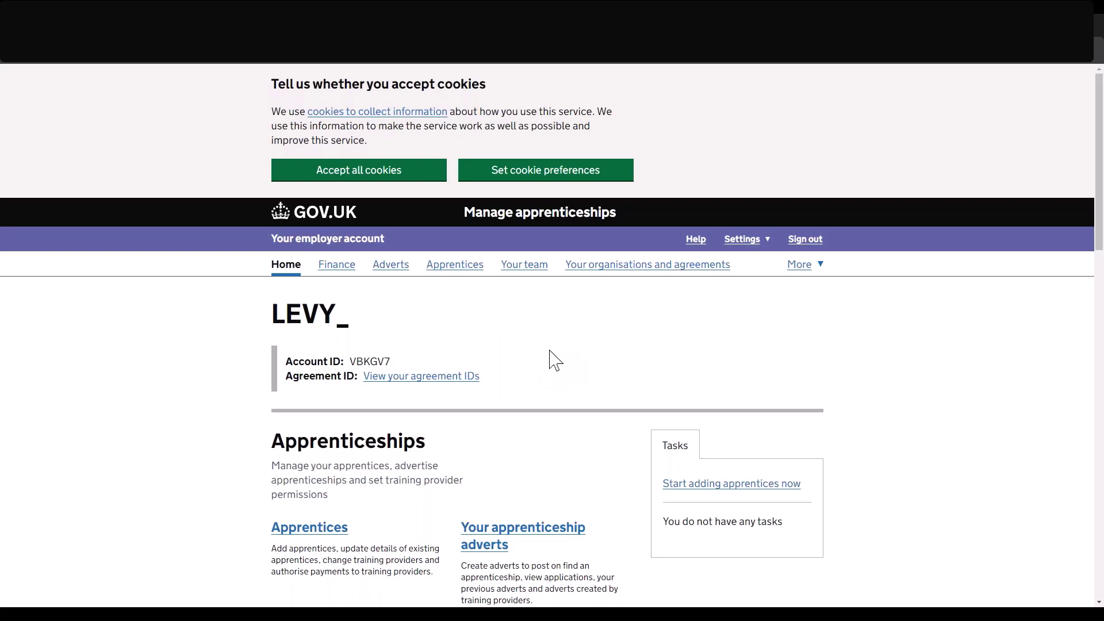
# Go to Your team and start inviting a new team member.
pyautogui.click(526, 266)
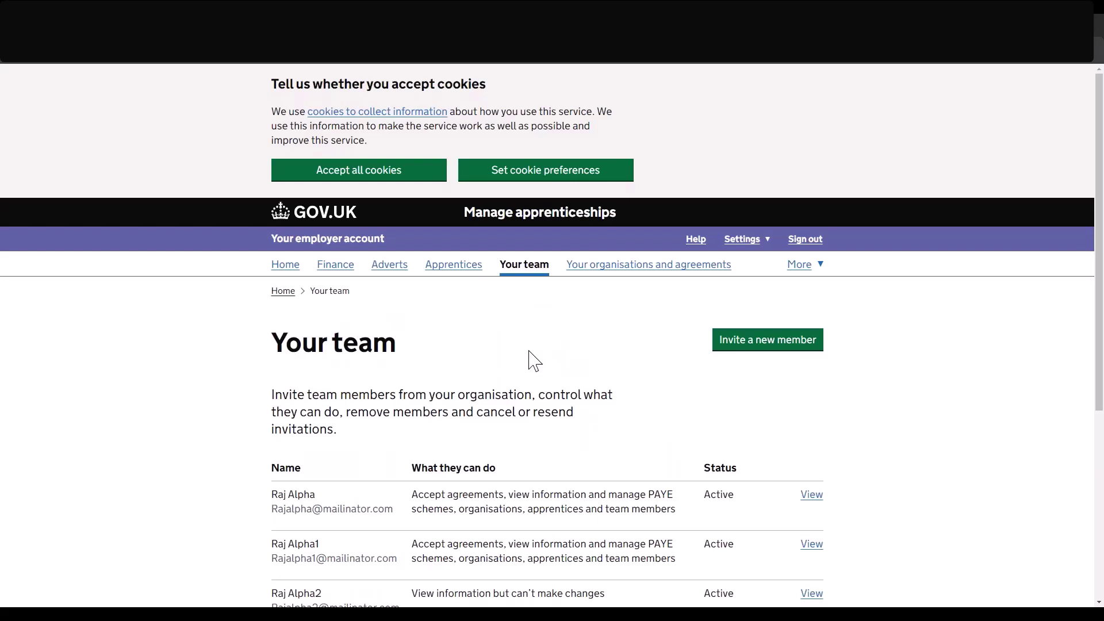
pyautogui.scroll(-2, 529, 360)
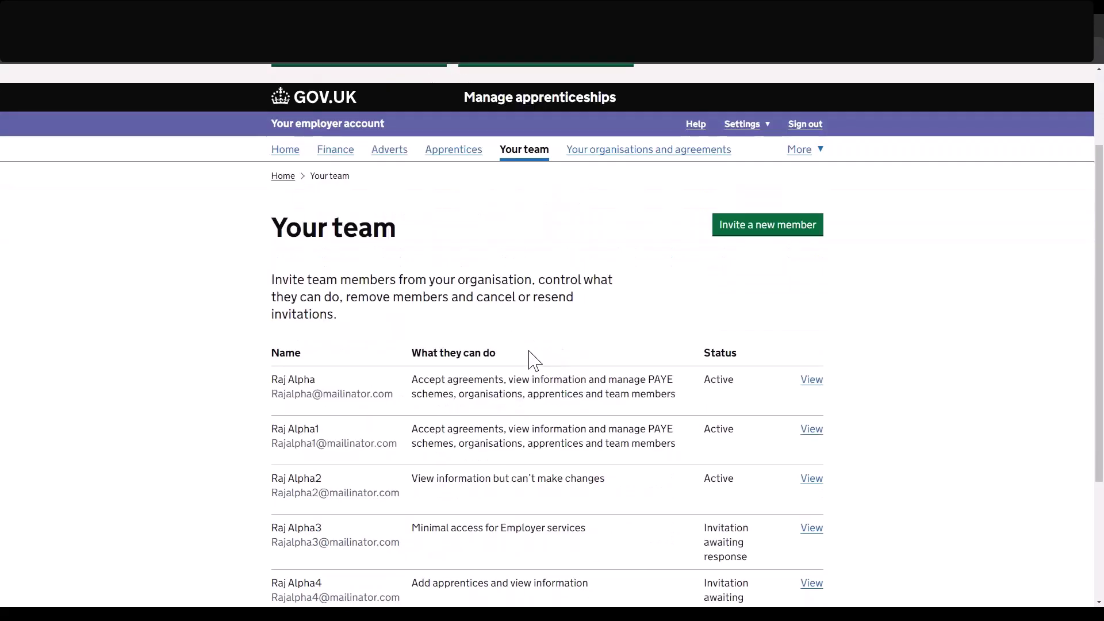
pyautogui.scroll(-1, 766, 176)
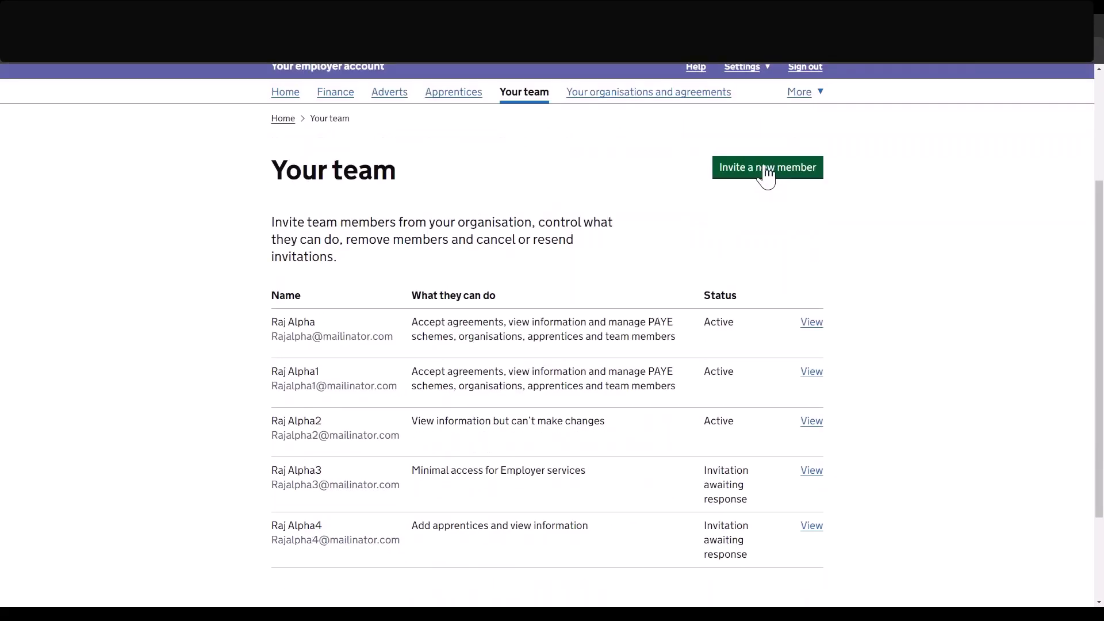
pyautogui.click(766, 175)
# Enter the invitee's e-mail address, correcting one digit, and their full name.
pyautogui.scroll(-2, 362, 373)
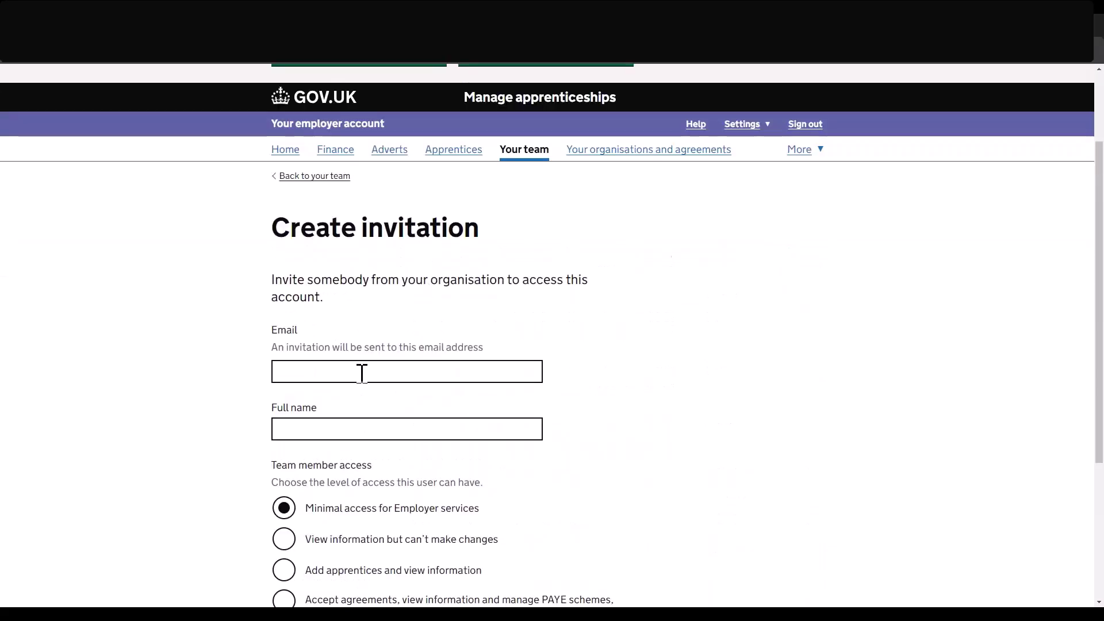
pyautogui.click(362, 372)
pyautogui.hotkey('ctrl', 'v')
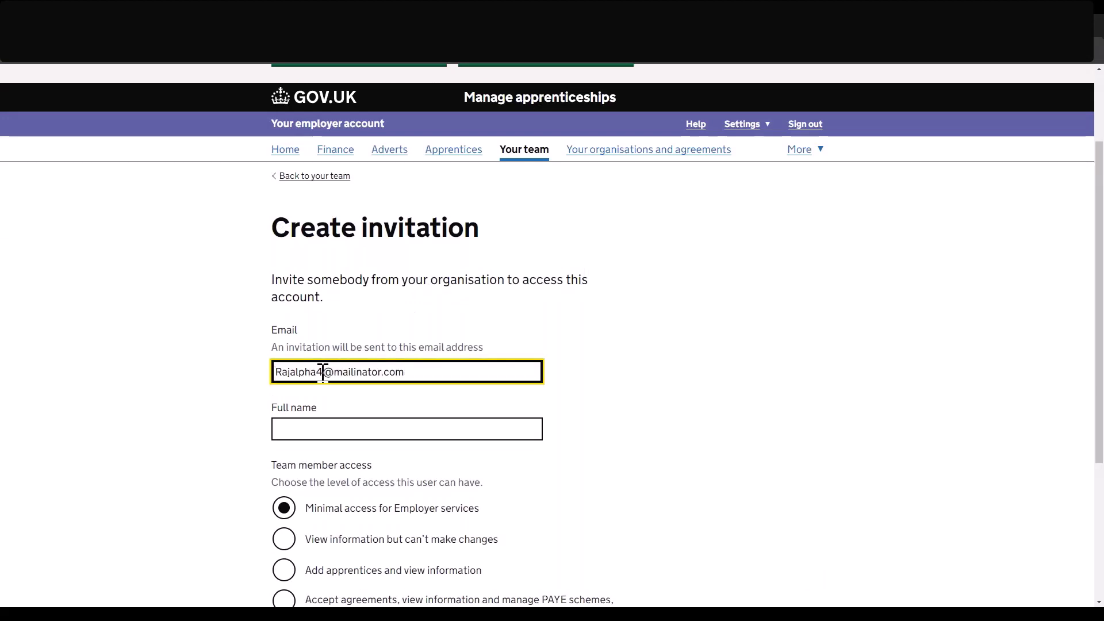
pyautogui.click(323, 373)
pyautogui.press('BackSpace')
pyautogui.write('5')
pyautogui.click(324, 421)
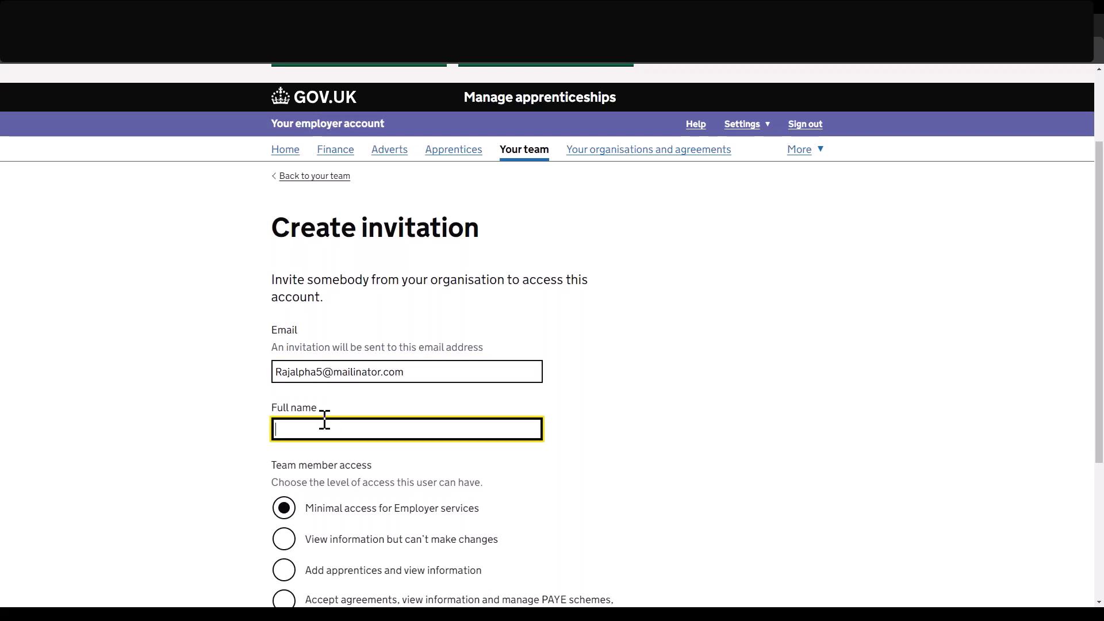
# Grant access to agreements, PAYE schemes and team members, then send the invitation.
pyautogui.scroll(-2, 565, 447)
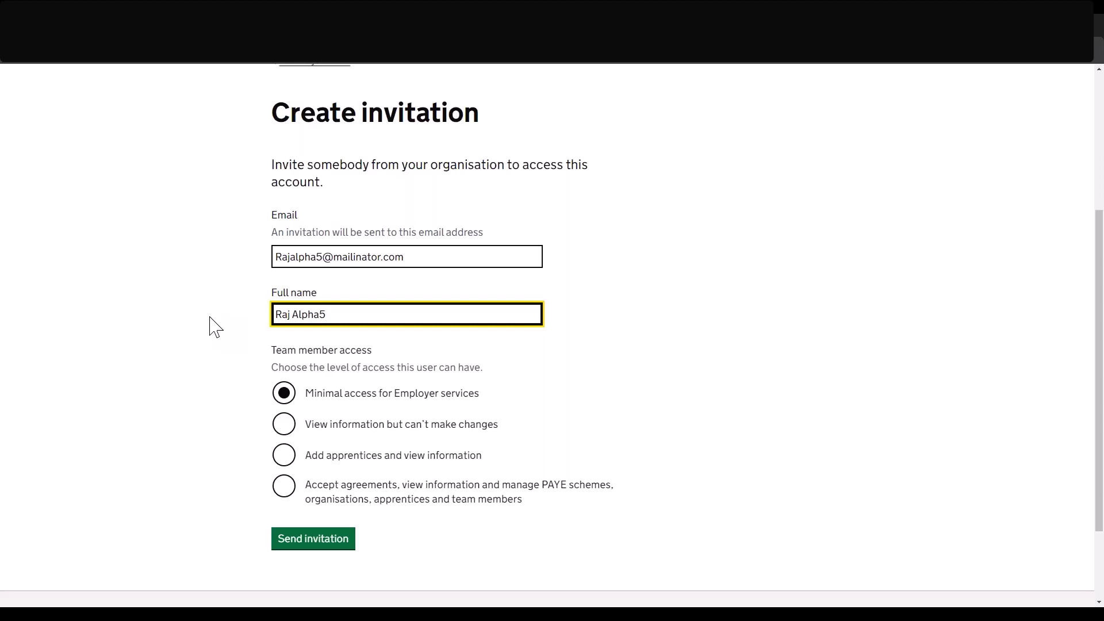
pyautogui.scroll(-1, 247, 385)
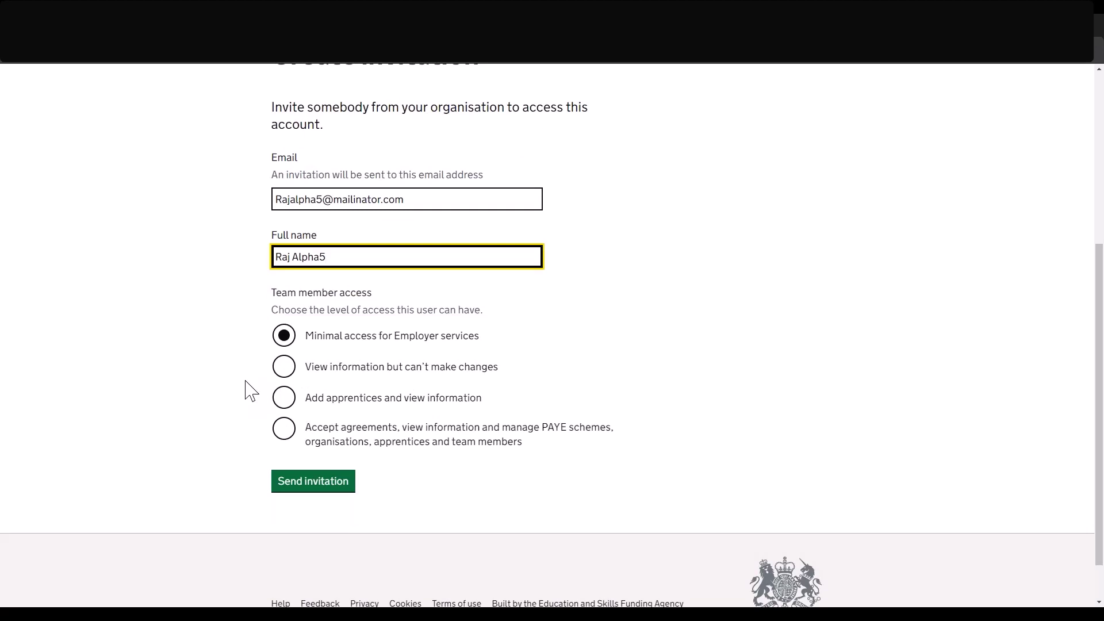
pyautogui.scroll(1, 251, 391)
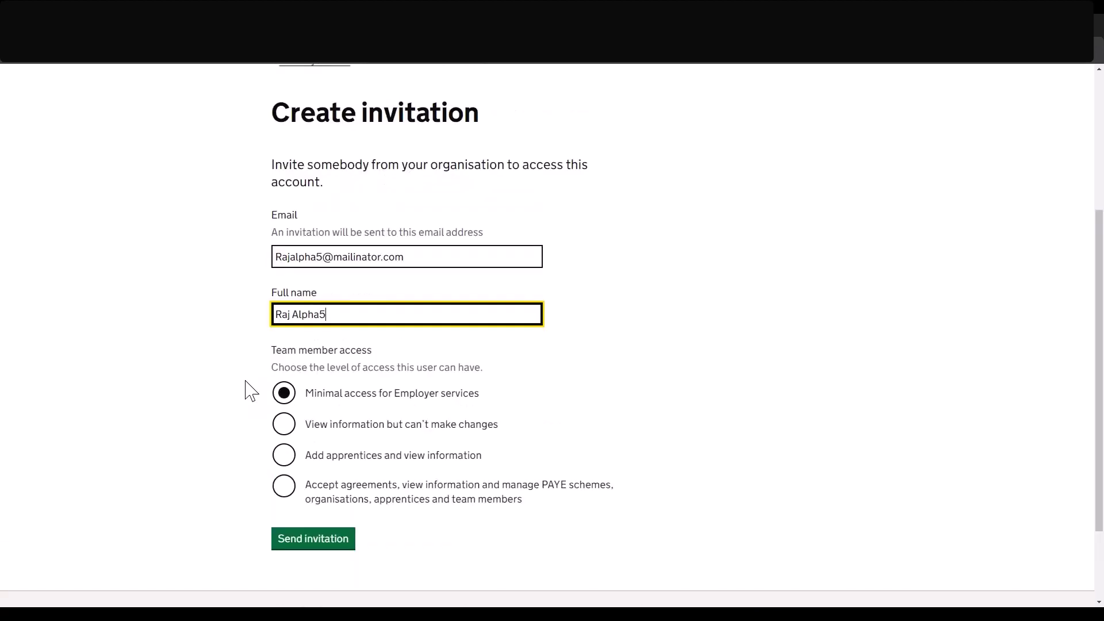
pyautogui.scroll(1, 251, 391)
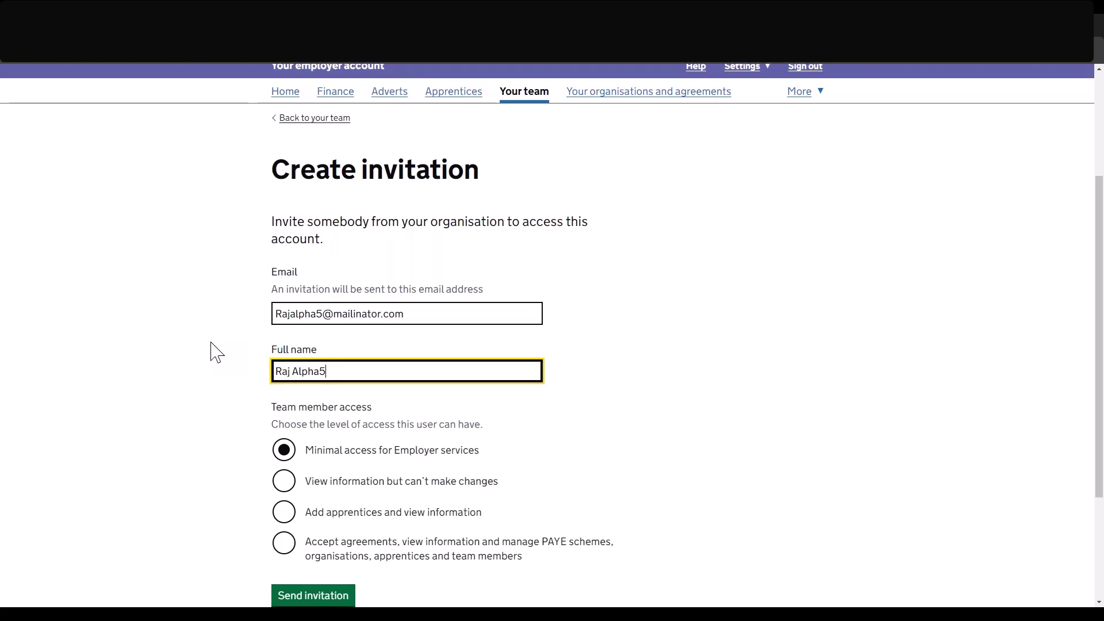
pyautogui.scroll(-1, 217, 352)
pyautogui.click(297, 497)
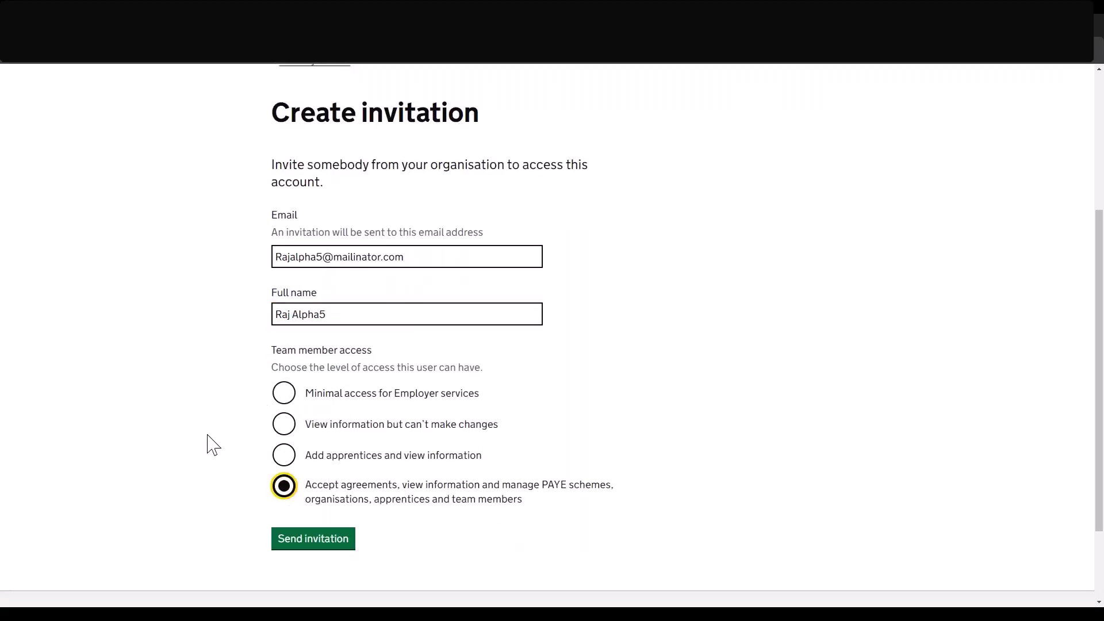
pyautogui.click(313, 540)
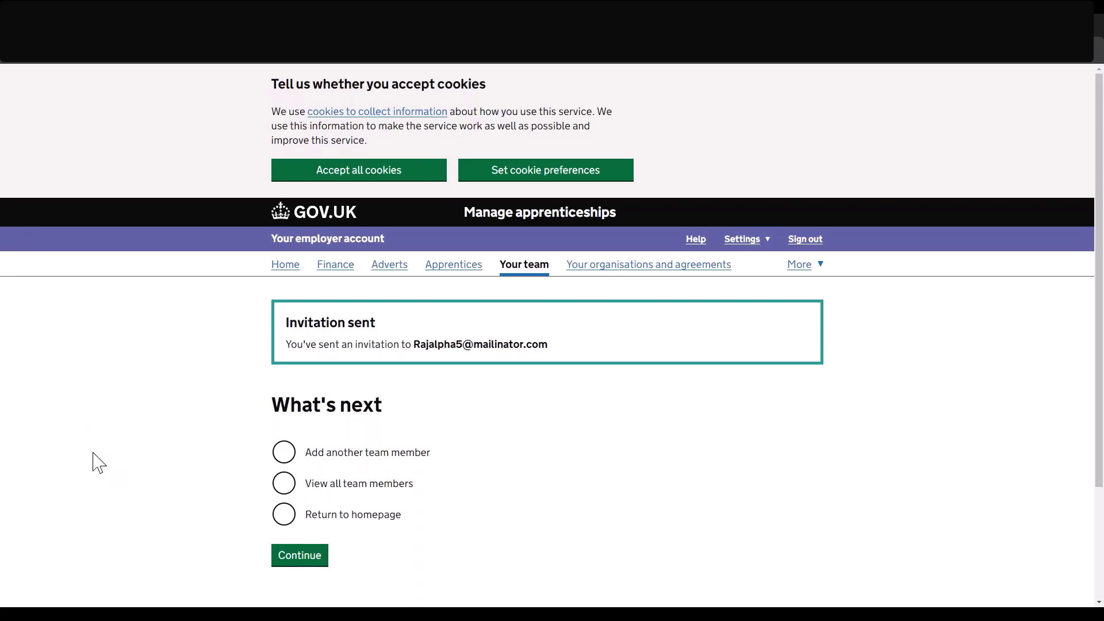
# Continue to the full team list and open the newly invited member's details.
pyautogui.click(284, 486)
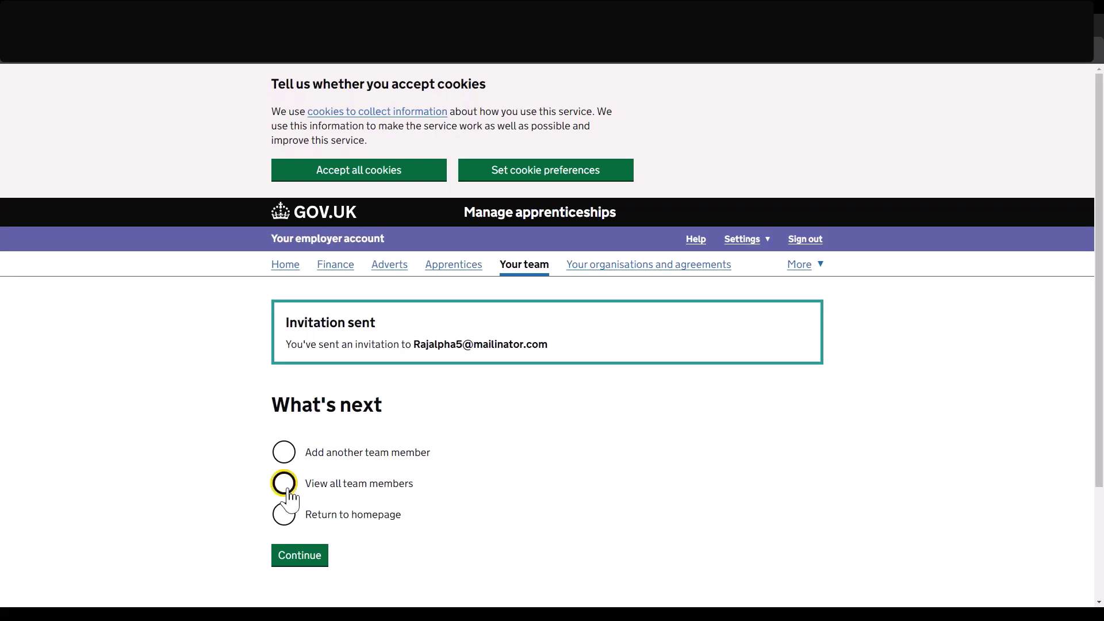
pyautogui.click(289, 562)
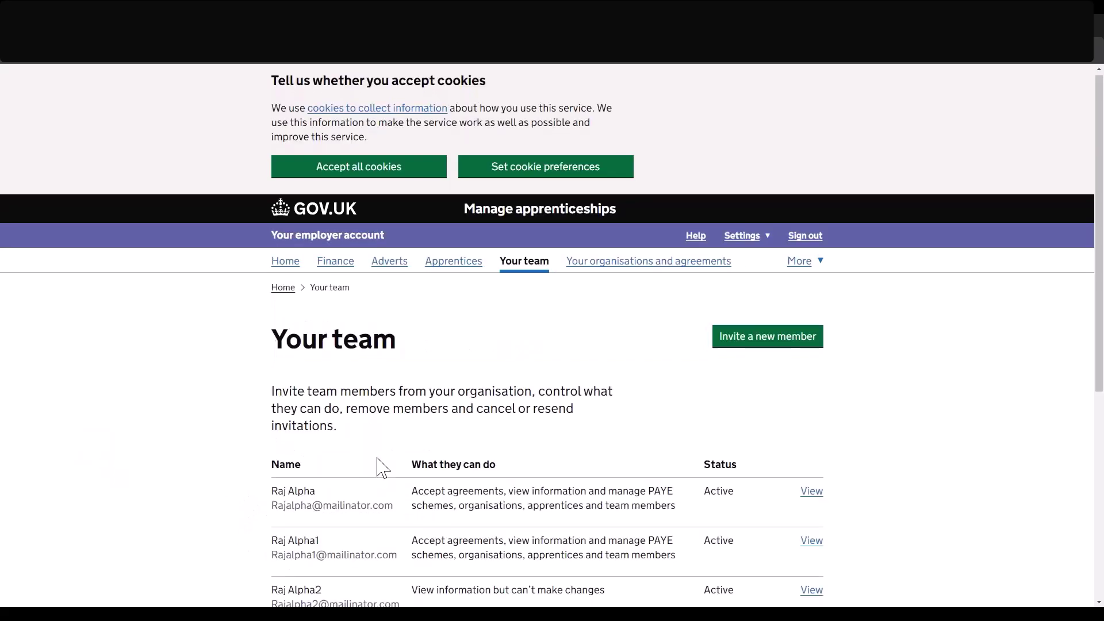
pyautogui.scroll(-4, 381, 464)
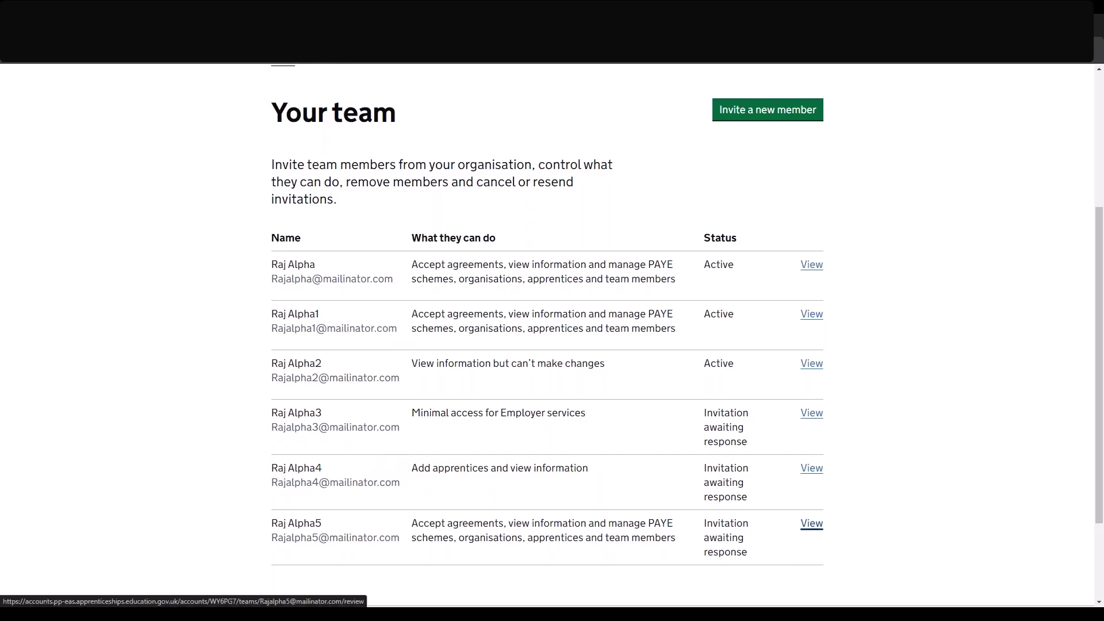
pyautogui.click(811, 523)
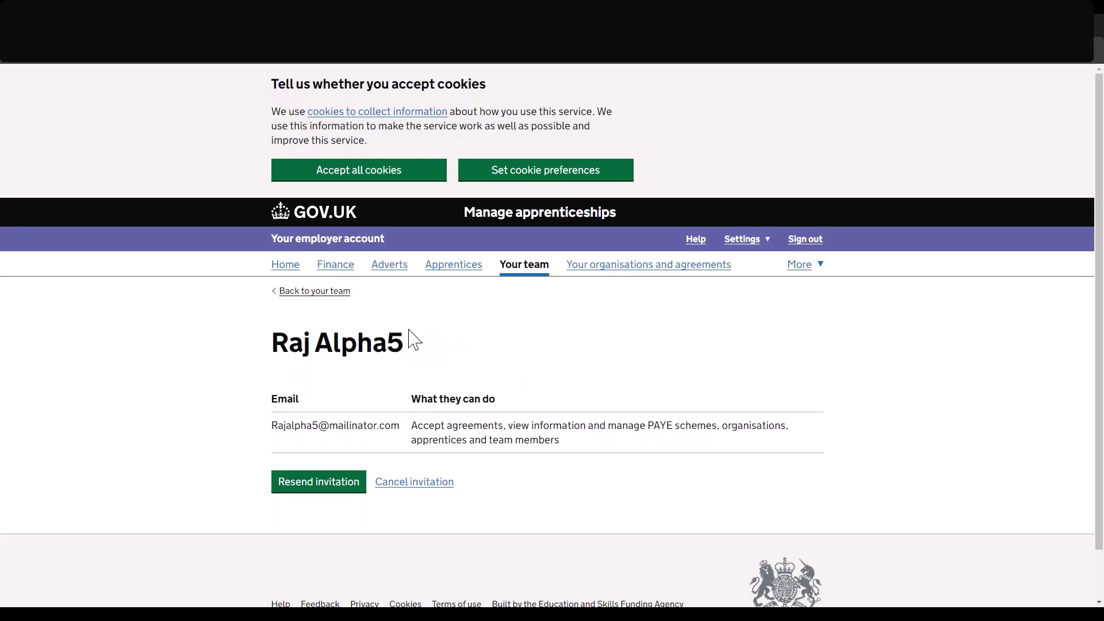
# Return to the team list and highlight the view-only member's Active status.
pyautogui.click(293, 293)
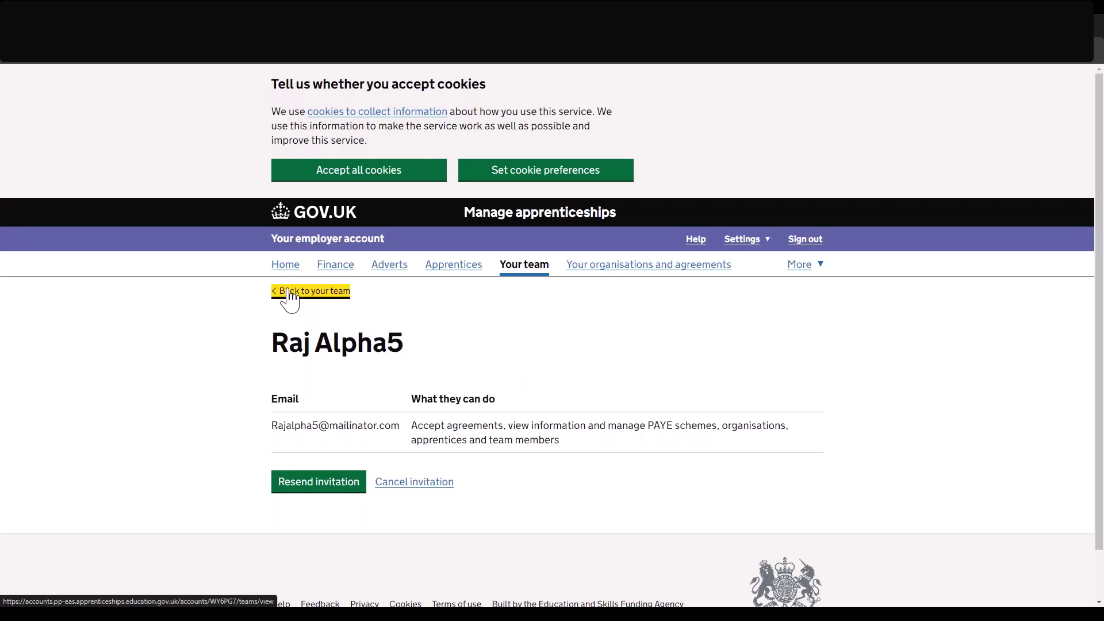
pyautogui.scroll(-2, 577, 506)
pyautogui.scroll(-1, 712, 419)
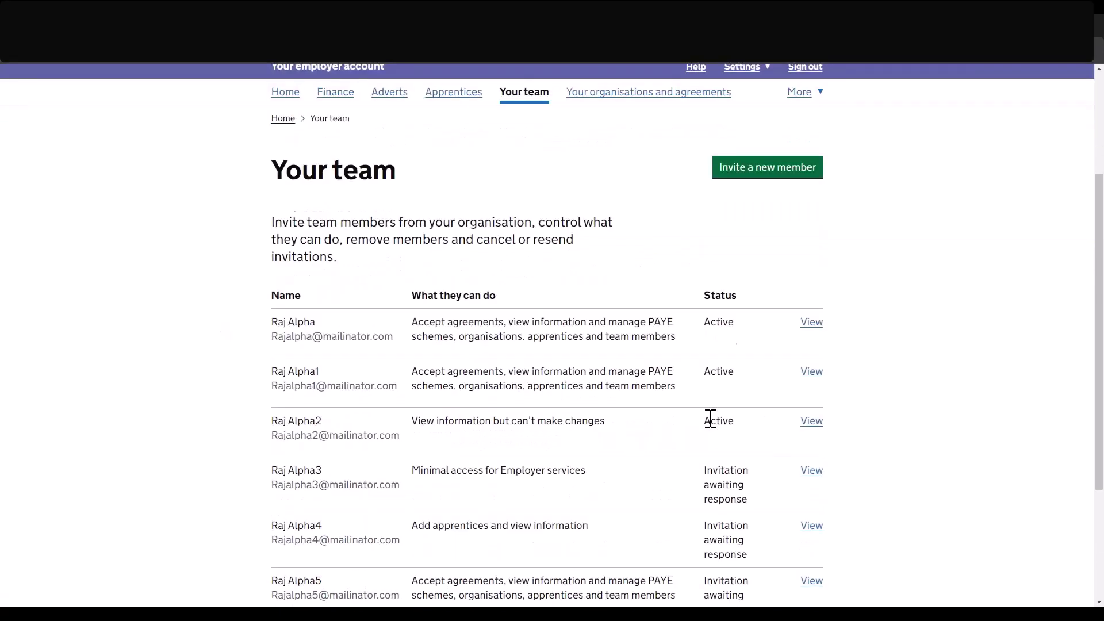
pyautogui.moveTo(712, 420); pyautogui.dragTo(734, 421)
pyautogui.click(734, 420)
pyautogui.moveTo(706, 420); pyautogui.dragTo(726, 424)
pyautogui.click(794, 412)
# Check the view-only member's access options, then return to the list unchanged.
pyautogui.click(811, 421)
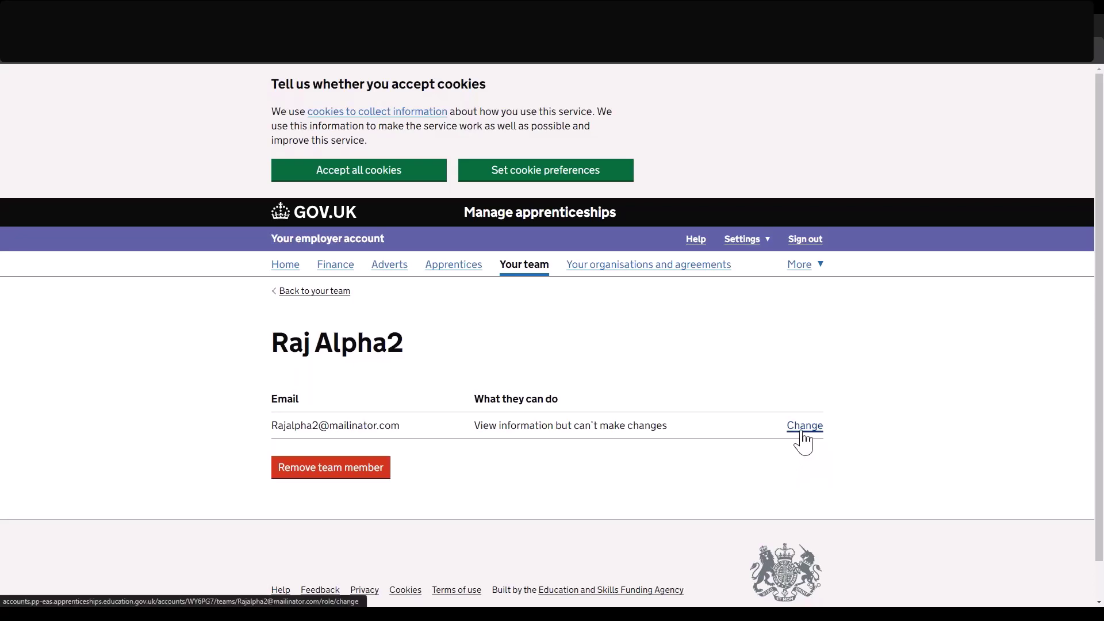
pyautogui.click(803, 431)
pyautogui.scroll(-1, 577, 451)
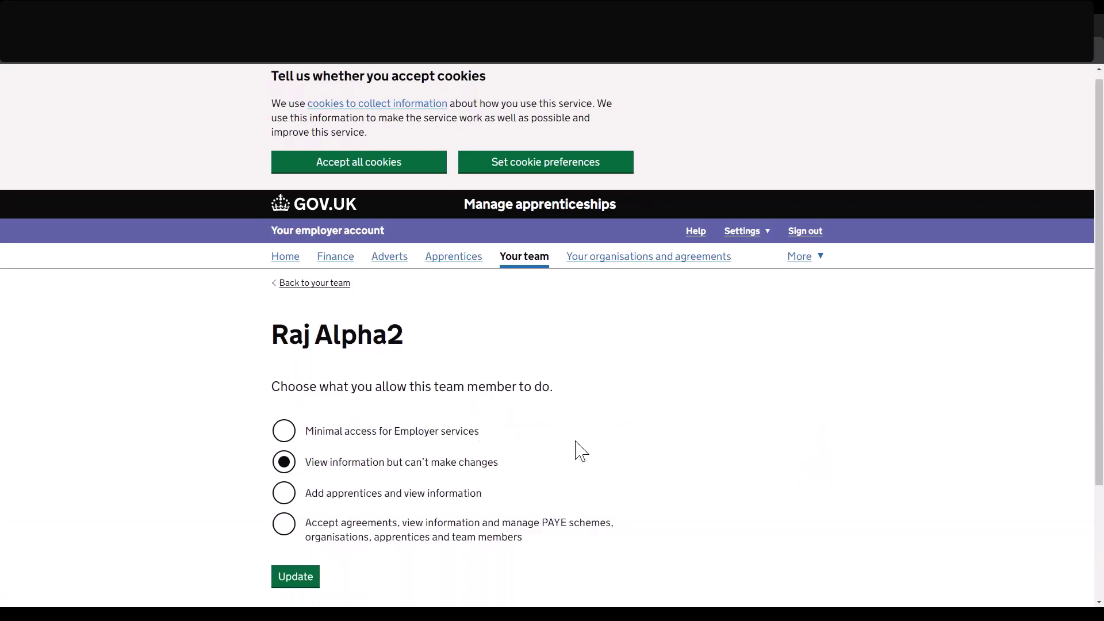
pyautogui.scroll(-2, 580, 451)
pyautogui.click(299, 187)
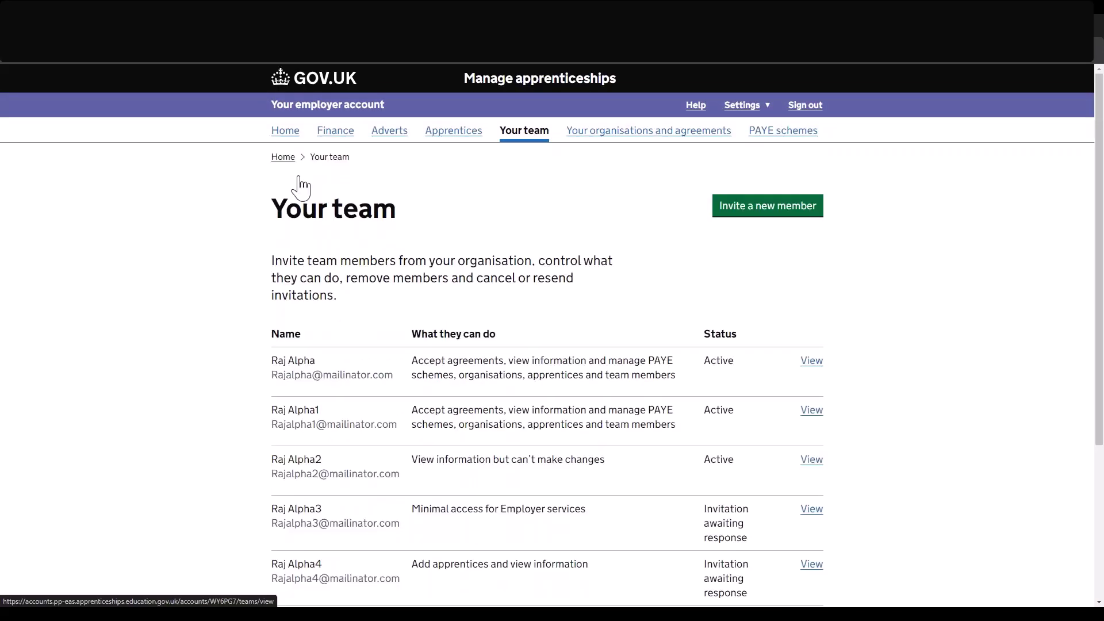
# Remove the view-only member from the team and confirm the removal.
pyautogui.click(812, 486)
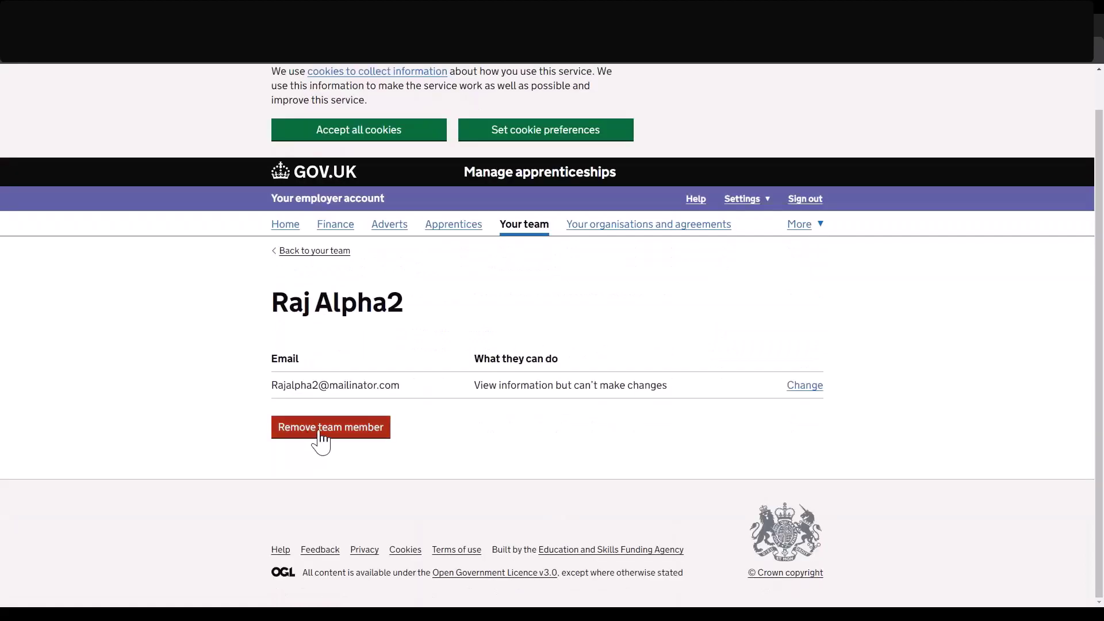
pyautogui.click(345, 437)
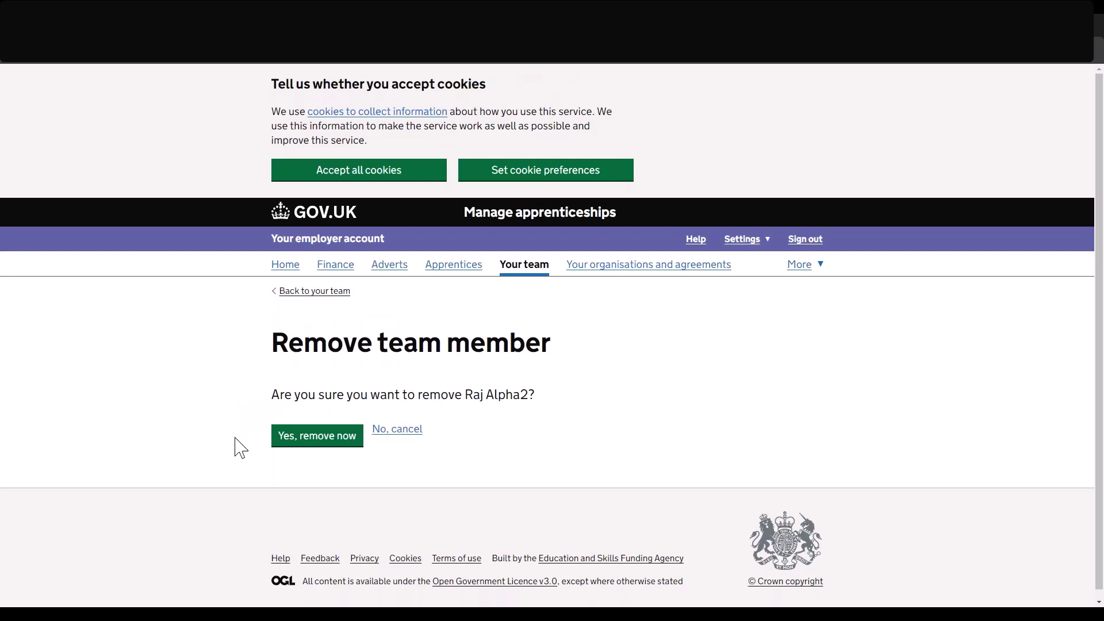
pyautogui.click(297, 444)
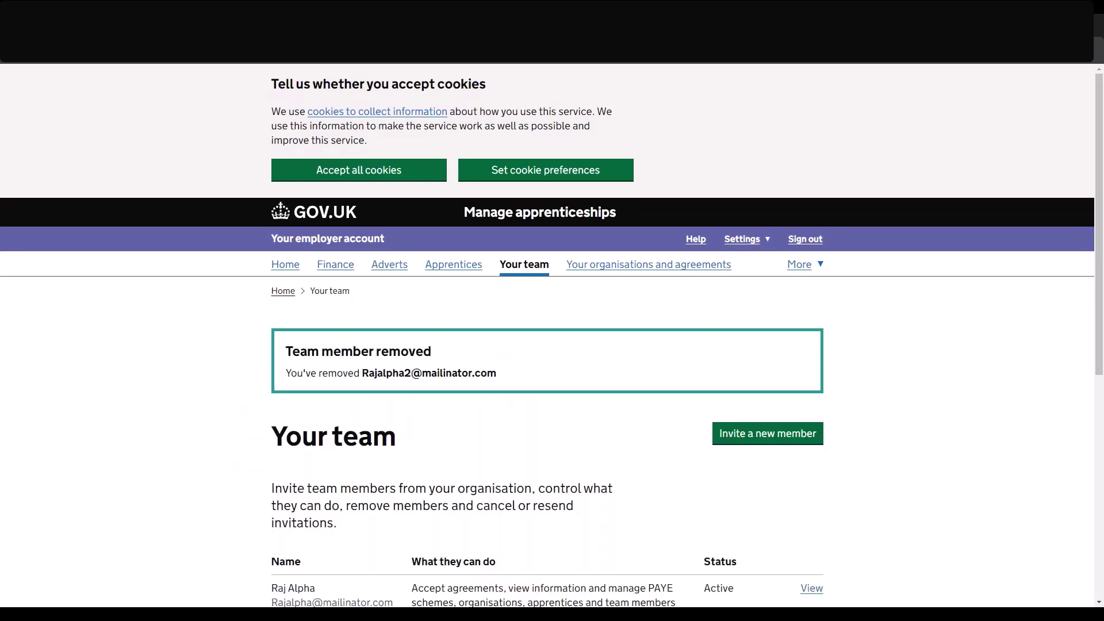
pyautogui.scroll(-4, 552, 340)
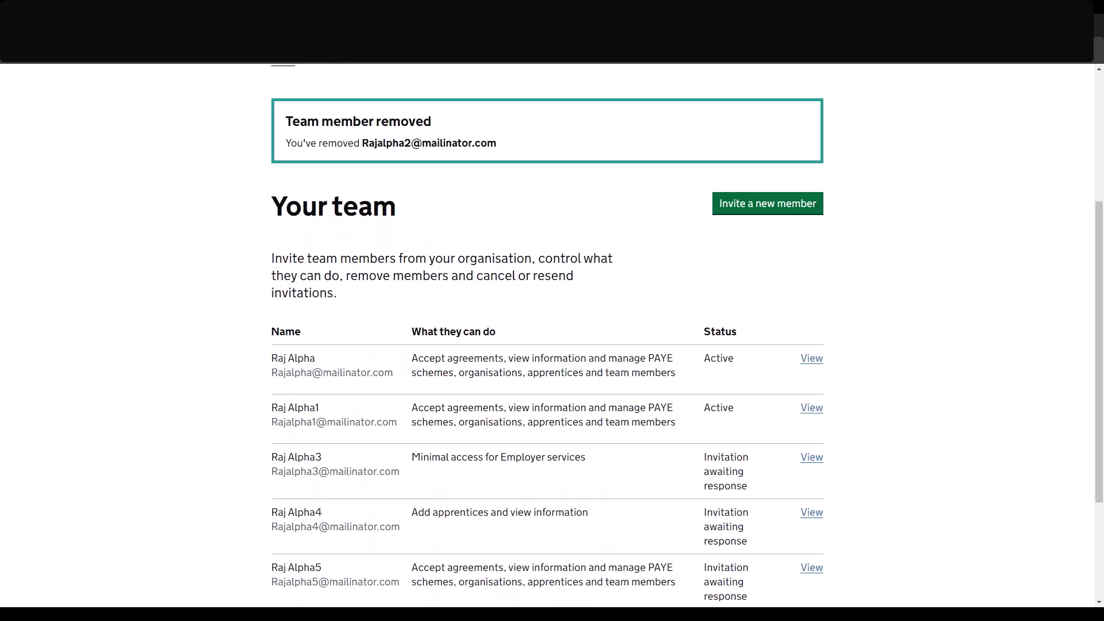
pyautogui.scroll(1, 552, 334)
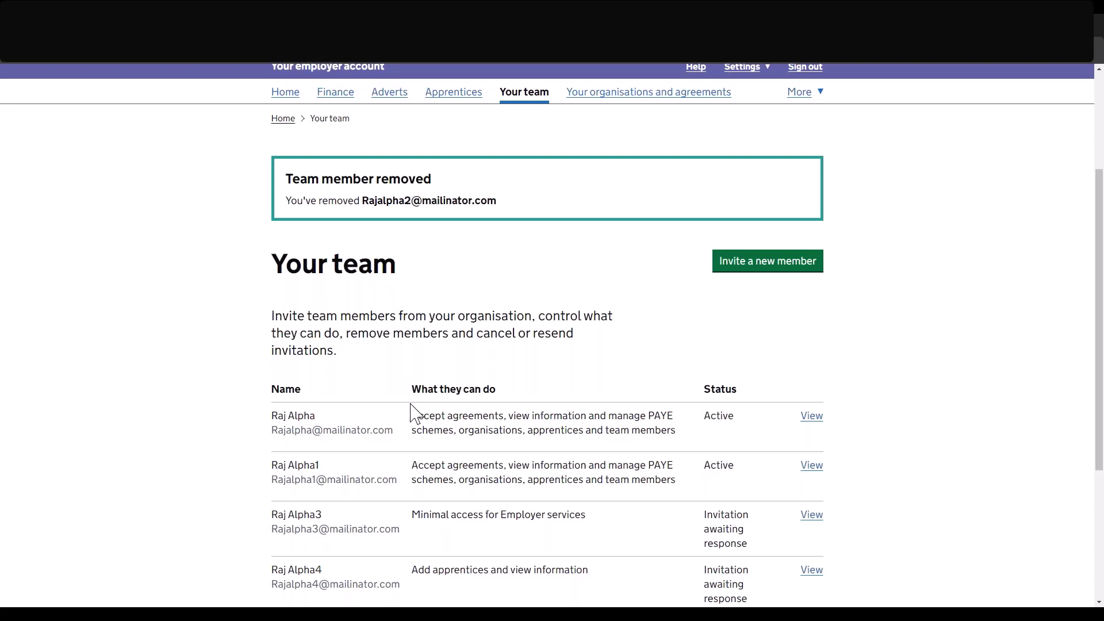
pyautogui.scroll(1, 416, 412)
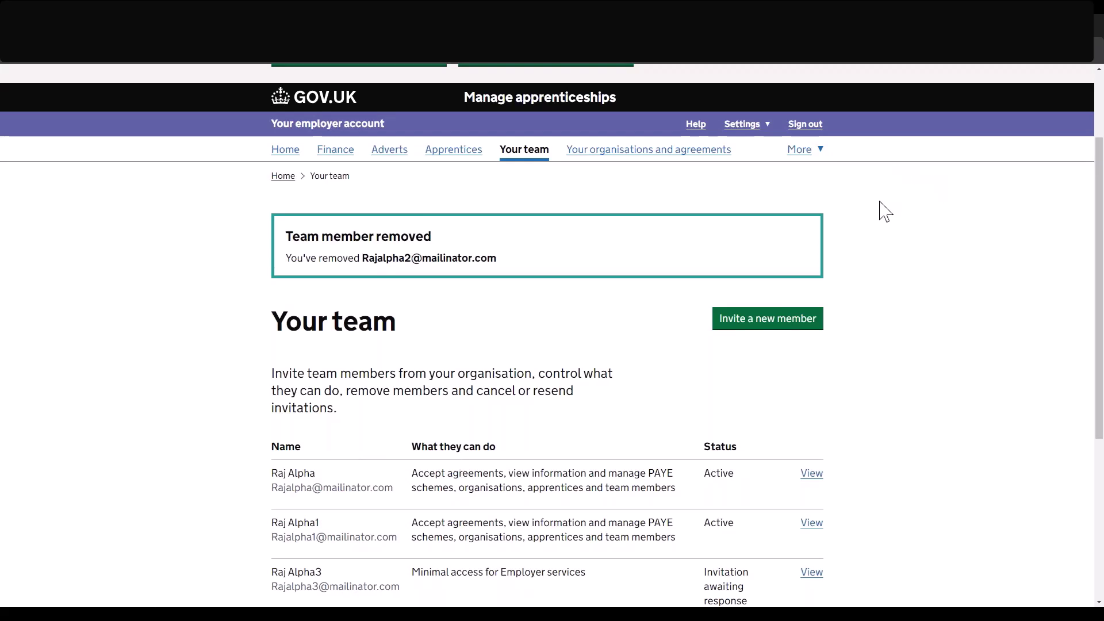
# Start adding a new scheme from the PAYE schemes page and continue to Government Gateway.
pyautogui.click(803, 151)
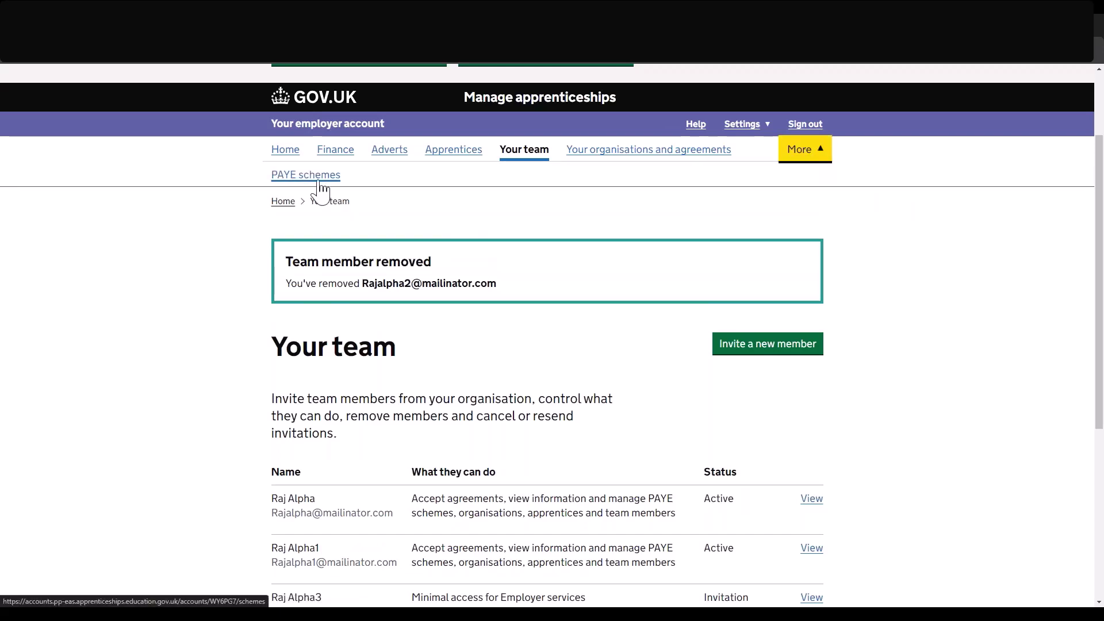
pyautogui.click(317, 183)
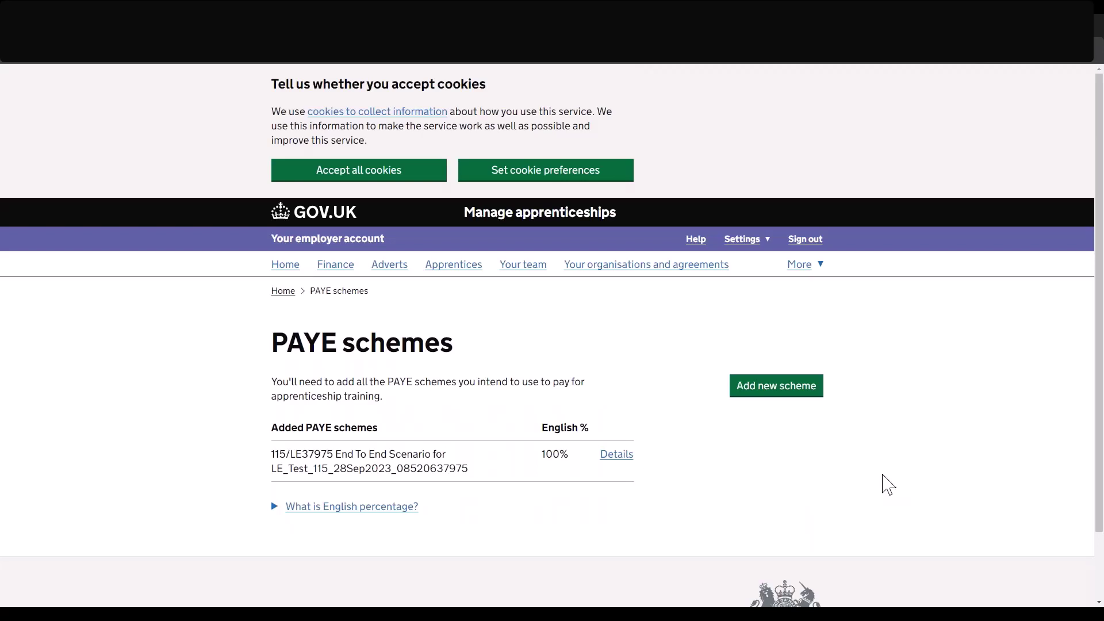
pyautogui.click(777, 387)
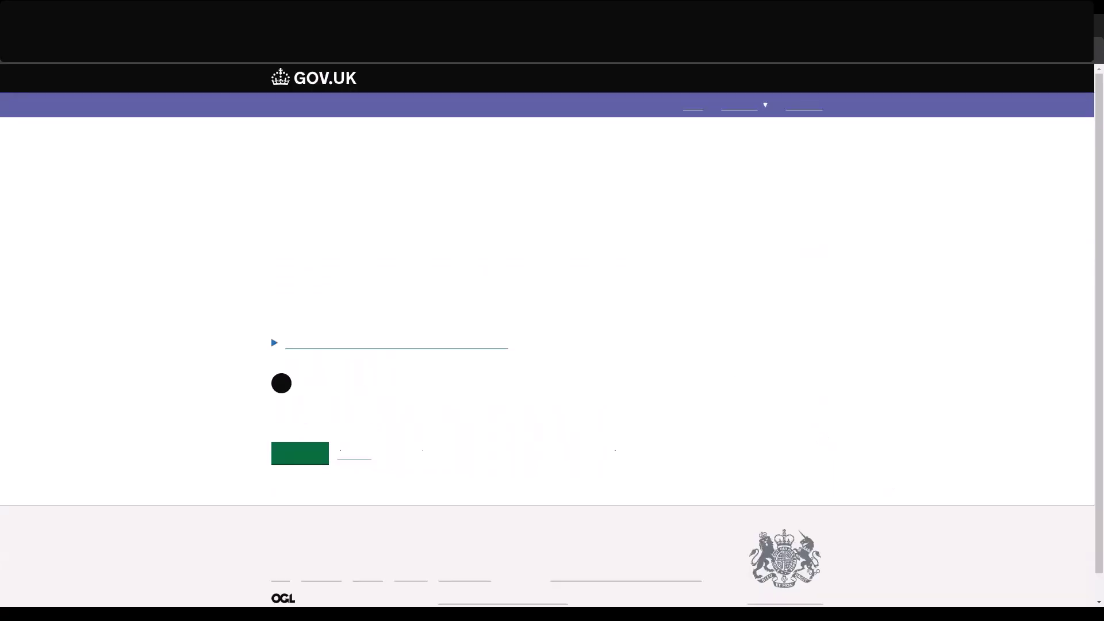
pyautogui.scroll(-2, 611, 446)
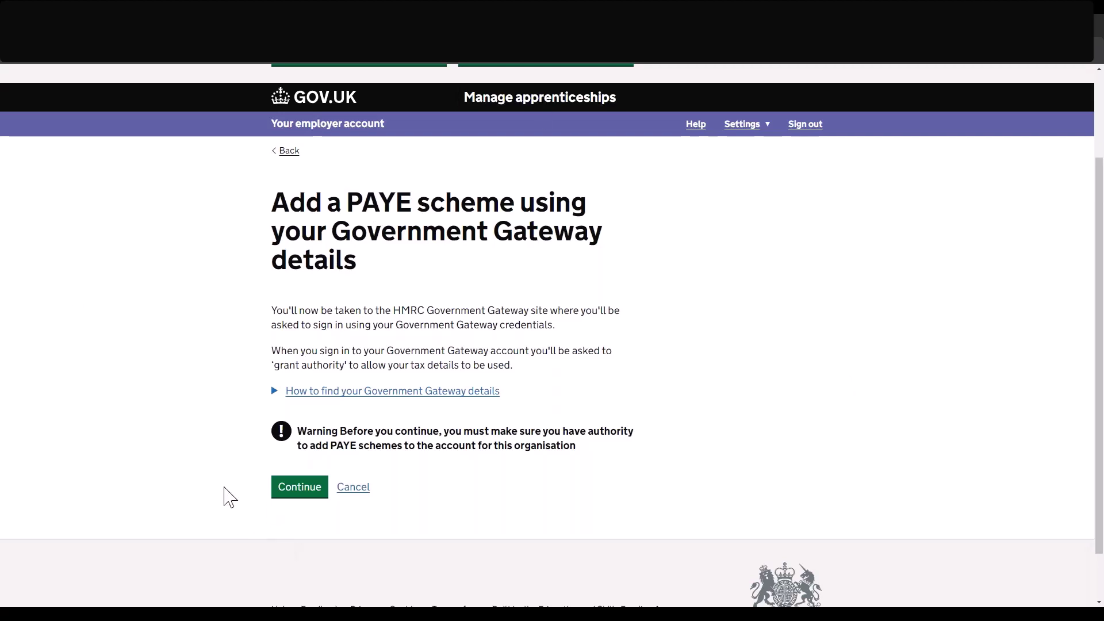
pyautogui.click(284, 493)
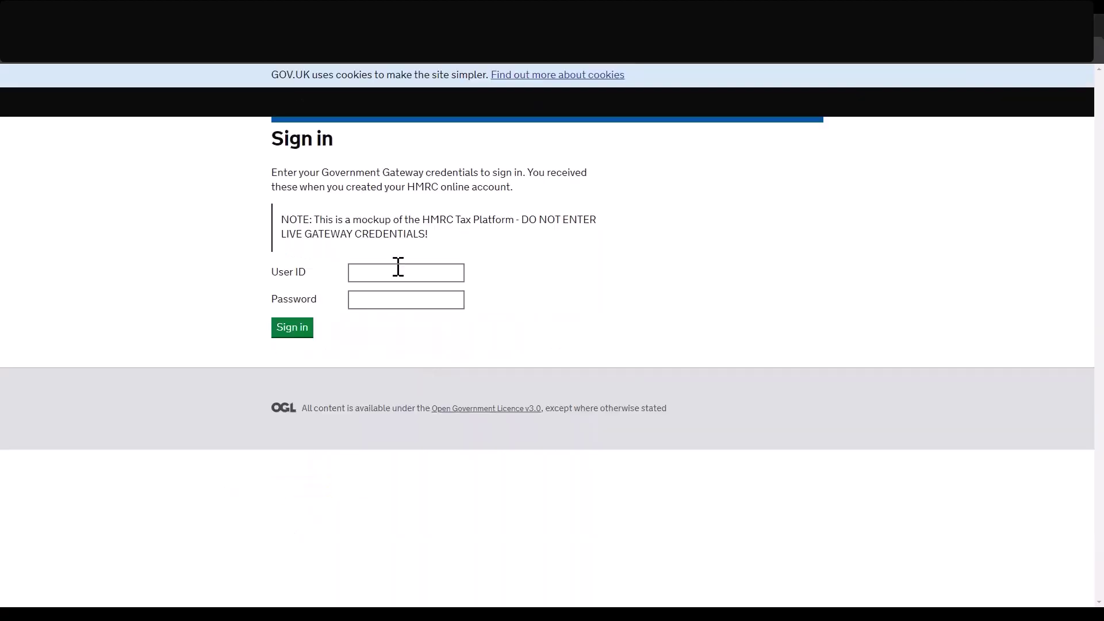
# Sign in with the Gateway user ID and password, confirm the scheme, then return home.
pyautogui.click(398, 267)
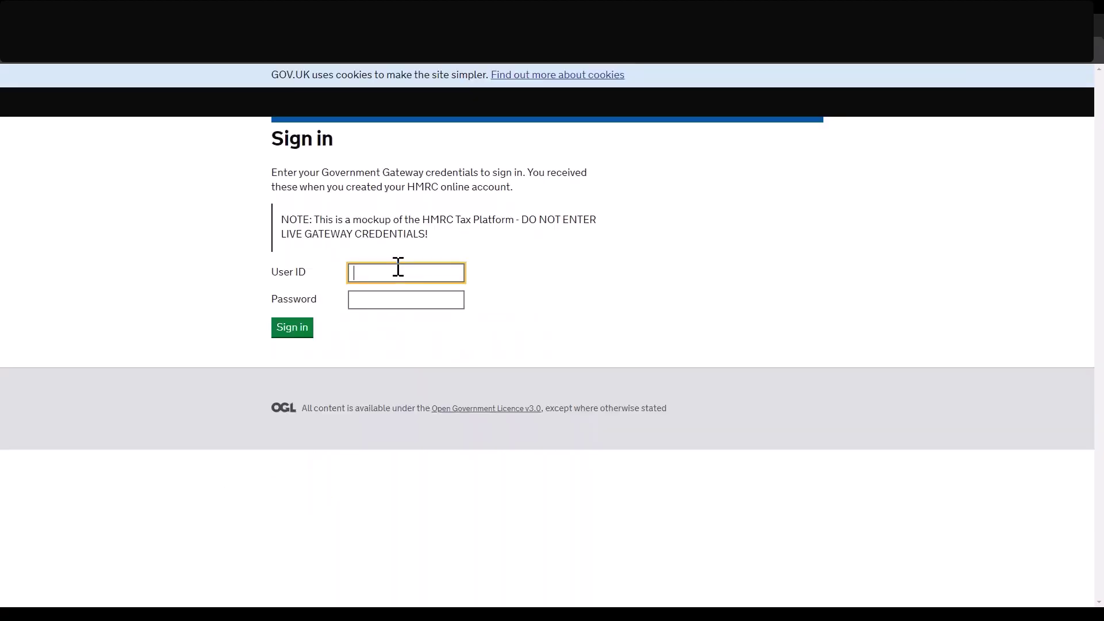
pyautogui.hotkey('ctrl', 'v')
pyautogui.press('Tab')
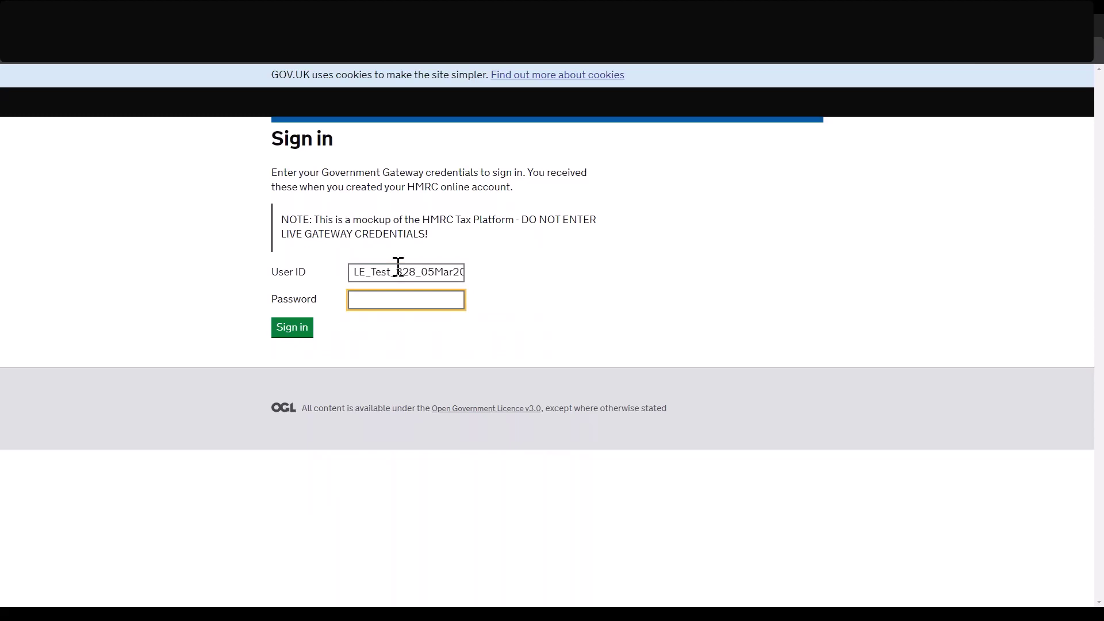
pyautogui.write('password')
pyautogui.click(290, 327)
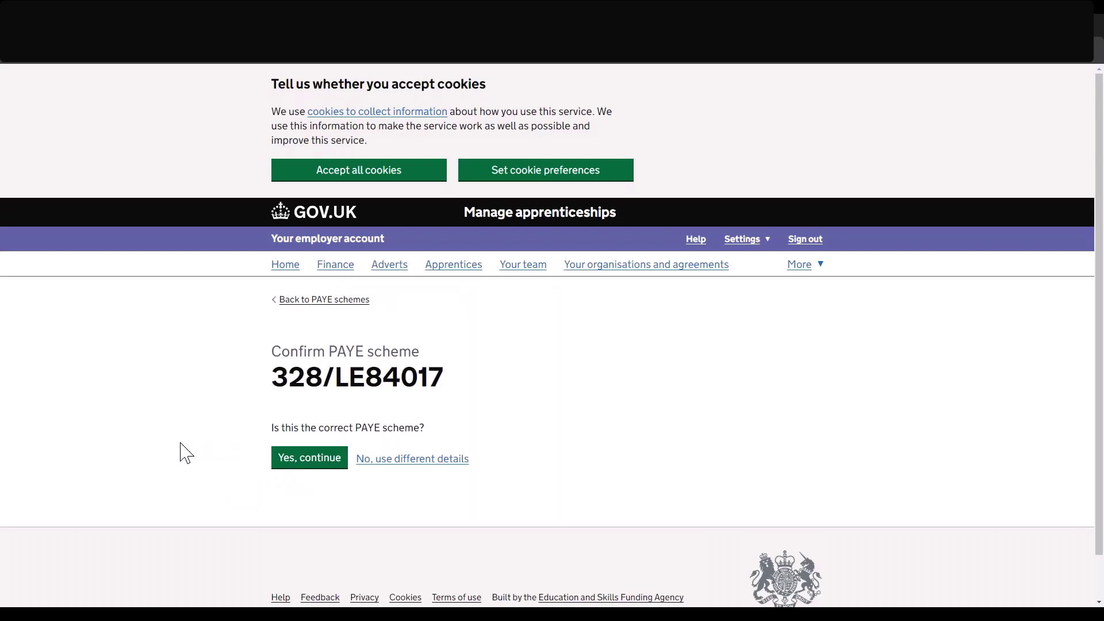
pyautogui.click(308, 460)
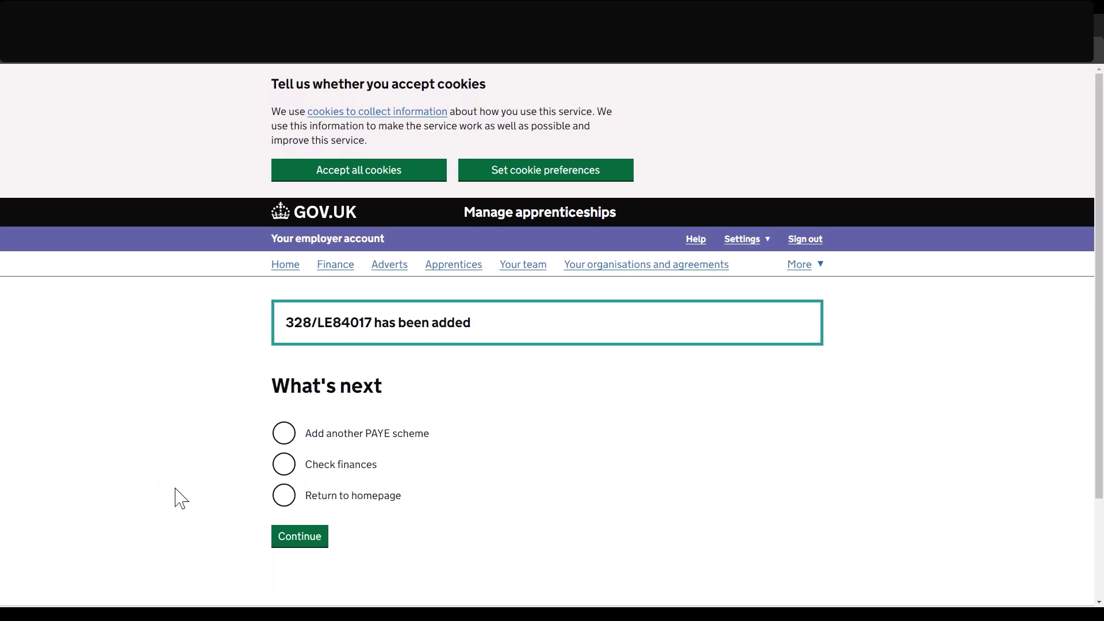
pyautogui.click(285, 495)
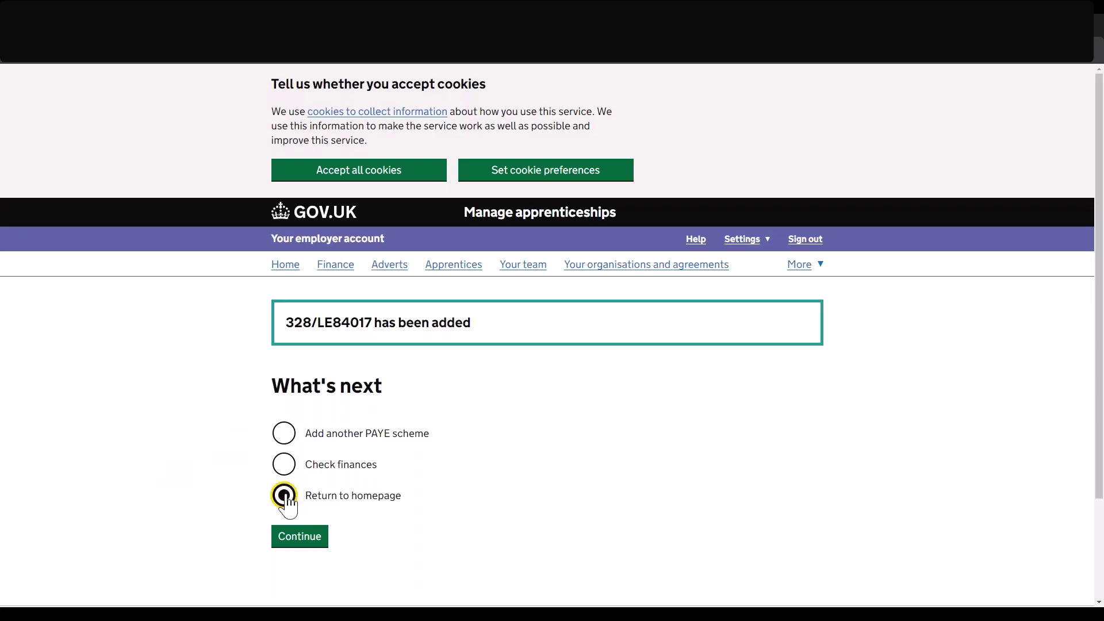
pyautogui.click(296, 536)
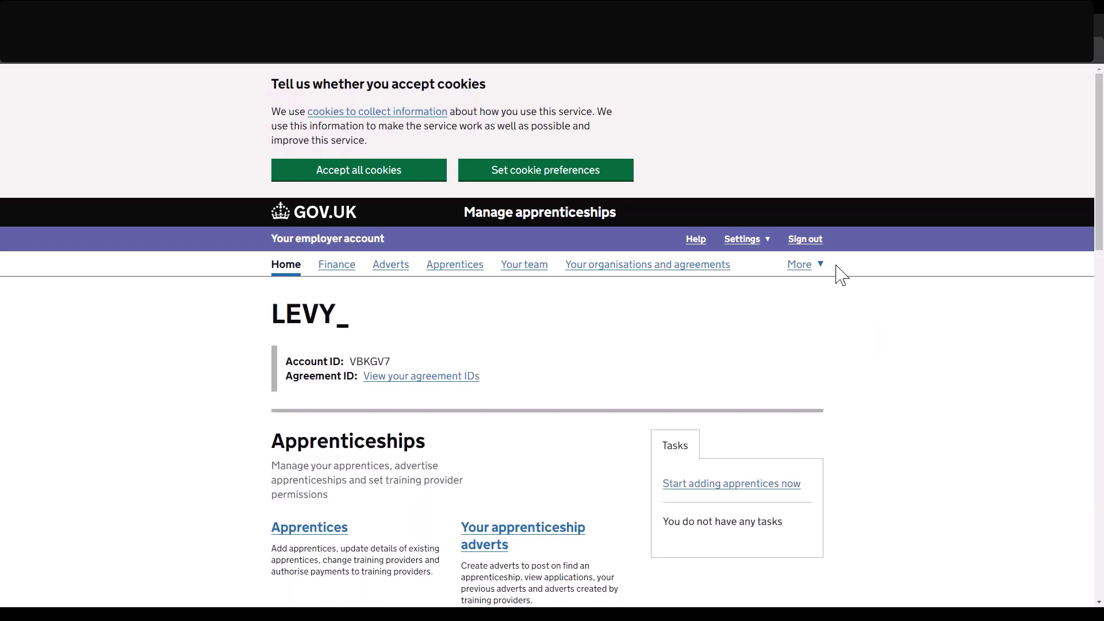
pyautogui.click(801, 267)
pyautogui.click(314, 293)
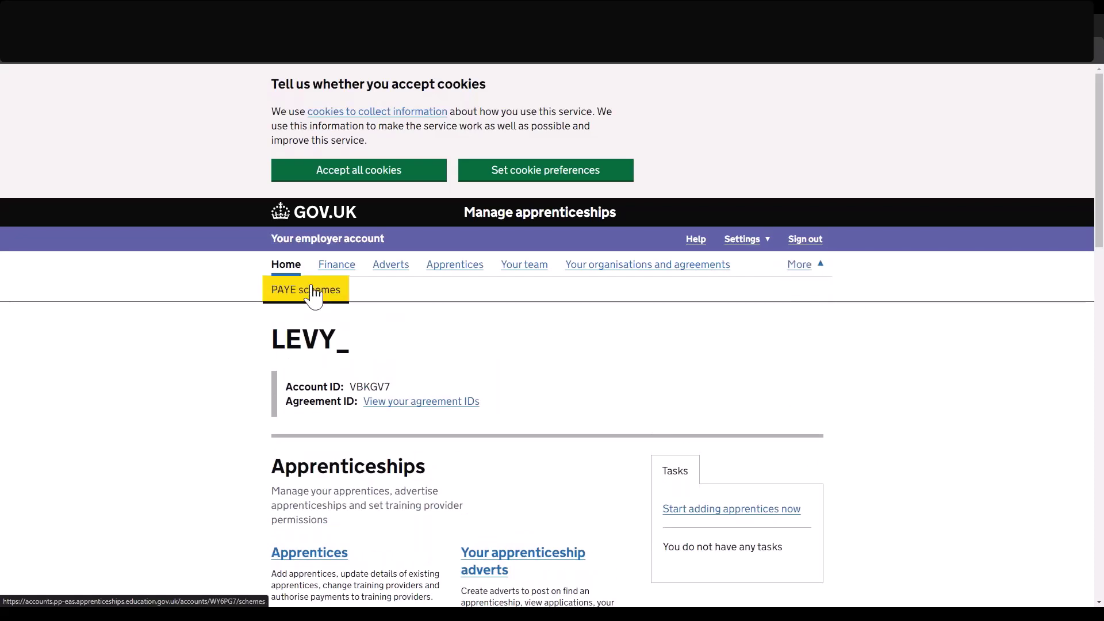
pyautogui.scroll(-1, 220, 370)
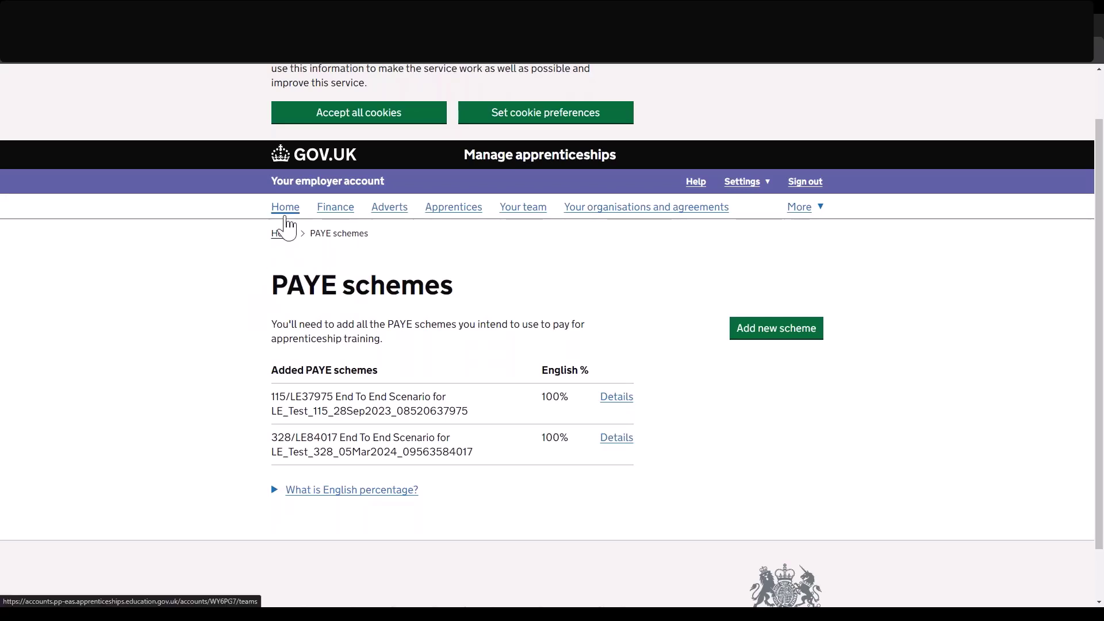
pyautogui.click(285, 208)
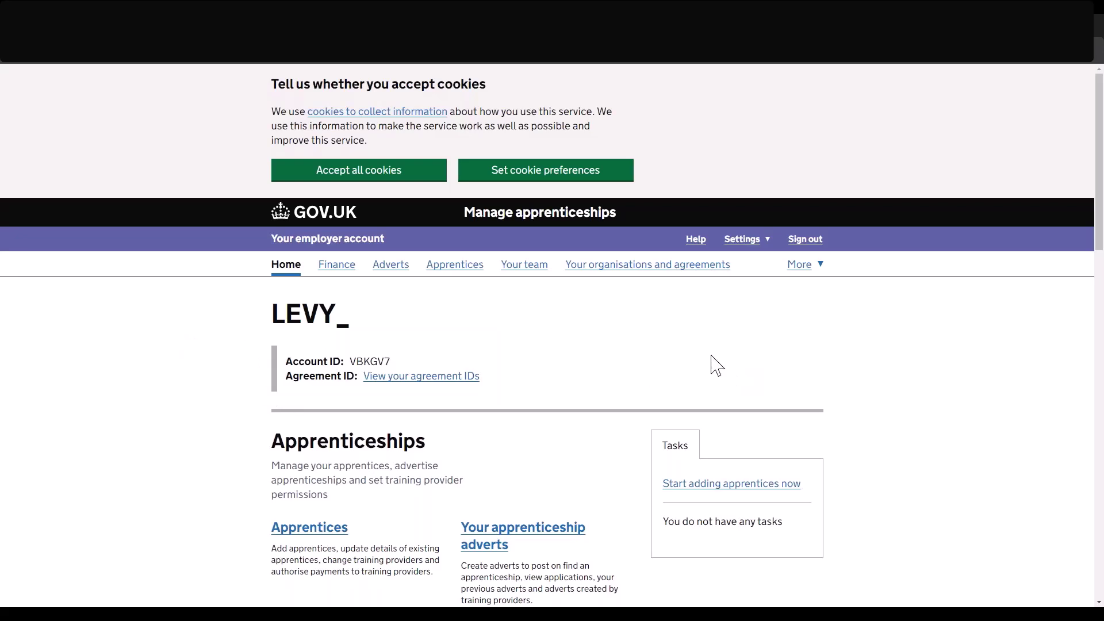
# Search organisations for 'Department for Education' and pick the entry with an address.
pyautogui.click(653, 275)
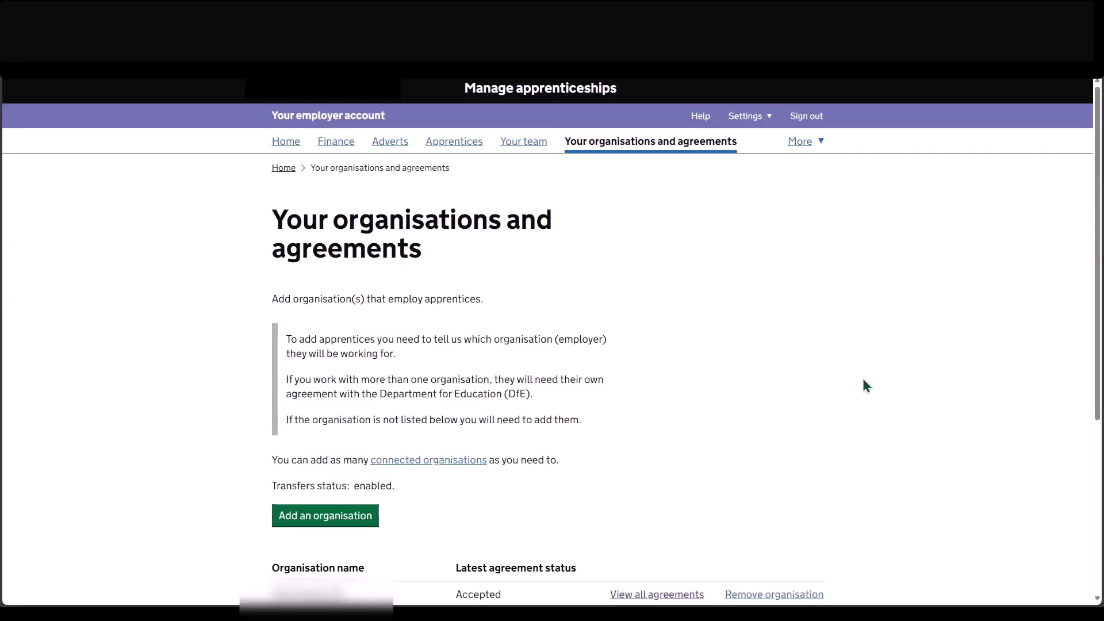
pyautogui.scroll(-2, 864, 380)
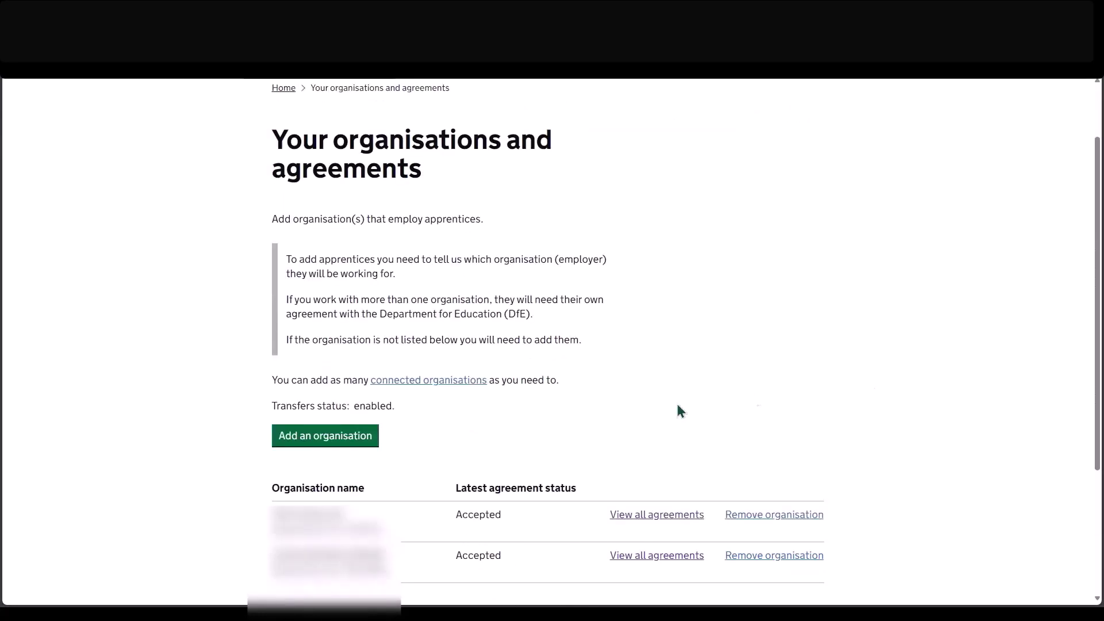
pyautogui.click(360, 441)
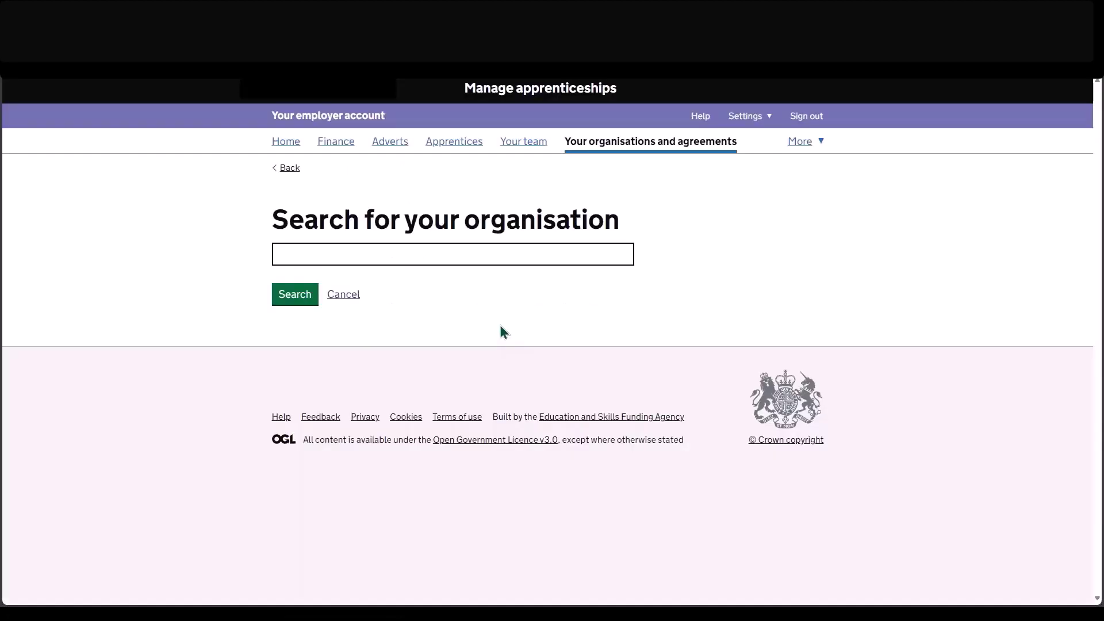
pyautogui.click(461, 257)
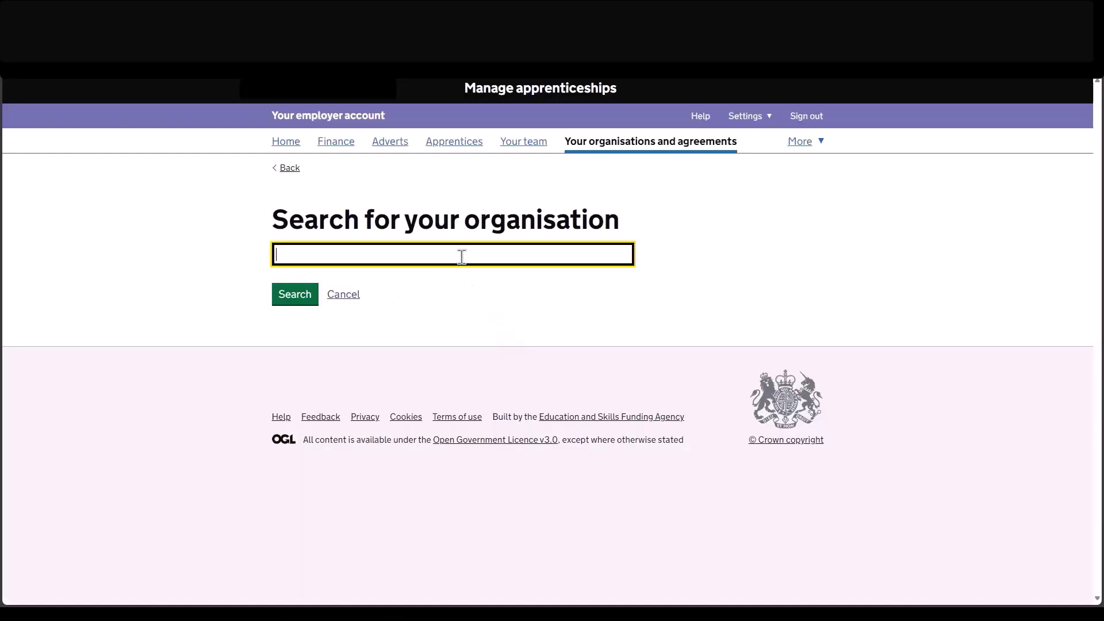
pyautogui.write('Department for Education')
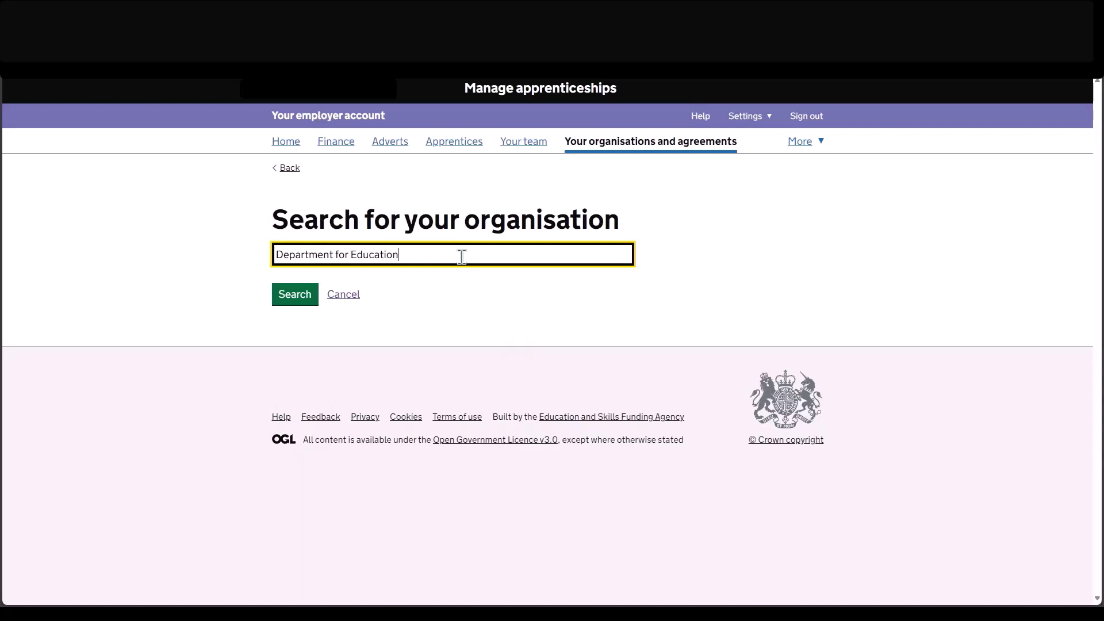
pyautogui.click(295, 294)
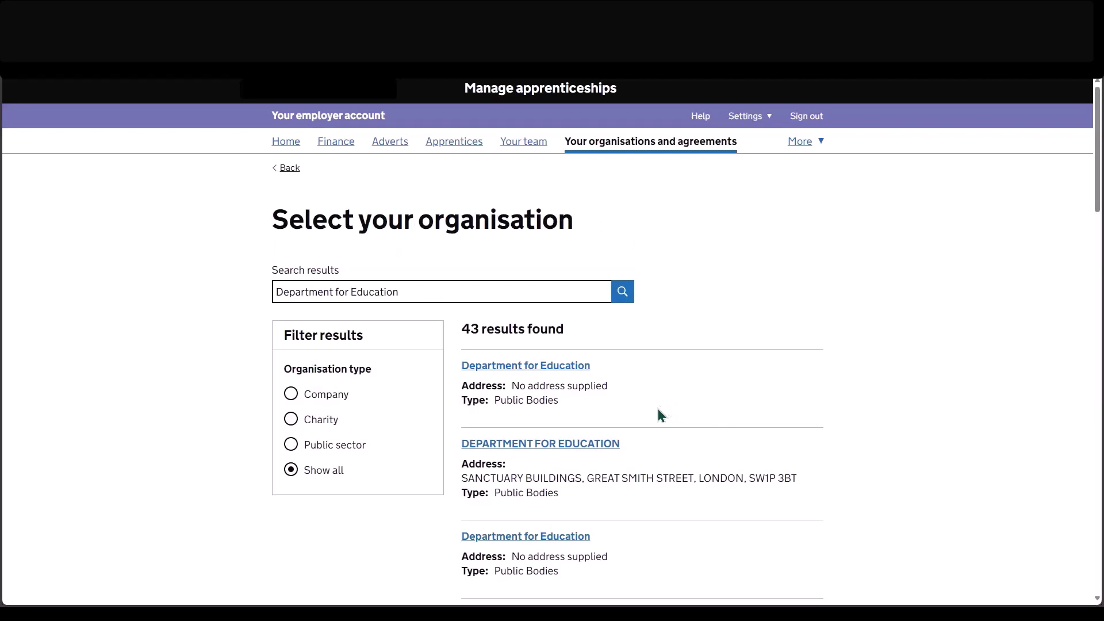
pyautogui.click(577, 448)
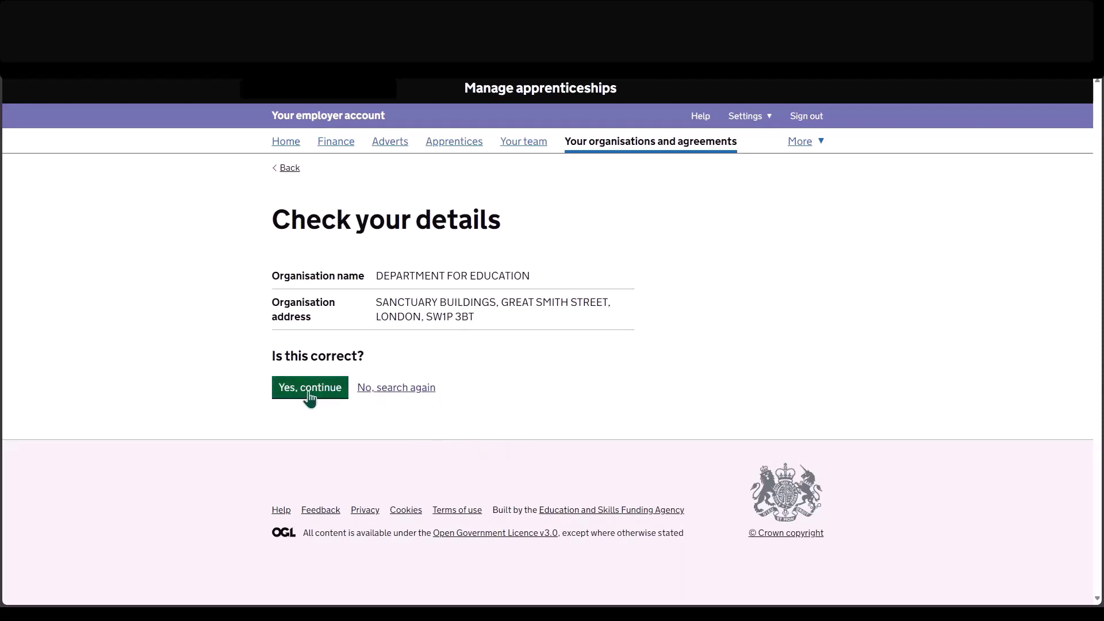
# Confirm DEPARTMENT FOR EDUCATION's details and choose to sign its agreement.
pyautogui.click(310, 395)
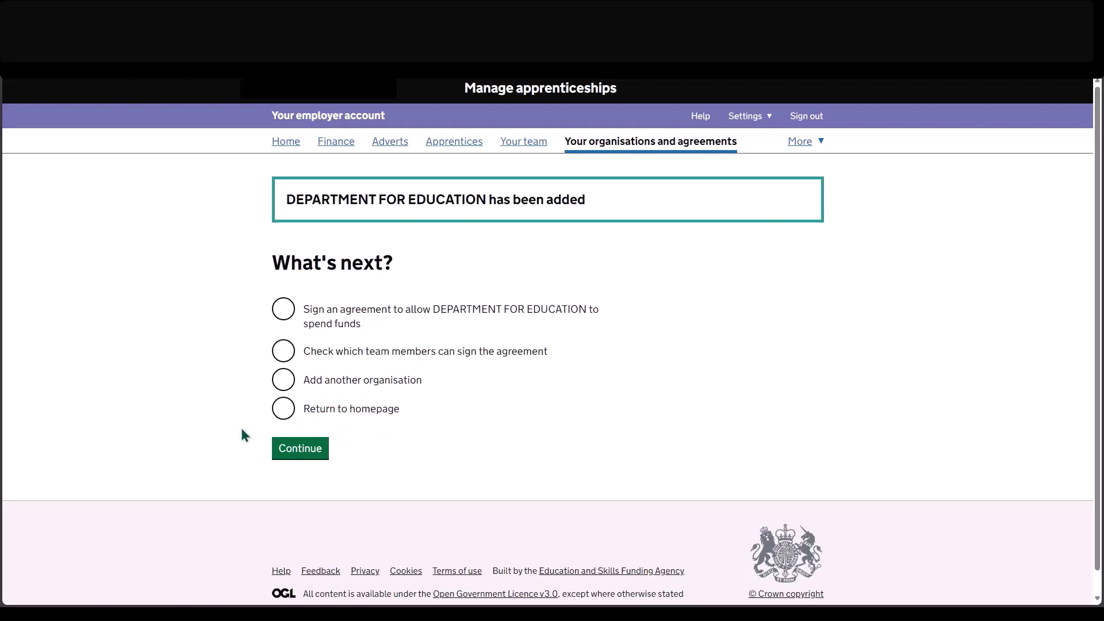
pyautogui.click(279, 316)
pyautogui.click(304, 453)
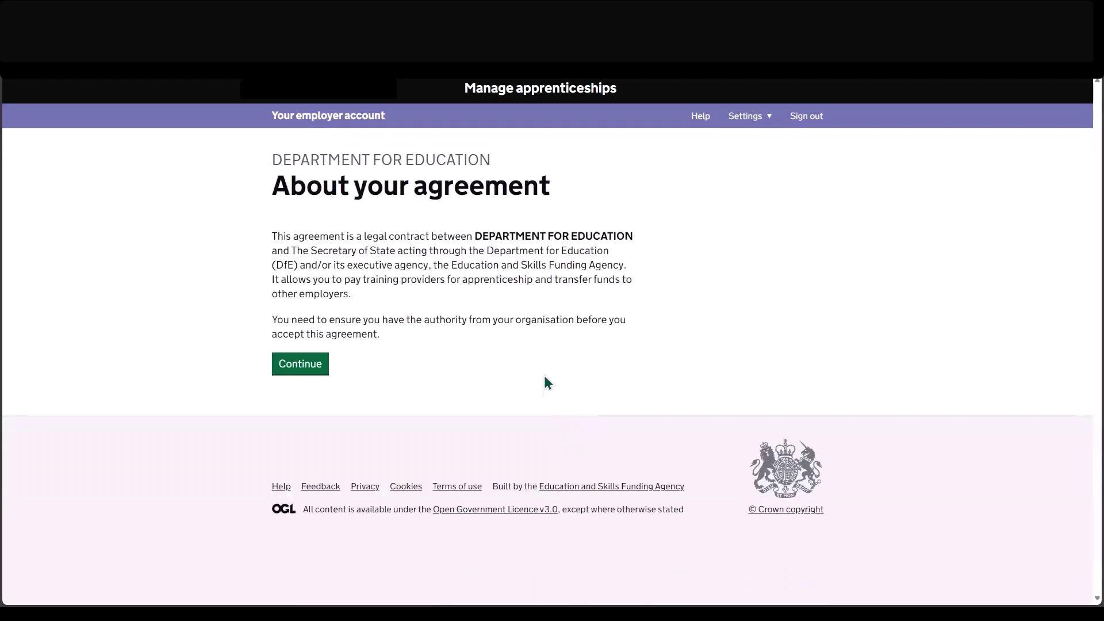
# Read through the employer agreement, select 'Yes, I accept the agreement' and submit.
pyautogui.click(294, 367)
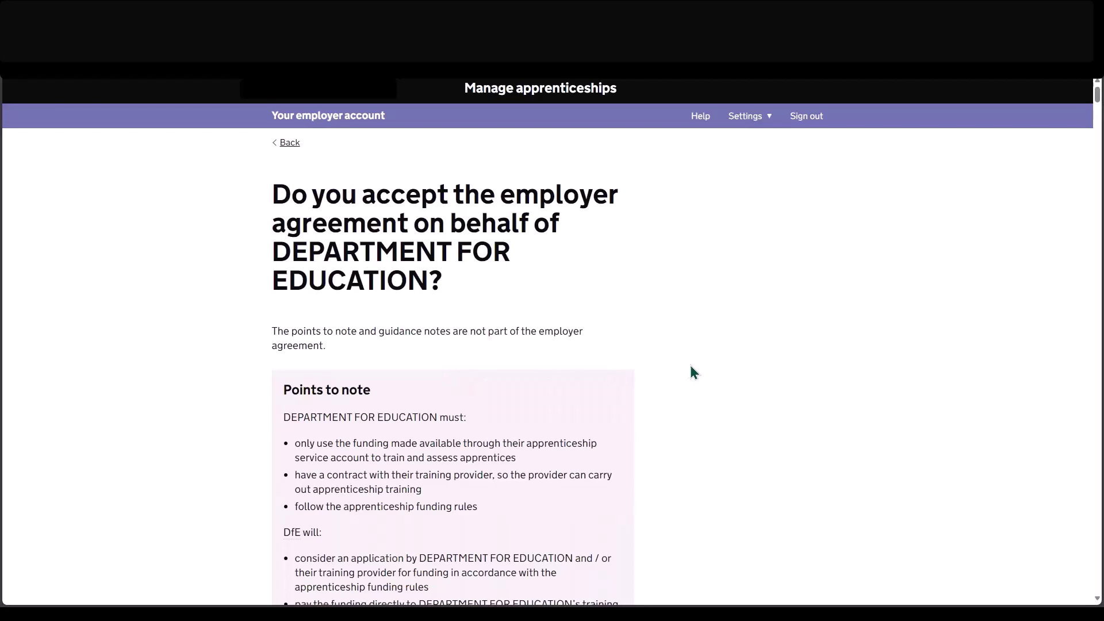
pyautogui.scroll(-2, 693, 372)
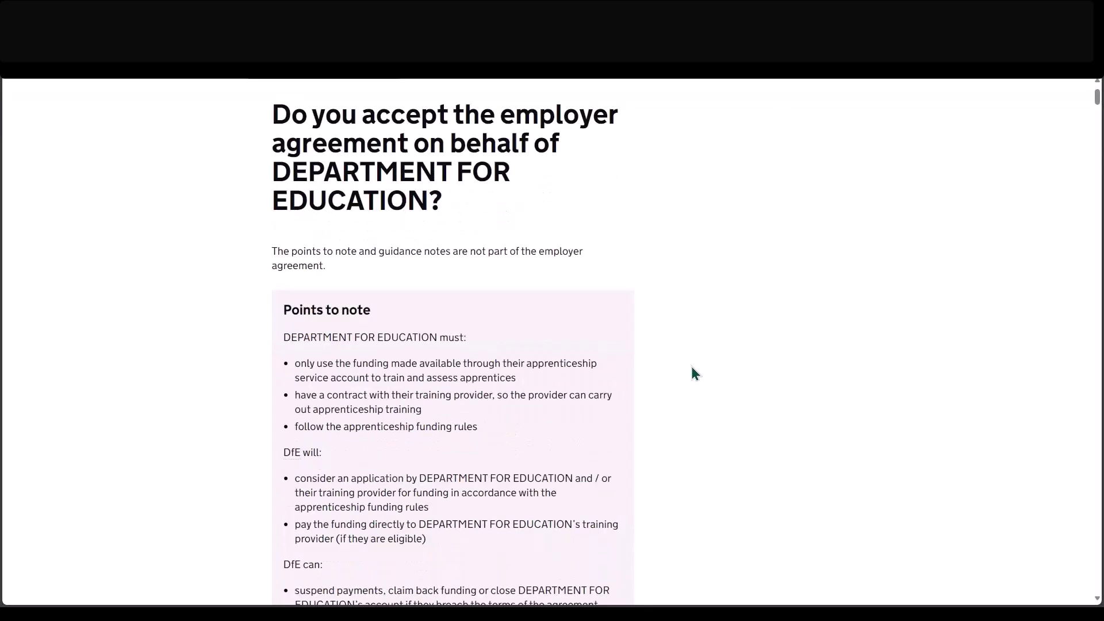
pyautogui.scroll(-5, 693, 369)
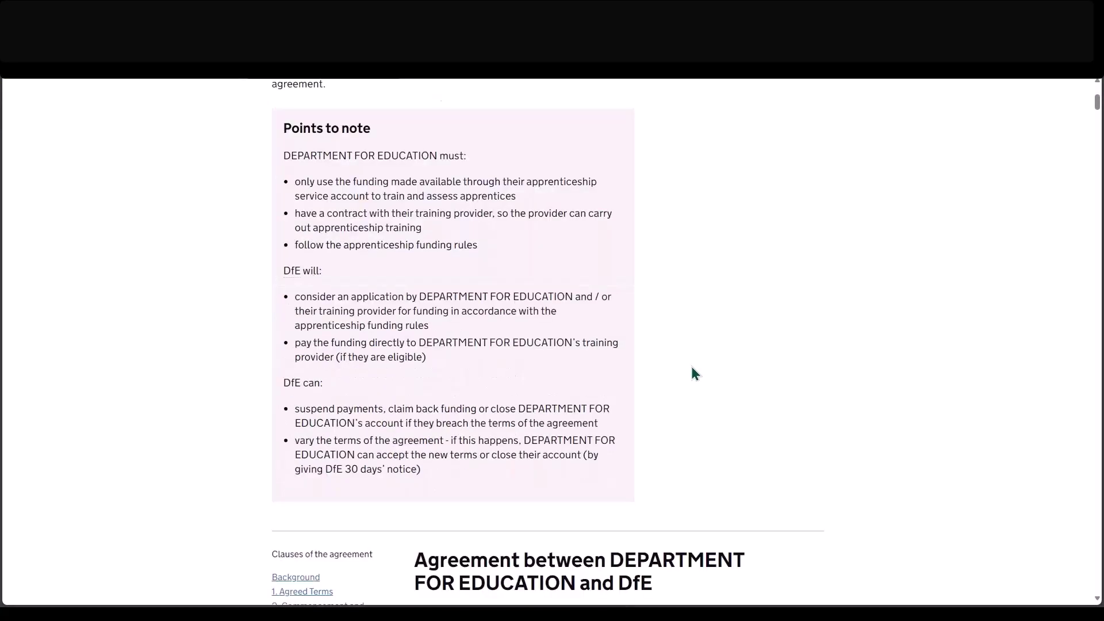
pyautogui.scroll(-4, 693, 373)
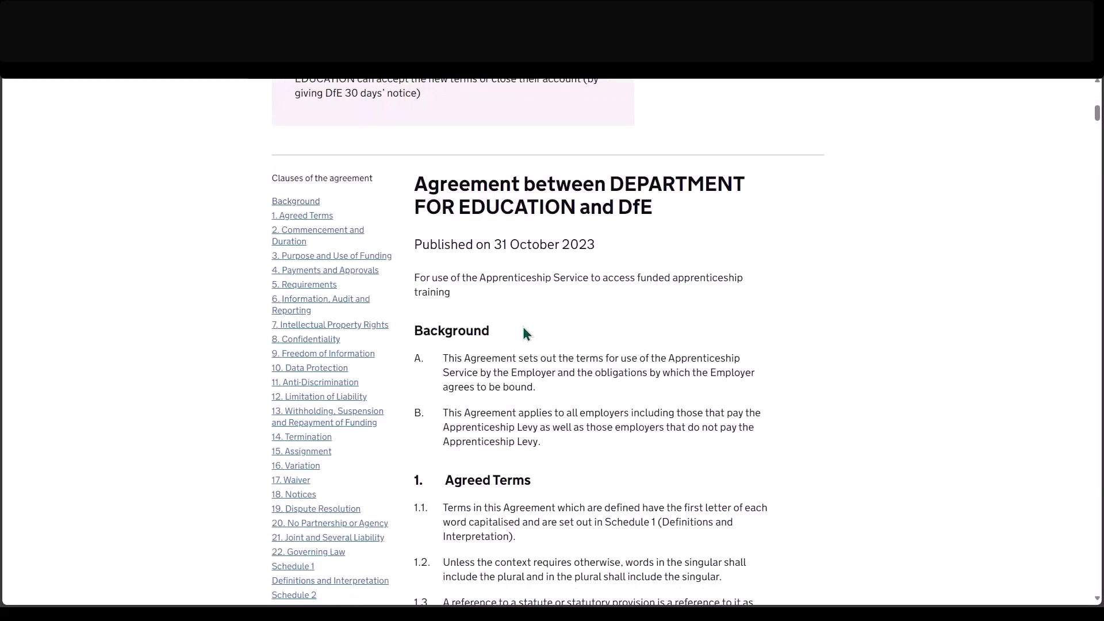
pyautogui.scroll(-1, 524, 327)
pyautogui.scroll(-10, 529, 333)
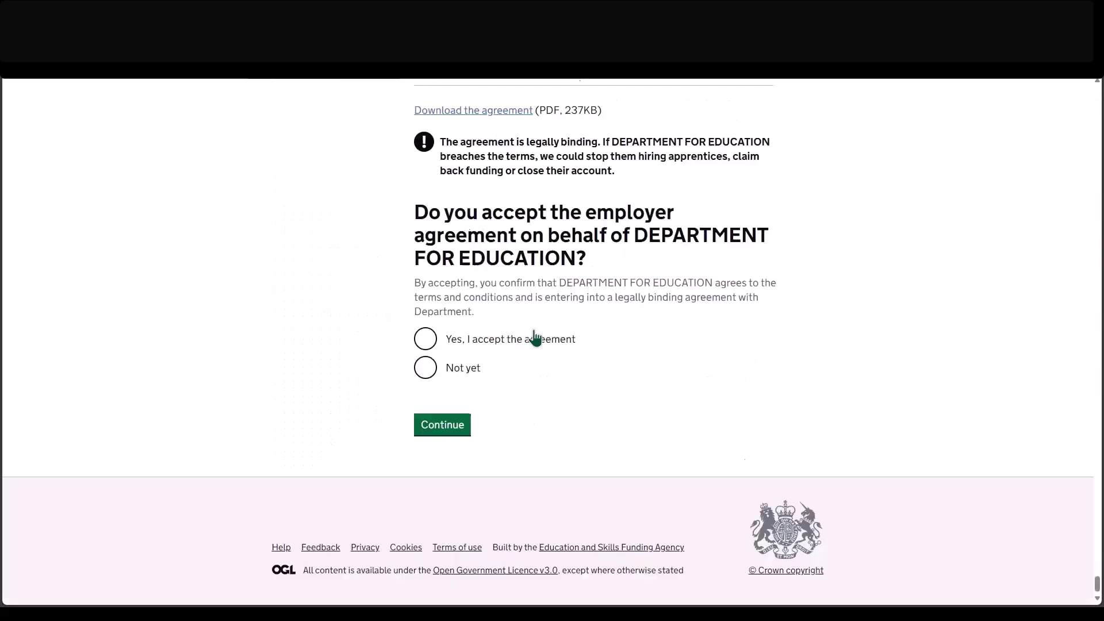
pyautogui.click(429, 341)
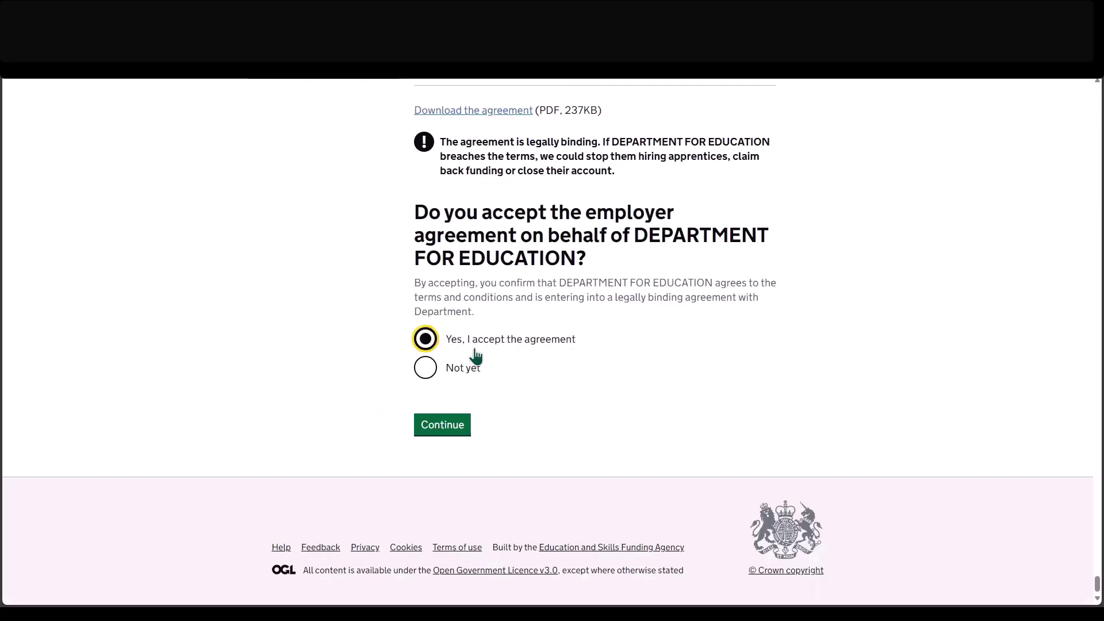
pyautogui.click(451, 430)
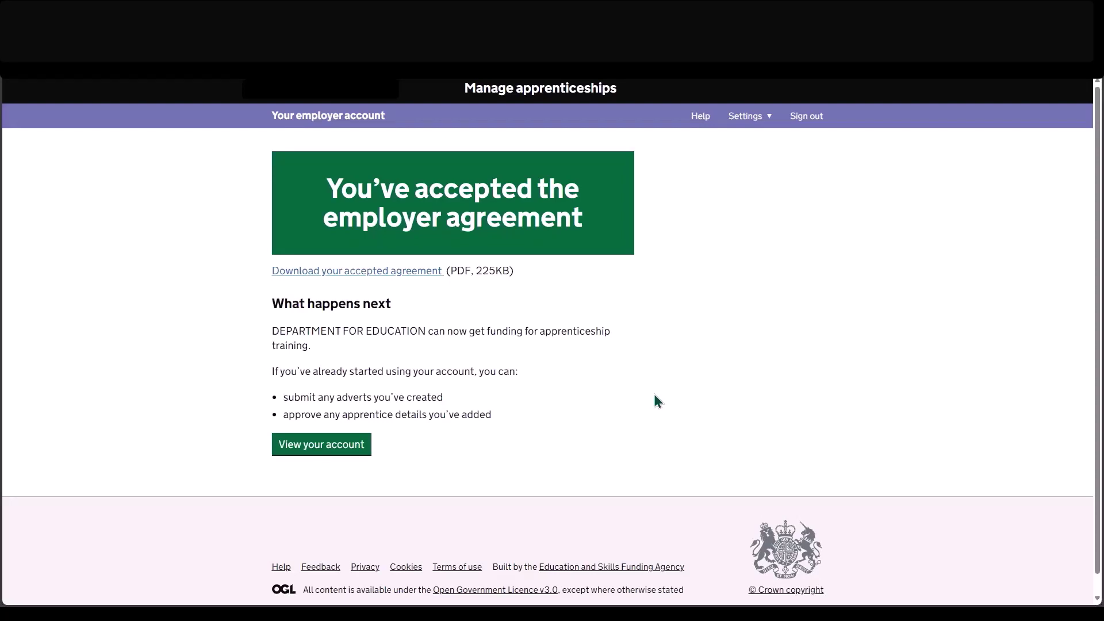
# Return to the employer account and view the organisations table with accepted agreements.
pyautogui.click(326, 448)
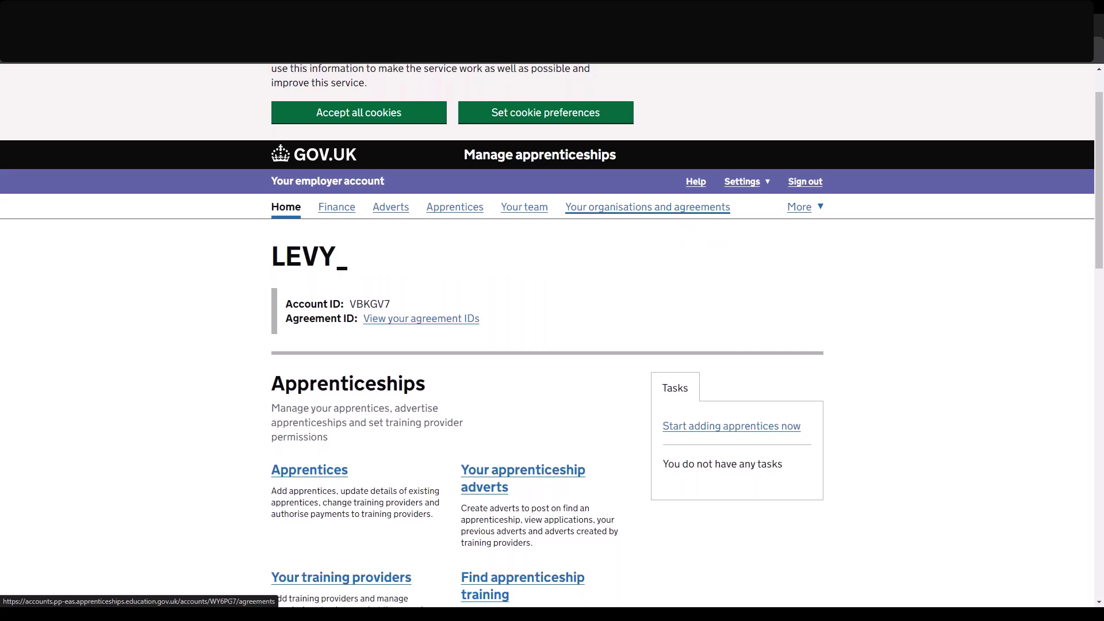
pyautogui.click(658, 216)
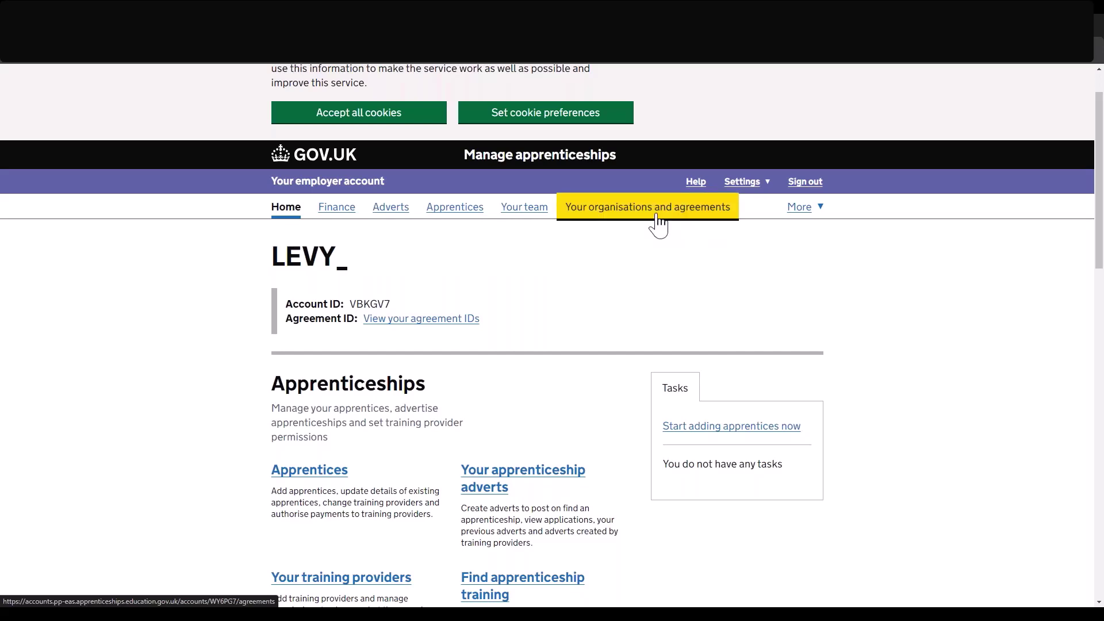
pyautogui.scroll(-3, 868, 391)
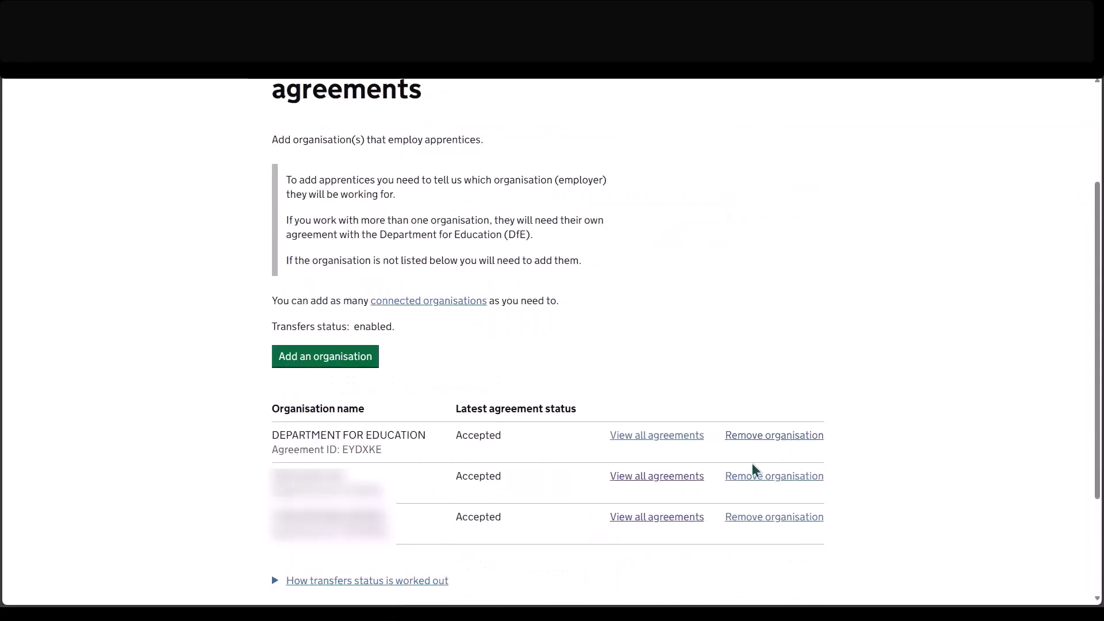
# Open View all agreements for an organisation and expand every section to read the terms.
pyautogui.click(656, 516)
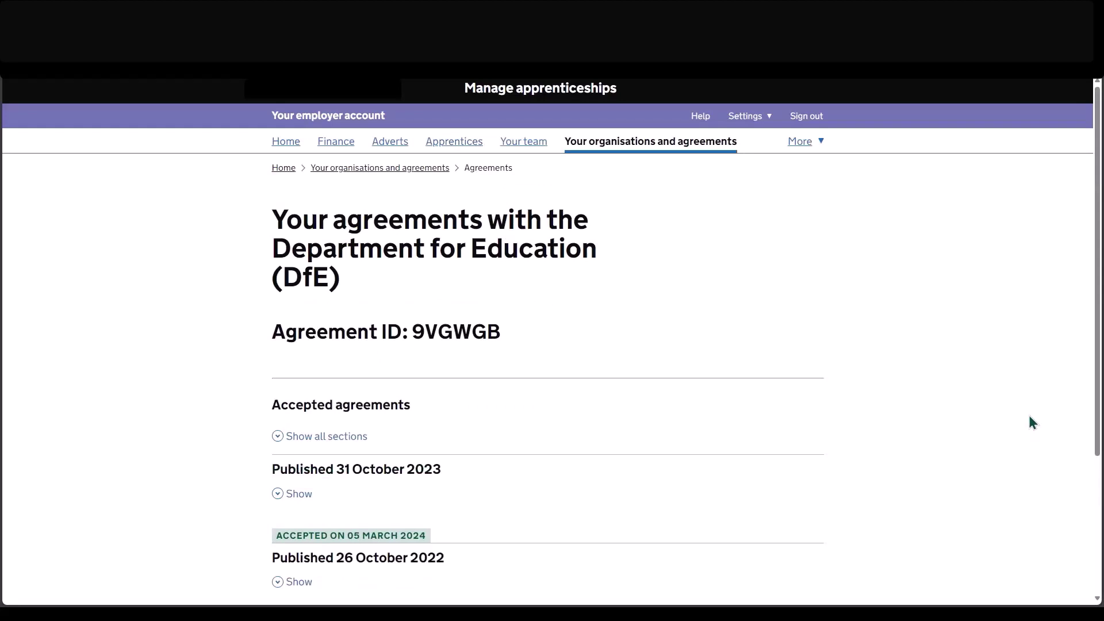
pyautogui.scroll(-2, 1030, 417)
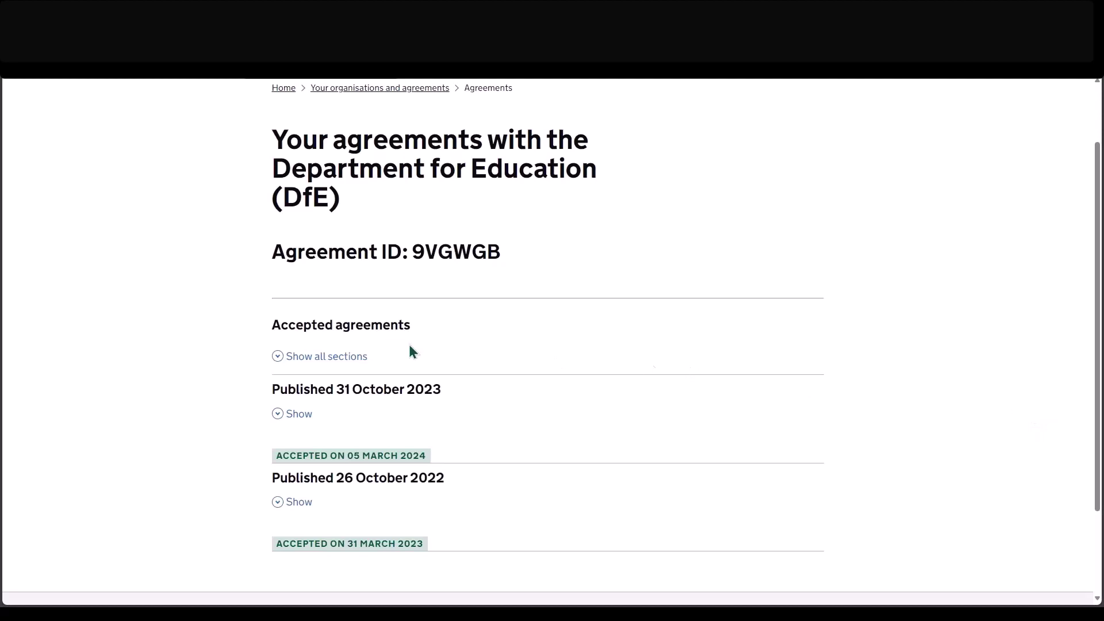
pyautogui.click(347, 356)
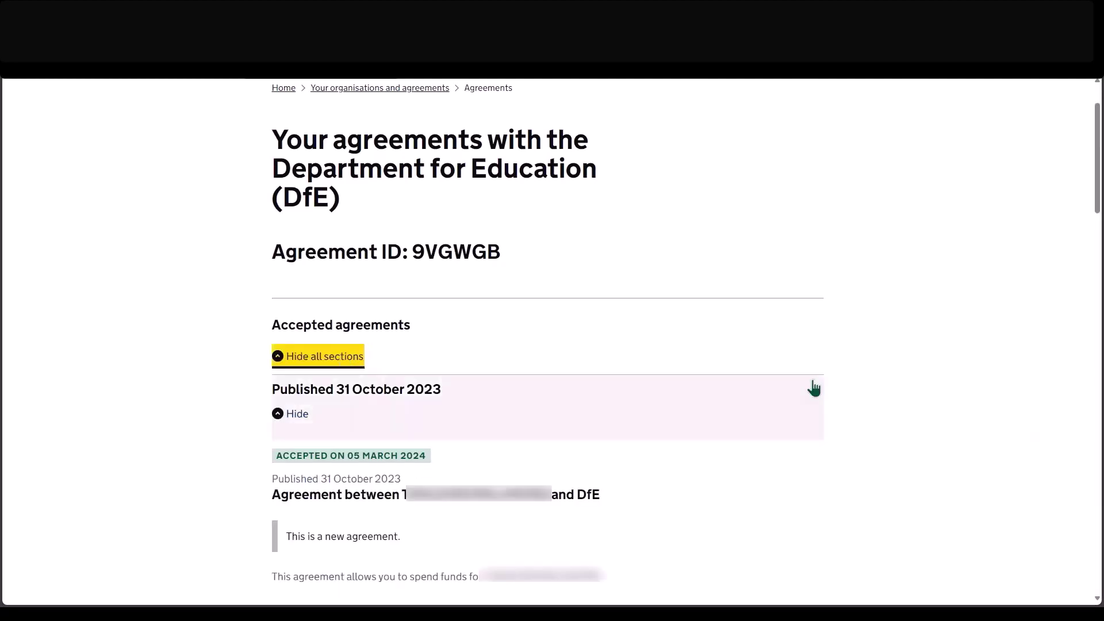
pyautogui.scroll(-1, 933, 388)
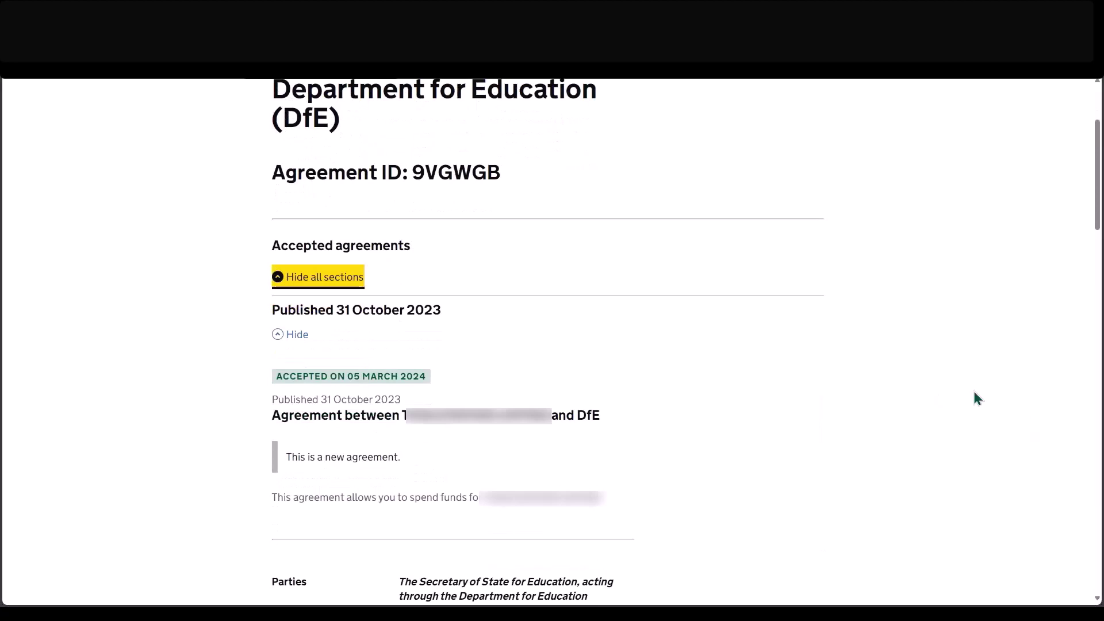
pyautogui.scroll(-1, 976, 398)
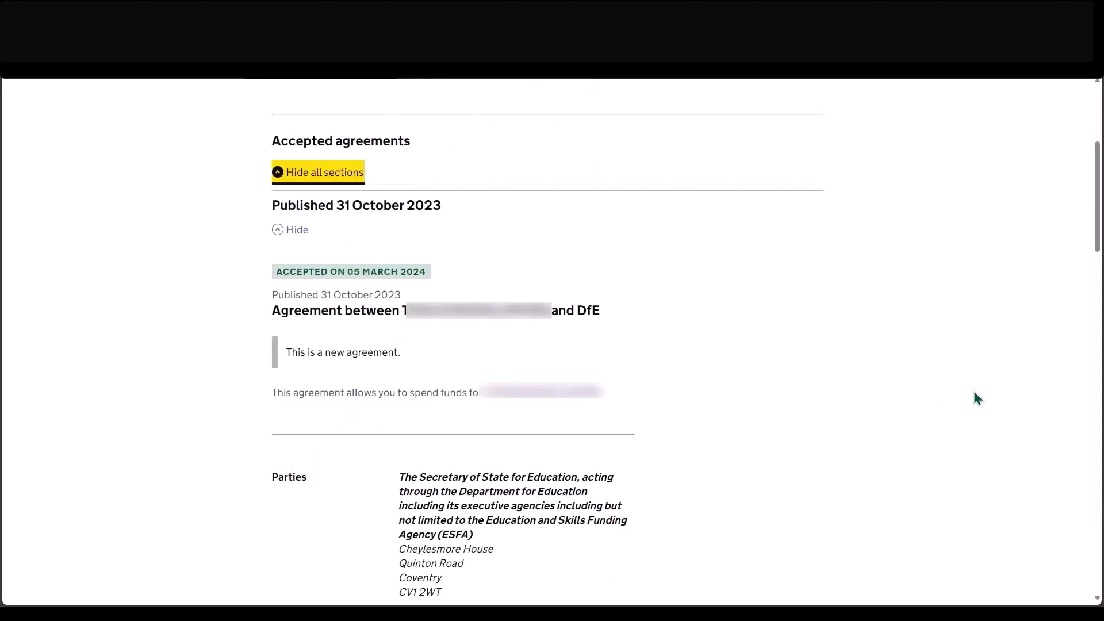
pyautogui.scroll(-1, 975, 398)
pyautogui.scroll(-1, 975, 393)
# Accept the Companies House details as the organisation's update, then go to the homepage.
pyautogui.click(481, 491)
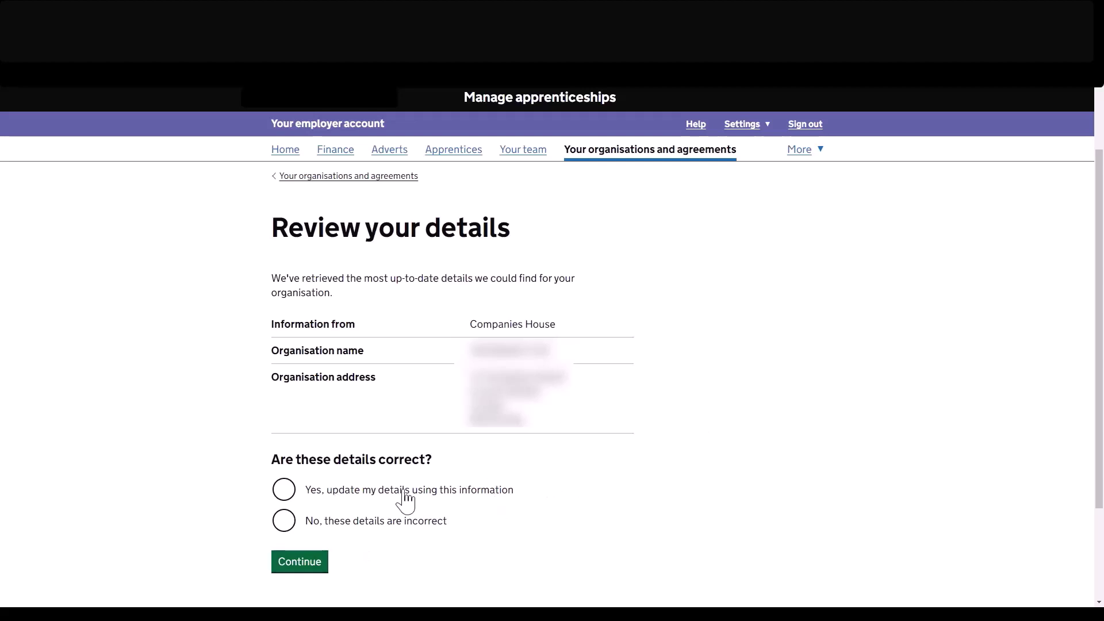
pyautogui.click(283, 494)
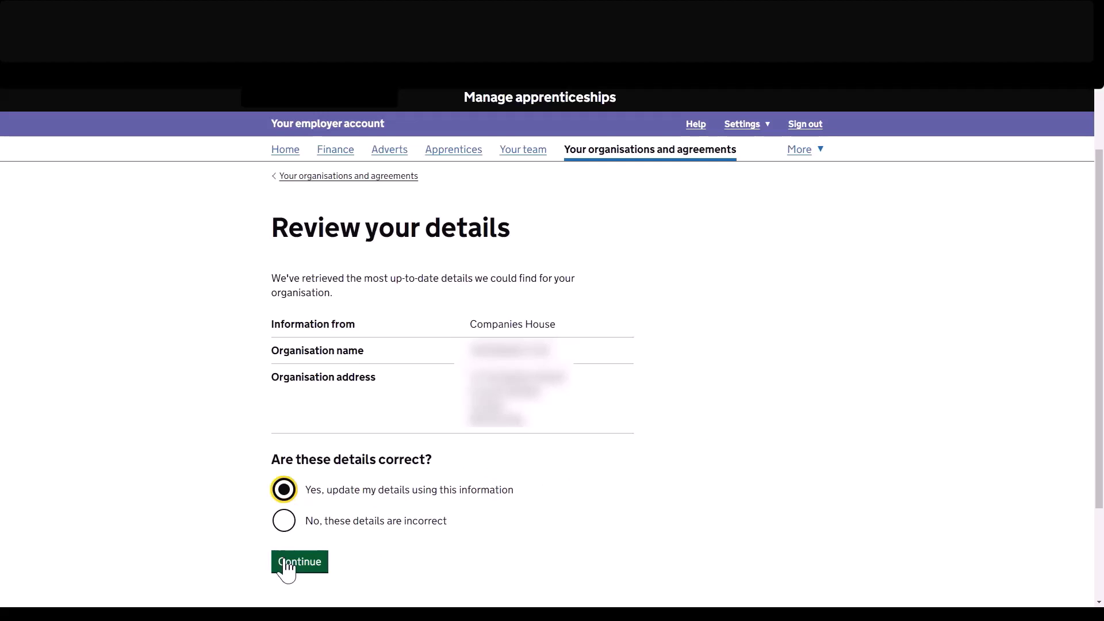
pyautogui.click(287, 568)
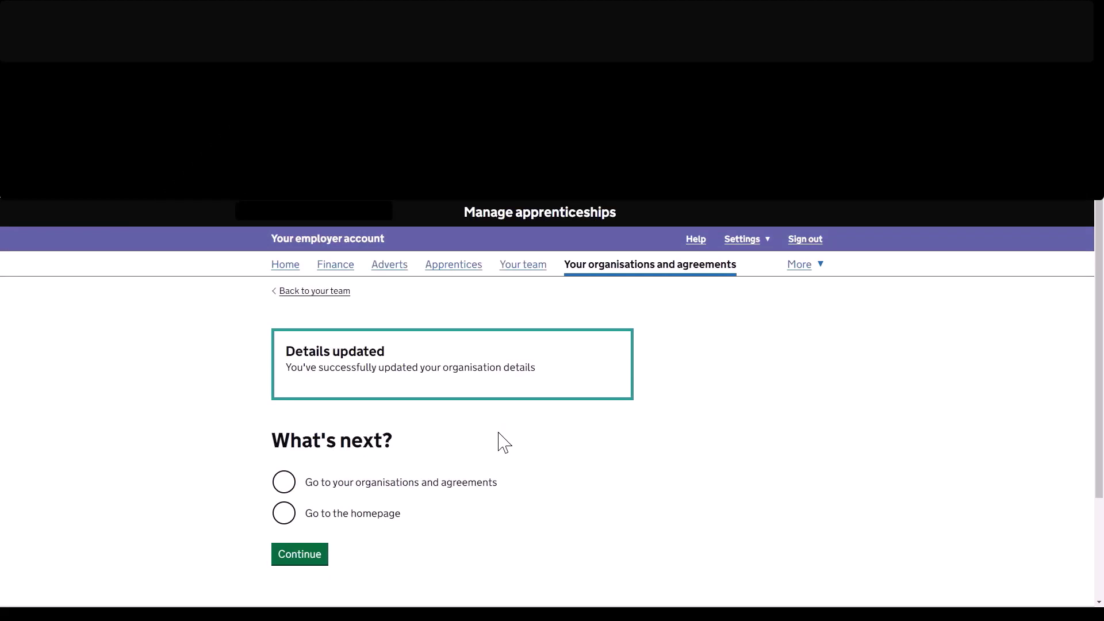
pyautogui.click(277, 523)
pyautogui.click(287, 553)
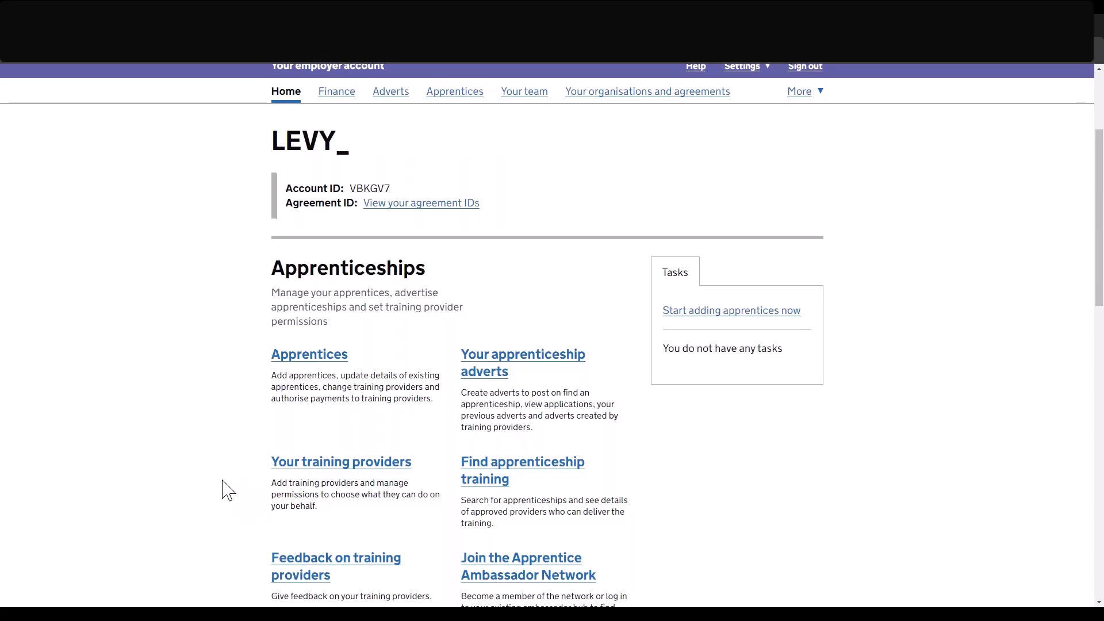
# Add the LIMITED training provider by its UKPRN, confirm it, and return to Your training providers.
pyautogui.scroll(-1, 227, 490)
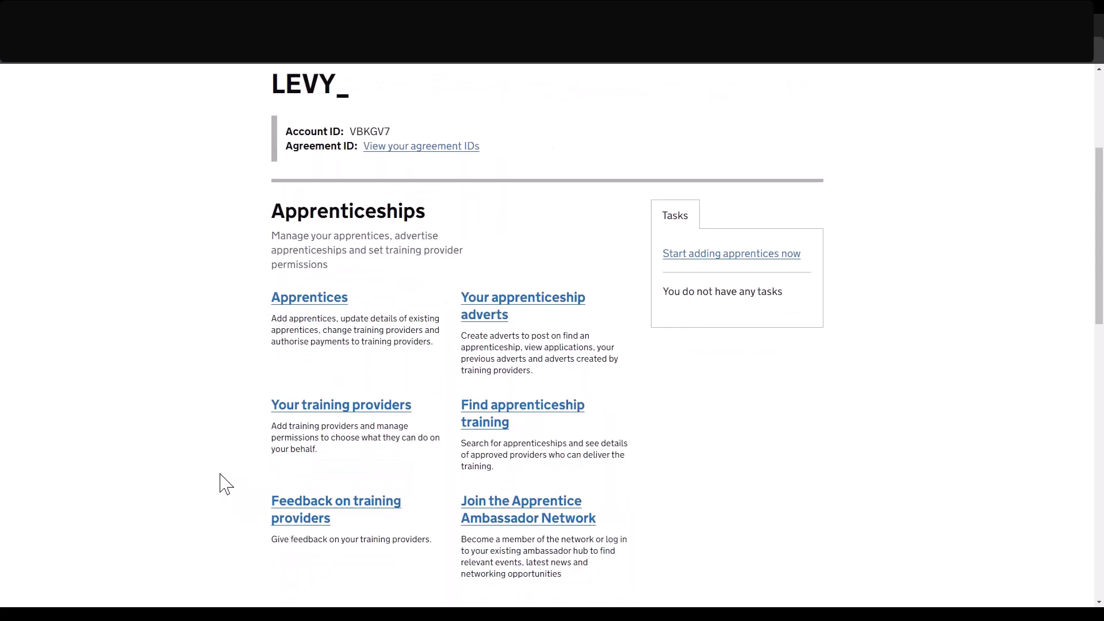
pyautogui.click(310, 406)
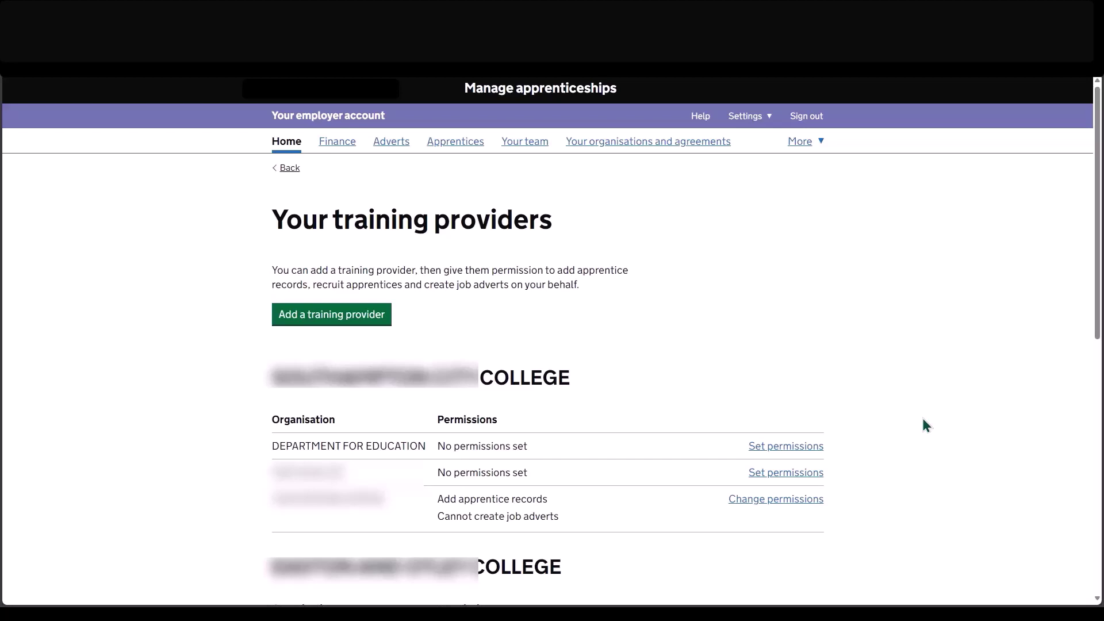
pyautogui.scroll(-2, 923, 419)
pyautogui.click(364, 237)
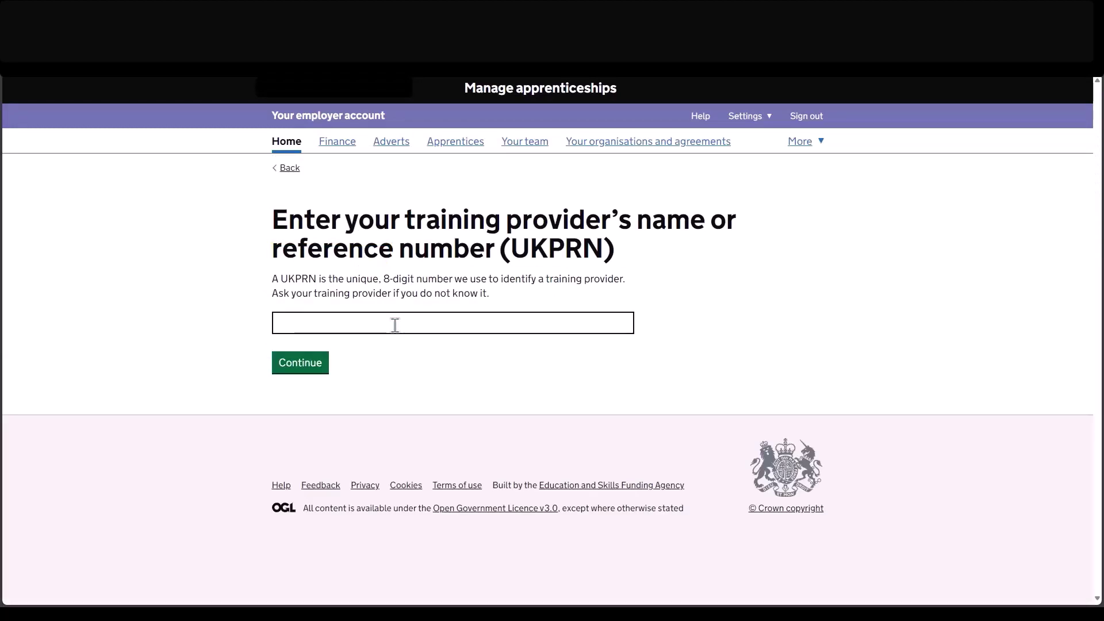
pyautogui.click(459, 323)
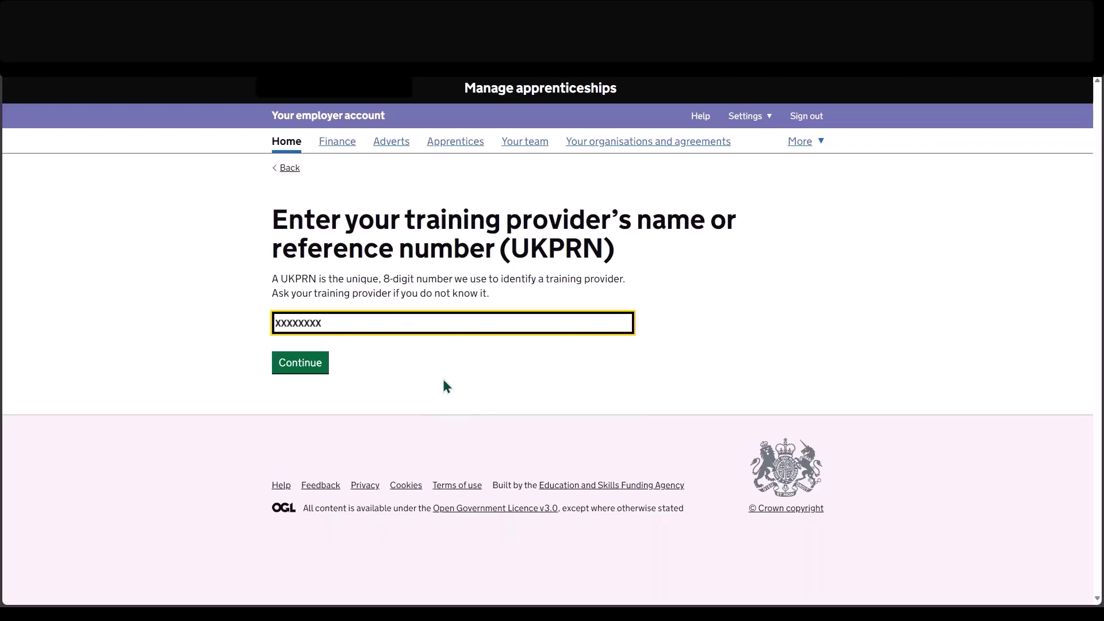
pyautogui.click(300, 365)
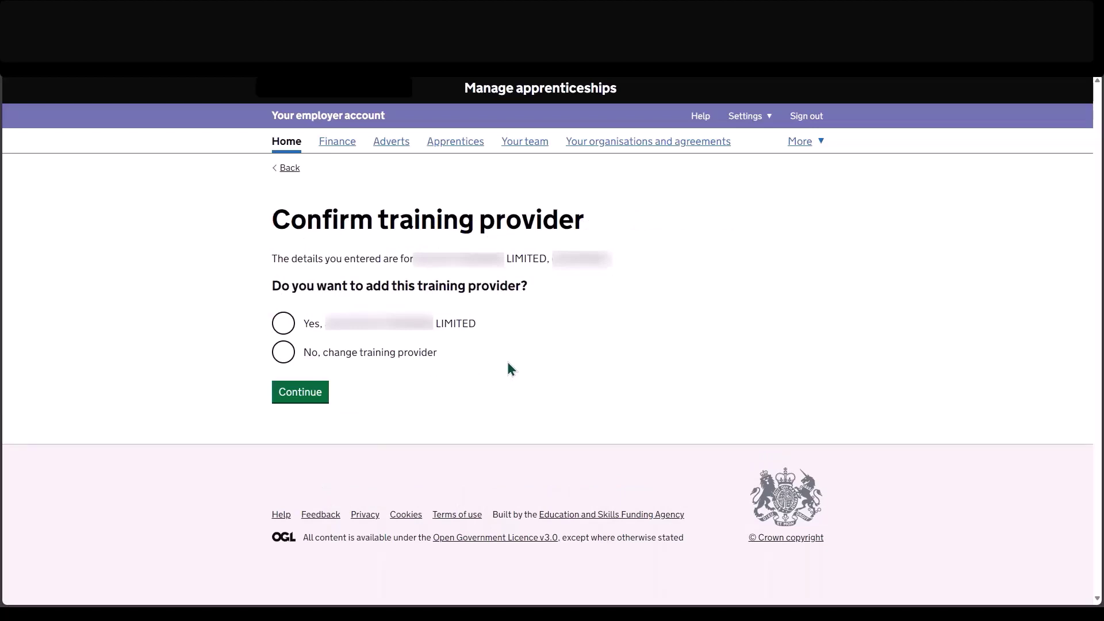
pyautogui.click(329, 326)
pyautogui.click(305, 393)
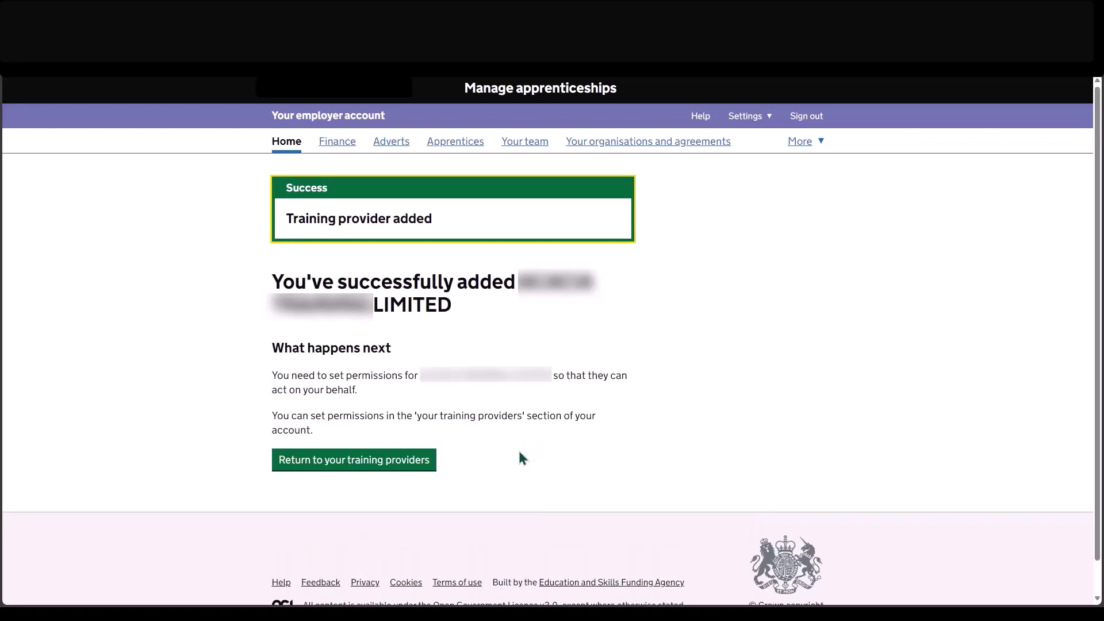
pyautogui.click(407, 467)
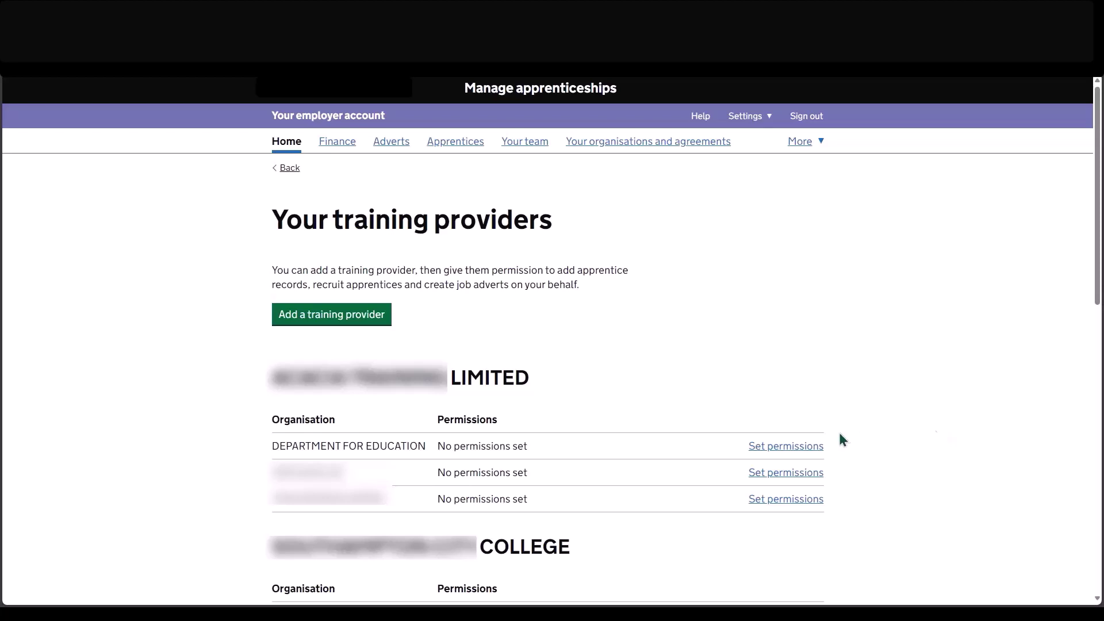
# Allow the provider to add apprentice records and recruit apprentices for Department for Education, and confirm.
pyautogui.click(785, 448)
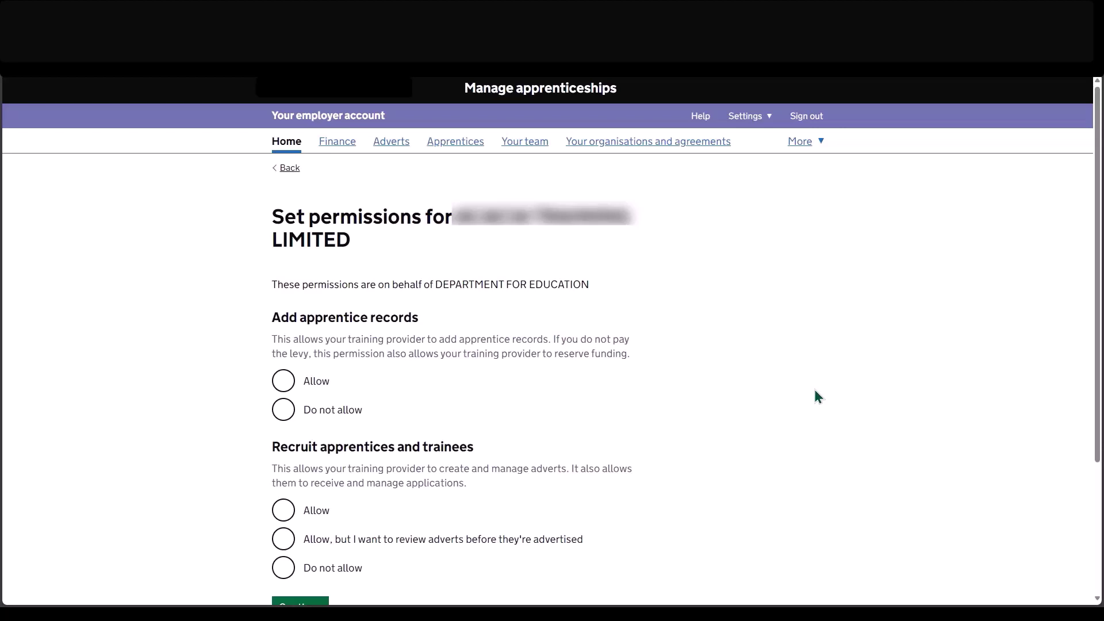
pyautogui.scroll(-3, 816, 391)
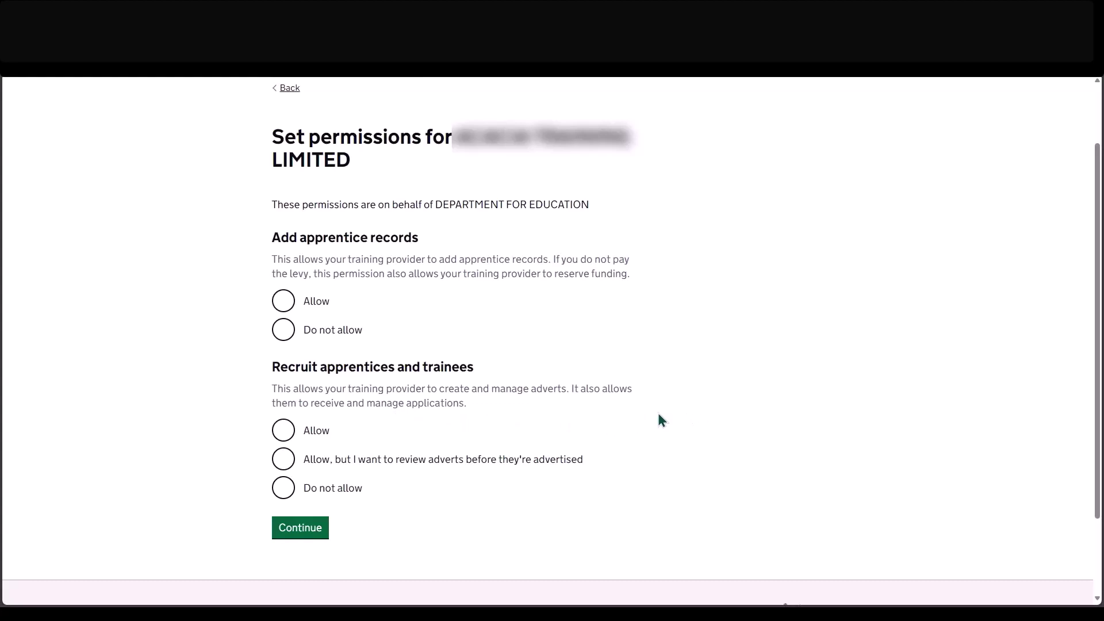
pyautogui.click(283, 302)
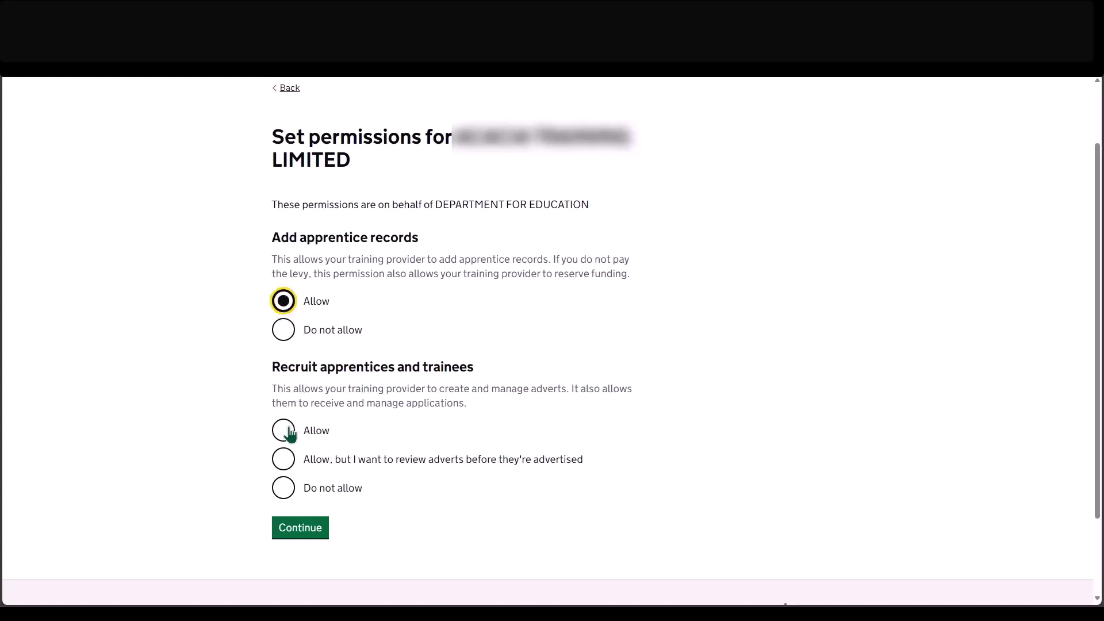
pyautogui.click(284, 430)
pyautogui.click(322, 524)
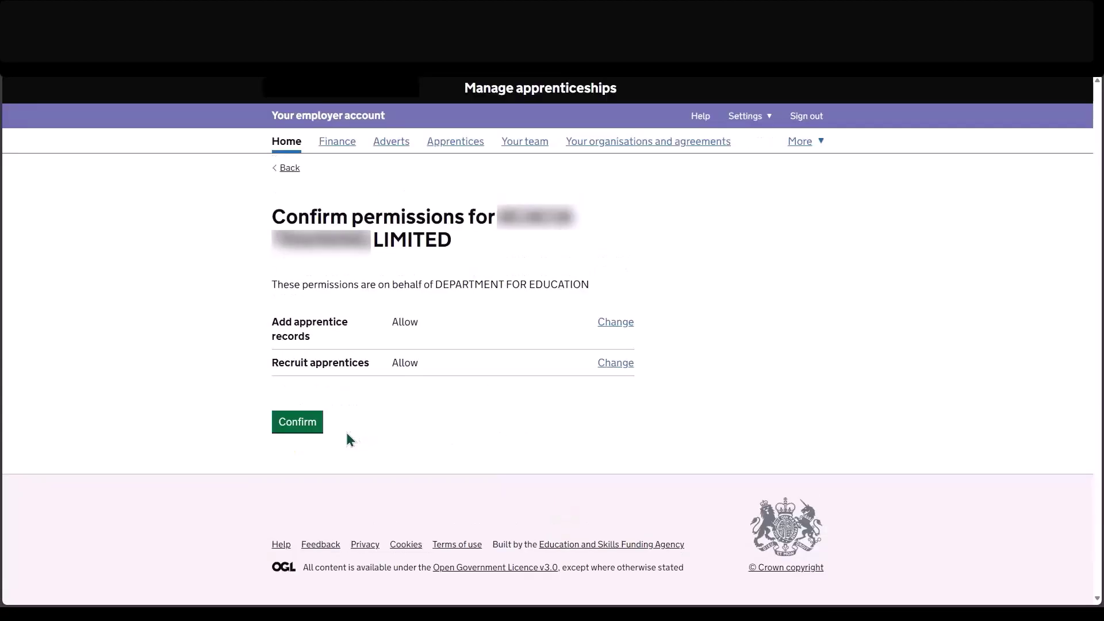
pyautogui.click(315, 428)
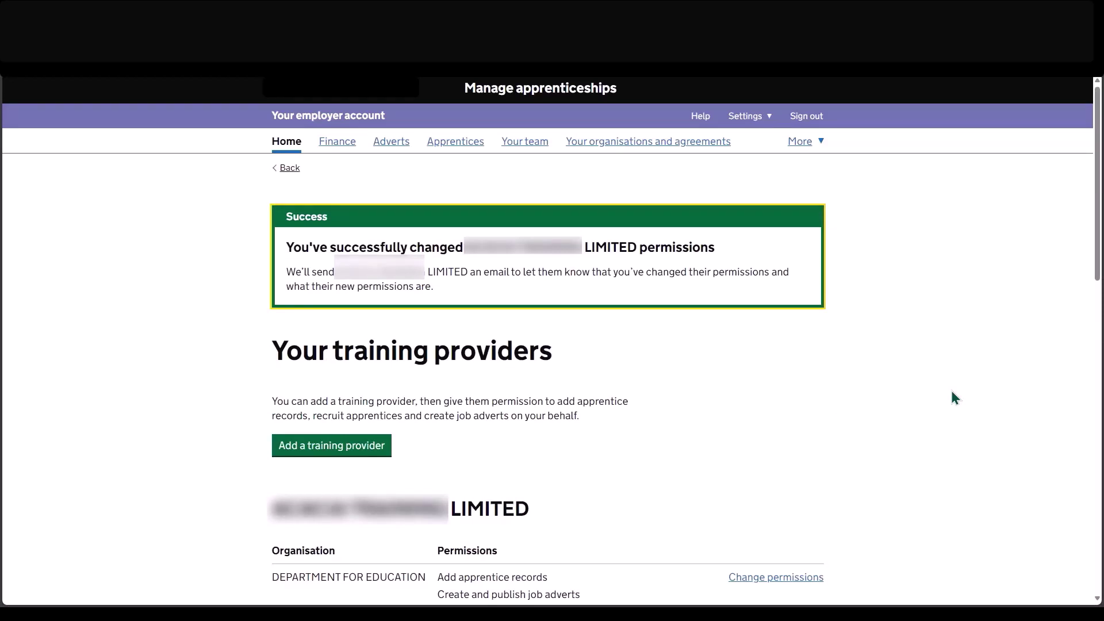
pyautogui.scroll(-3, 950, 392)
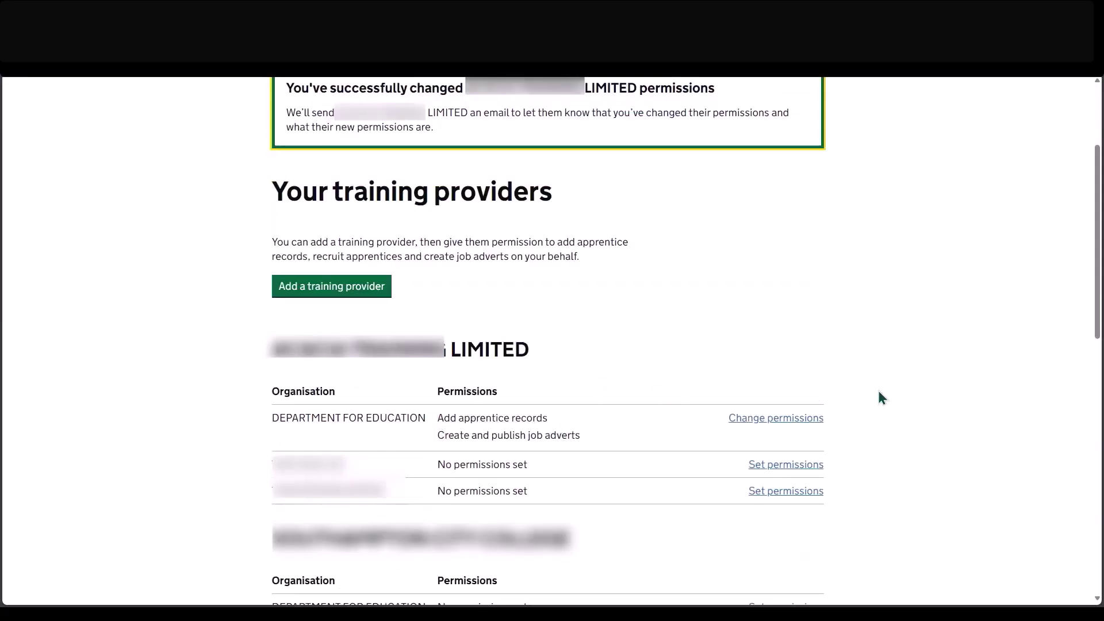
# Set both Department for Education permissions to Do not allow and confirm the change with Yes.
pyautogui.click(781, 423)
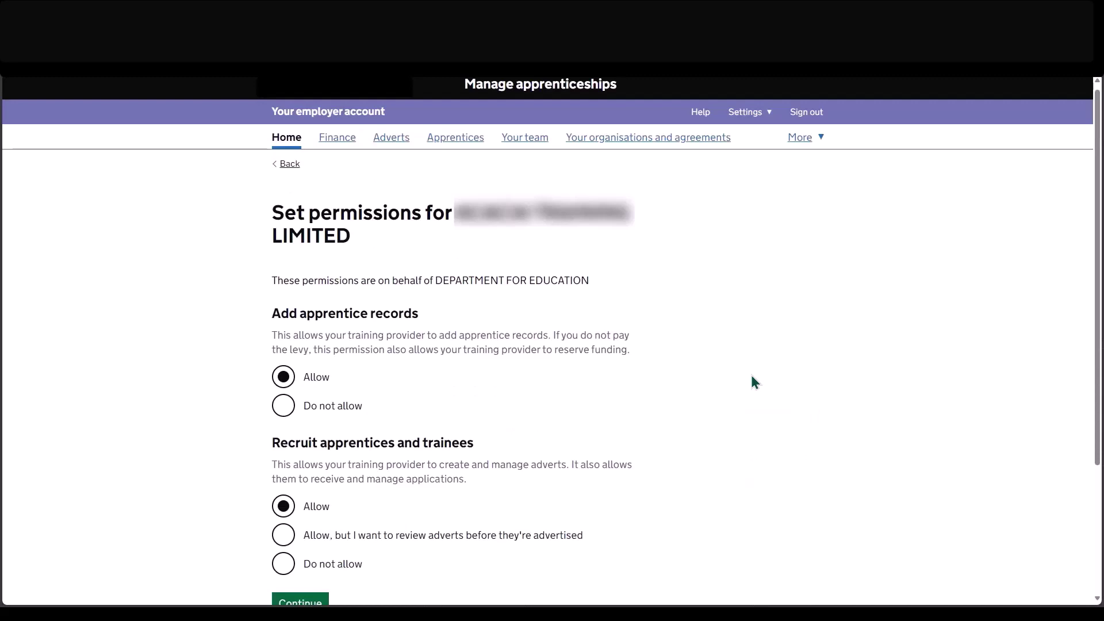
pyautogui.scroll(1, 751, 376)
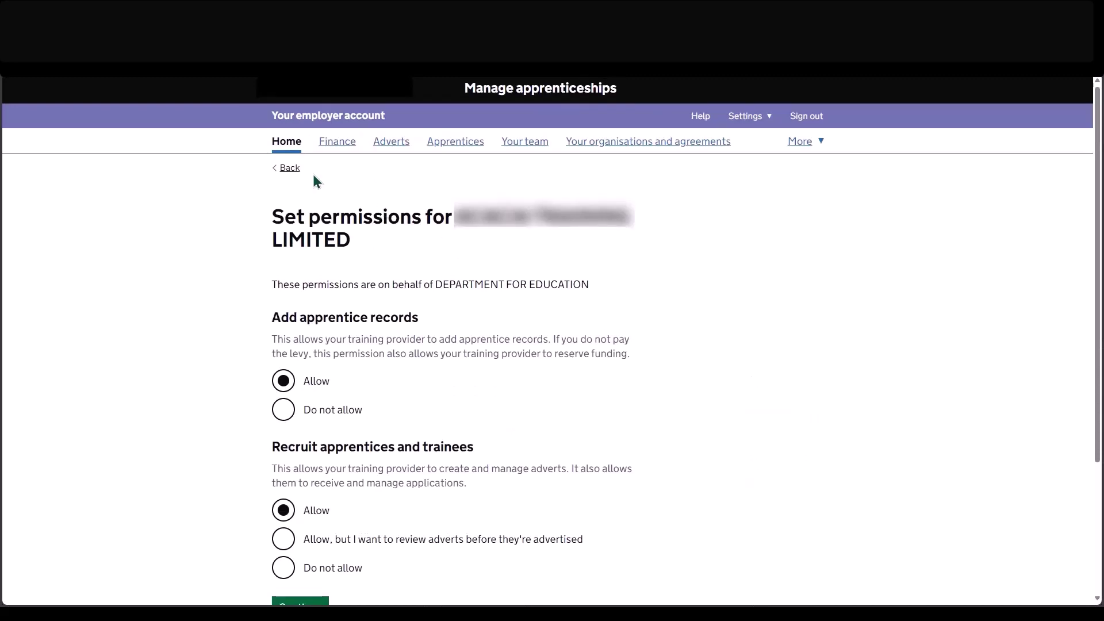
pyautogui.click(285, 415)
pyautogui.click(283, 567)
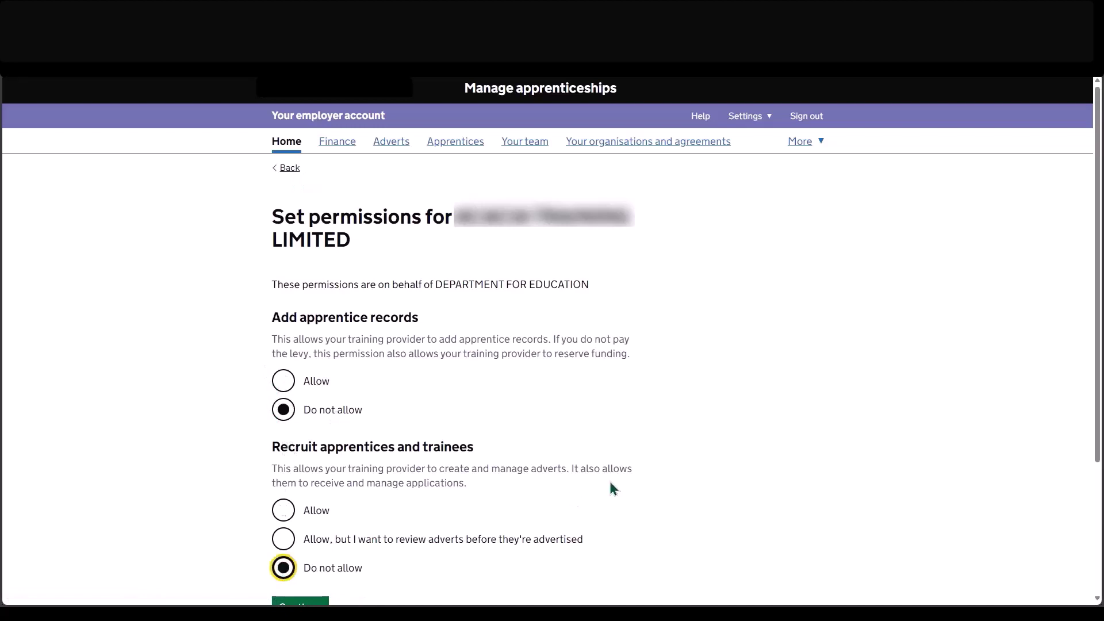
pyautogui.scroll(-2, 401, 554)
pyautogui.click(289, 526)
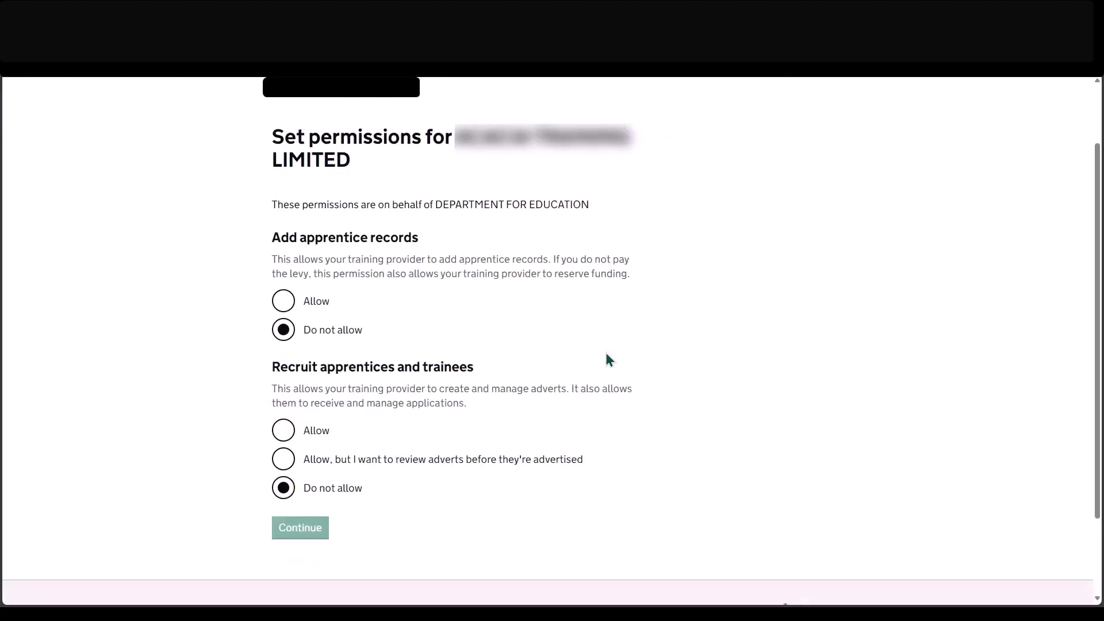
pyautogui.scroll(-3, 464, 562)
pyautogui.click(282, 389)
pyautogui.click(297, 458)
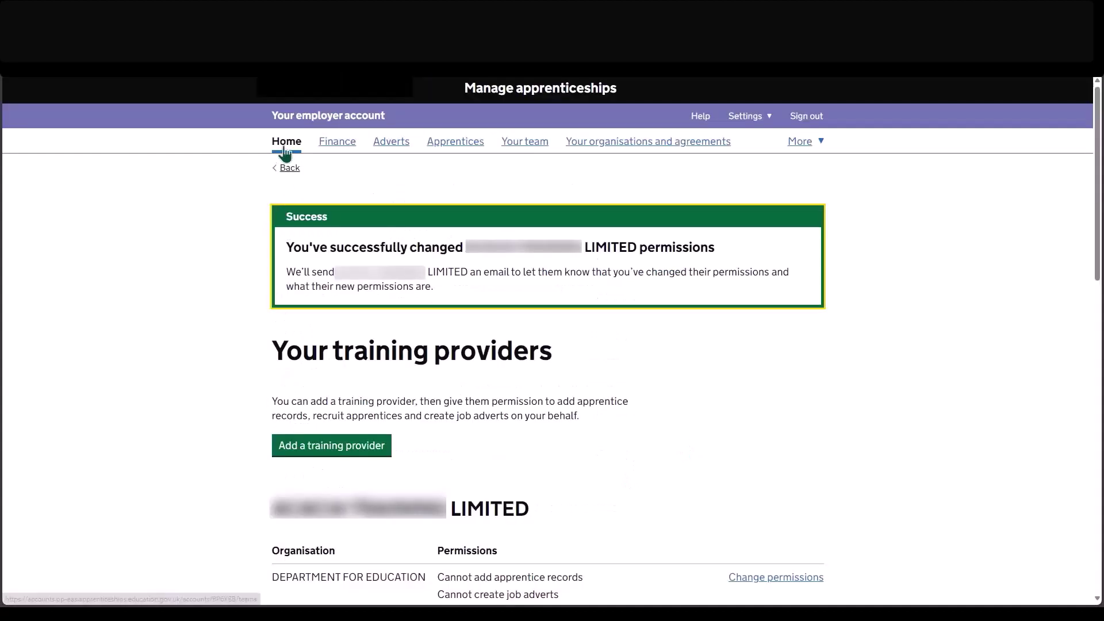
pyautogui.click(281, 149)
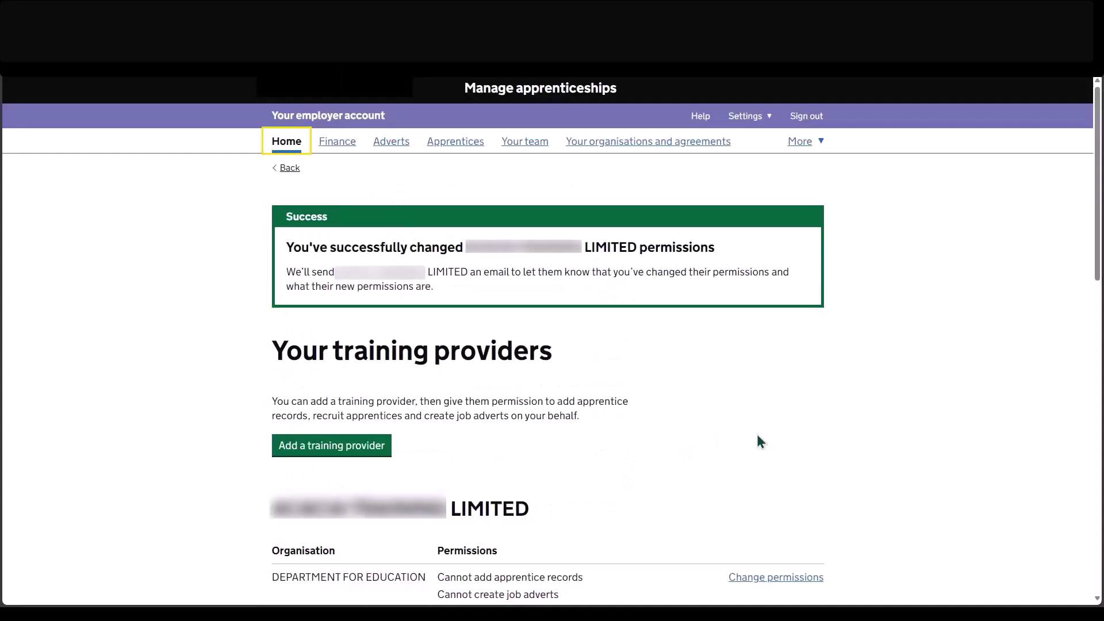
# Scroll down the training provider account's home page.
pyautogui.scroll(-1, 236, 439)
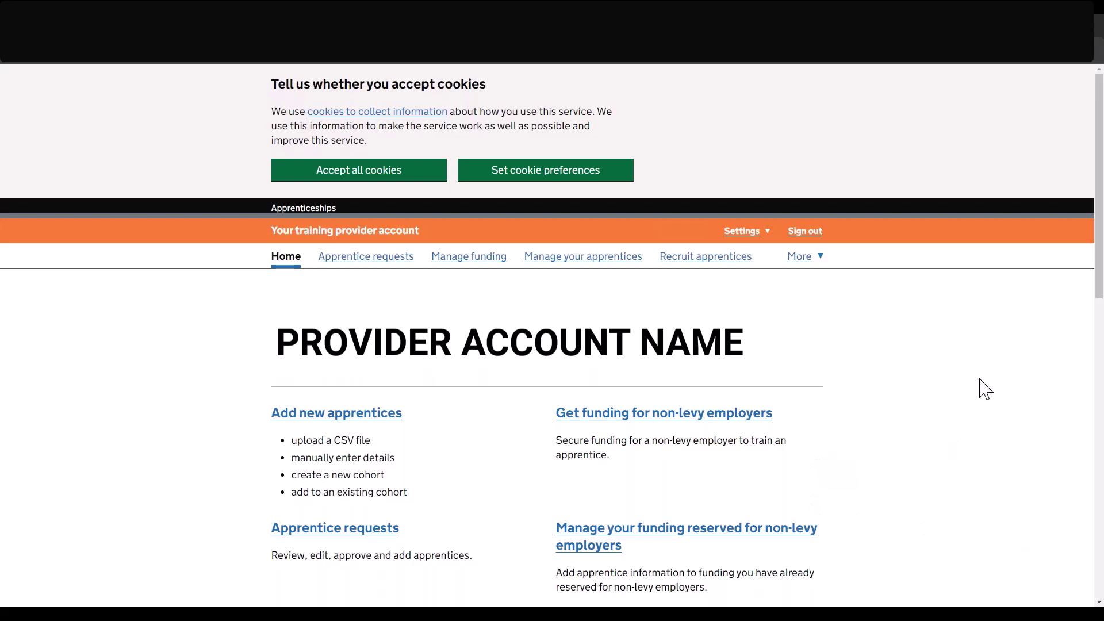
# From Recruit apprentices, create a new vacancy and start its creation steps.
pyautogui.click(702, 262)
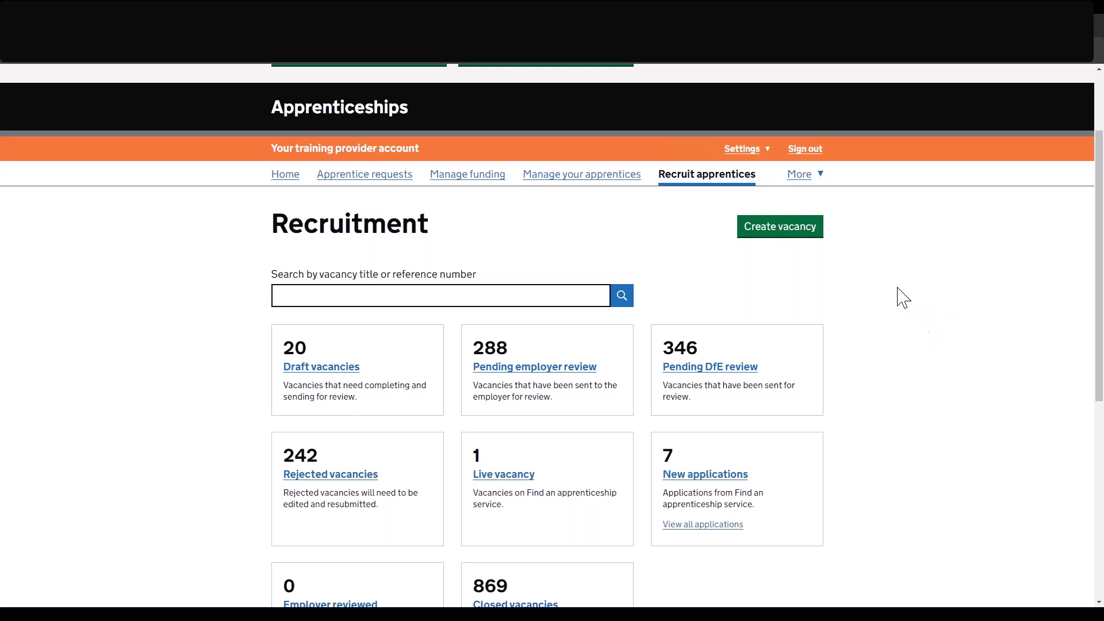
pyautogui.click(771, 234)
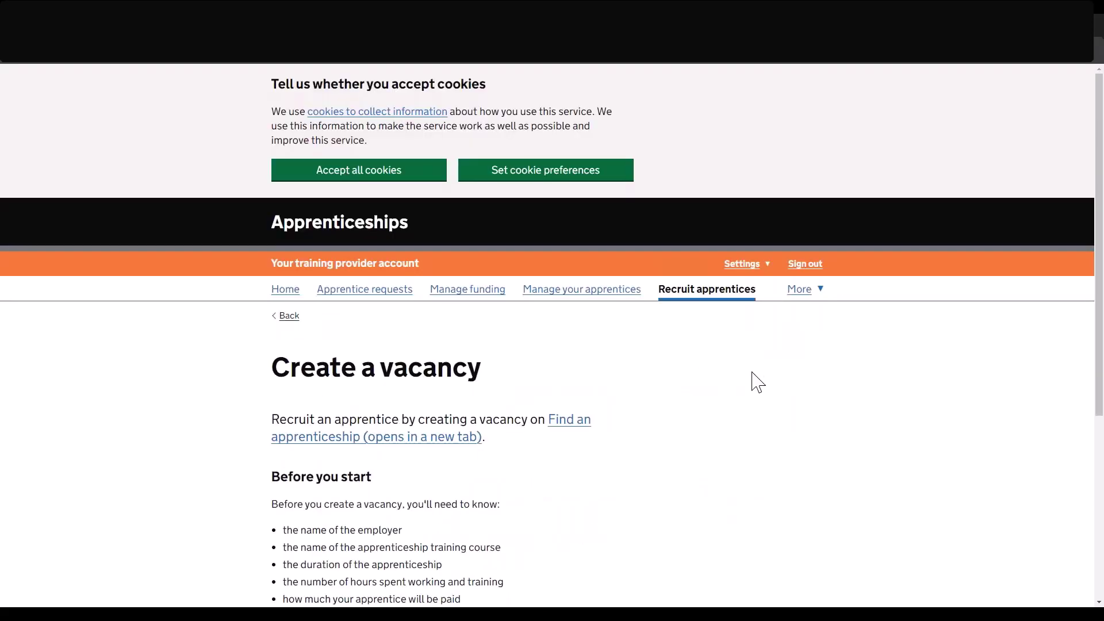
pyautogui.scroll(-2, 757, 382)
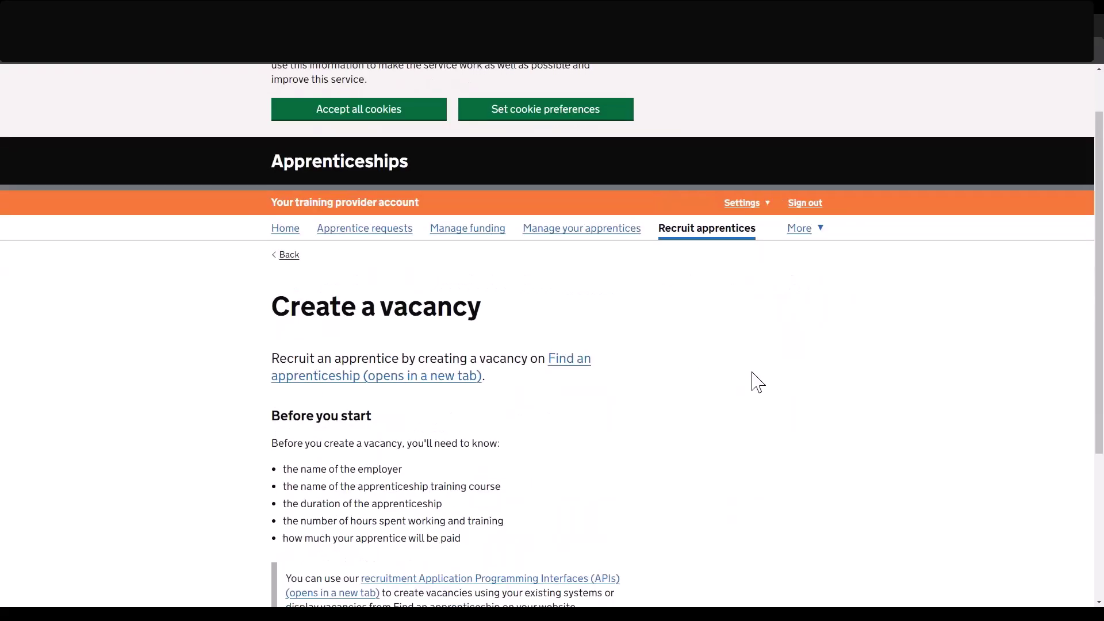
pyautogui.scroll(-1, 758, 382)
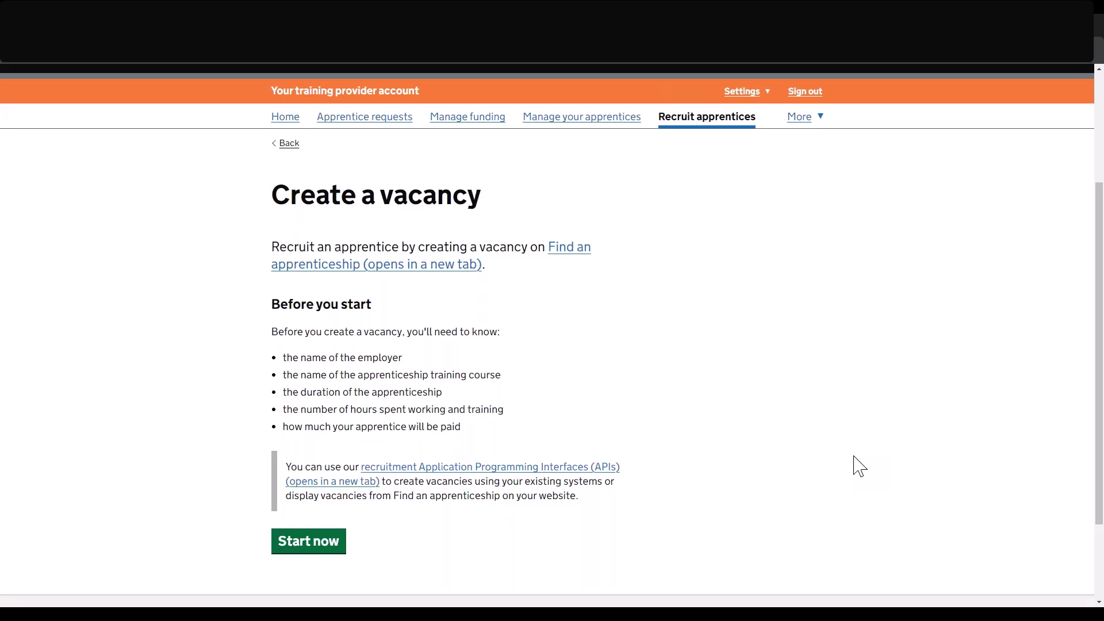
pyautogui.click(307, 549)
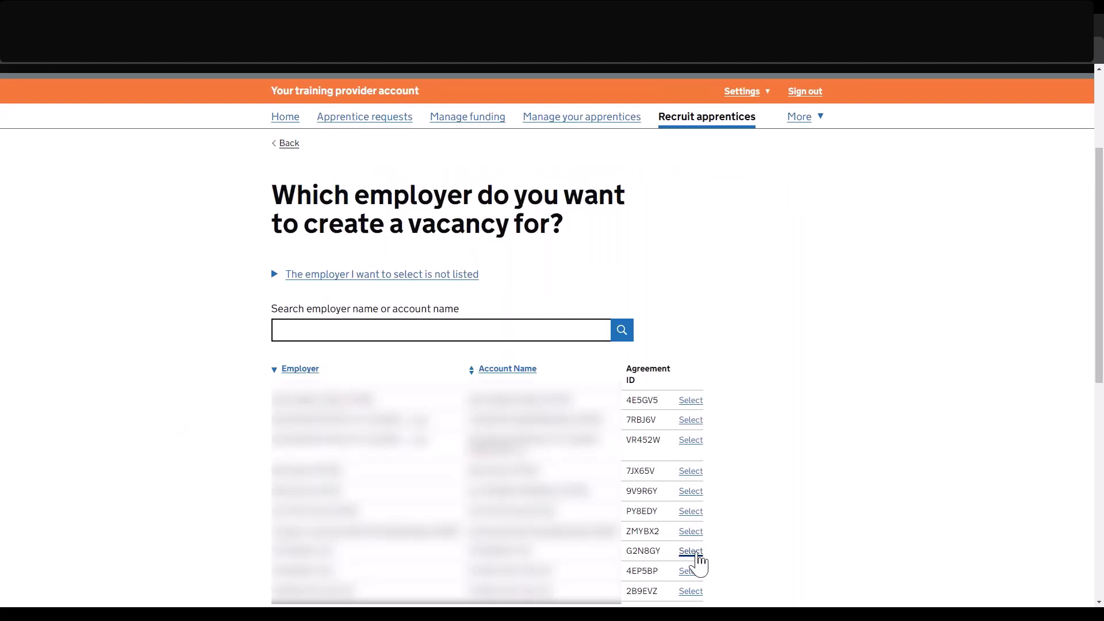
# Select the employer for the vacancy, answer Yes to use it, and save.
pyautogui.click(692, 552)
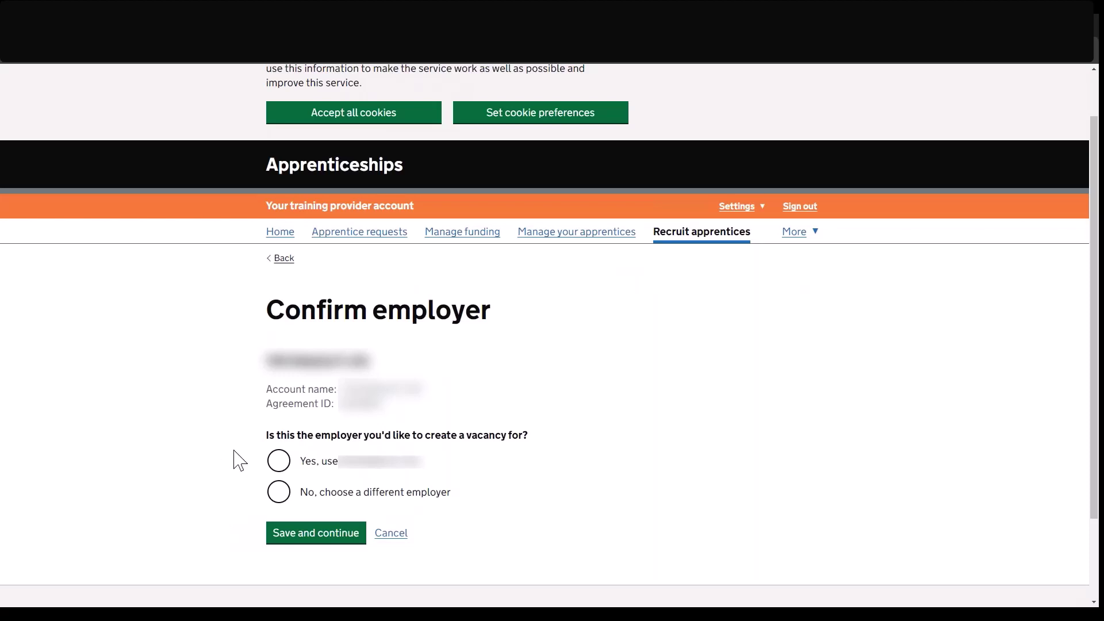
pyautogui.click(279, 462)
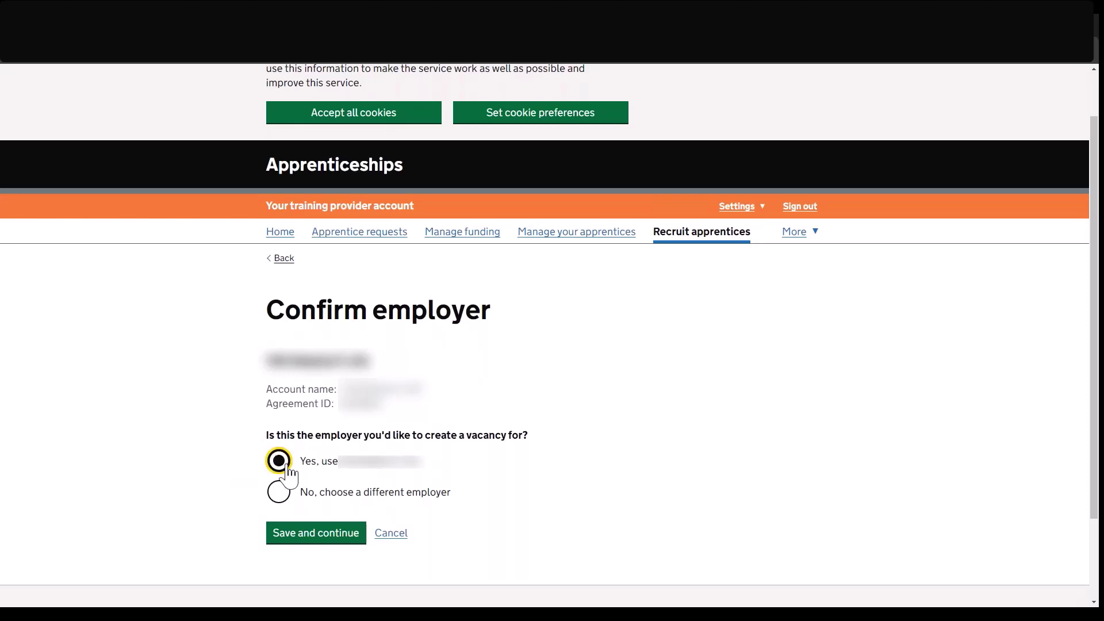
pyautogui.click(301, 539)
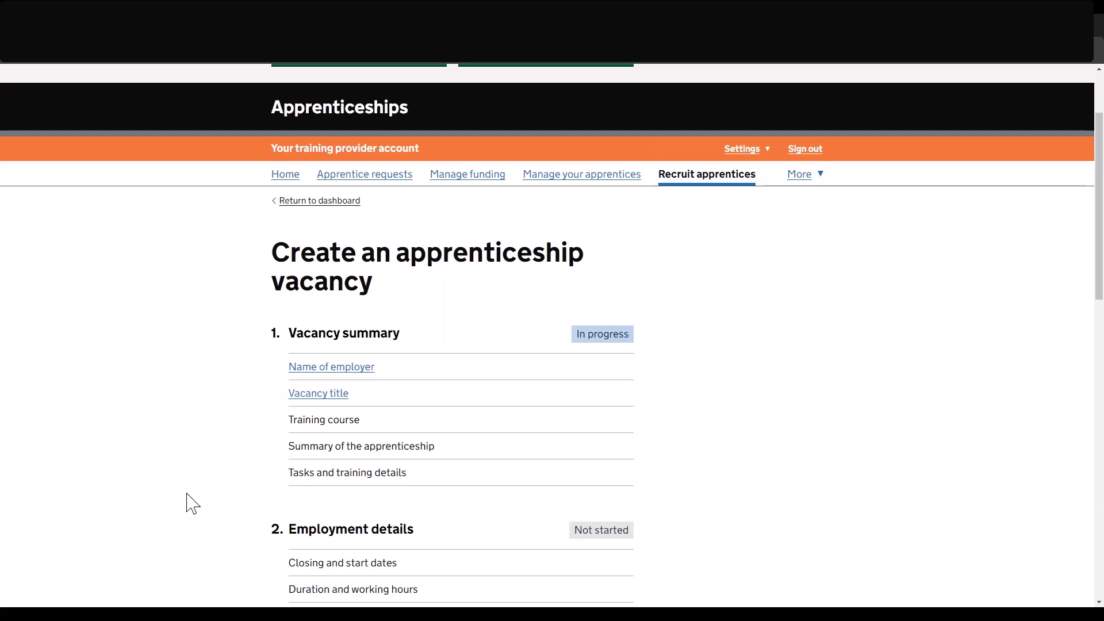
pyautogui.scroll(-7, 192, 504)
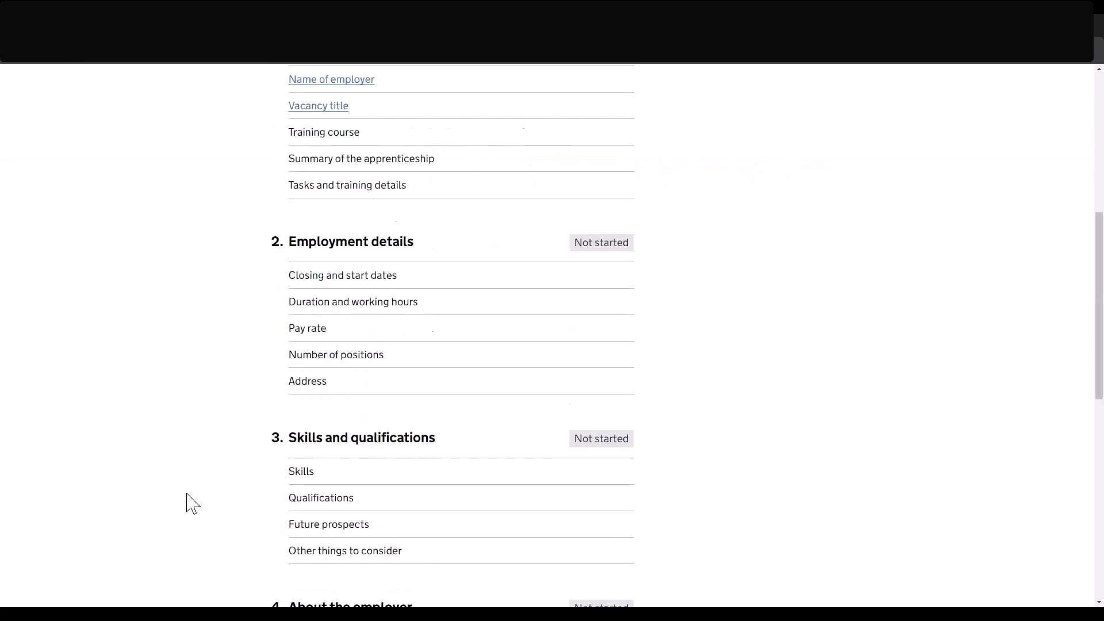
pyautogui.scroll(-4, 193, 503)
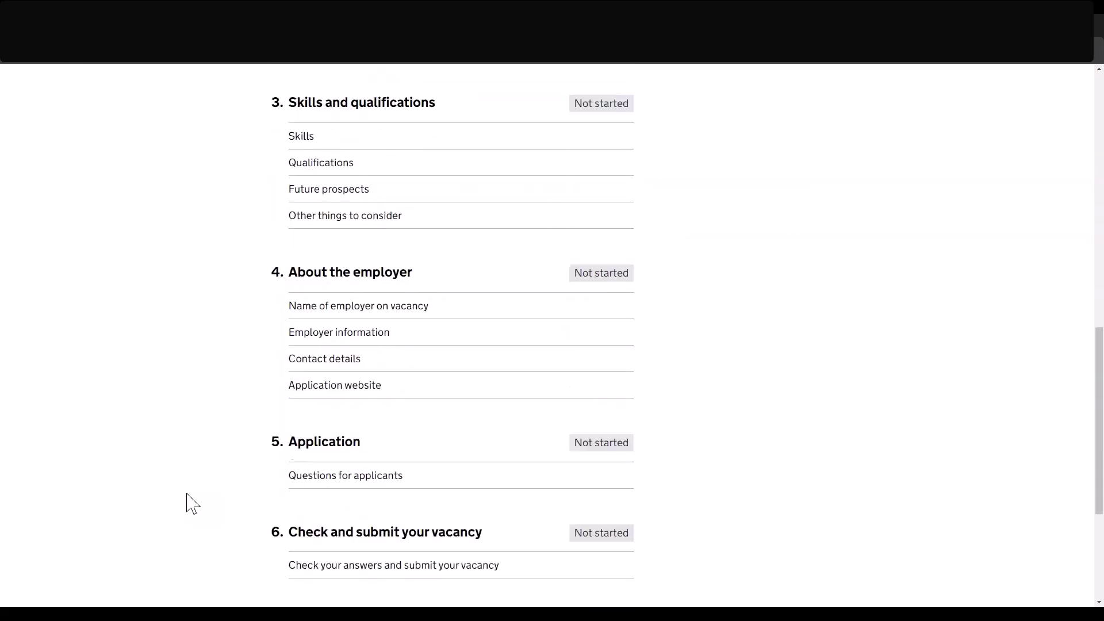
pyautogui.scroll(-3, 192, 504)
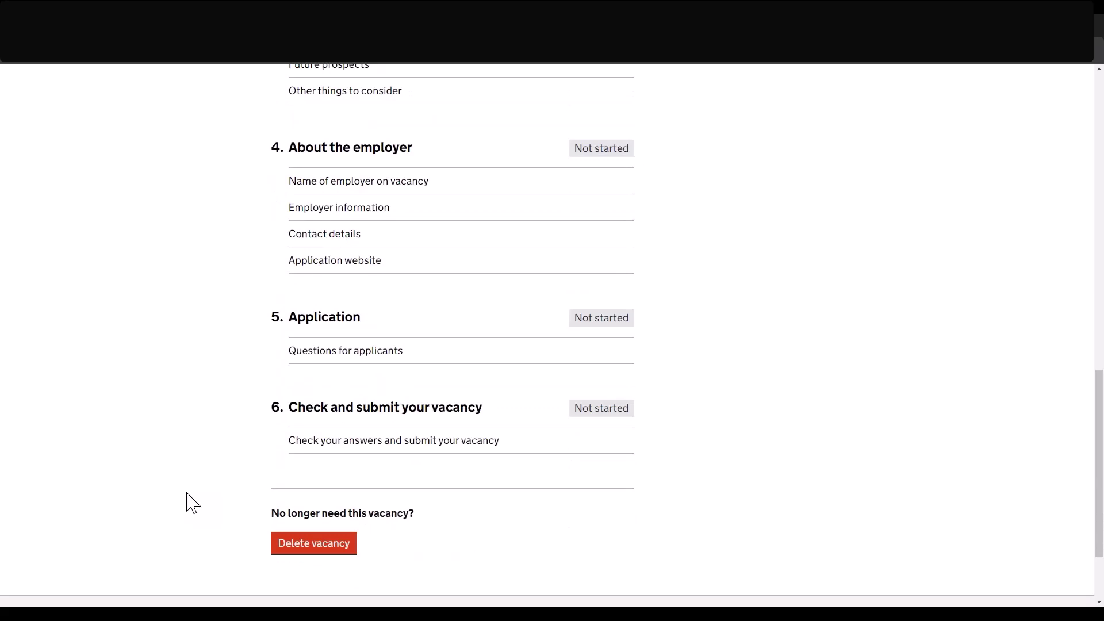
pyautogui.scroll(6, 192, 504)
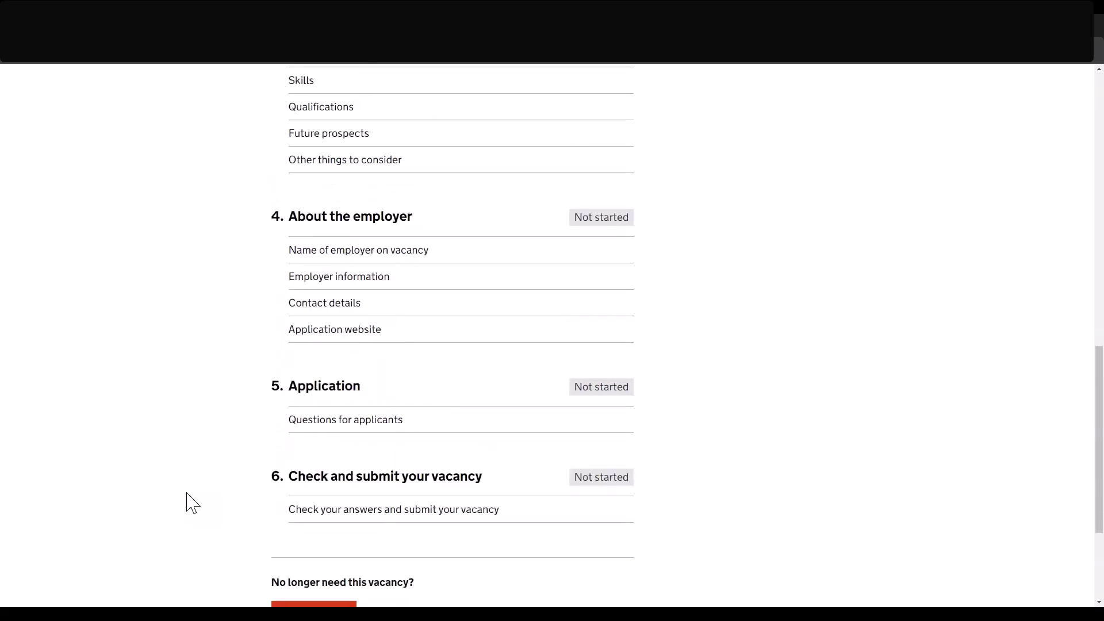
pyautogui.scroll(2, 192, 504)
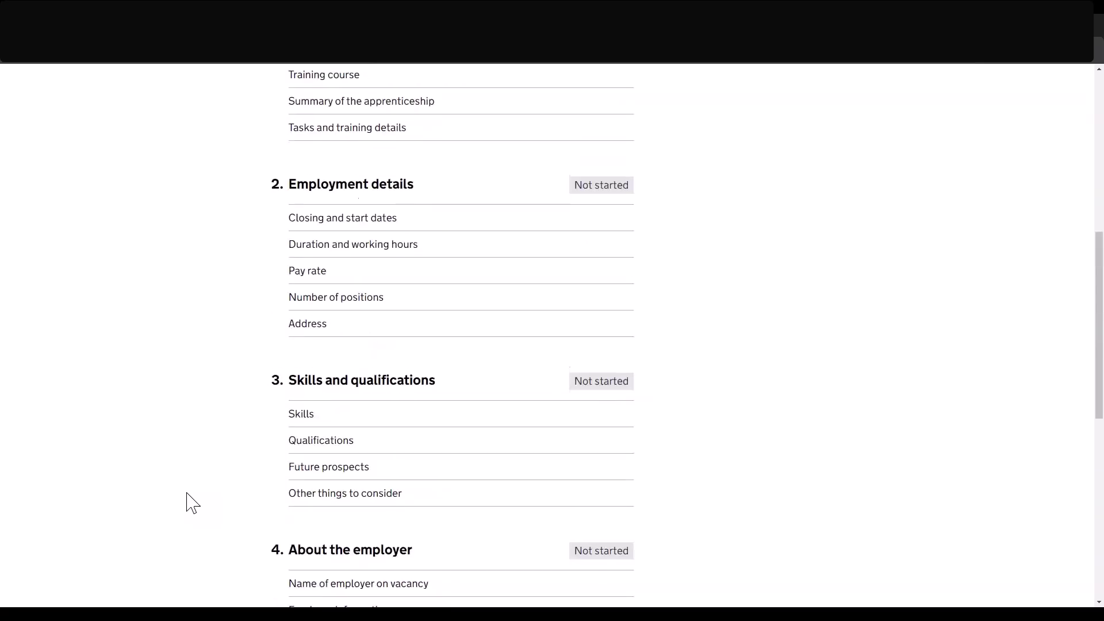
pyautogui.scroll(2, 192, 504)
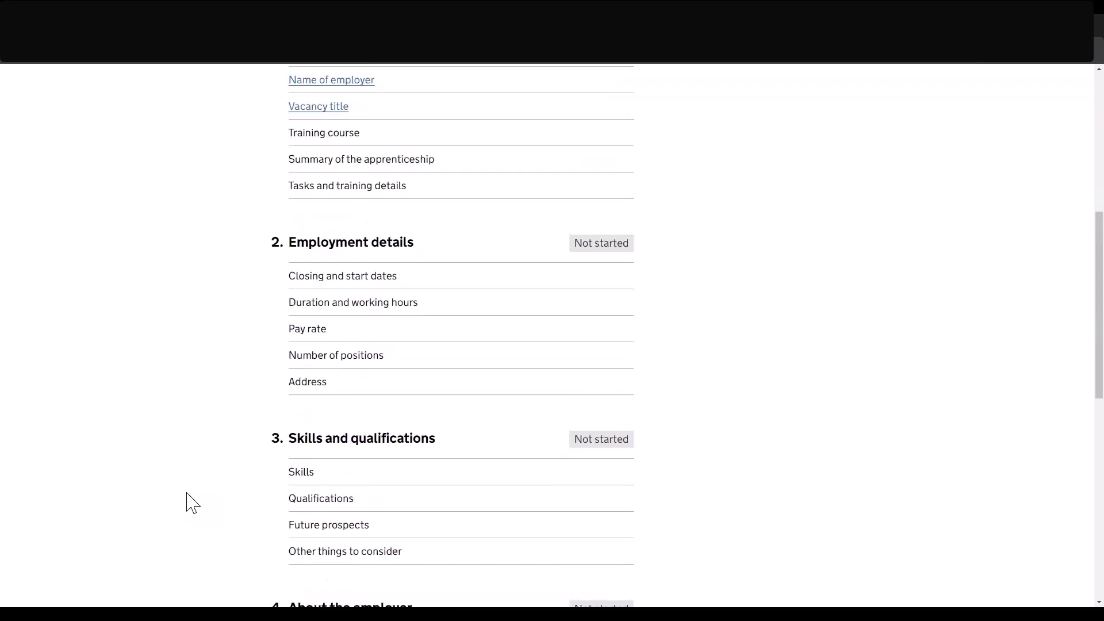
pyautogui.scroll(1, 192, 503)
pyautogui.scroll(1, 192, 504)
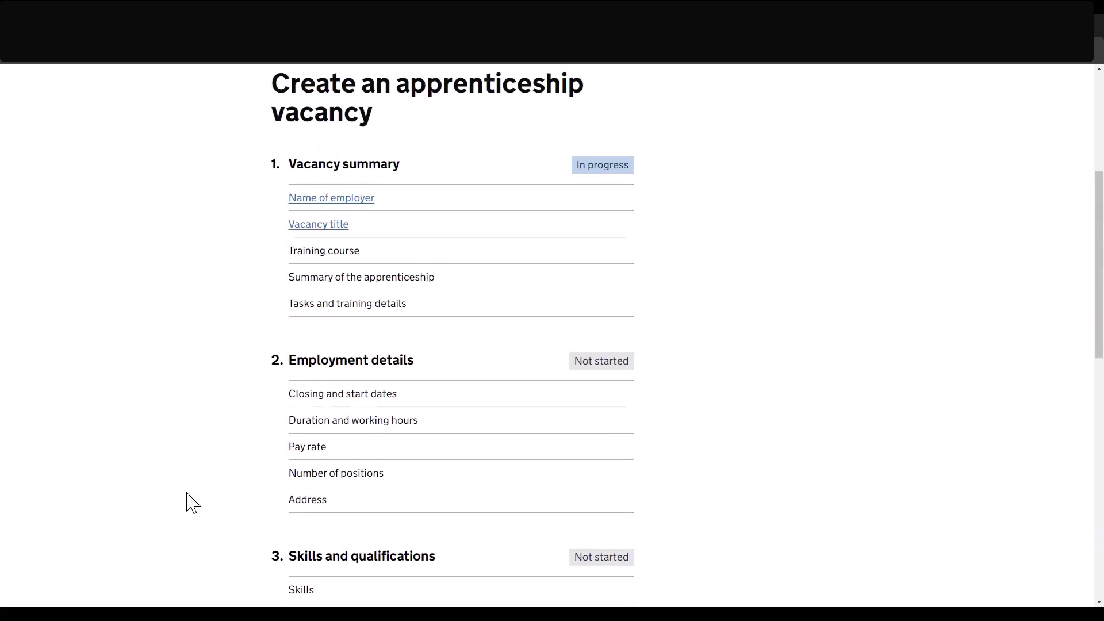
pyautogui.scroll(1, 192, 504)
pyautogui.scroll(1, 192, 504)
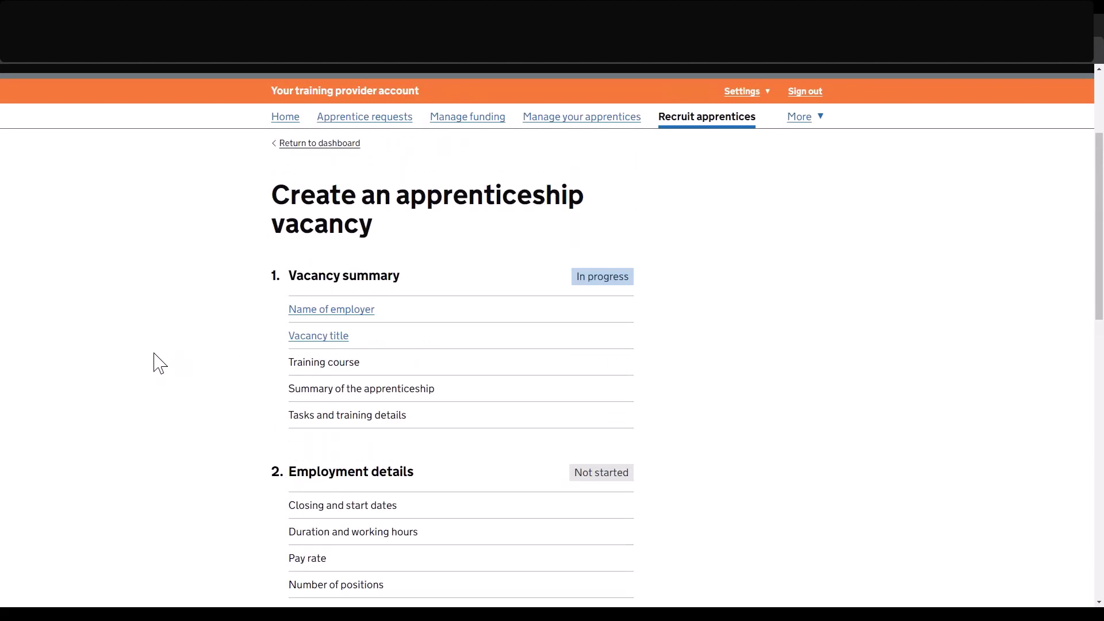
pyautogui.click(299, 338)
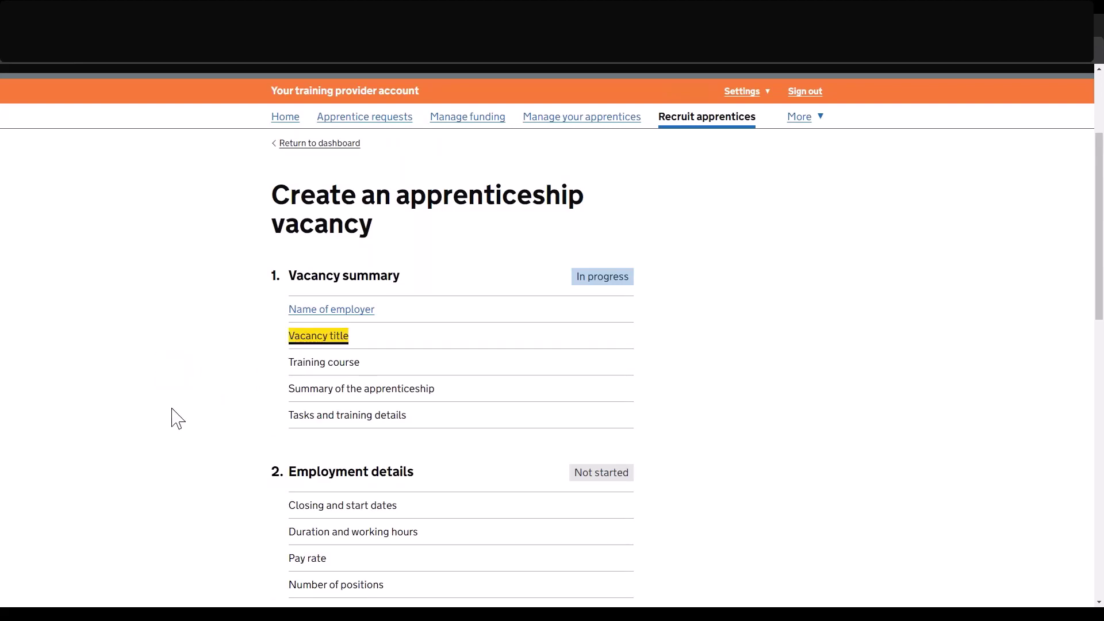
# Title the vacancy 'Audit apprenticeship' and save.
pyautogui.scroll(-2, 171, 408)
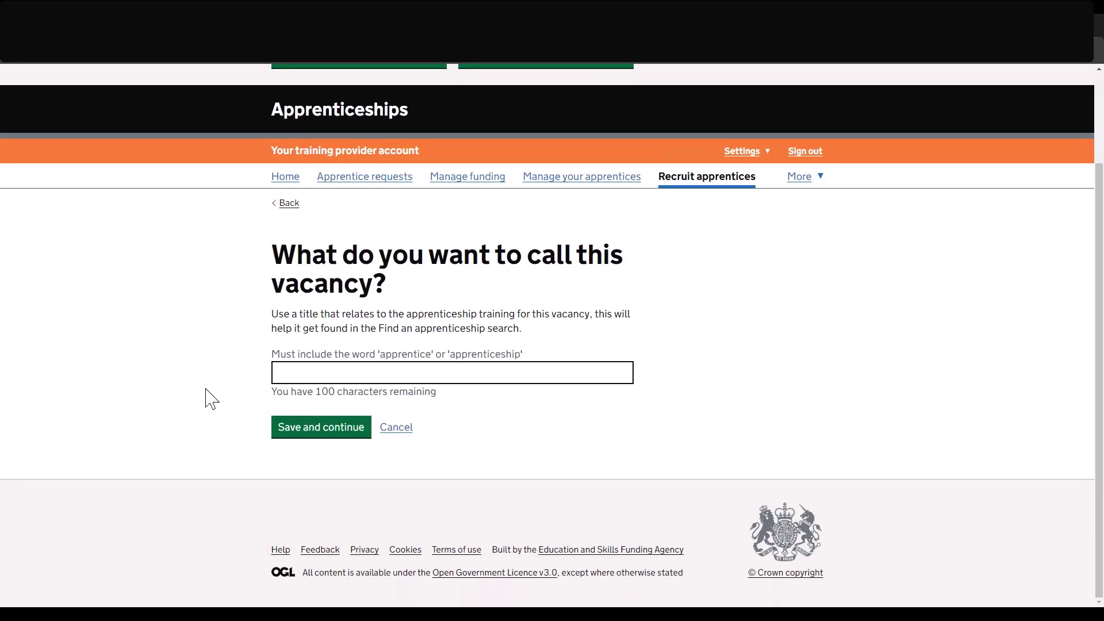
pyautogui.click(294, 374)
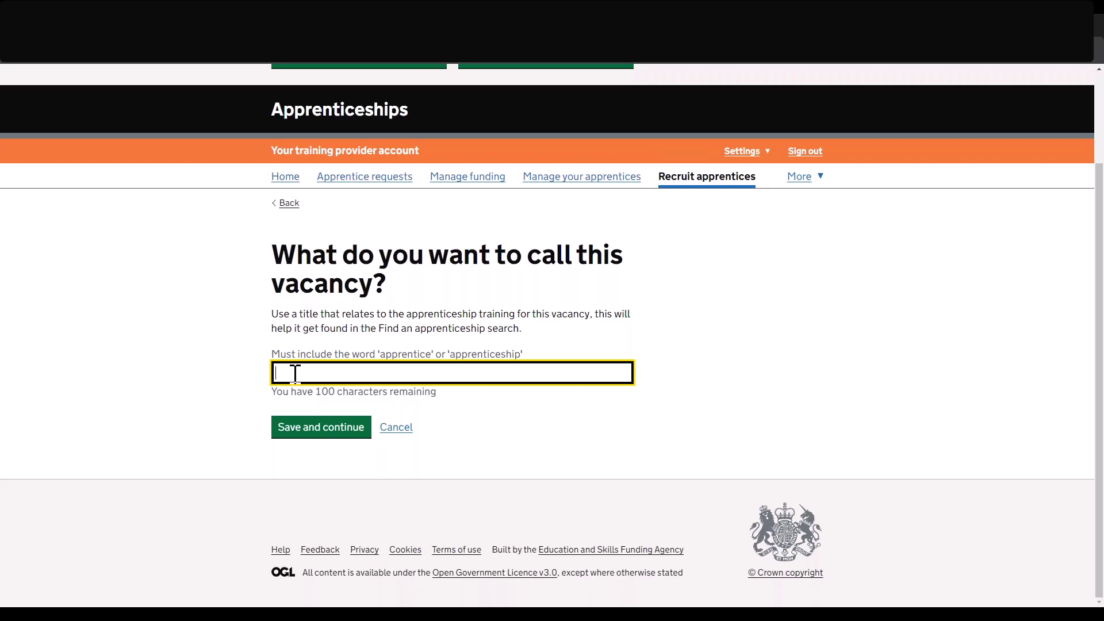
pyautogui.write('Audit ap')
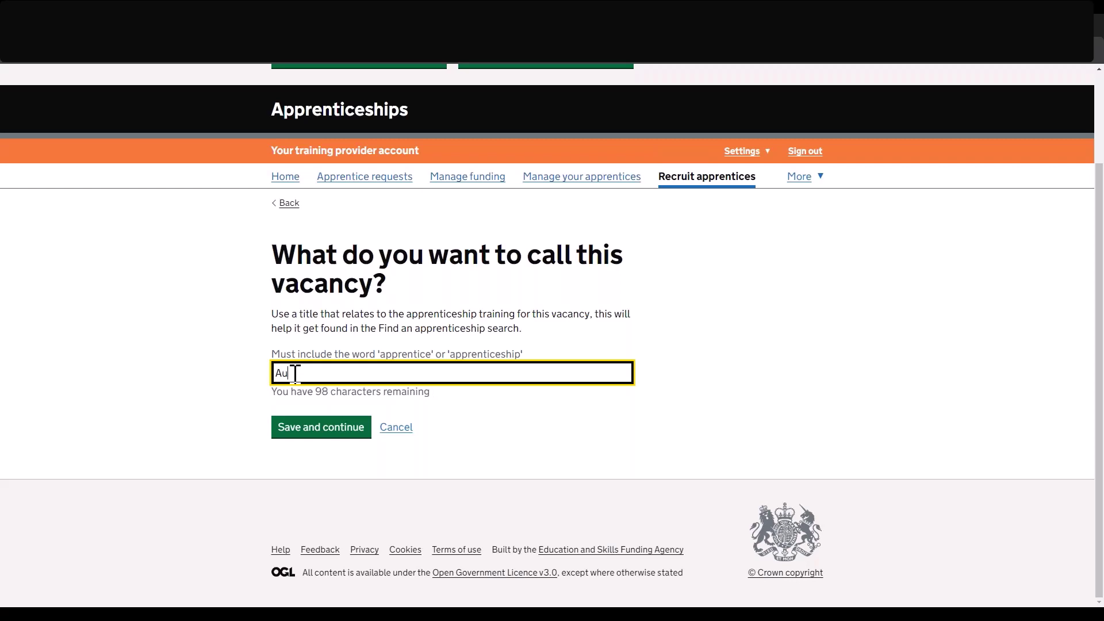
pyautogui.write('prenticeship')
pyautogui.click(299, 431)
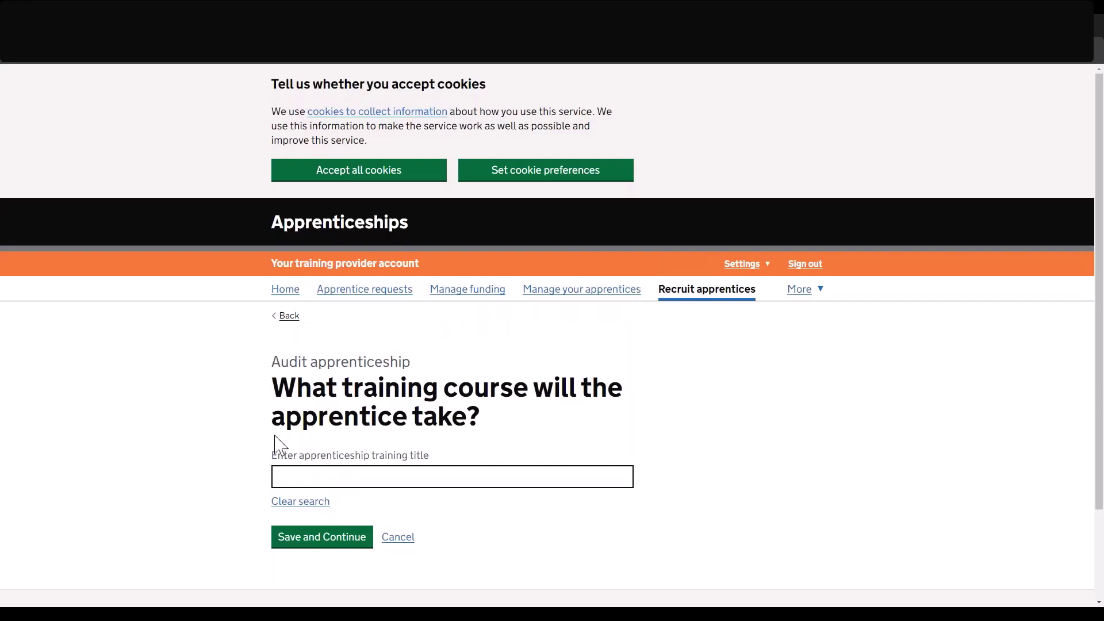
# Choose and confirm Accountancy or taxation professional, Level 7 as the training course.
pyautogui.scroll(-1, 279, 445)
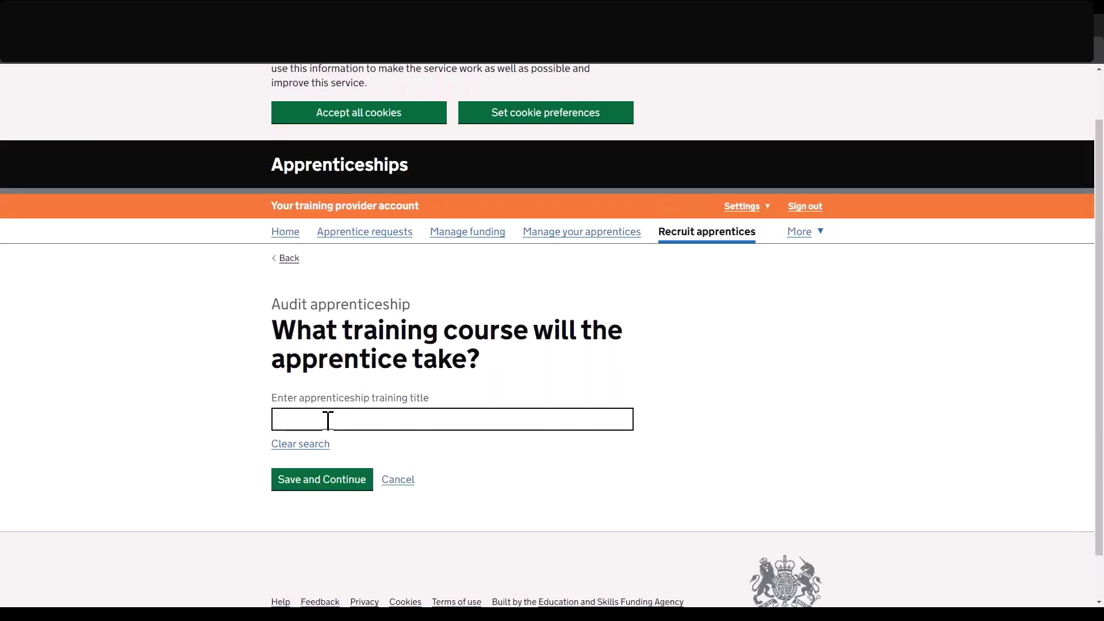
pyautogui.click(328, 420)
pyautogui.write('acc')
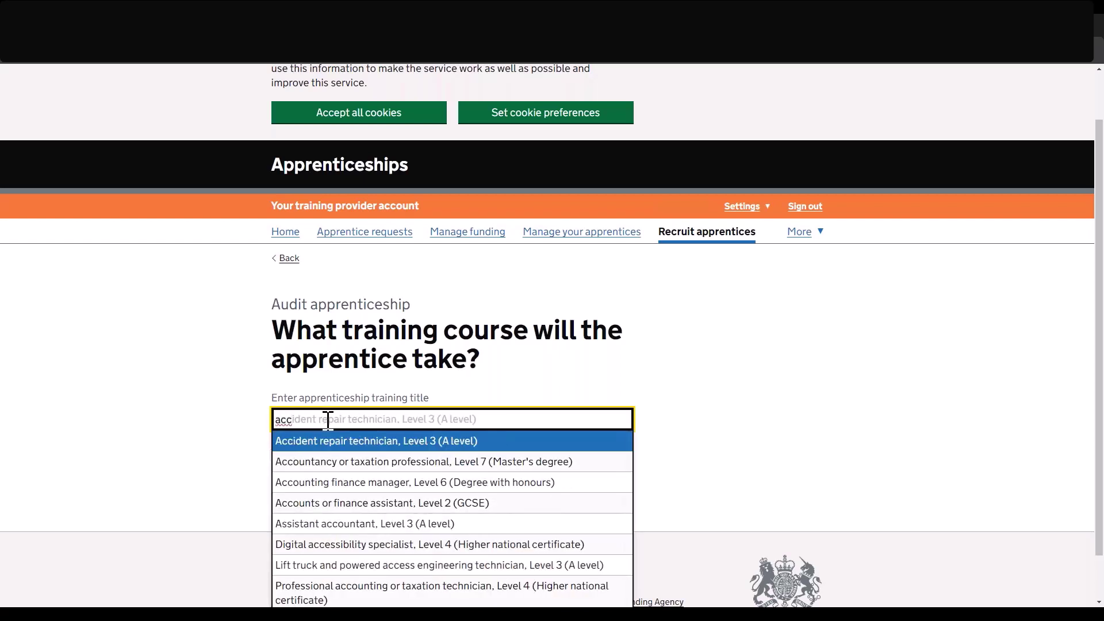
pyautogui.click(333, 466)
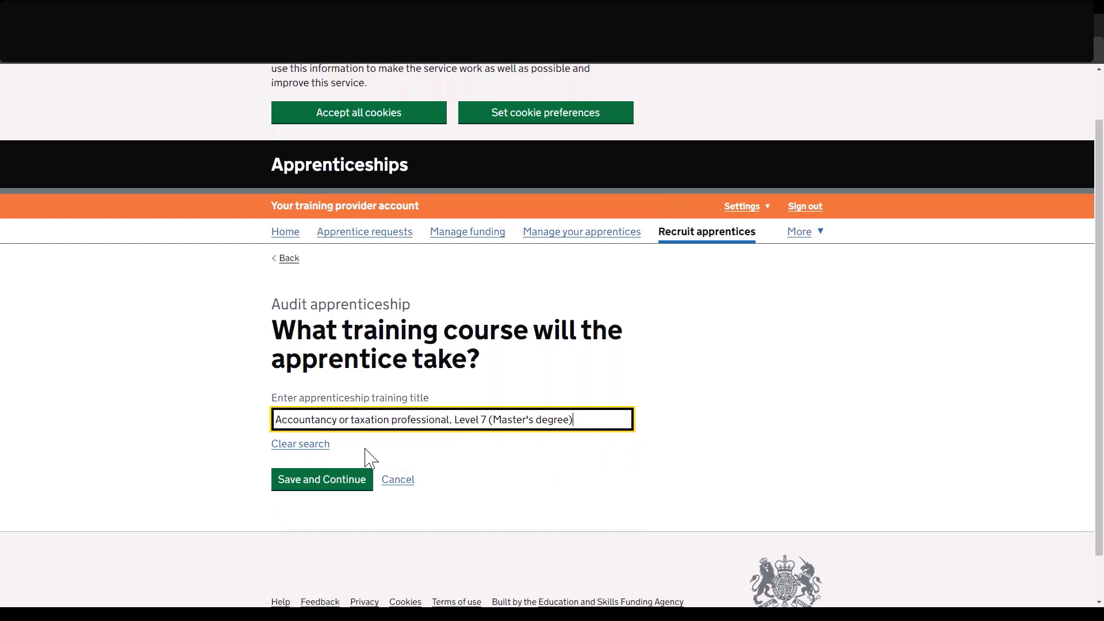
pyautogui.click(320, 483)
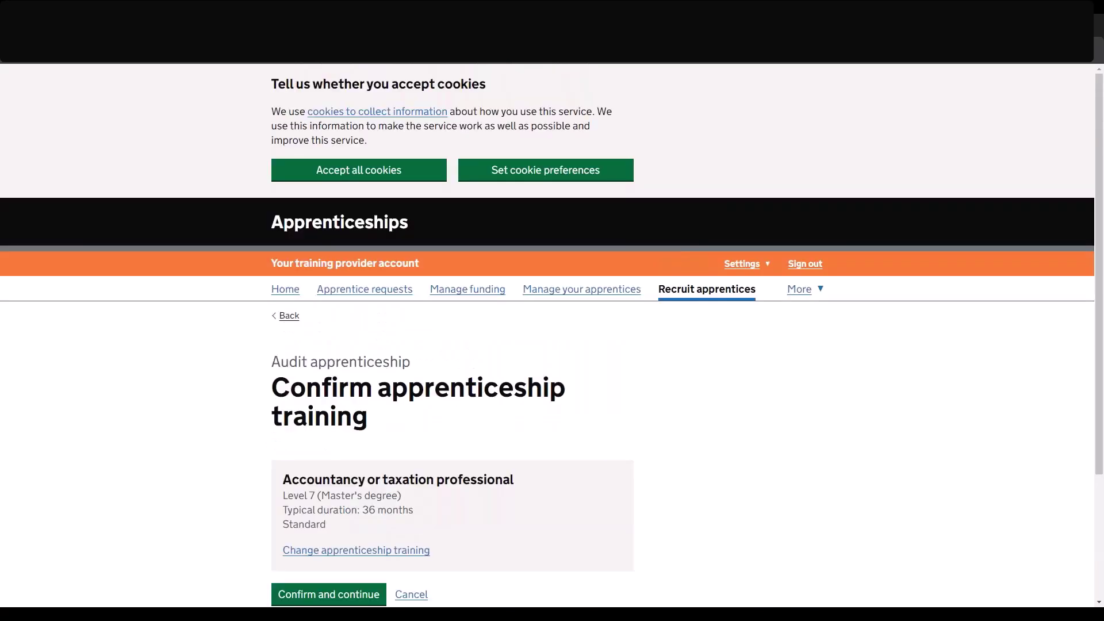
pyautogui.scroll(-1, 173, 454)
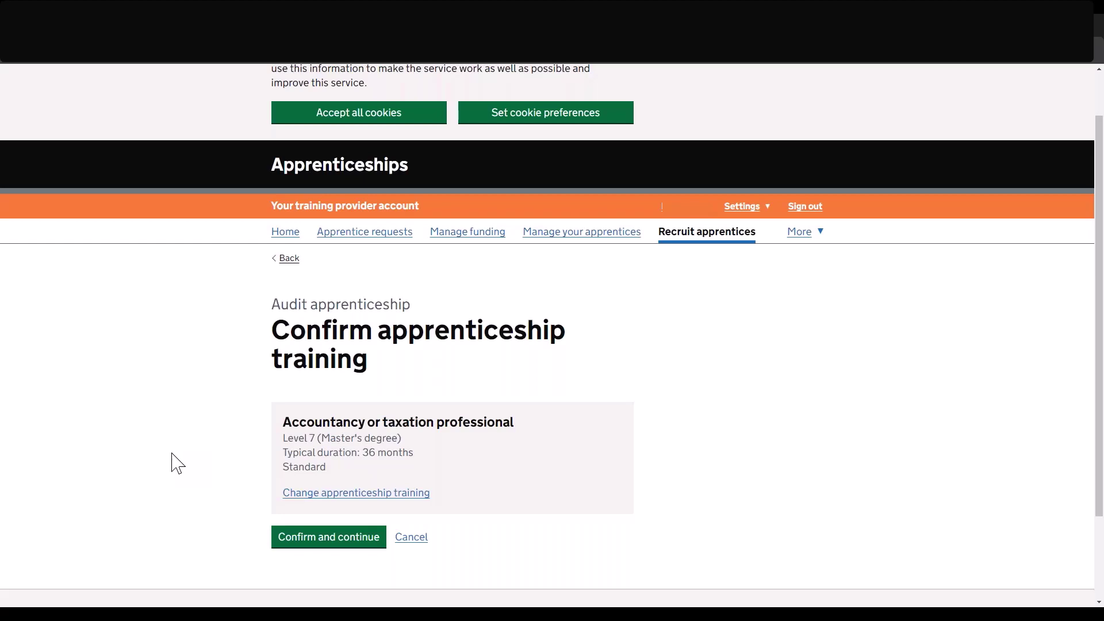
pyautogui.click(312, 546)
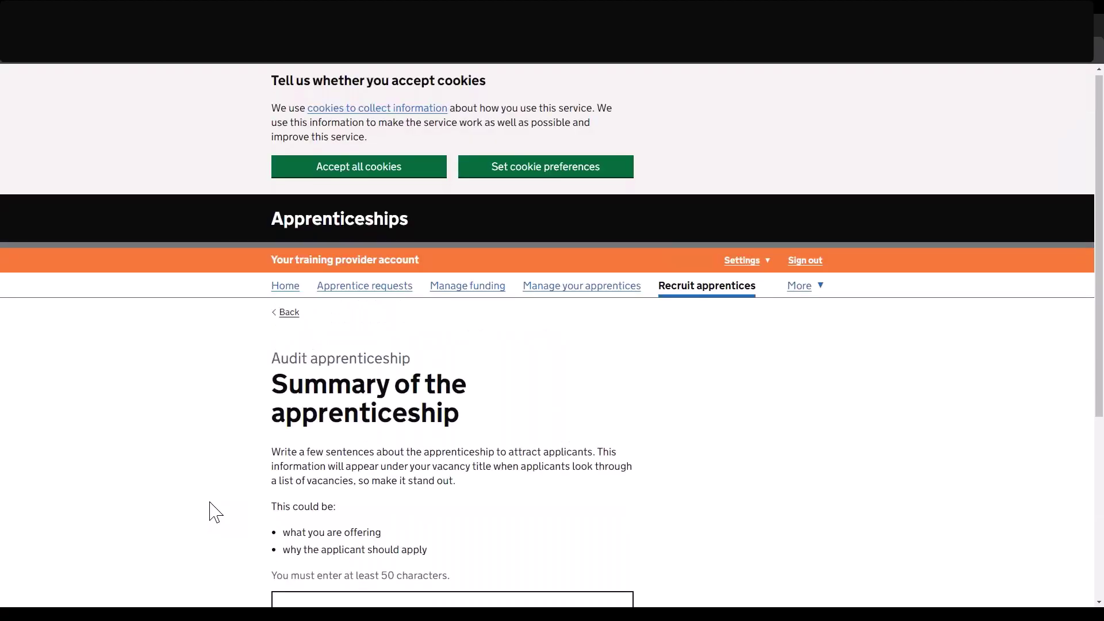
# Paste the prepared paragraph as the apprenticeship summary and save.
pyautogui.scroll(-4, 216, 512)
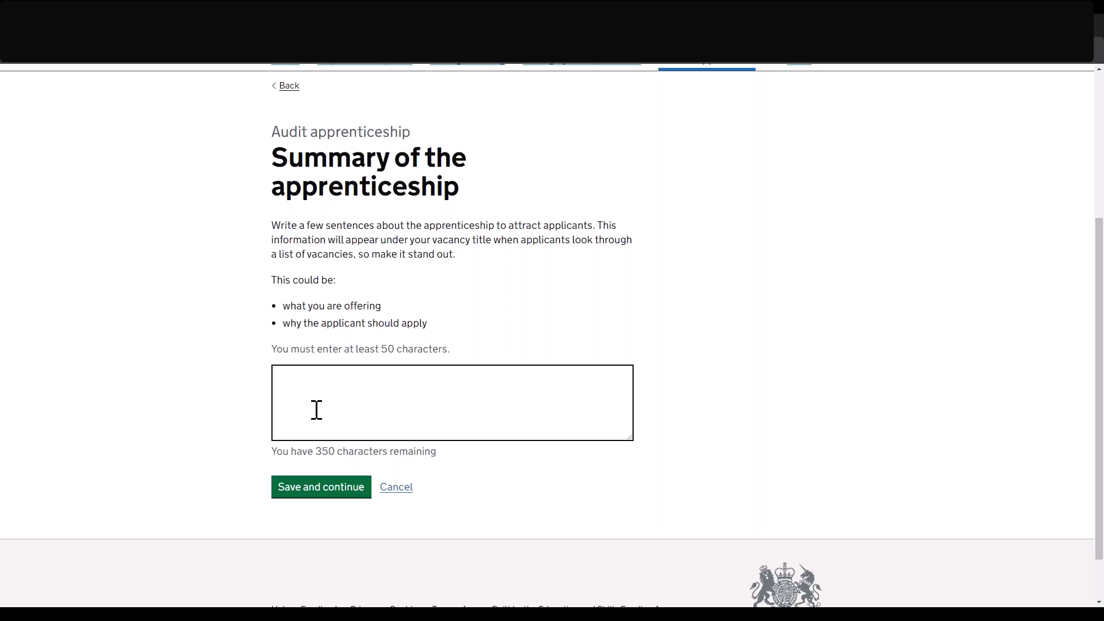
pyautogui.click(316, 410)
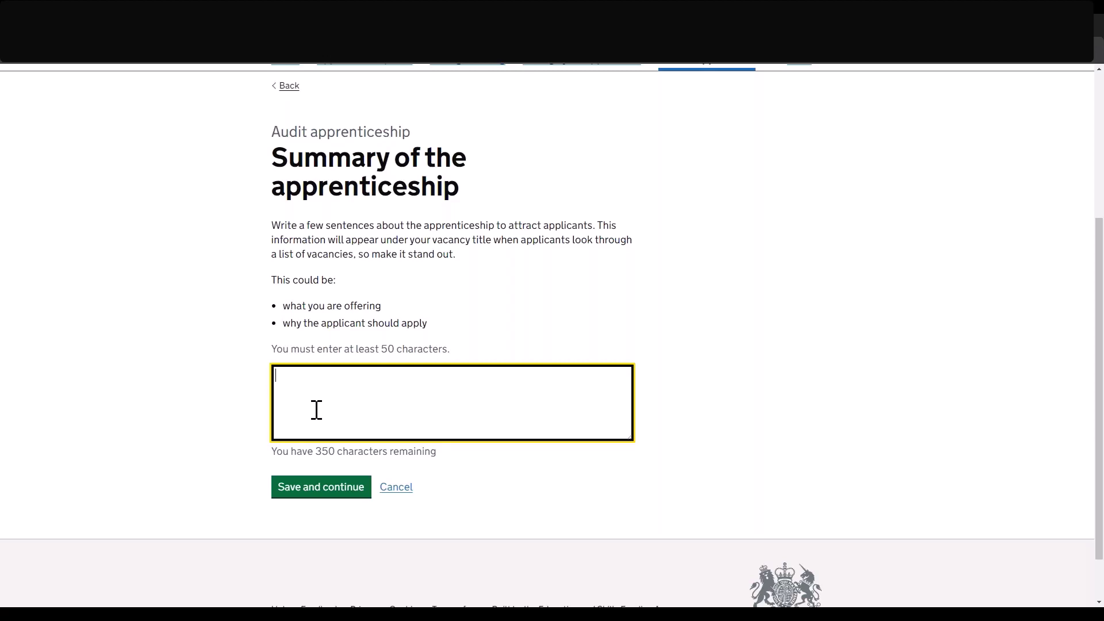
pyautogui.write("To recruit effectively, it's best to take the guesswork out of the process. The more reliable information you can gather about a person, the better. You want as complete a picture as possible of the candidate's skills, experience, competencies, personality, and aptitudes.")
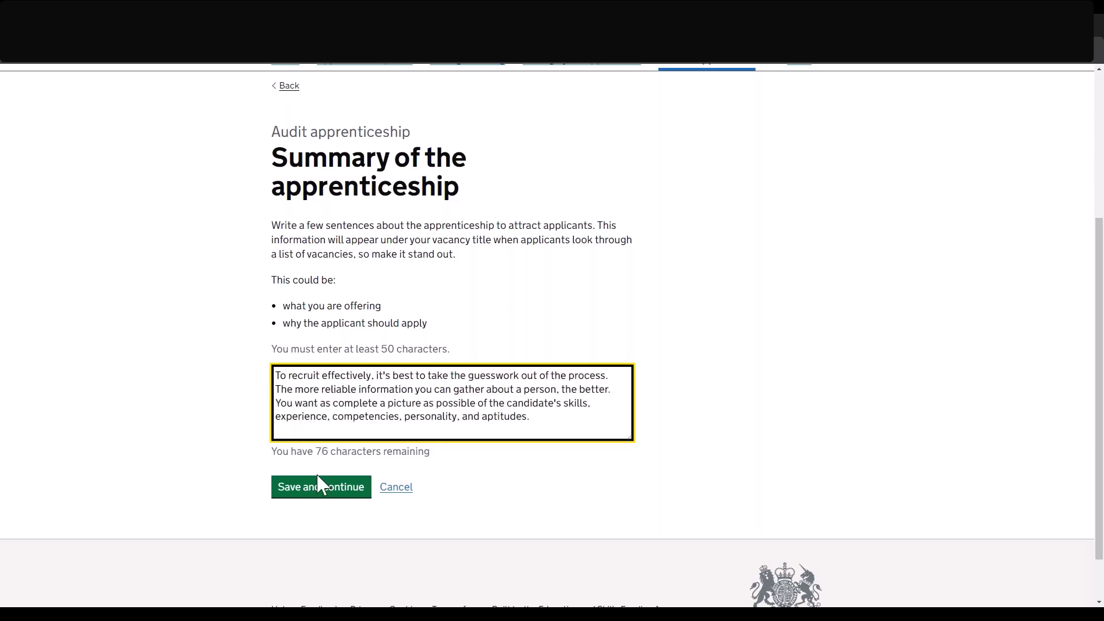
pyautogui.click(320, 486)
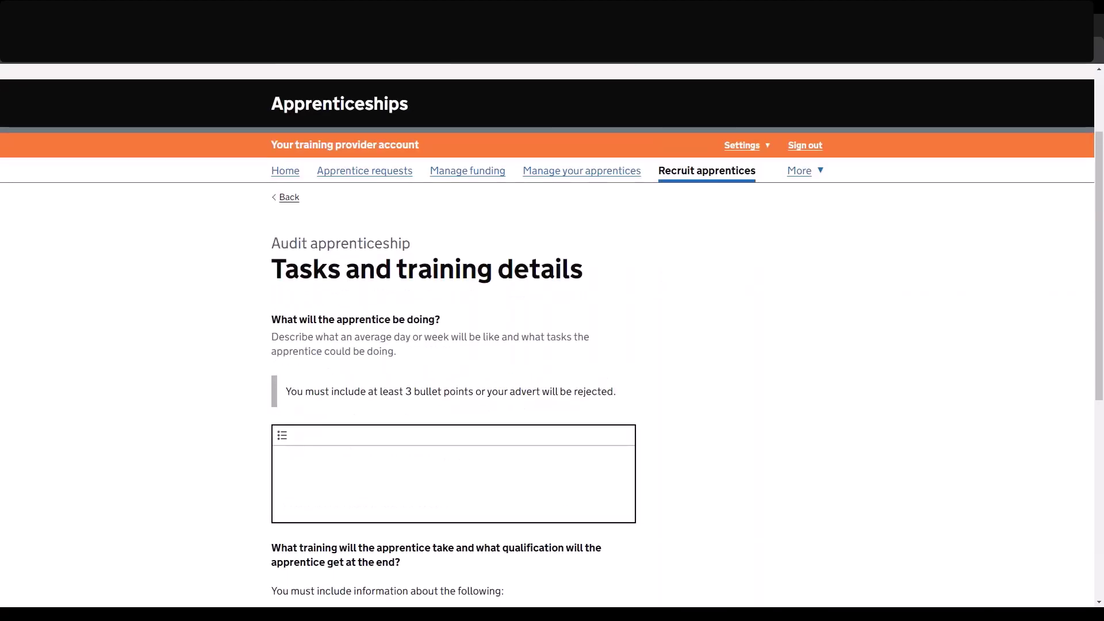
# Paste the same 'To recruit effectively…' text into both tasks and training details, then save.
pyautogui.scroll(-1, 351, 465)
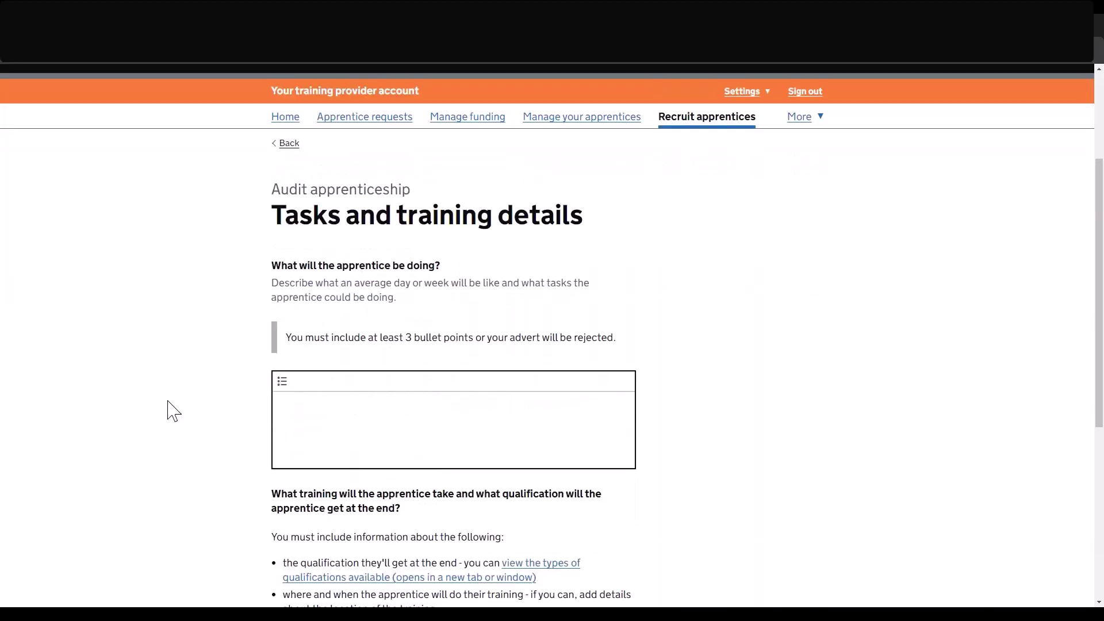
pyautogui.scroll(-2, 170, 408)
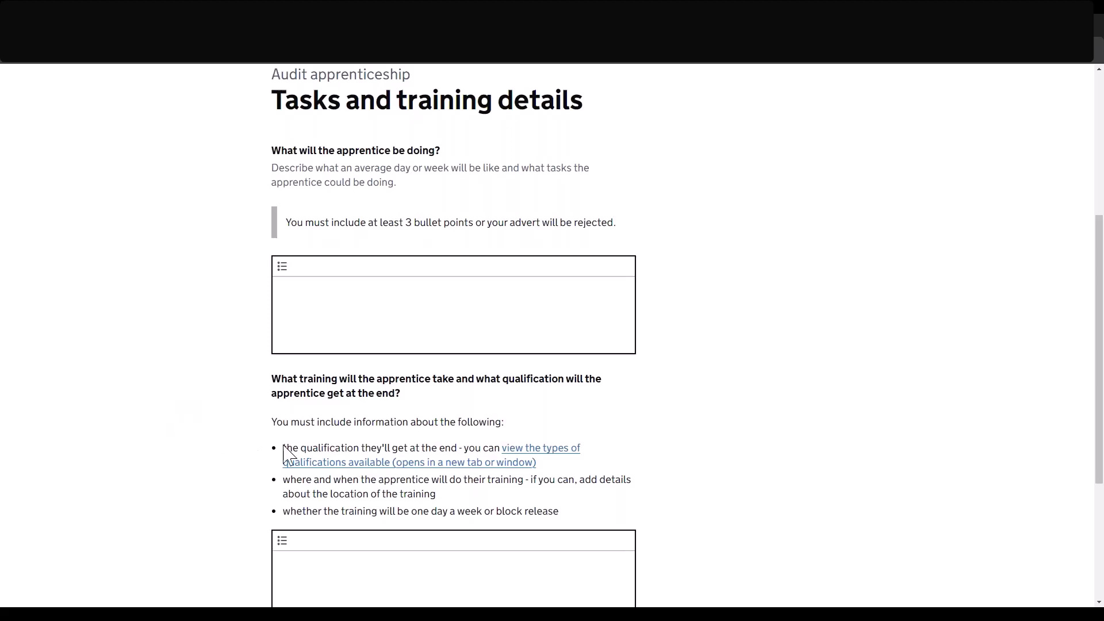
pyautogui.click(322, 348)
pyautogui.write("To recruit effectively, it's best to take the guesswork out of the process. The more reliable information you can gather about a person, the better. You want as complete a picture as possible of the candidate's skills, experience, competencies, personality, and aptitudes.")
pyautogui.press('Tab')
pyautogui.press('Tab')
pyautogui.press('Tab')
pyautogui.write("To recruit effectively, it's best to take the guesswork out of the process. The more reliable information you can gather about a person, the better. You want as complete a picture as possible of the candidate's skills, experience, competencies, personality, and aptitudes.")
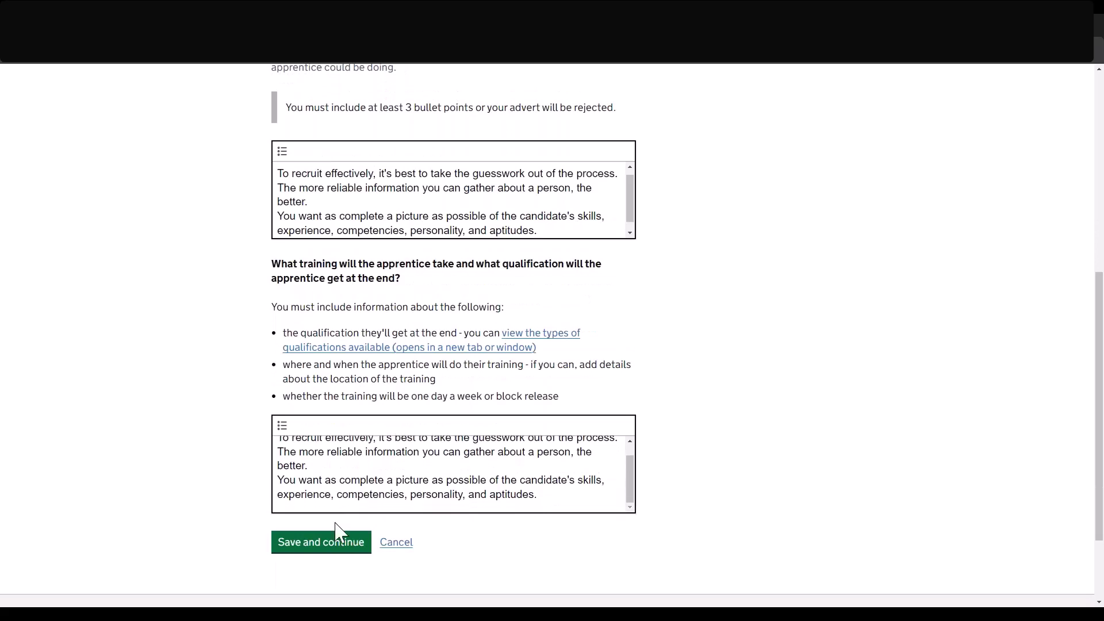
pyautogui.click(328, 546)
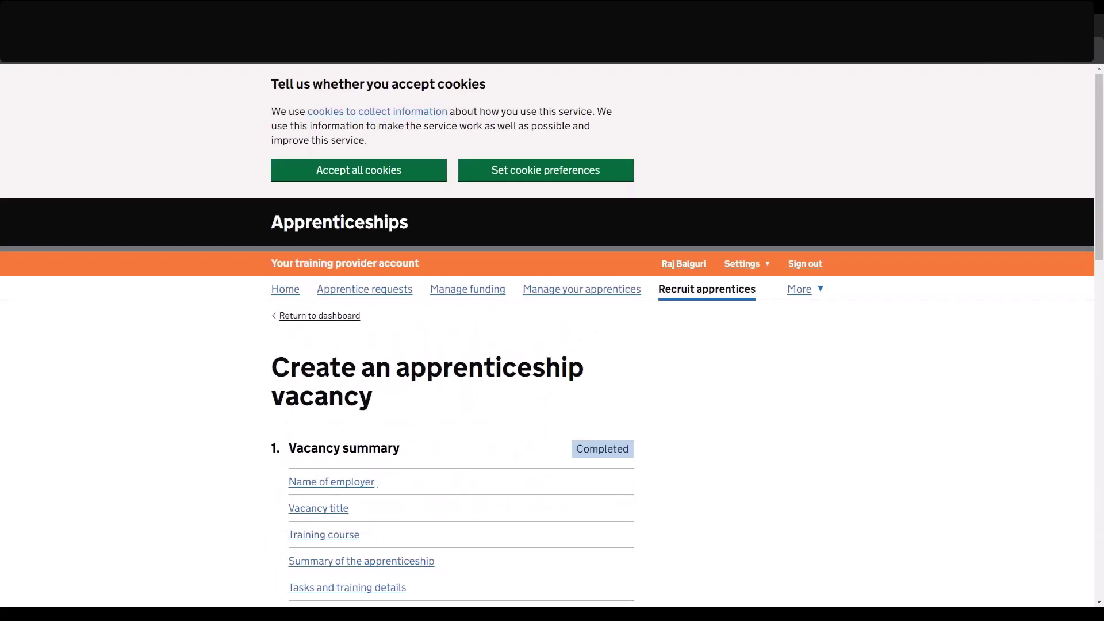
# Enter the application closing date as 1 April 2024.
pyautogui.scroll(-2, 446, 505)
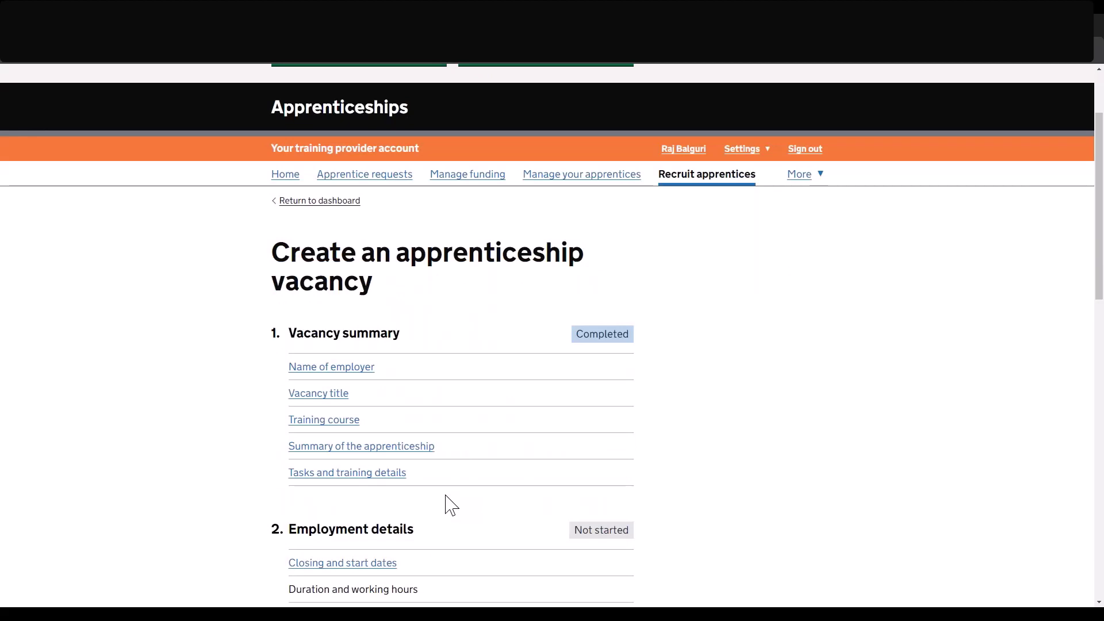
pyautogui.scroll(-1, 447, 505)
pyautogui.scroll(-1, 451, 505)
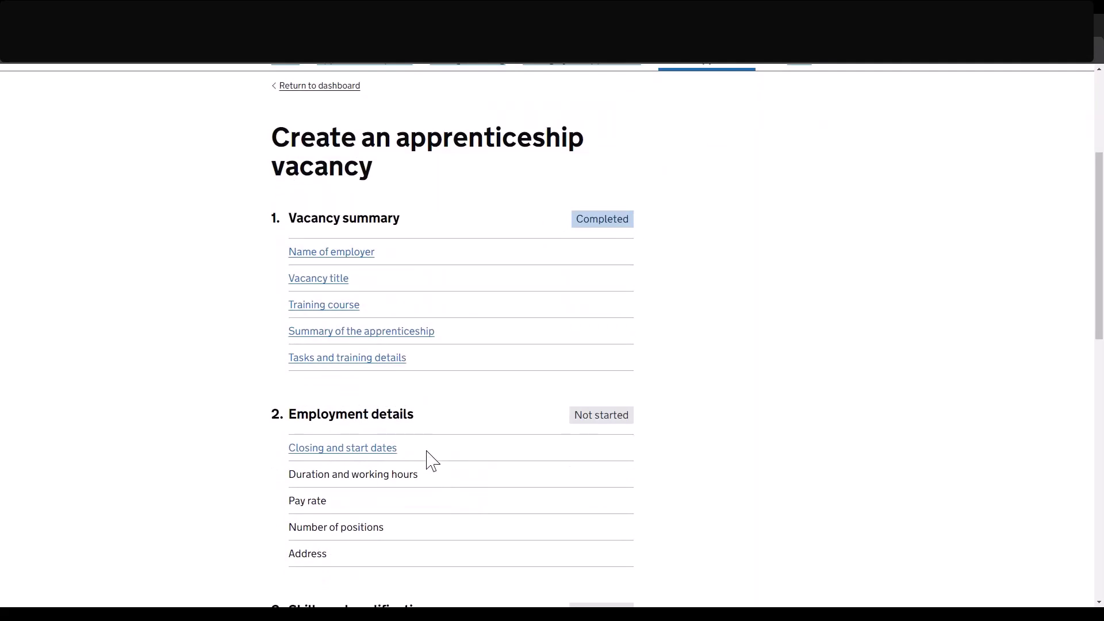
pyautogui.click(343, 448)
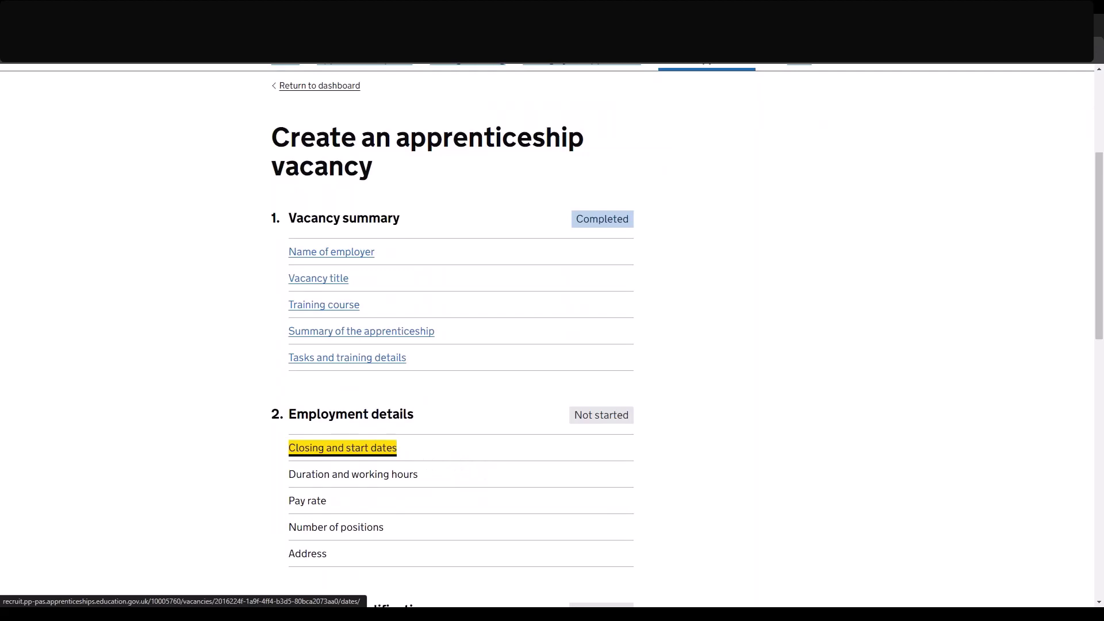
pyautogui.scroll(-1, 257, 397)
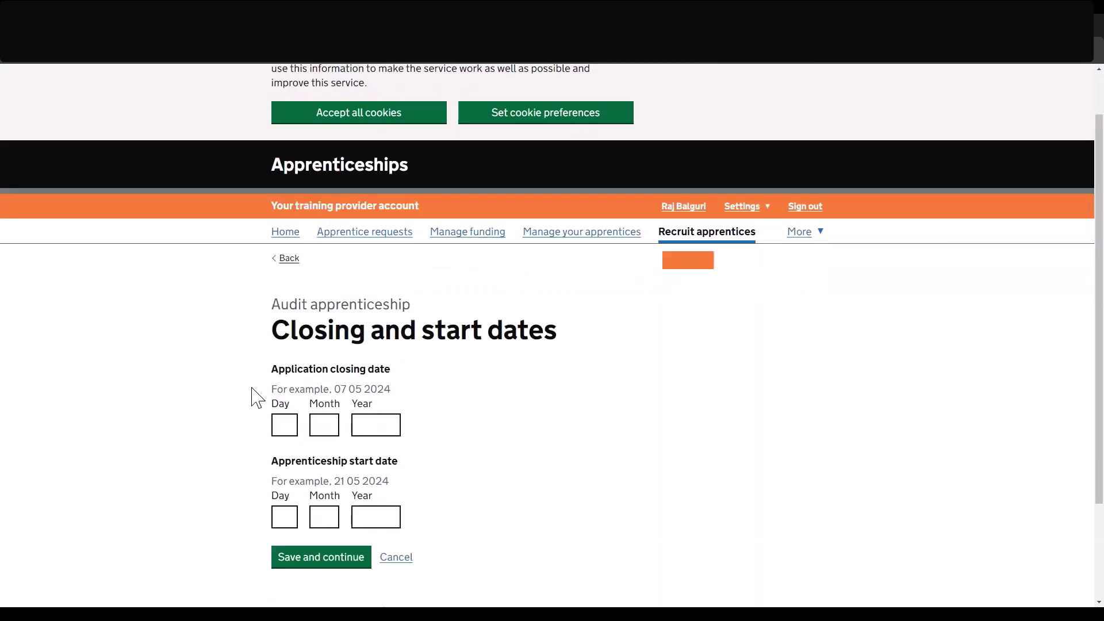
pyautogui.click(293, 429)
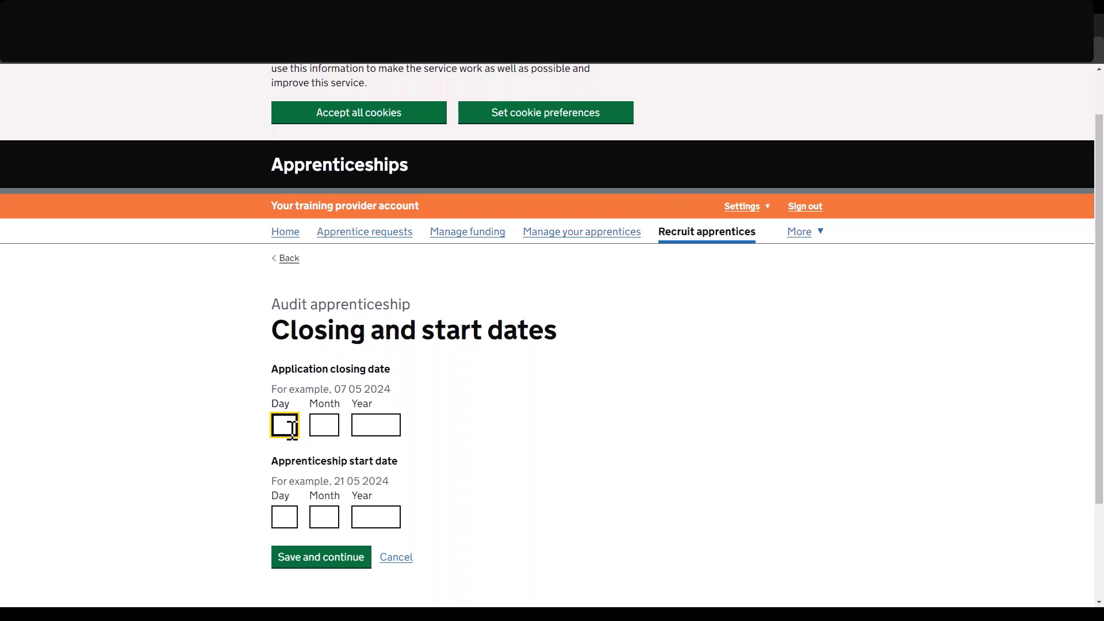
pyautogui.write('1')
pyautogui.press('Tab')
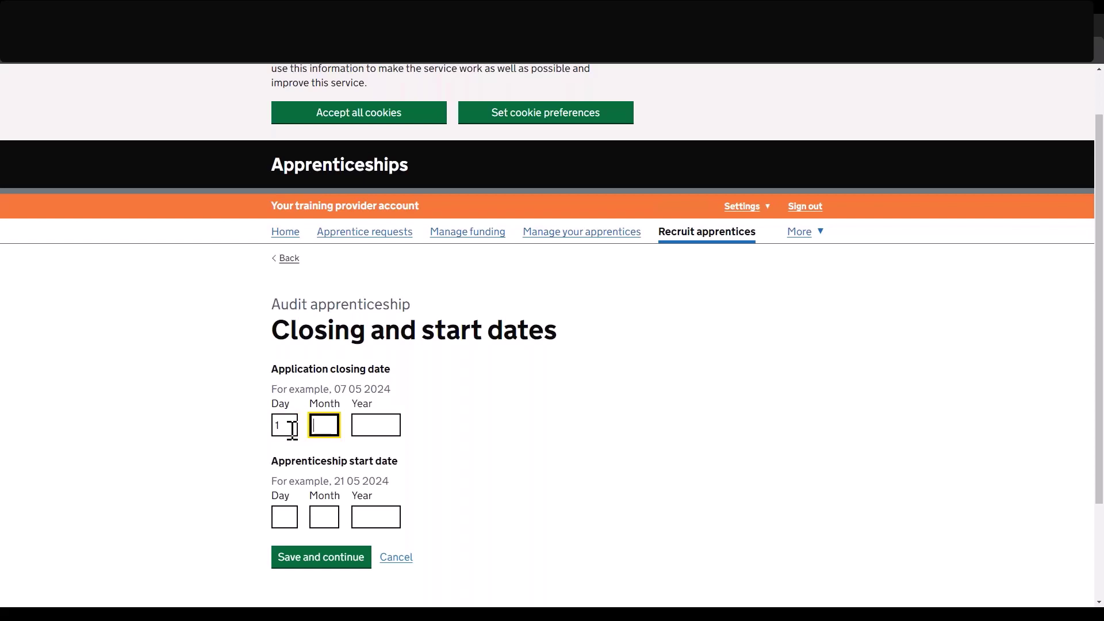
pyautogui.write('4')
pyautogui.press('Tab')
pyautogui.write('2024')
# Enter the start date as 1 May 2024, correcting the year, and submit both dates.
pyautogui.click(285, 516)
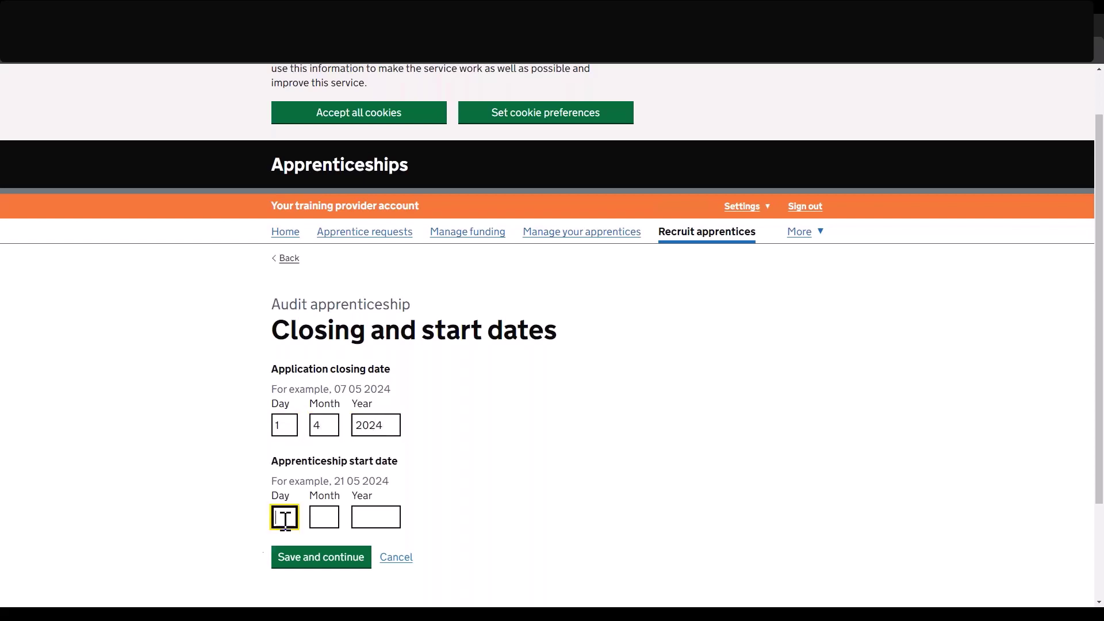
pyautogui.write('1')
pyautogui.press('Tab')
pyautogui.write('5')
pyautogui.press('Tab')
pyautogui.write('2025')
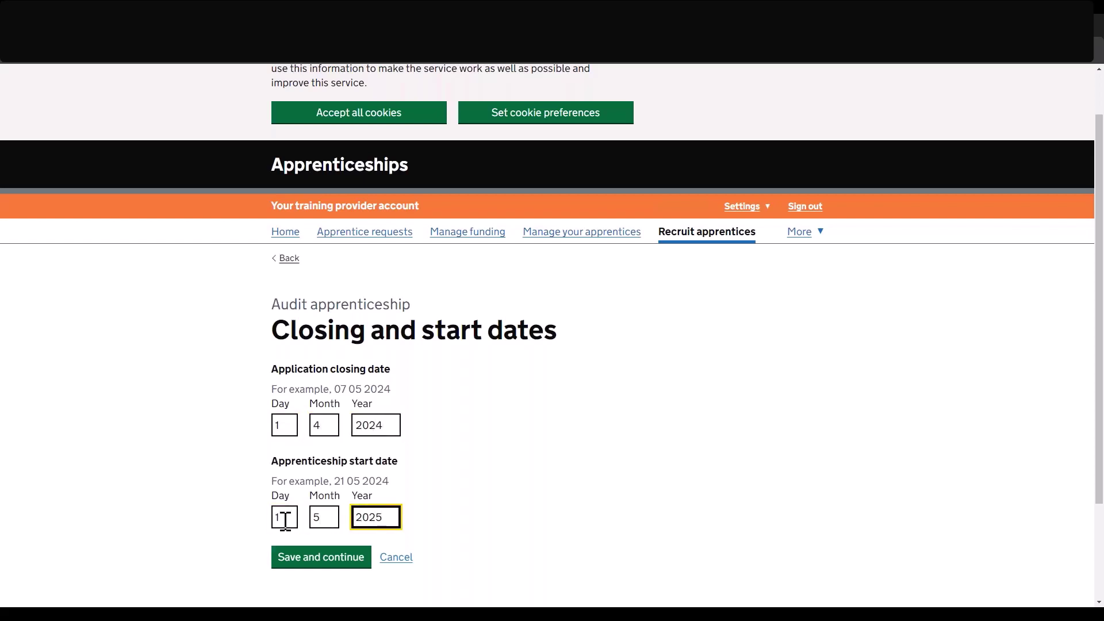
pyautogui.press('BackSpace')
pyautogui.write('4')
pyautogui.press('Return')
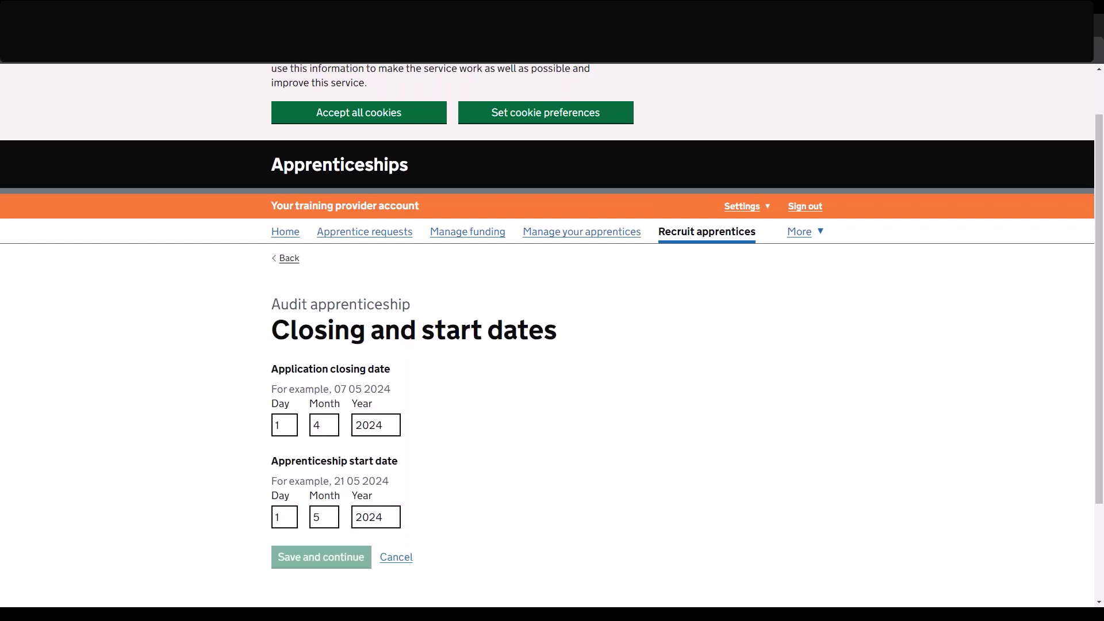
pyautogui.scroll(-3, 282, 552)
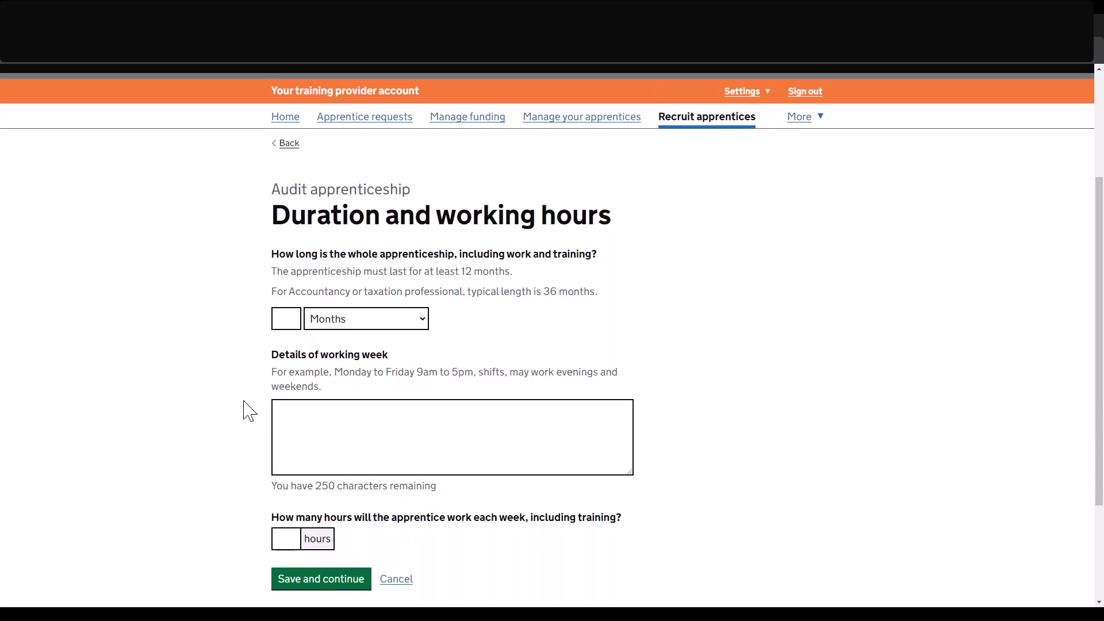
# Set the apprenticeship duration to 24 months.
pyautogui.click(285, 320)
pyautogui.write('2')
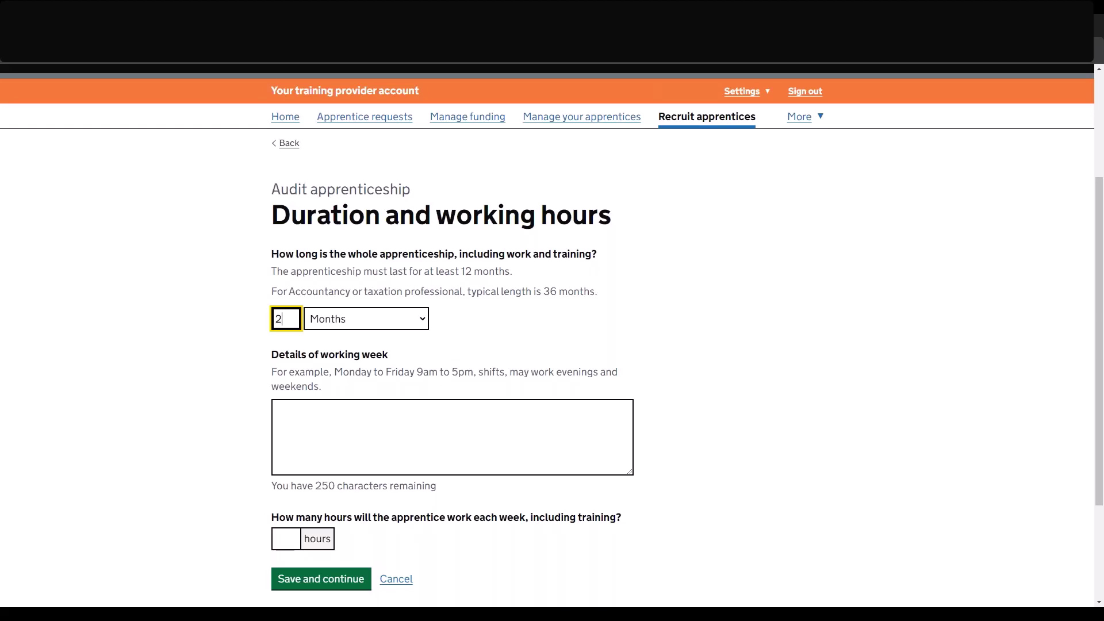
pyautogui.write('4')
# Describe the working week as Monday to Friday 9am to 5pm, 28 hours, and save.
pyautogui.moveTo(334, 372); pyautogui.dragTo(473, 373)
pyautogui.hotkey('ctrl', 'c')
pyautogui.click(482, 432)
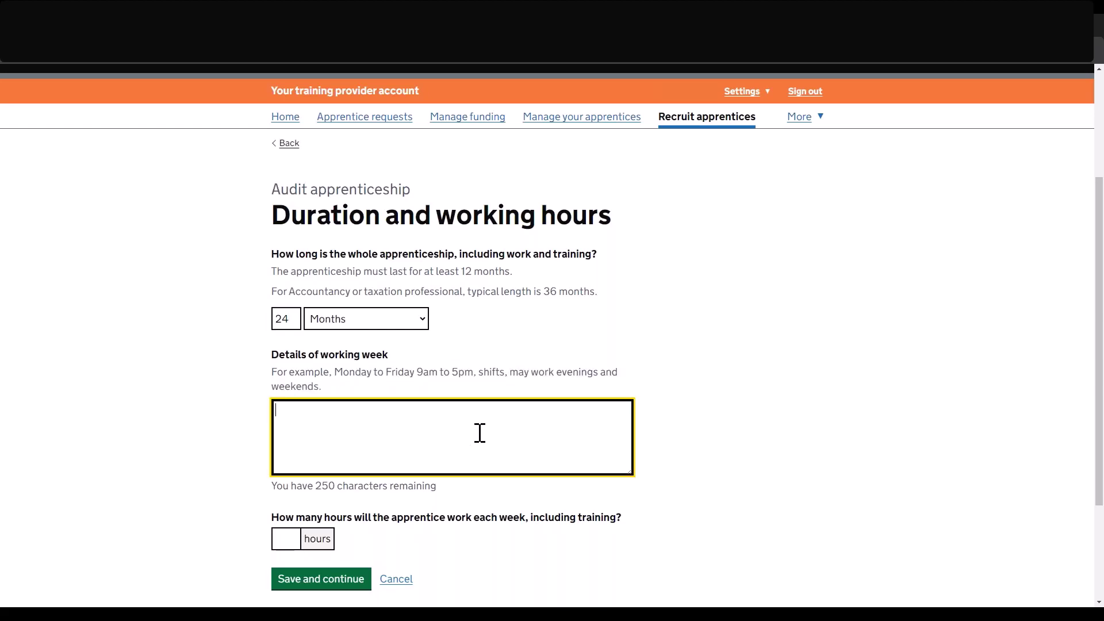
pyautogui.hotkey('ctrl', 'v')
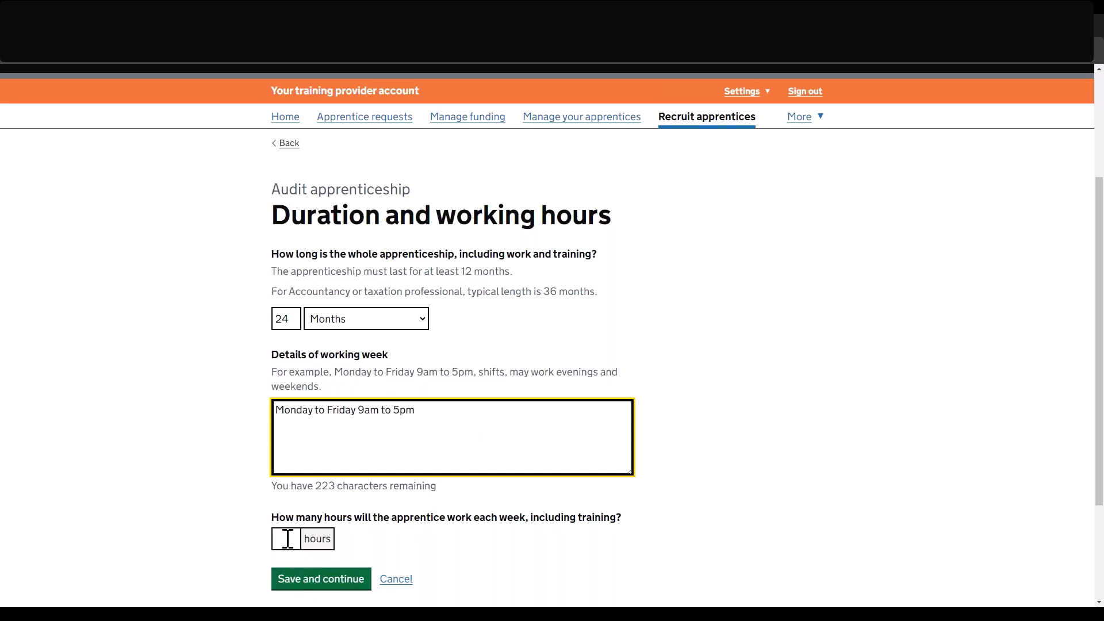
pyautogui.click(287, 539)
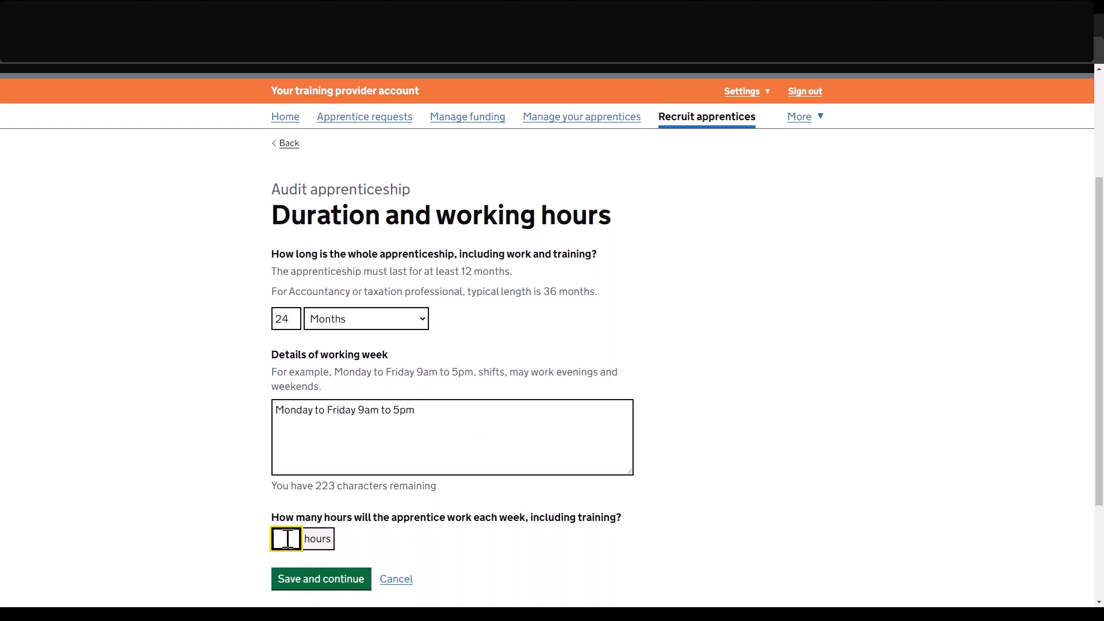
pyautogui.write('28')
pyautogui.click(298, 577)
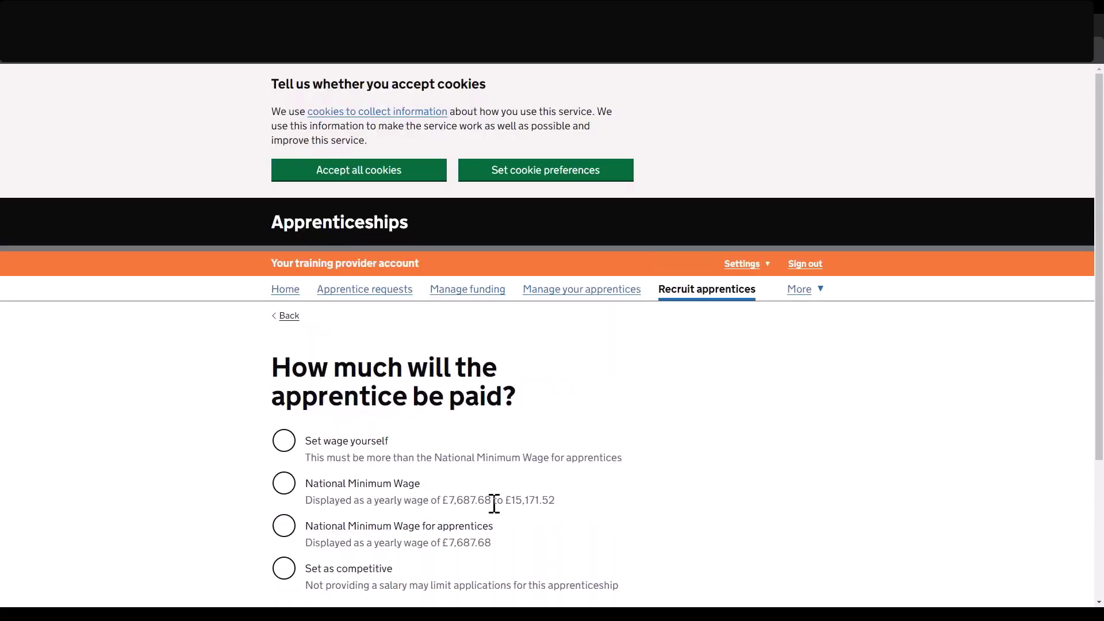
# Pay the apprentice the National Minimum Wage and leave the extra pay information blank.
pyautogui.scroll(-2, 493, 503)
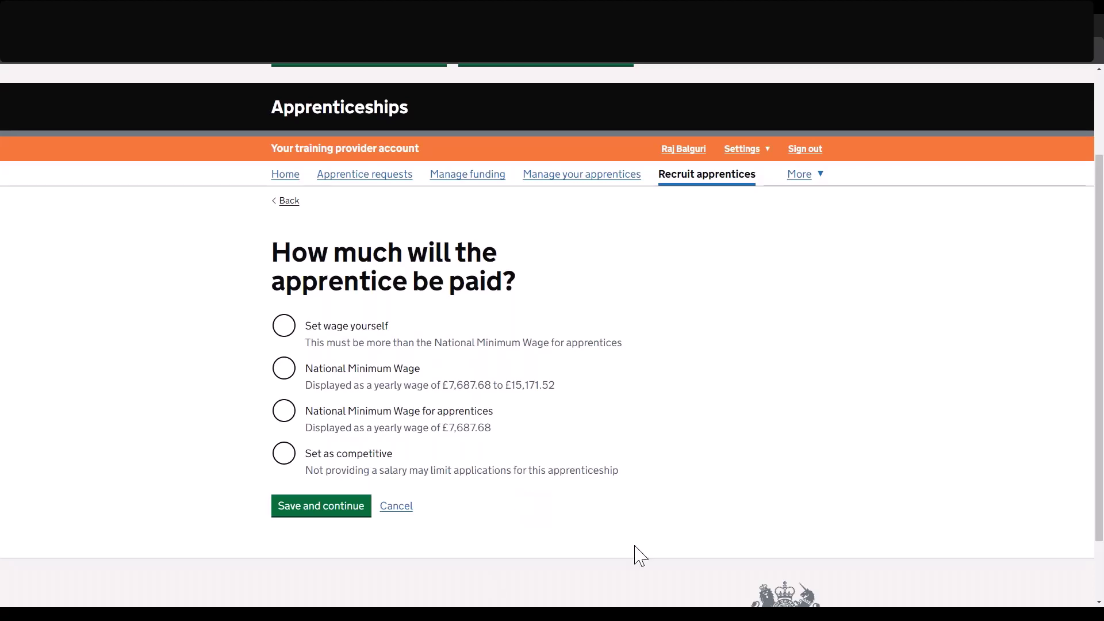
pyautogui.click(293, 378)
pyautogui.click(313, 511)
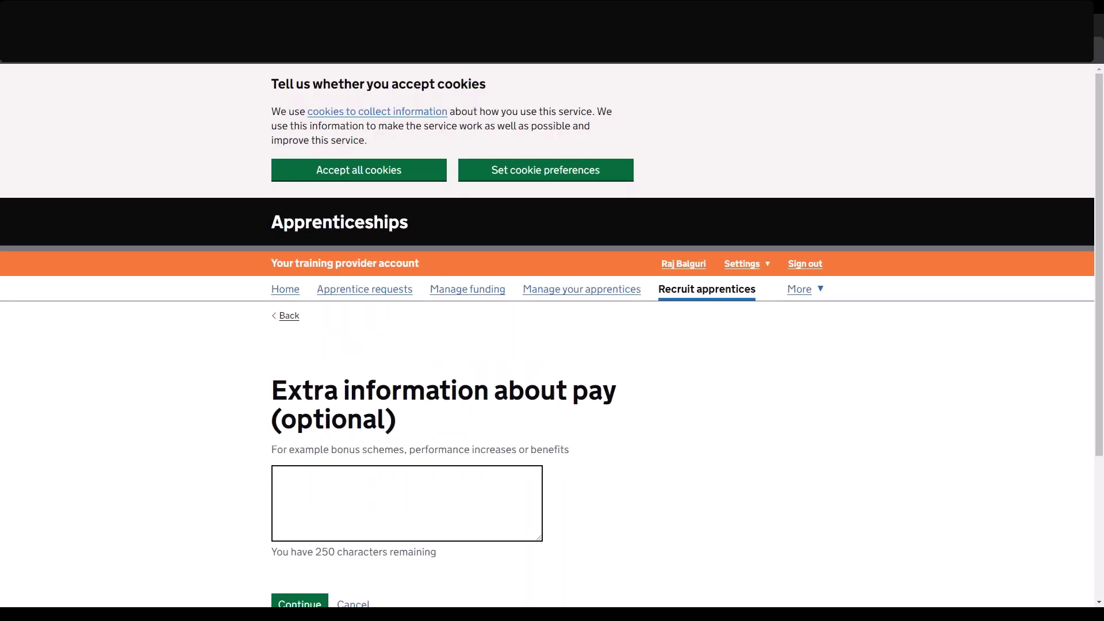
pyautogui.scroll(-2, 552, 333)
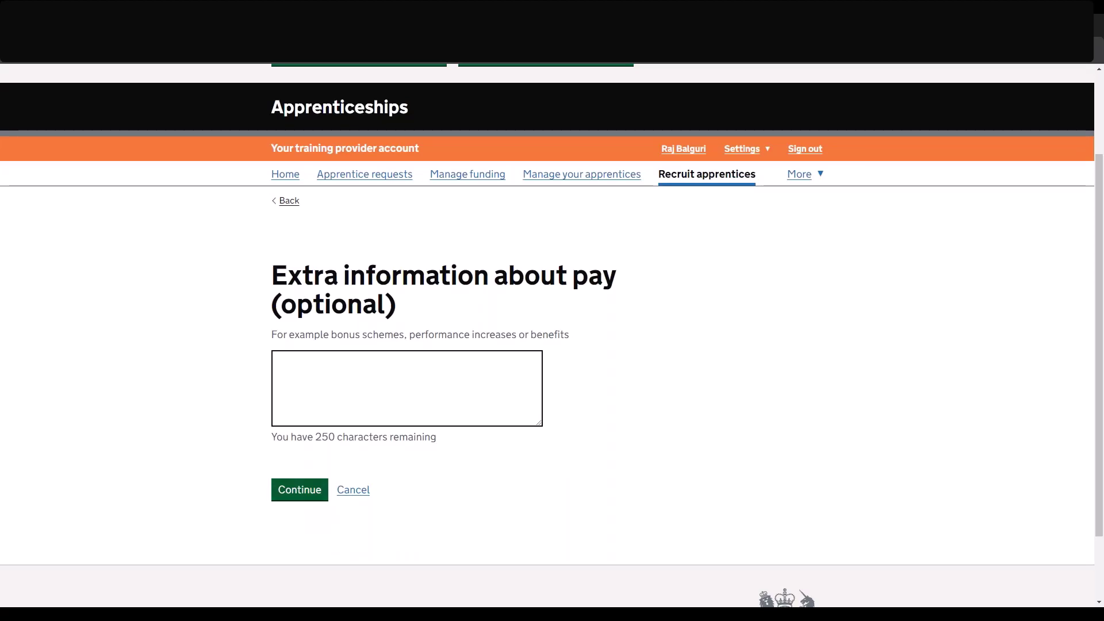
pyautogui.click(300, 490)
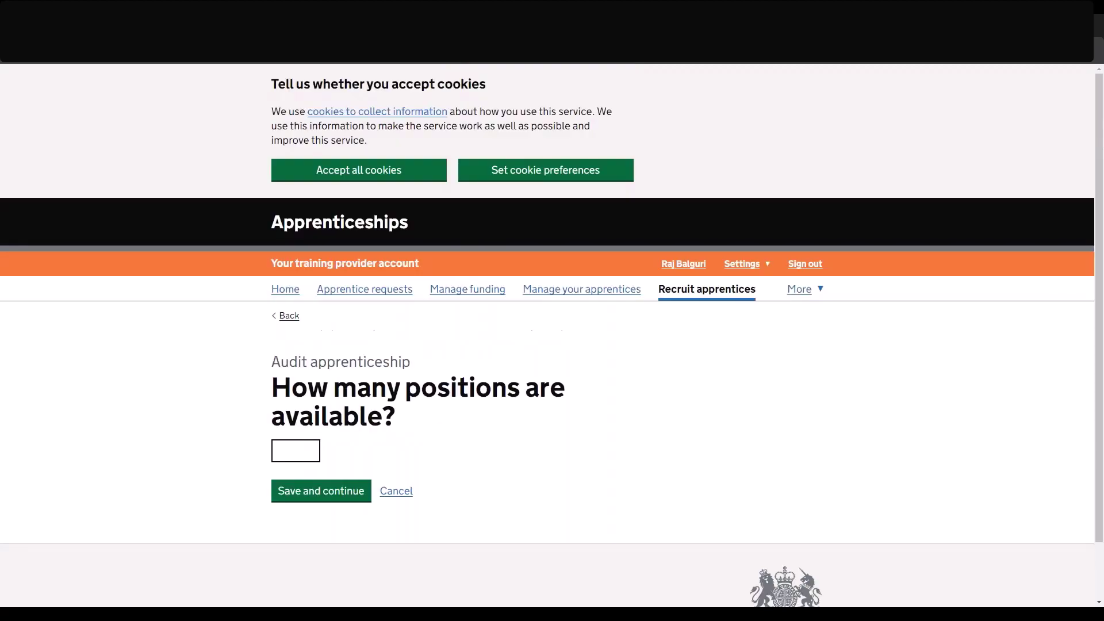
# Set the number of available positions to 1.
pyautogui.click(296, 451)
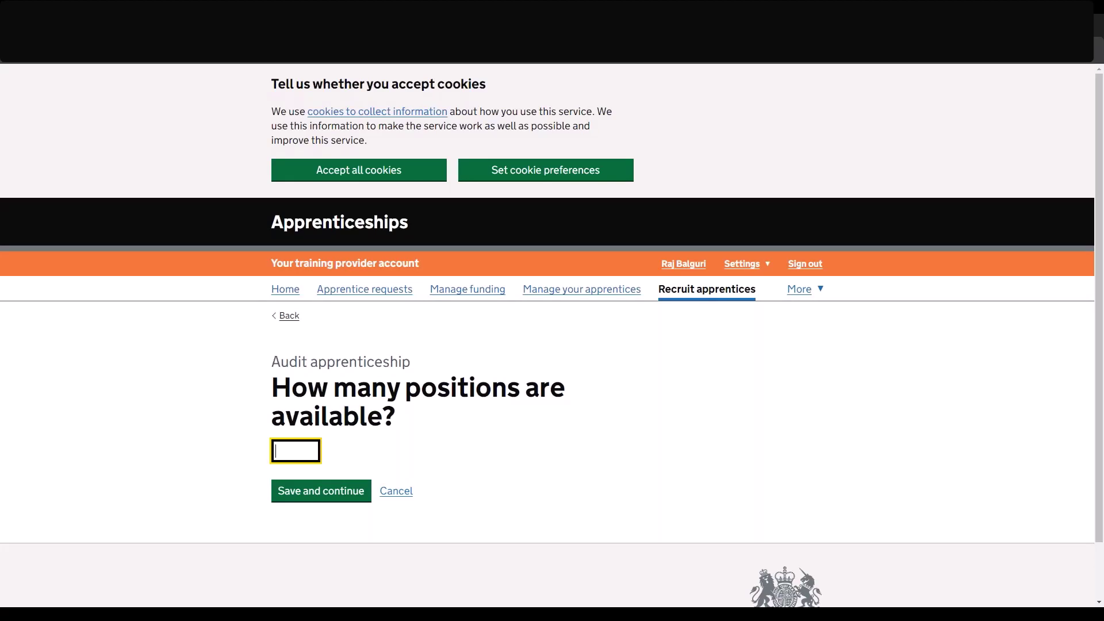
pyautogui.write('1')
pyautogui.click(296, 492)
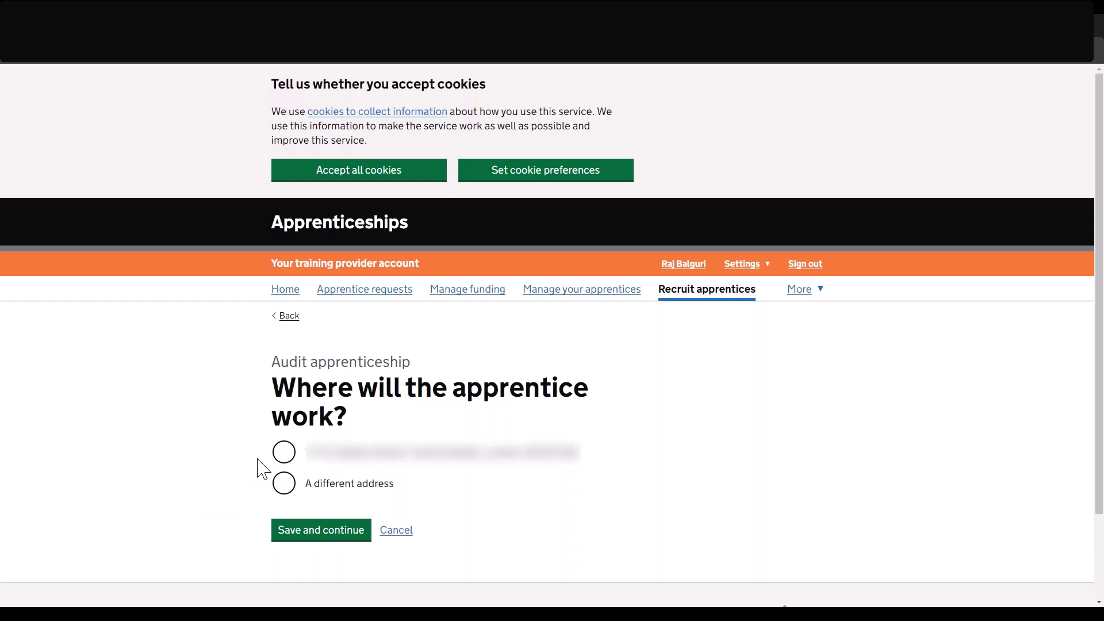
# Use the employer's existing listed address as the apprentice's workplace.
pyautogui.click(283, 456)
pyautogui.click(309, 537)
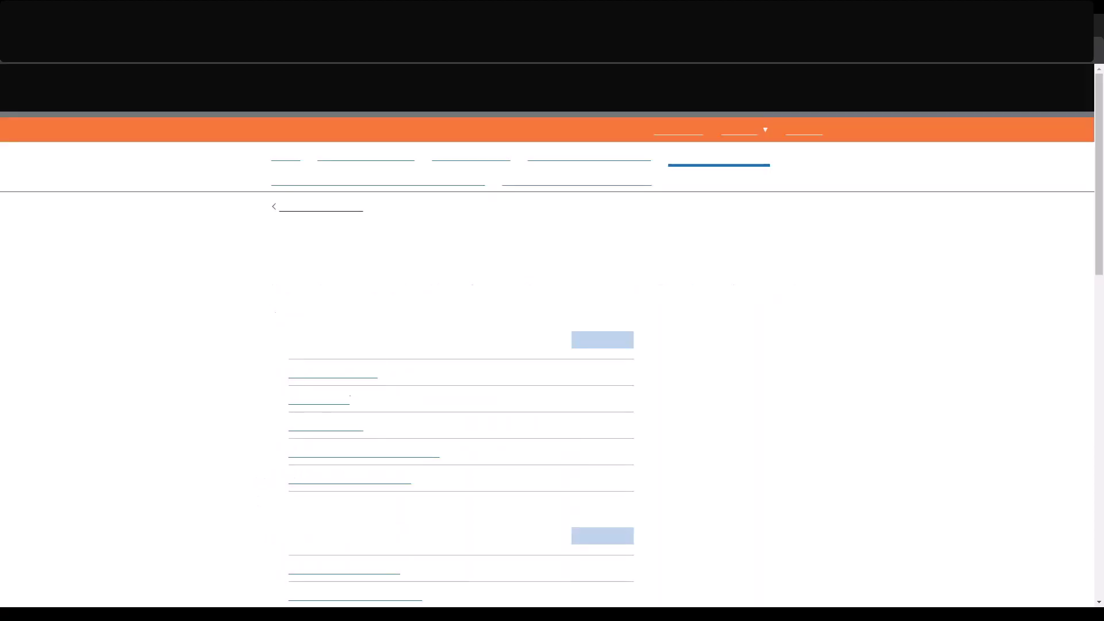
pyautogui.scroll(-6, 290, 529)
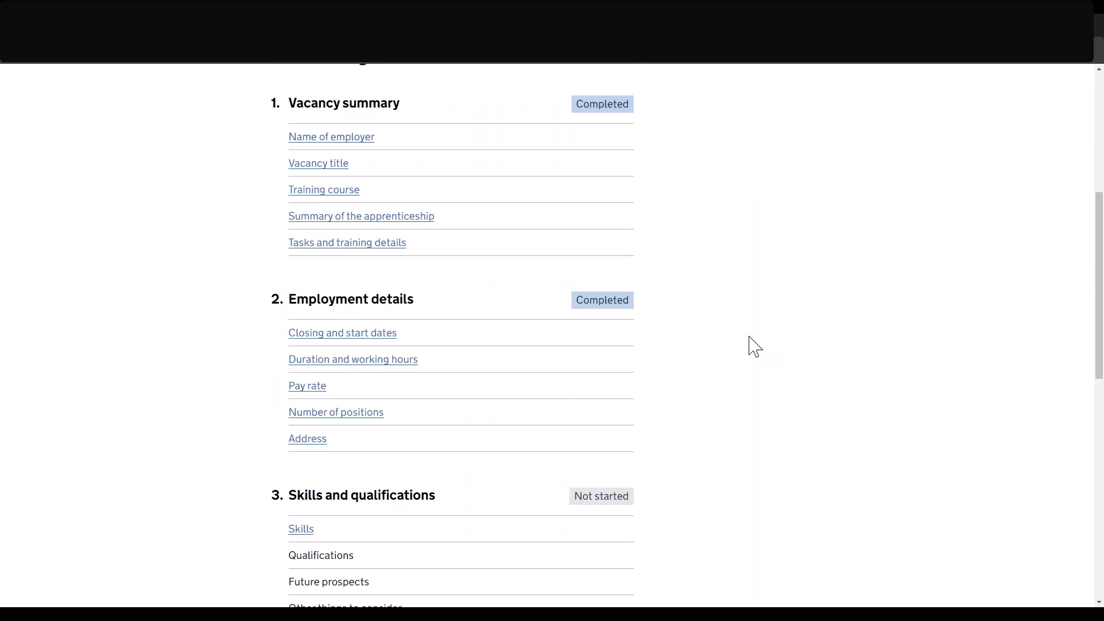
pyautogui.scroll(-2, 753, 345)
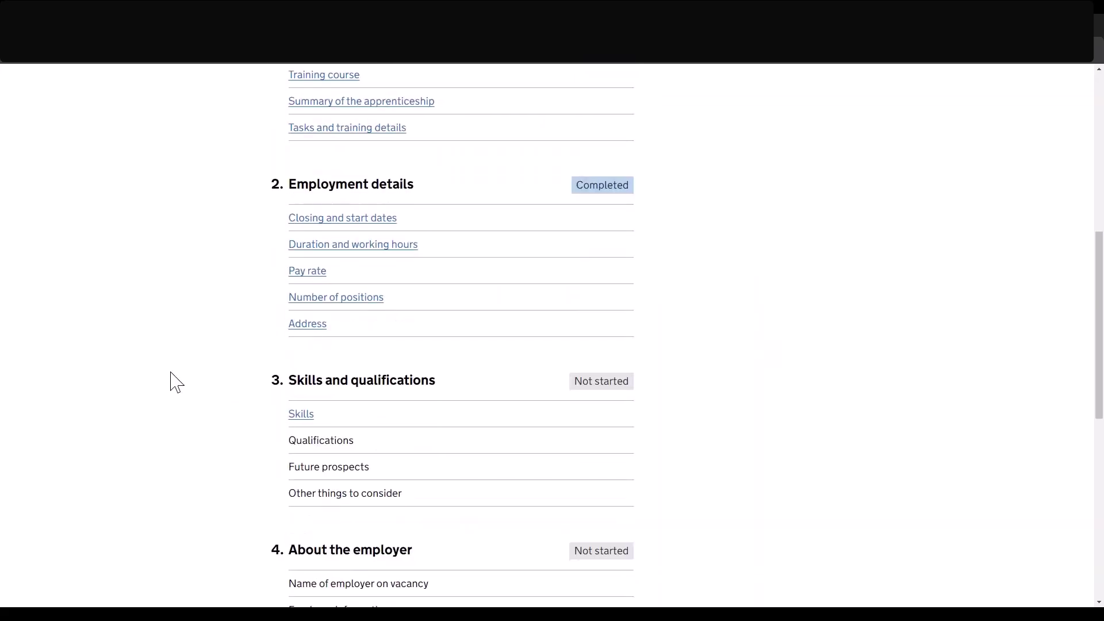
pyautogui.click(293, 415)
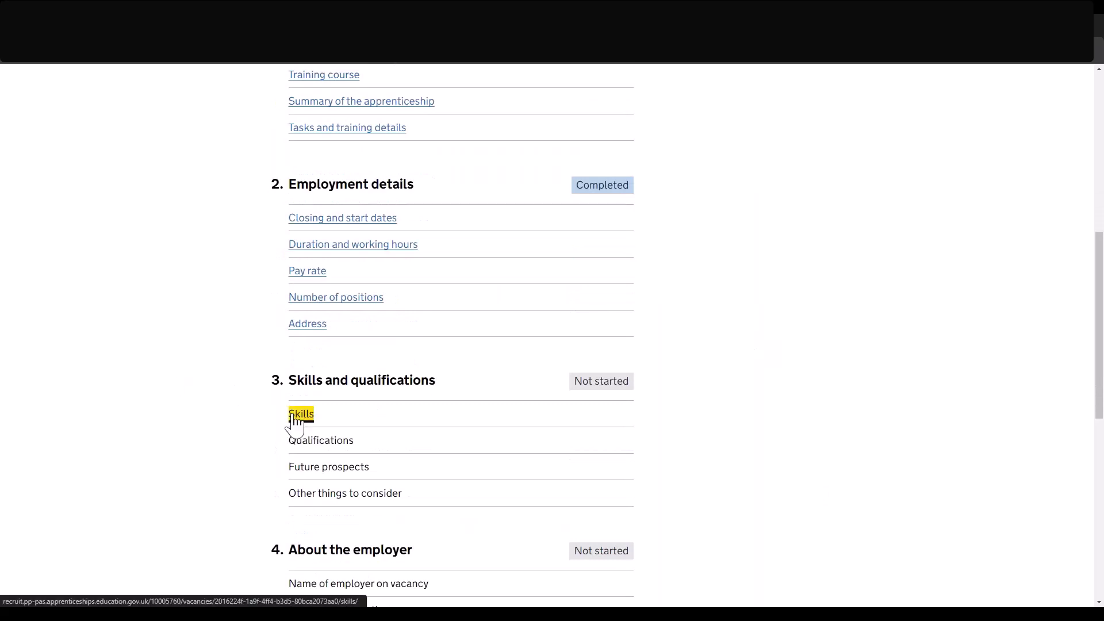
# Tick IT skills, Attention to detail, Team working and Creative as required skills.
pyautogui.scroll(-1, 293, 423)
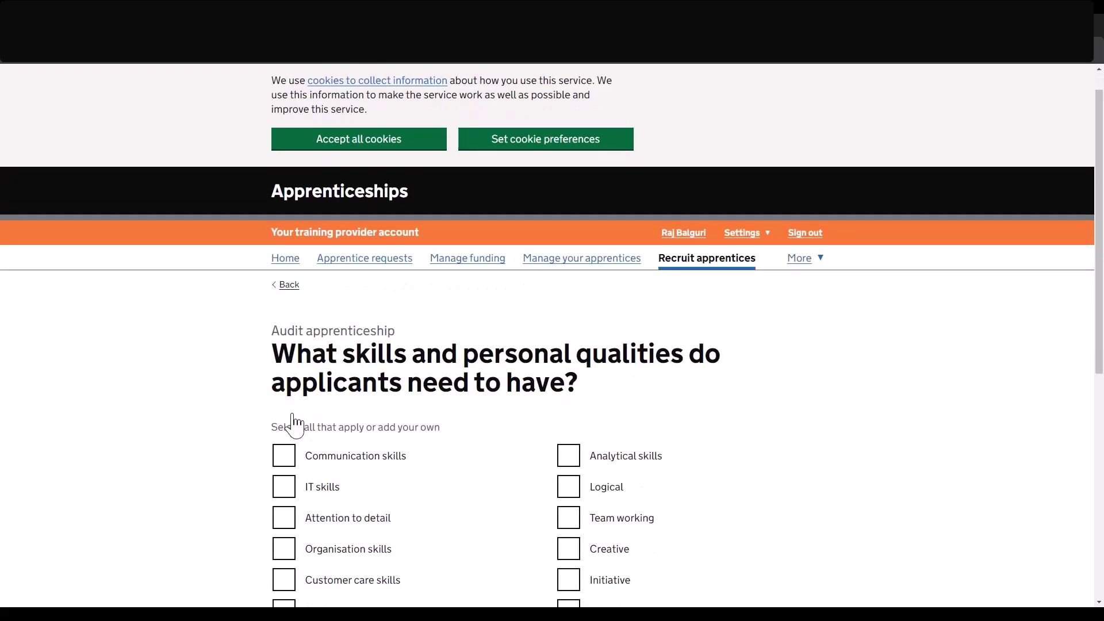
pyautogui.scroll(-4, 230, 414)
pyautogui.scroll(-1, 187, 417)
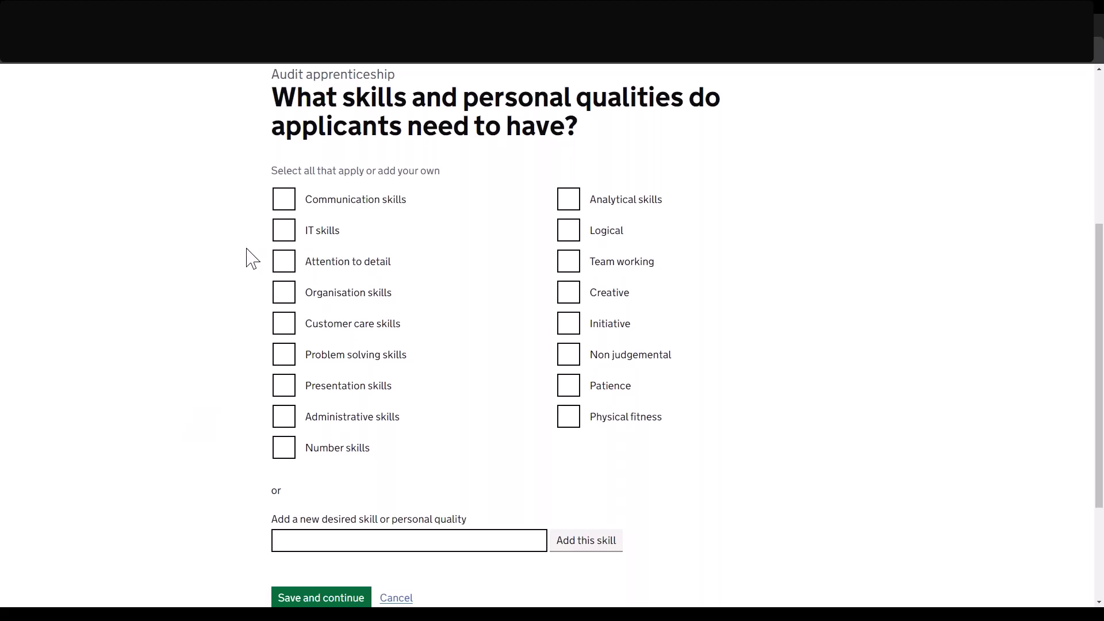
pyautogui.click(283, 230)
pyautogui.click(283, 261)
pyautogui.click(568, 265)
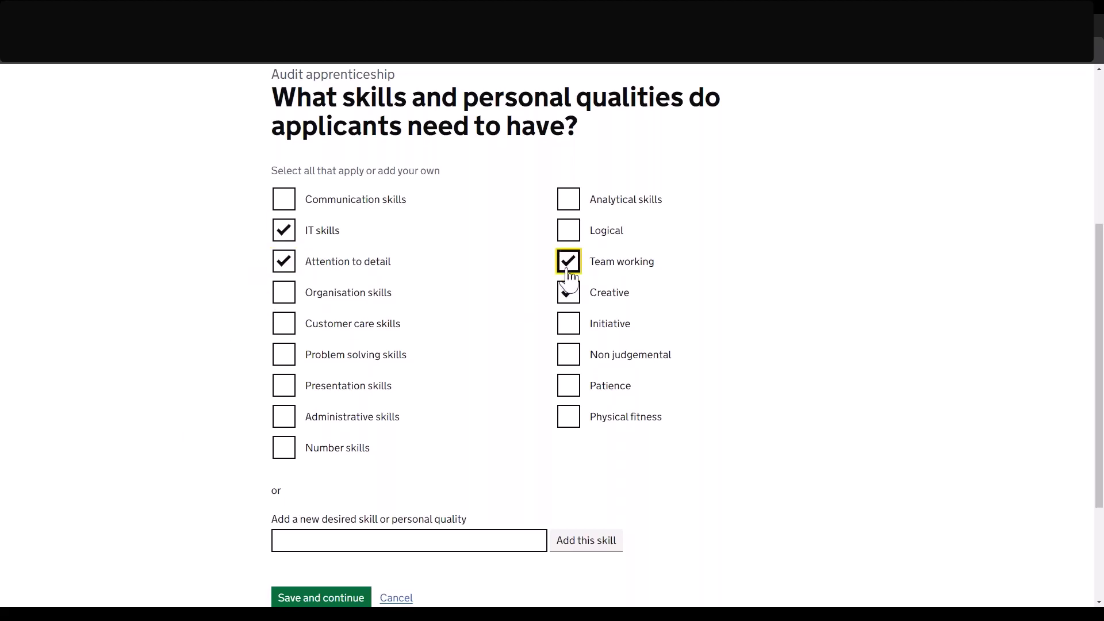
pyautogui.click(568, 292)
# Add a custom Computing skill and save the skills selection.
pyautogui.click(433, 542)
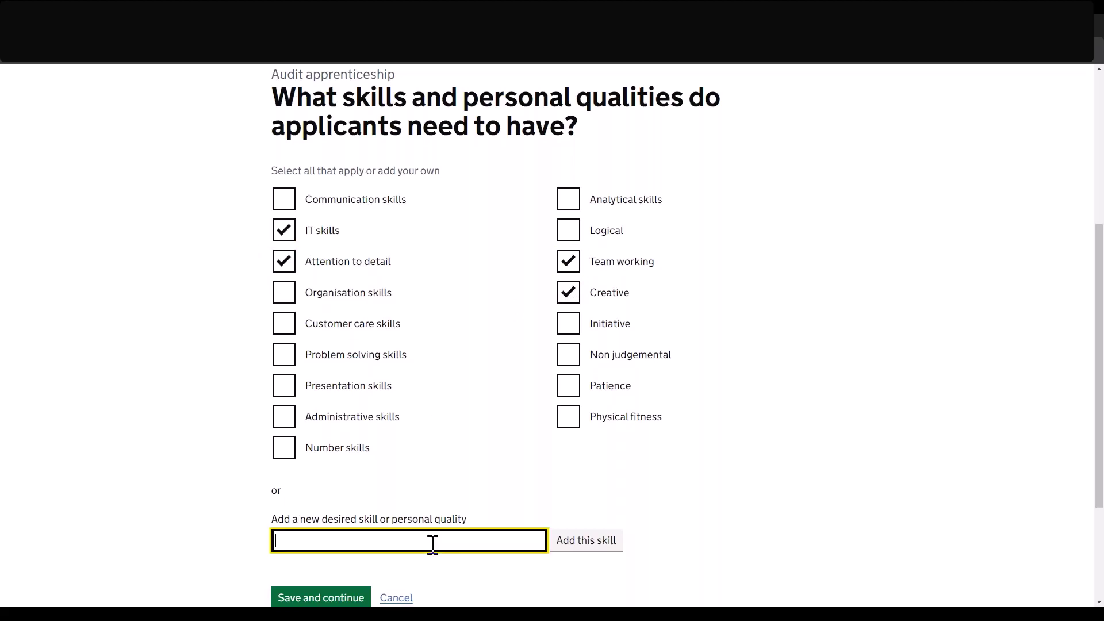
pyautogui.write('Computing')
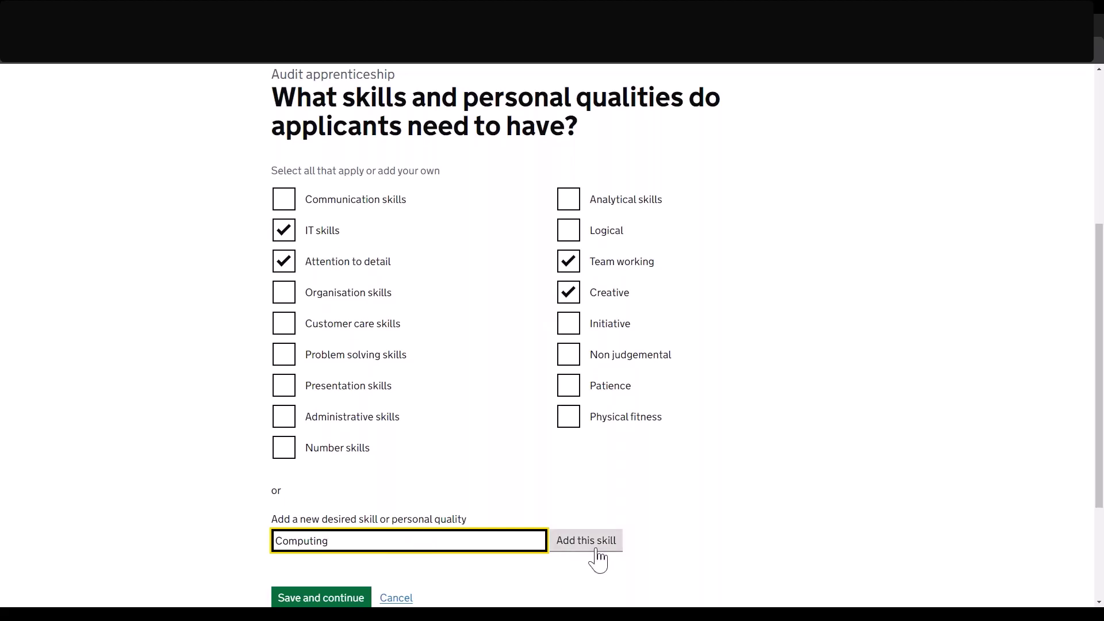
pyautogui.click(597, 550)
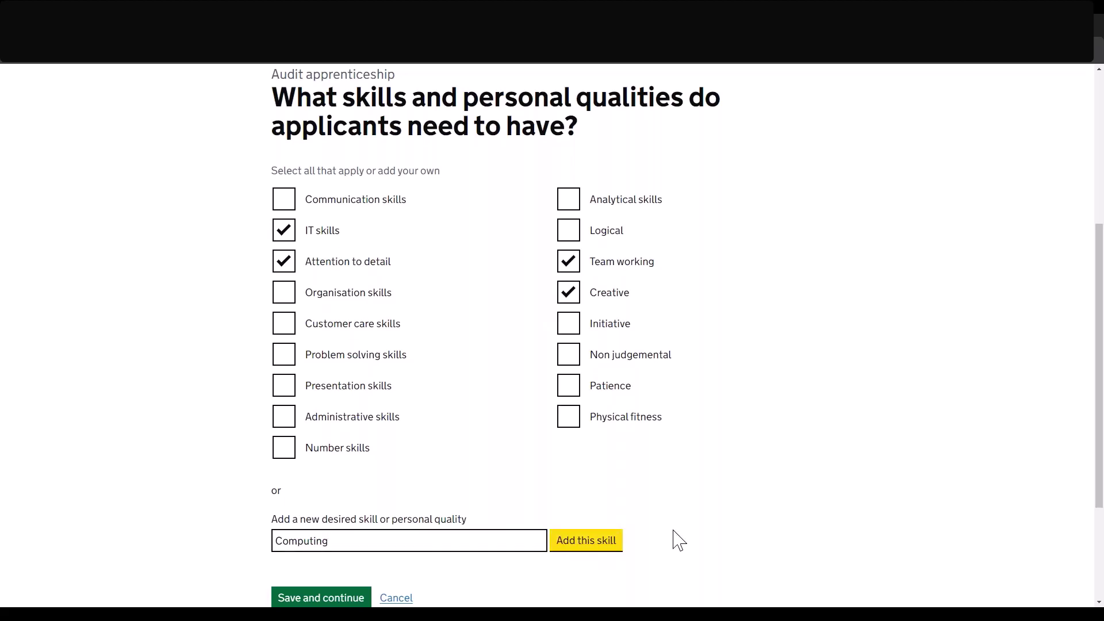
pyautogui.scroll(-5, 606, 546)
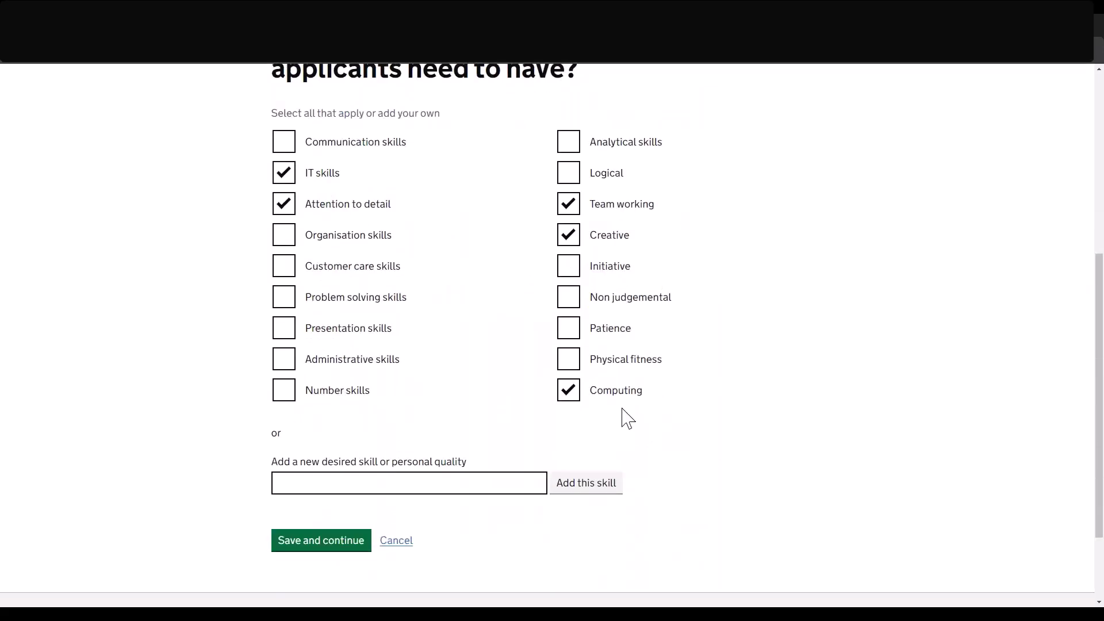
pyautogui.moveTo(592, 402); pyautogui.dragTo(636, 399)
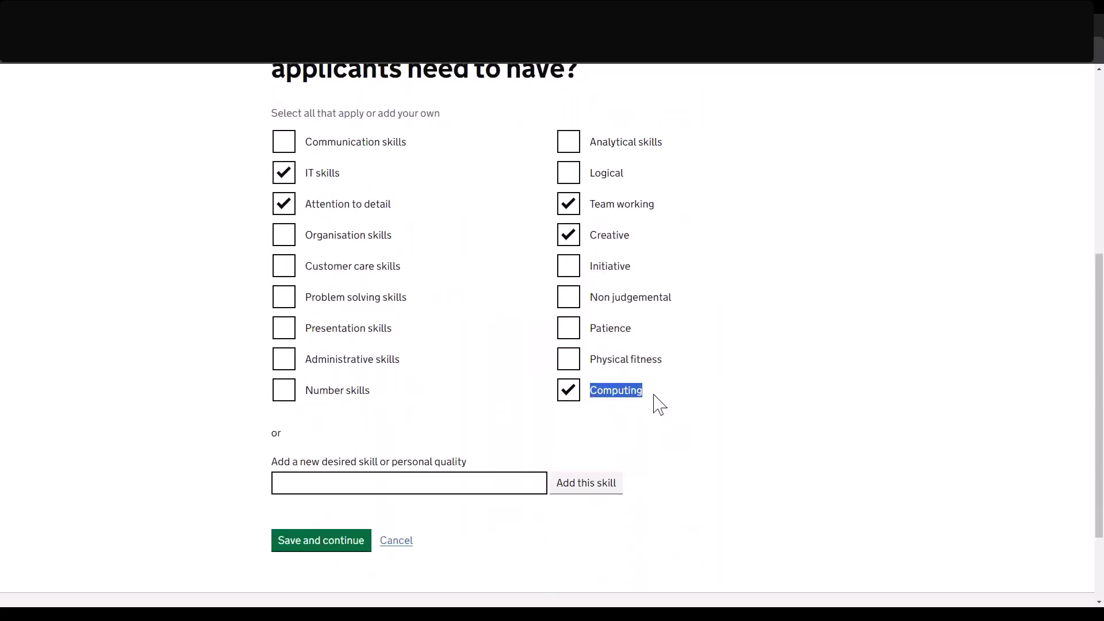
pyautogui.click(697, 449)
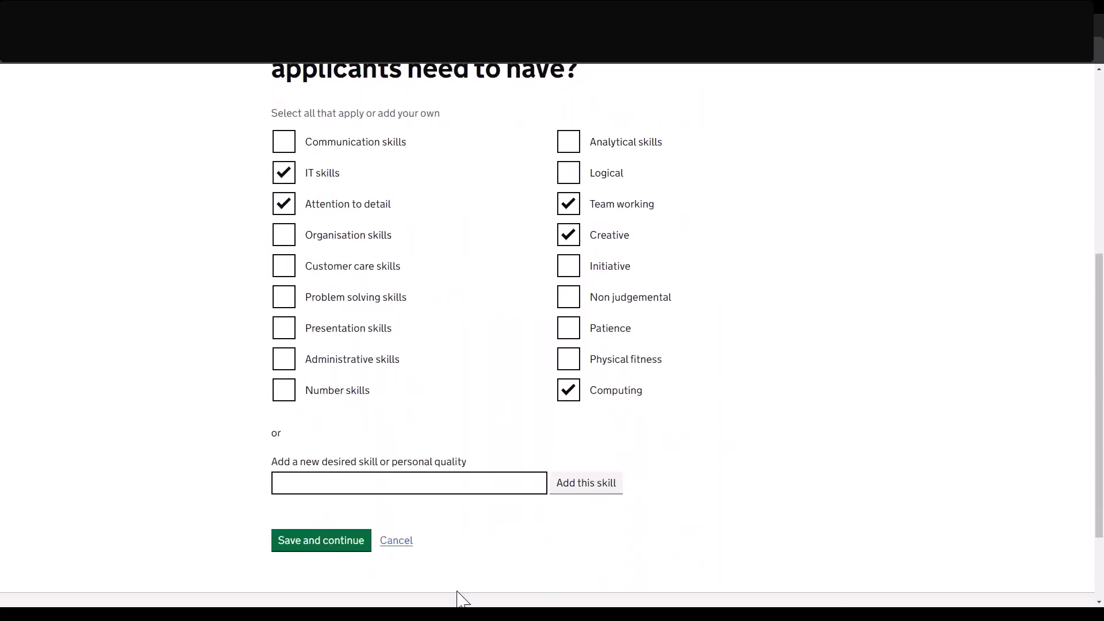
pyautogui.click(325, 561)
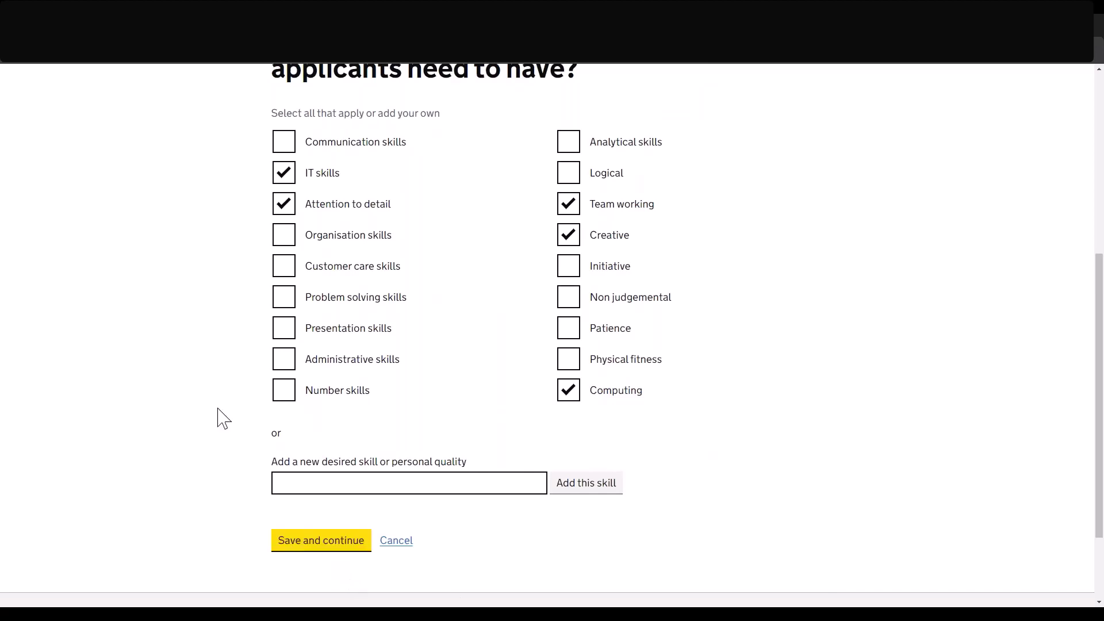
pyautogui.scroll(-2, 223, 418)
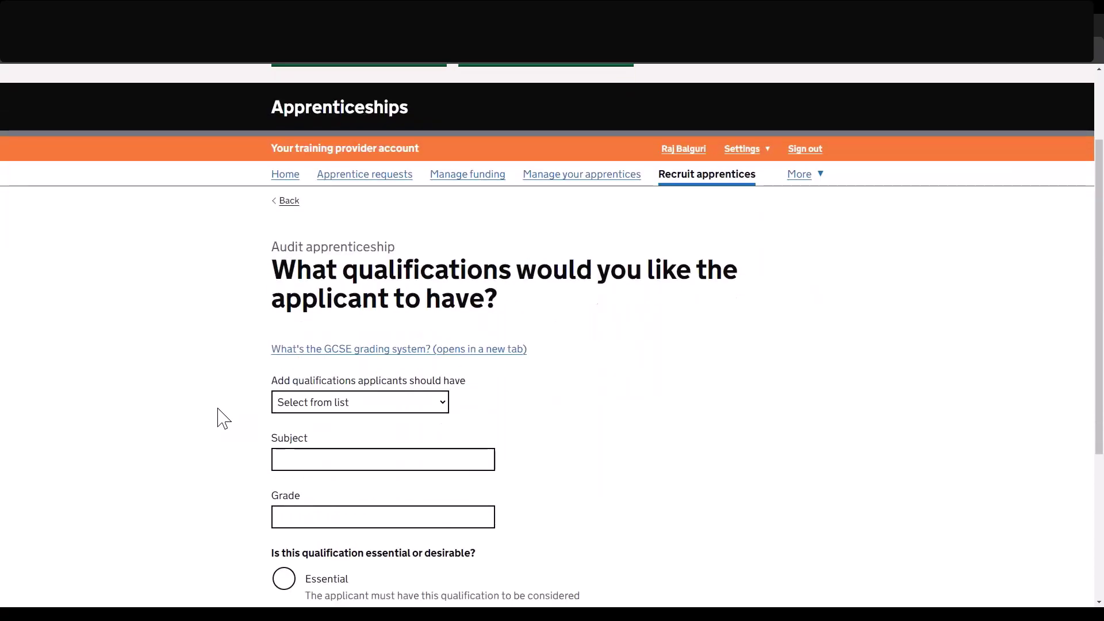
# Add GCSE or equivalent, subject English, grade 1, marked Essential, and save it.
pyautogui.scroll(-3, 224, 417)
pyautogui.scroll(1, 224, 418)
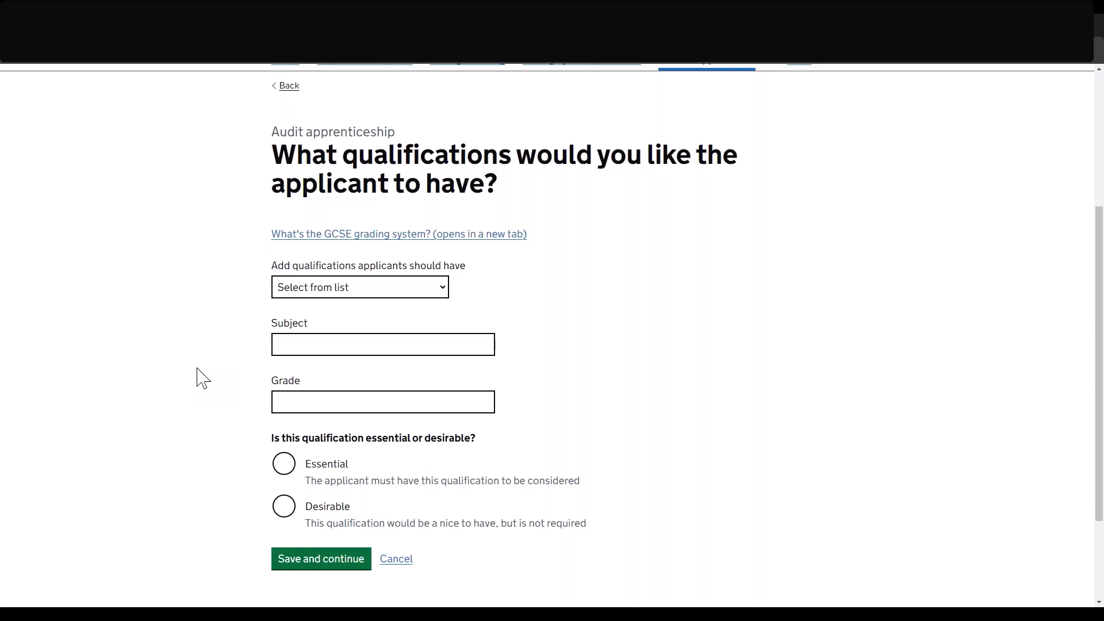
pyautogui.click(299, 292)
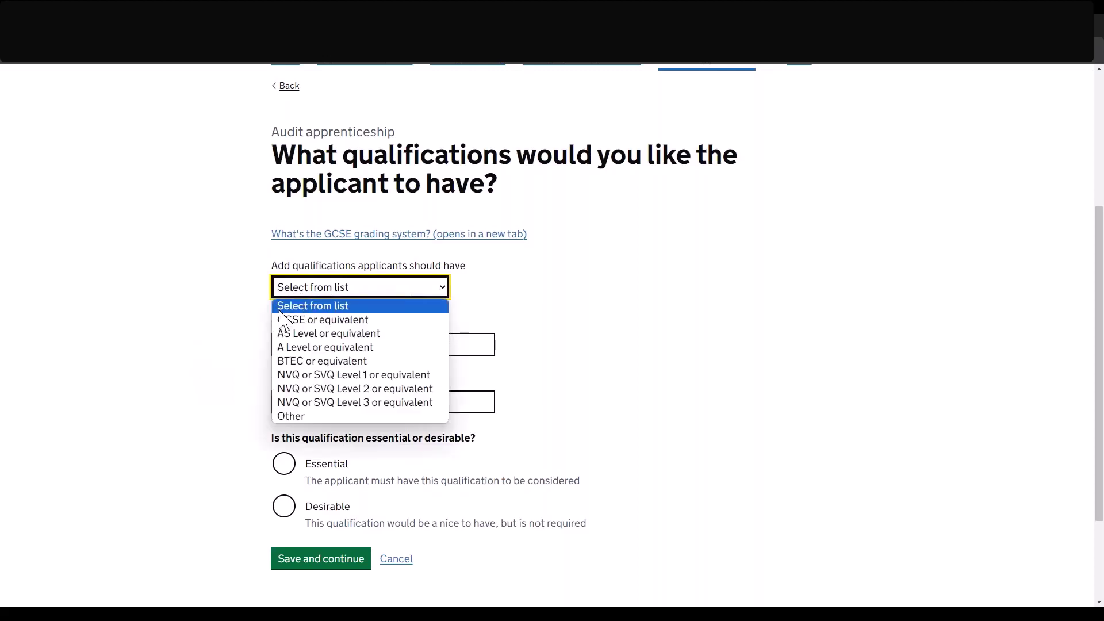
pyautogui.click(289, 321)
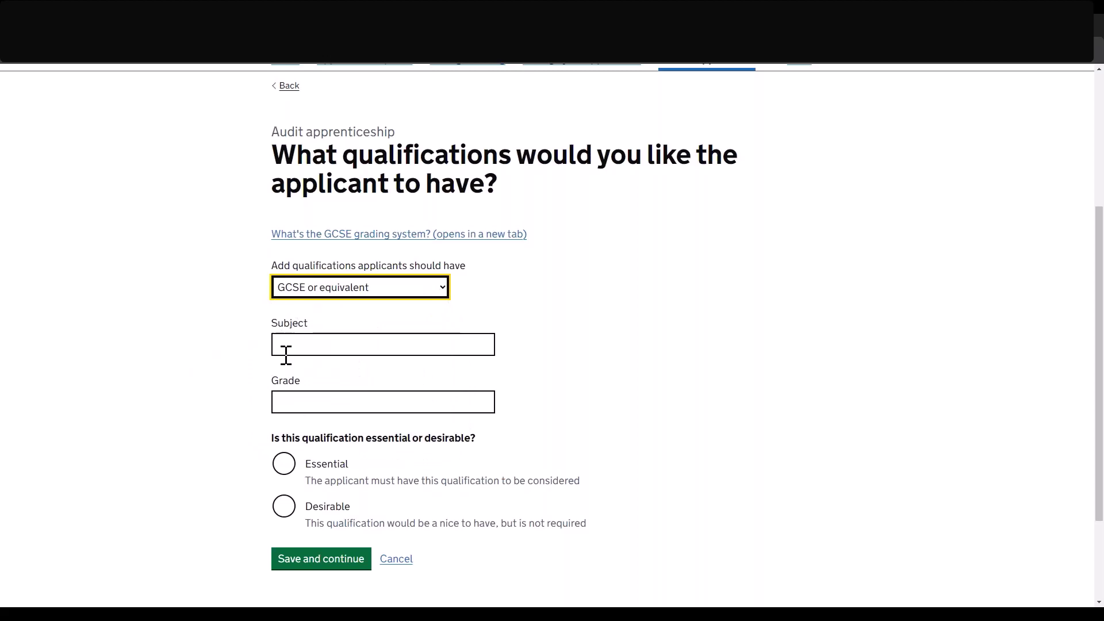
pyautogui.click(289, 345)
pyautogui.write('English')
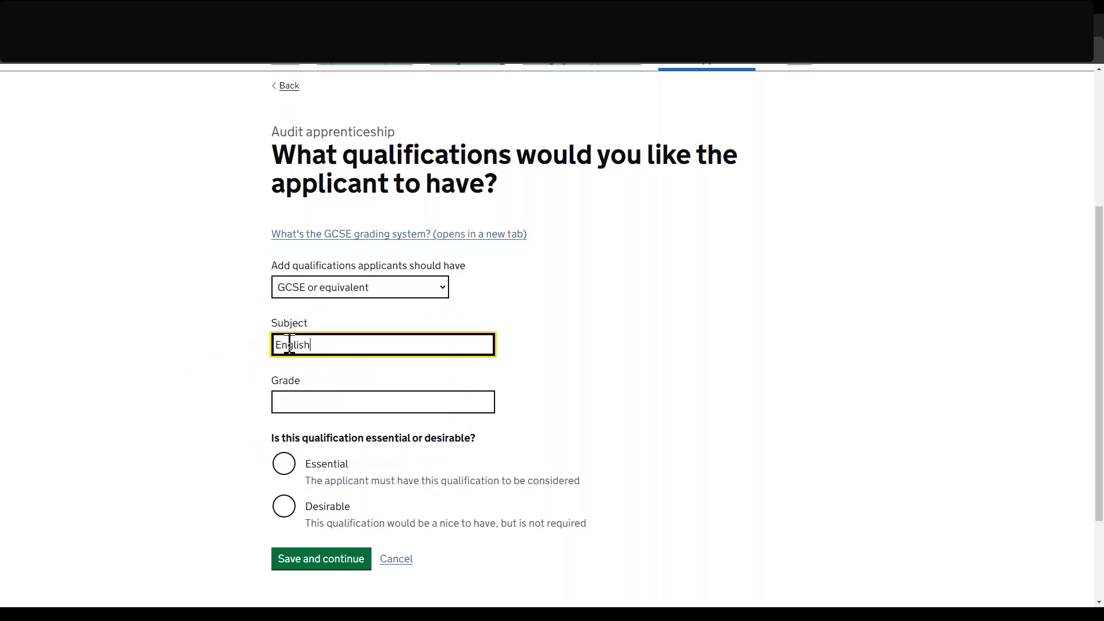
pyautogui.press('Tab')
pyautogui.write('1')
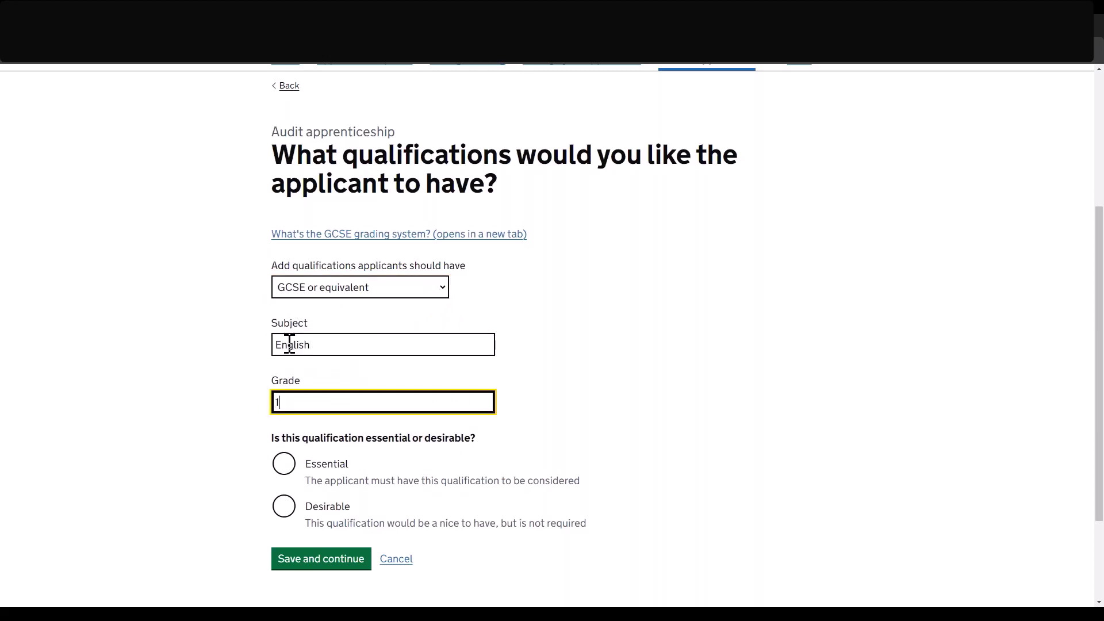
pyautogui.scroll(-1, 289, 345)
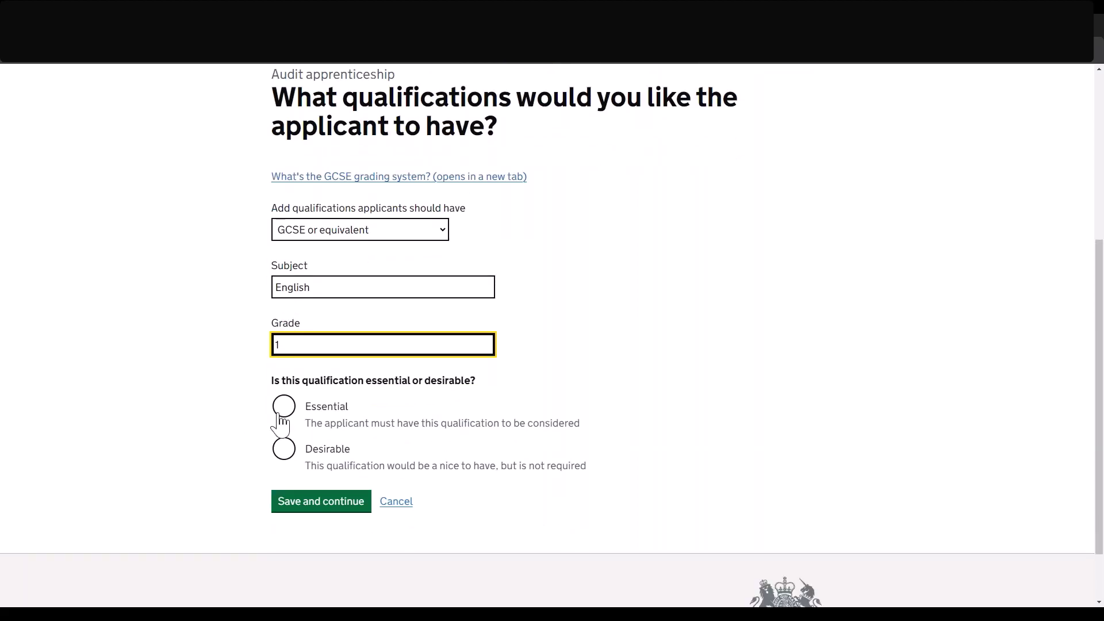
pyautogui.click(282, 411)
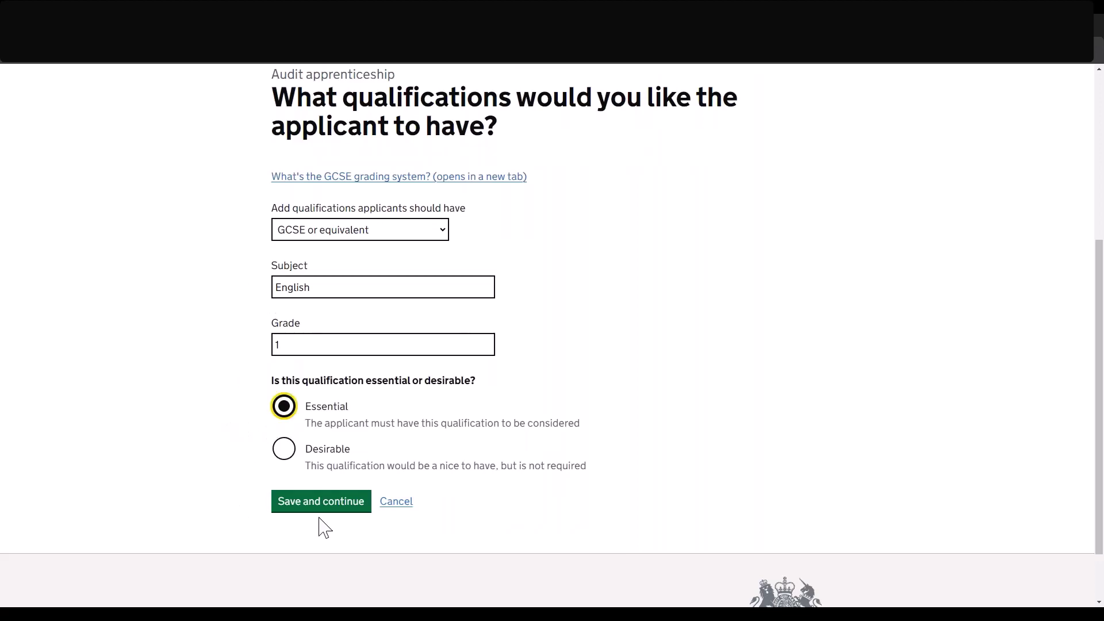
pyautogui.click(320, 508)
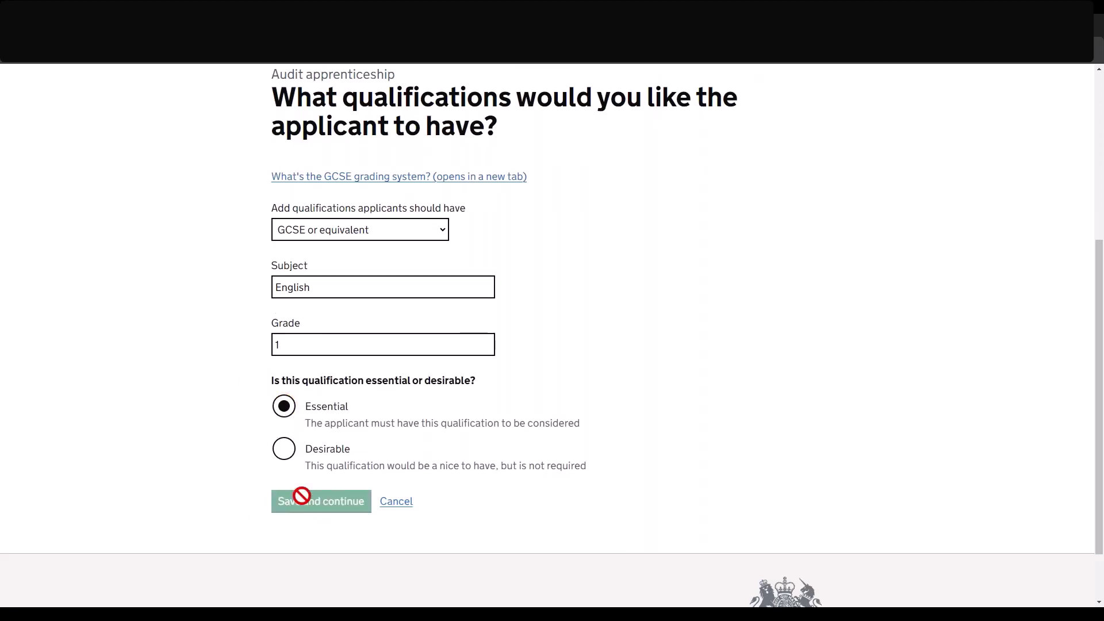
pyautogui.scroll(-1, 168, 394)
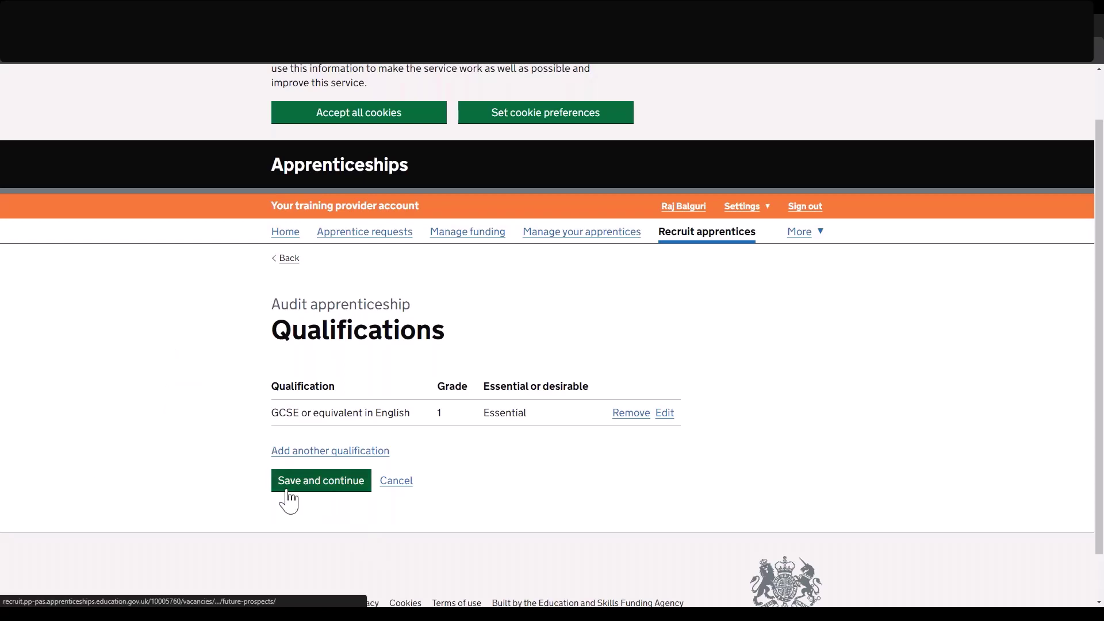
# Save the qualifications and career progression pages, leaving the optional considerations blank.
pyautogui.click(333, 487)
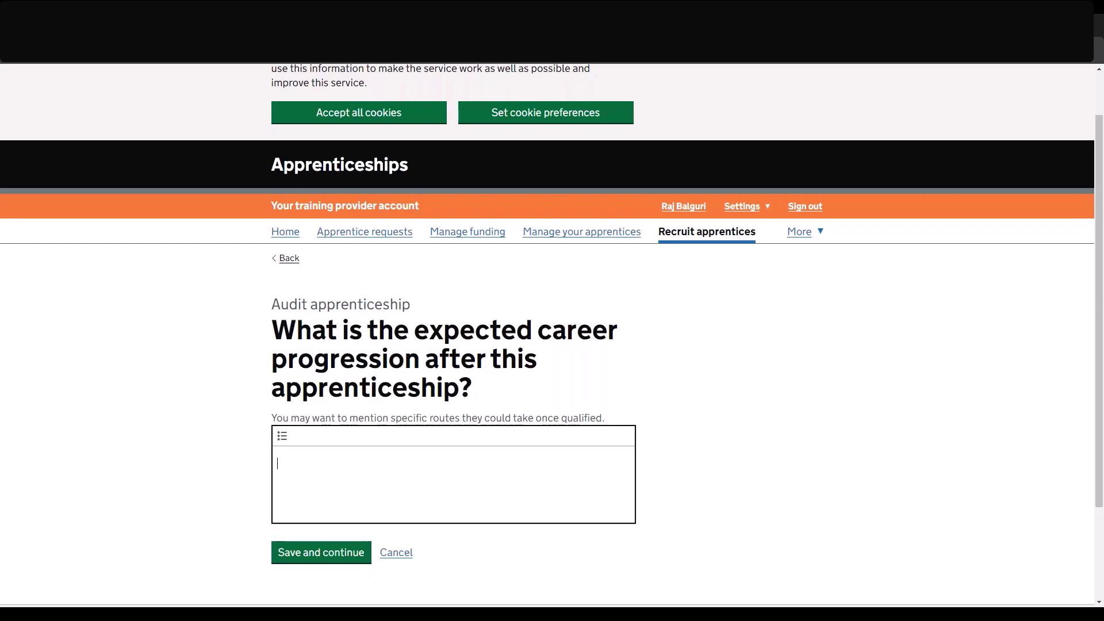
pyautogui.click(308, 555)
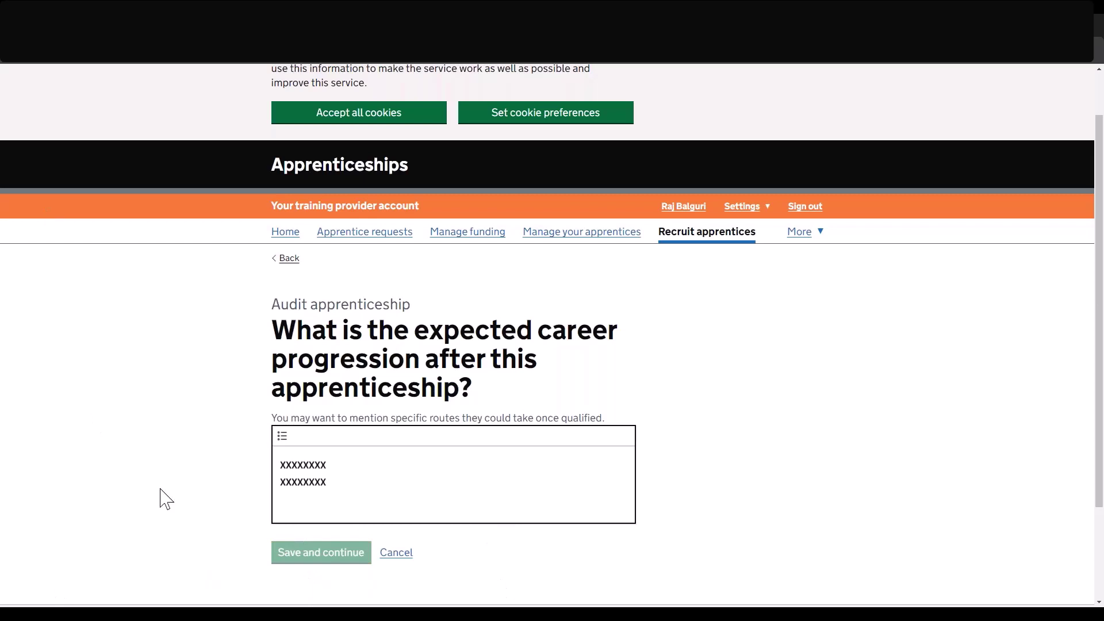
pyautogui.scroll(-1, 245, 482)
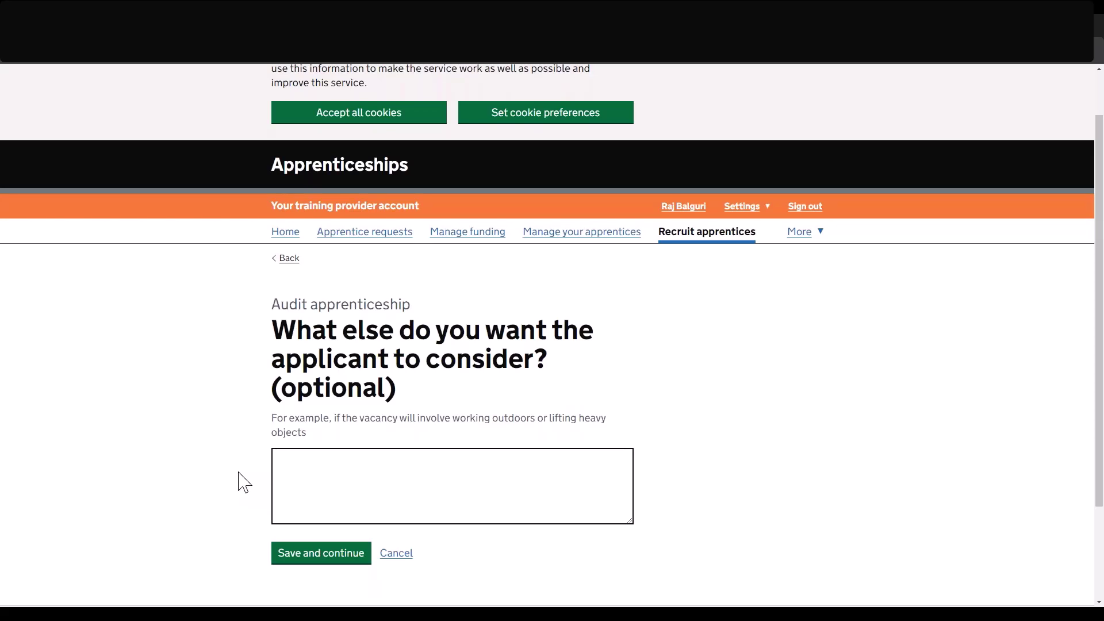
pyautogui.click(314, 558)
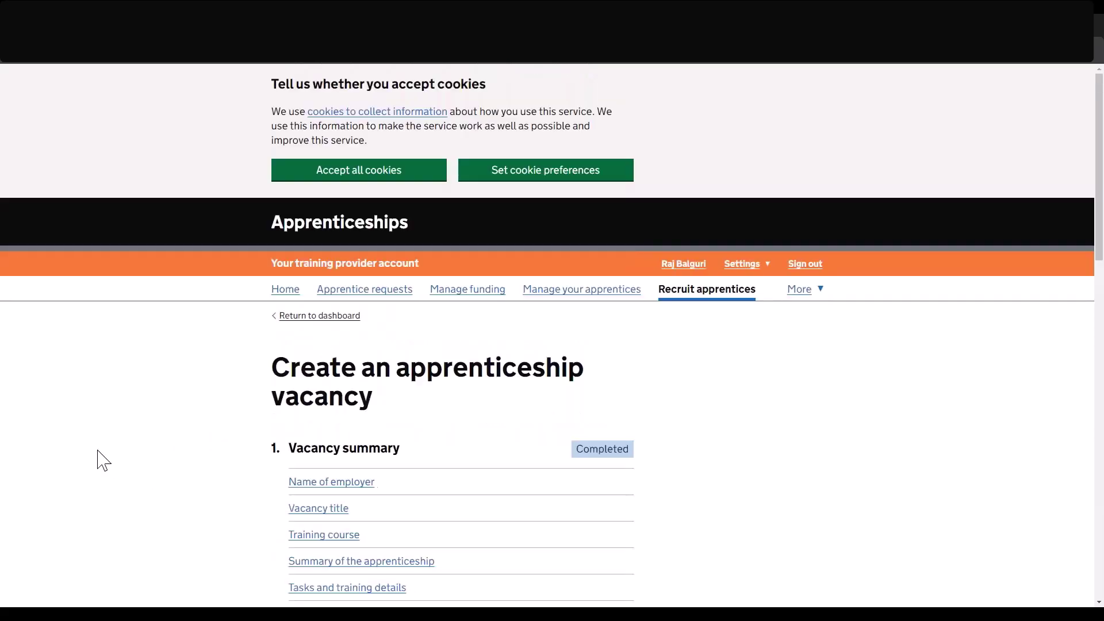
# Choose the employer's registered name as the name shown on the vacancy.
pyautogui.scroll(-3, 104, 460)
pyautogui.scroll(-8, 103, 460)
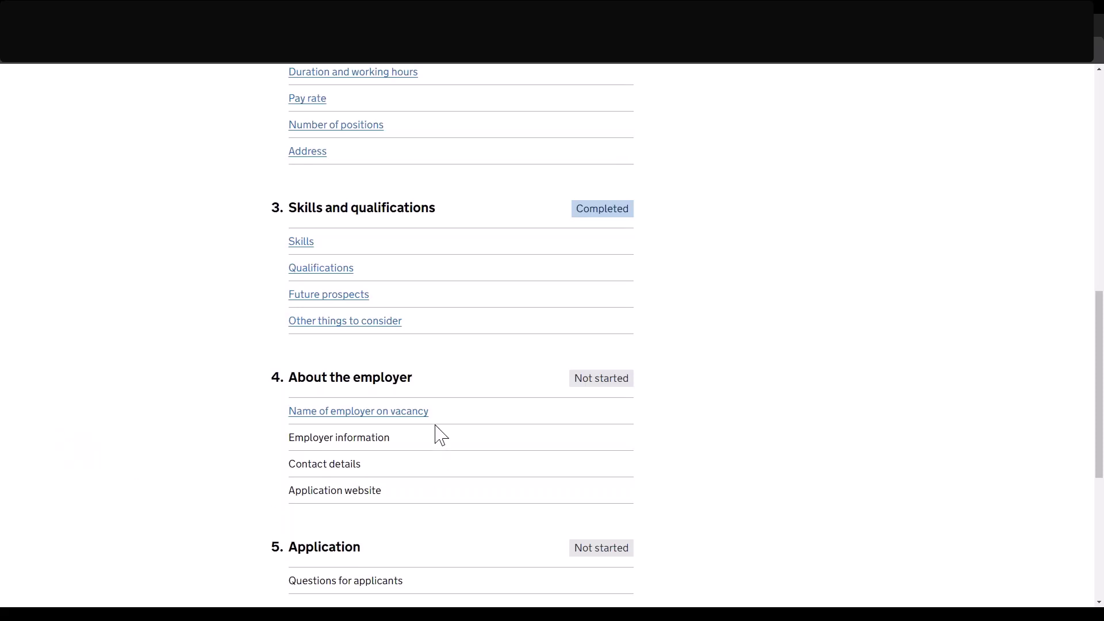
pyautogui.click(398, 424)
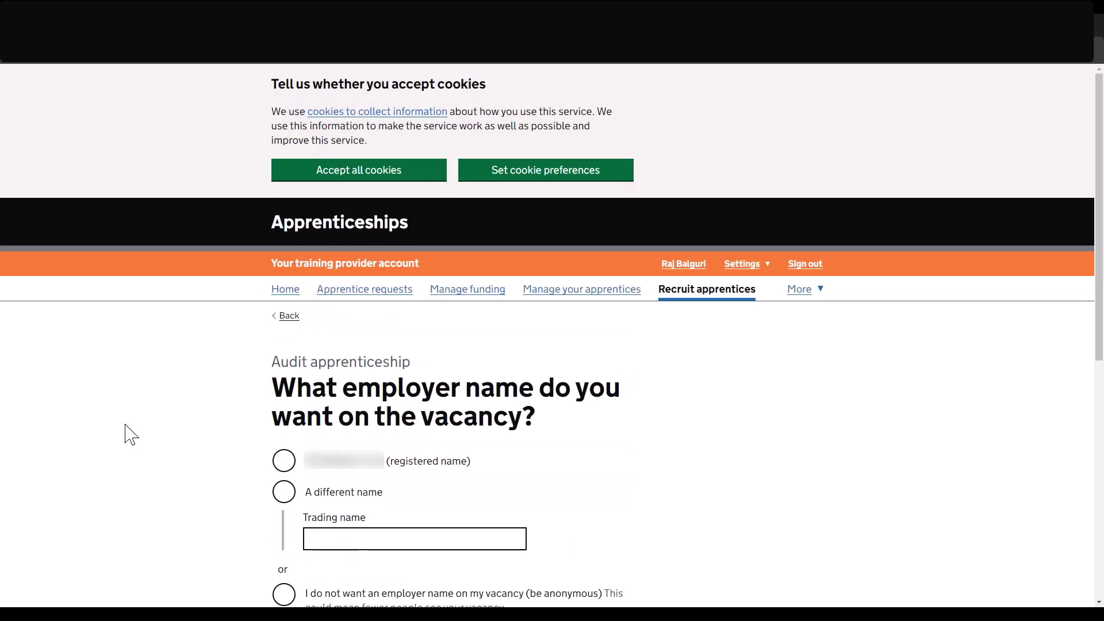
pyautogui.scroll(-3, 131, 434)
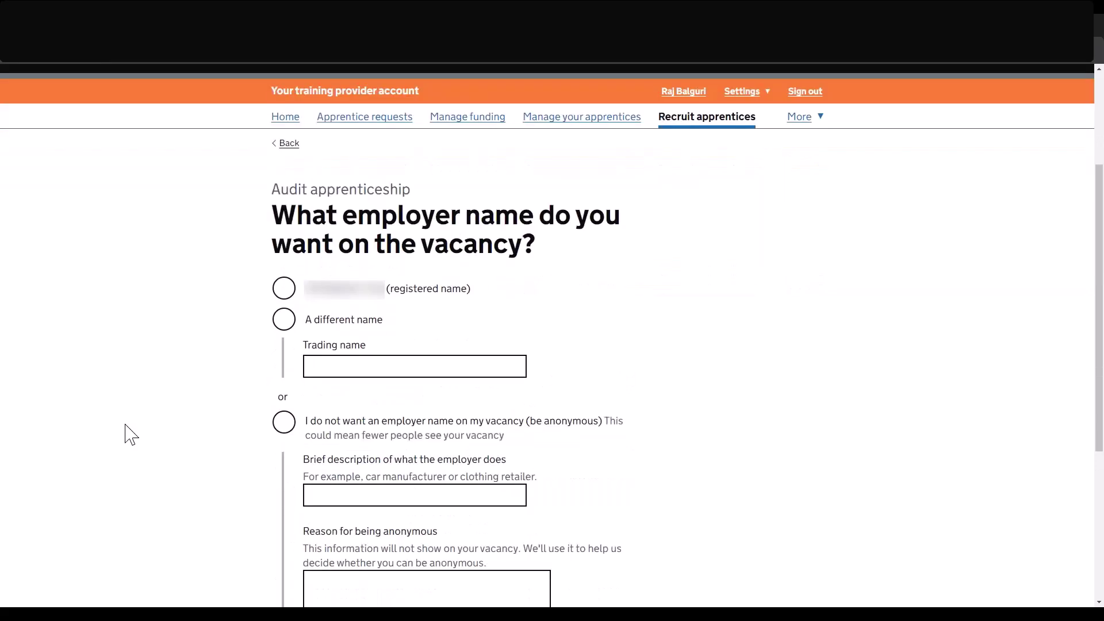
pyautogui.scroll(-1, 131, 434)
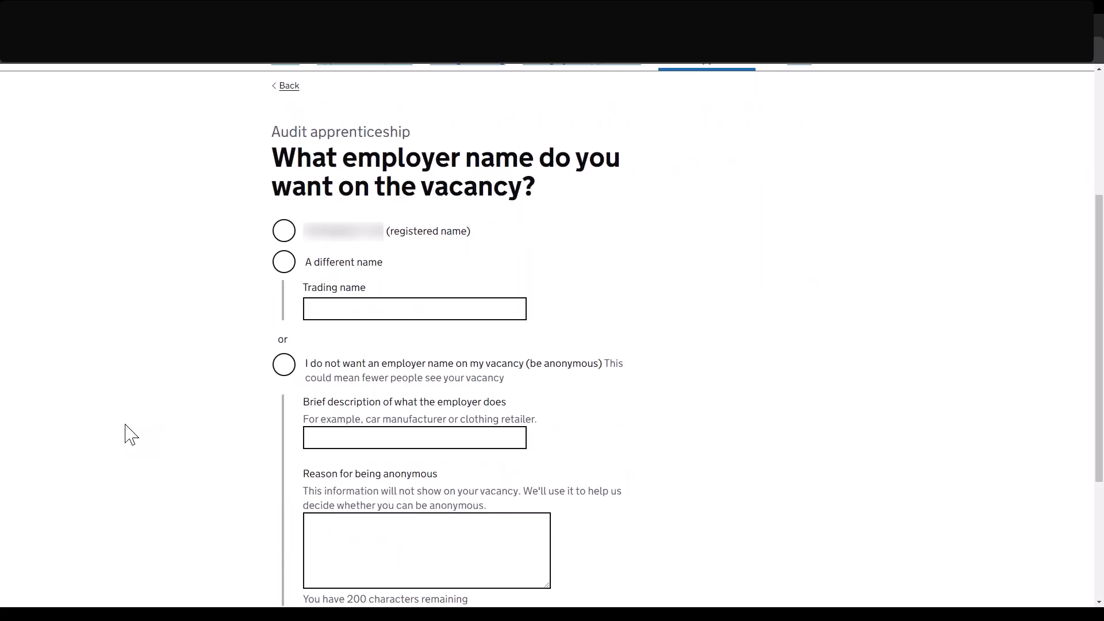
pyautogui.scroll(-1, 131, 434)
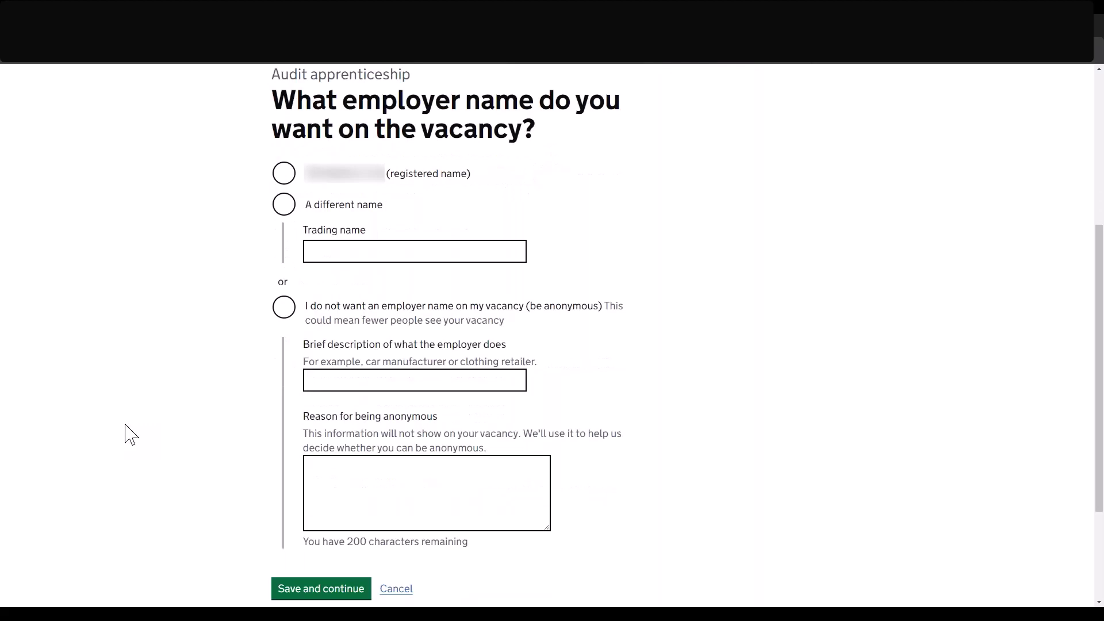
pyautogui.scroll(1, 131, 435)
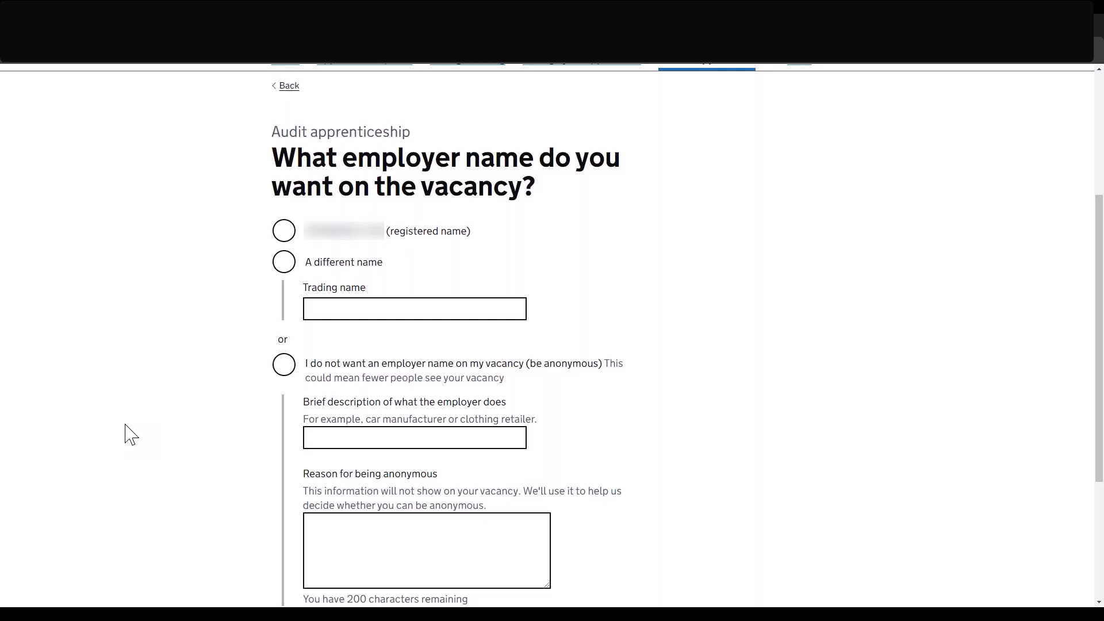
pyautogui.click(283, 231)
pyautogui.click(319, 429)
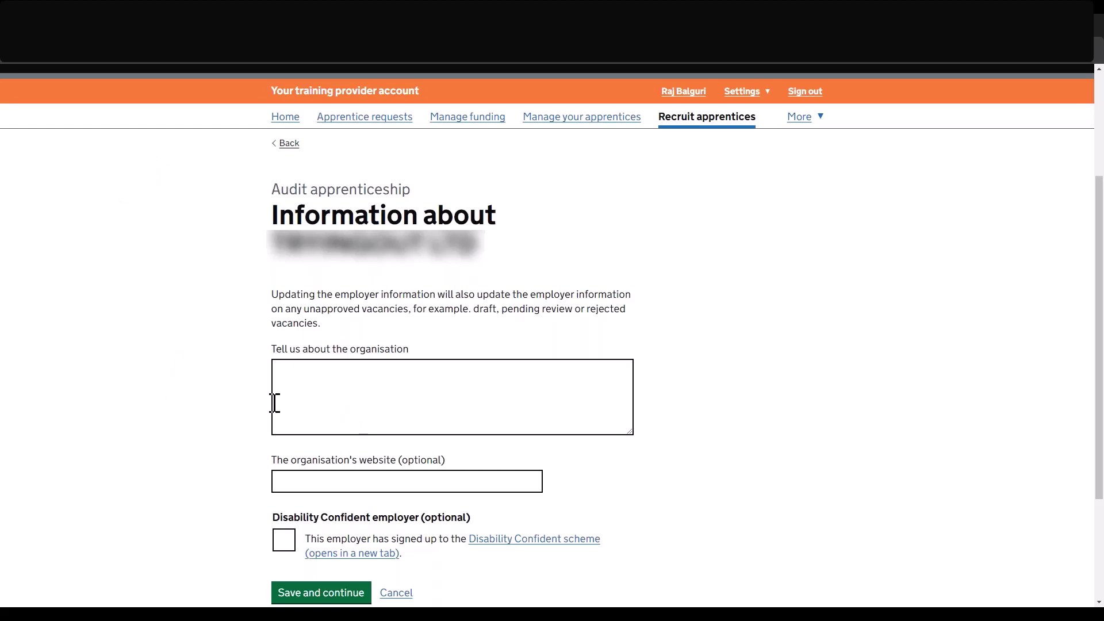
pyautogui.click(364, 483)
pyautogui.write('ww')
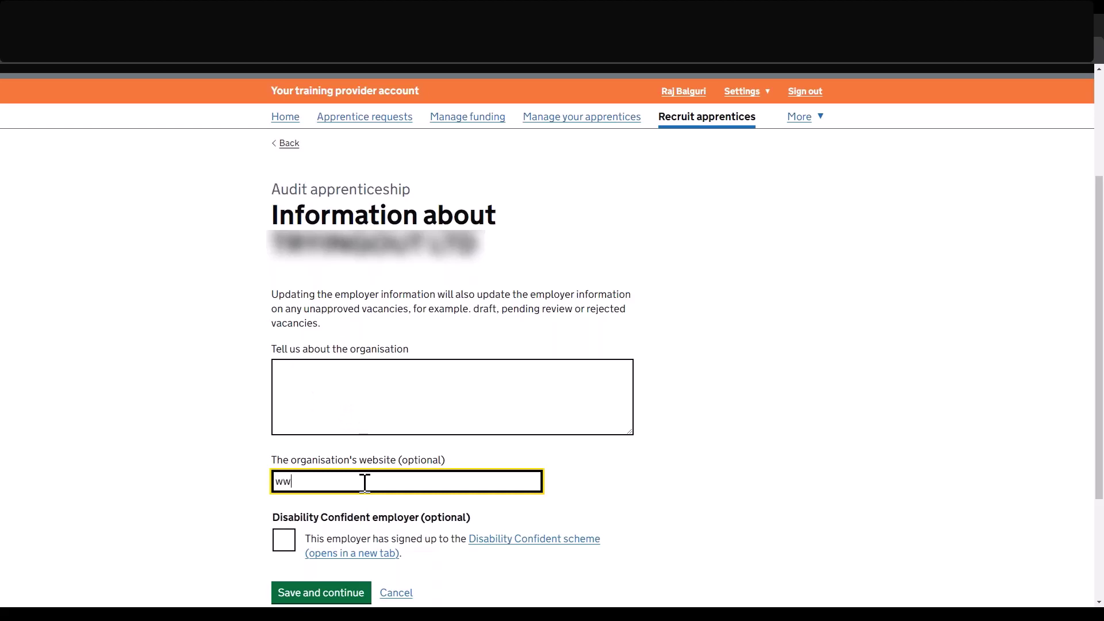
pyautogui.write('w.test.com')
pyautogui.click(284, 543)
pyautogui.click(370, 419)
pyautogui.write("To recruit effectively, it's best to take the guesswork out of the process.")
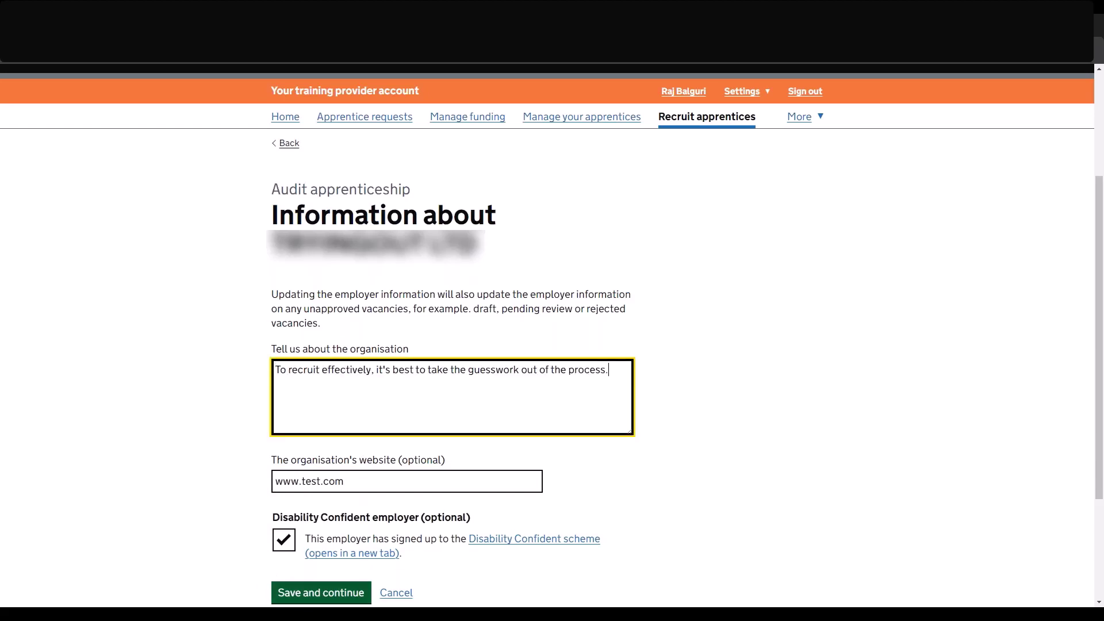
pyautogui.click(321, 592)
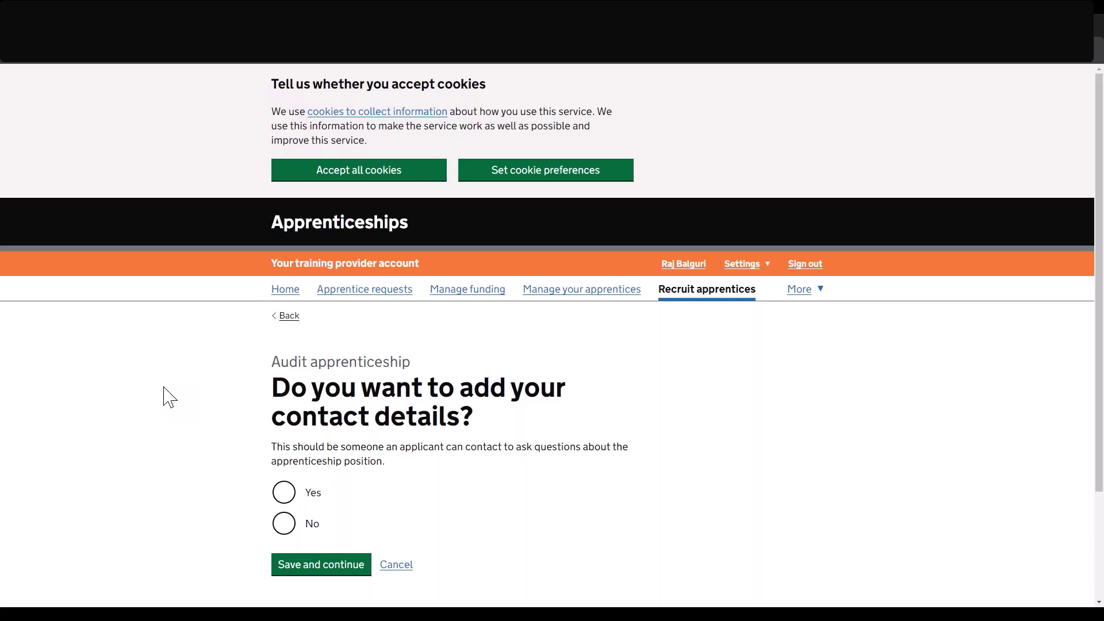
pyautogui.click(279, 531)
# Save the contact choice and set applications to come through the Find an apprenticeship website.
pyautogui.click(305, 571)
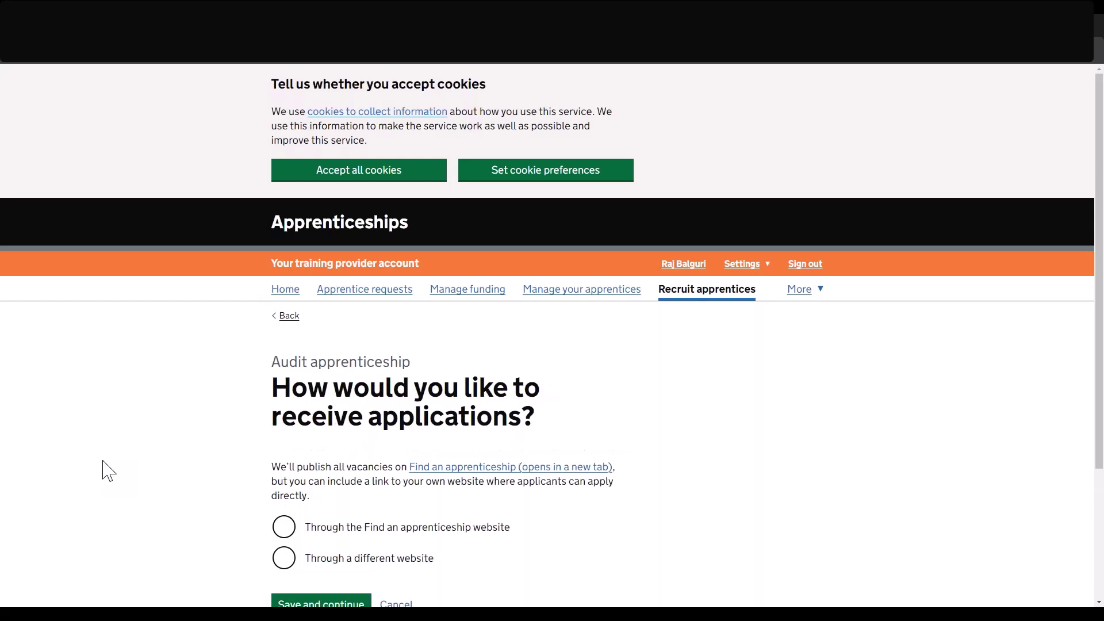
pyautogui.scroll(-2, 107, 470)
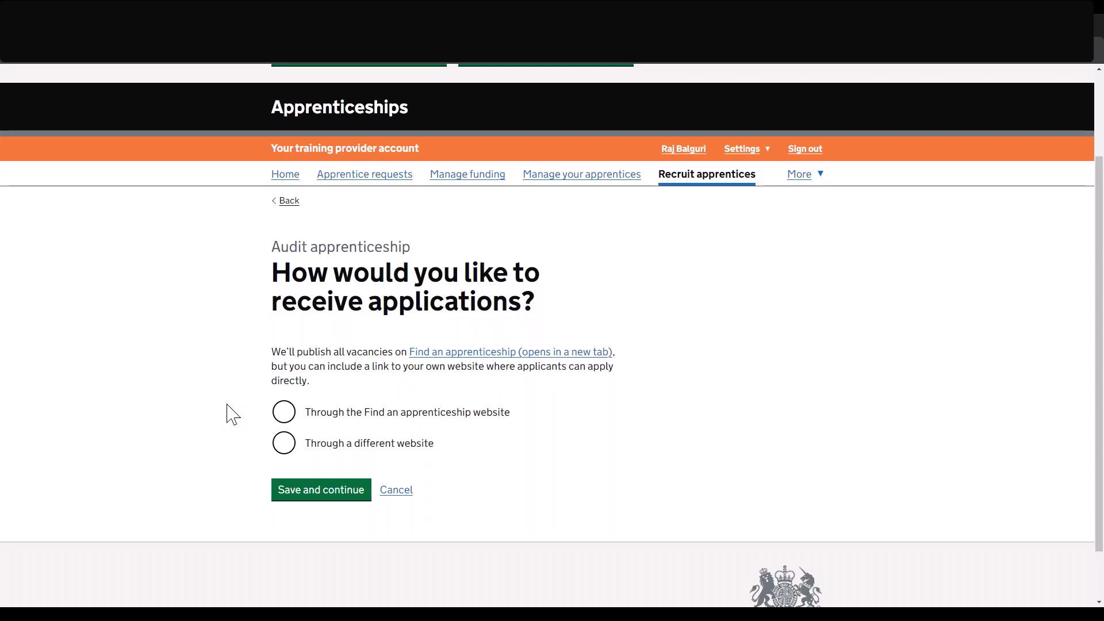
pyautogui.click(265, 410)
pyautogui.click(330, 502)
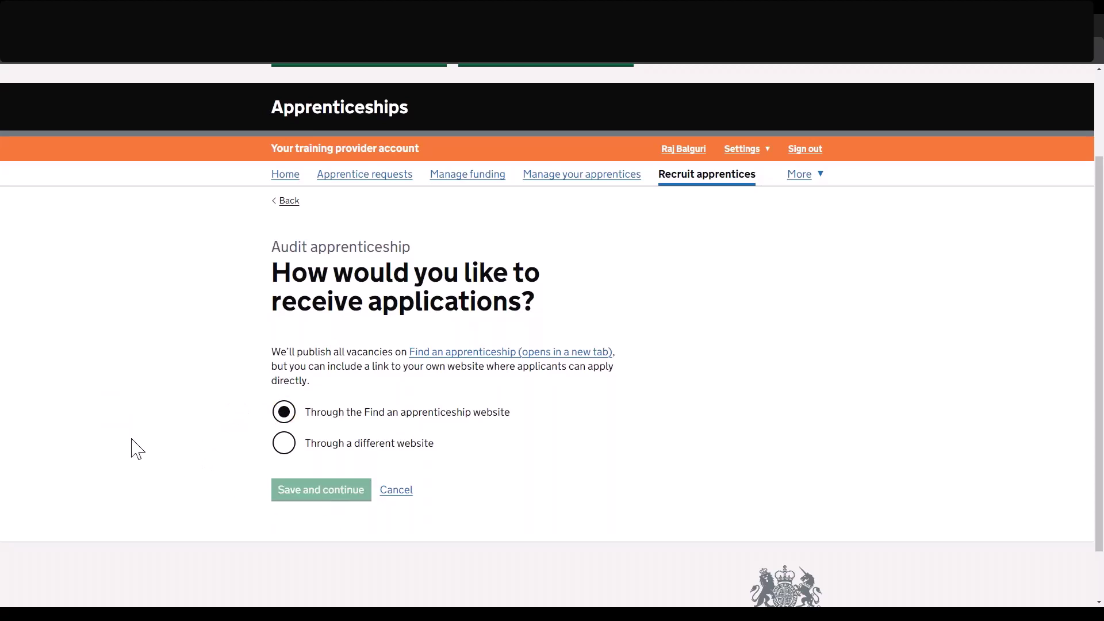
pyautogui.scroll(-3, 136, 446)
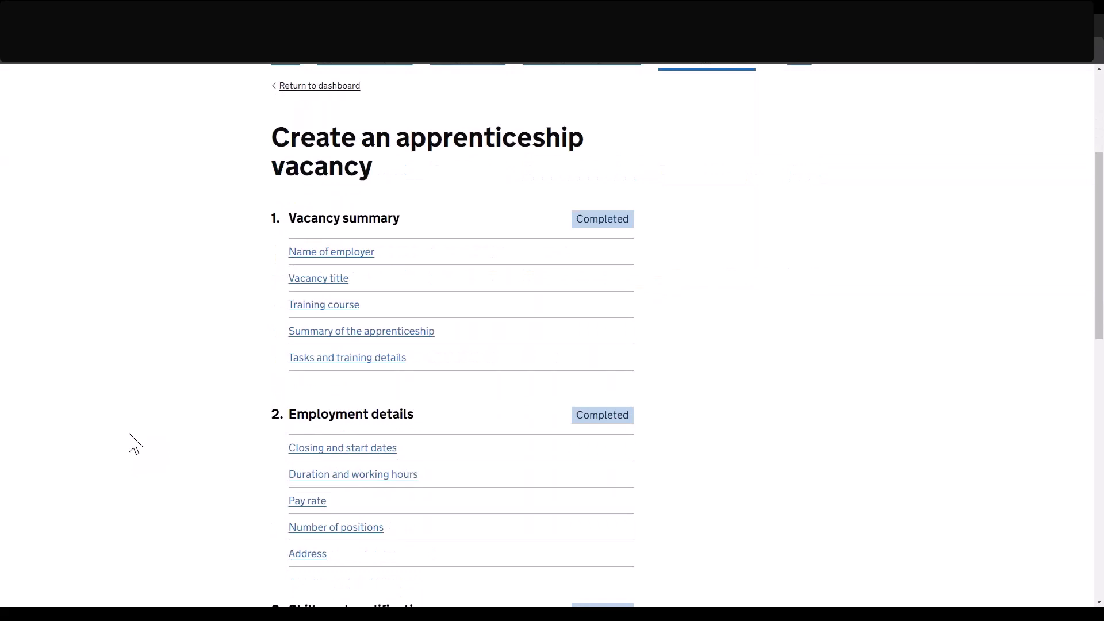
pyautogui.scroll(-2, 136, 444)
pyautogui.scroll(-8, 135, 445)
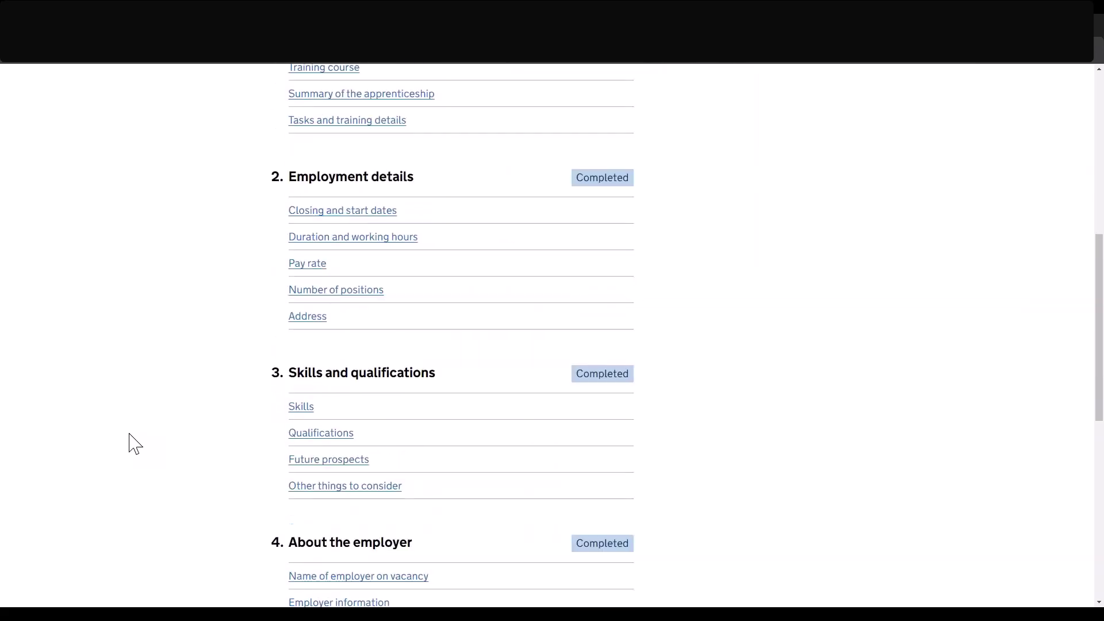
pyautogui.scroll(-1, 130, 435)
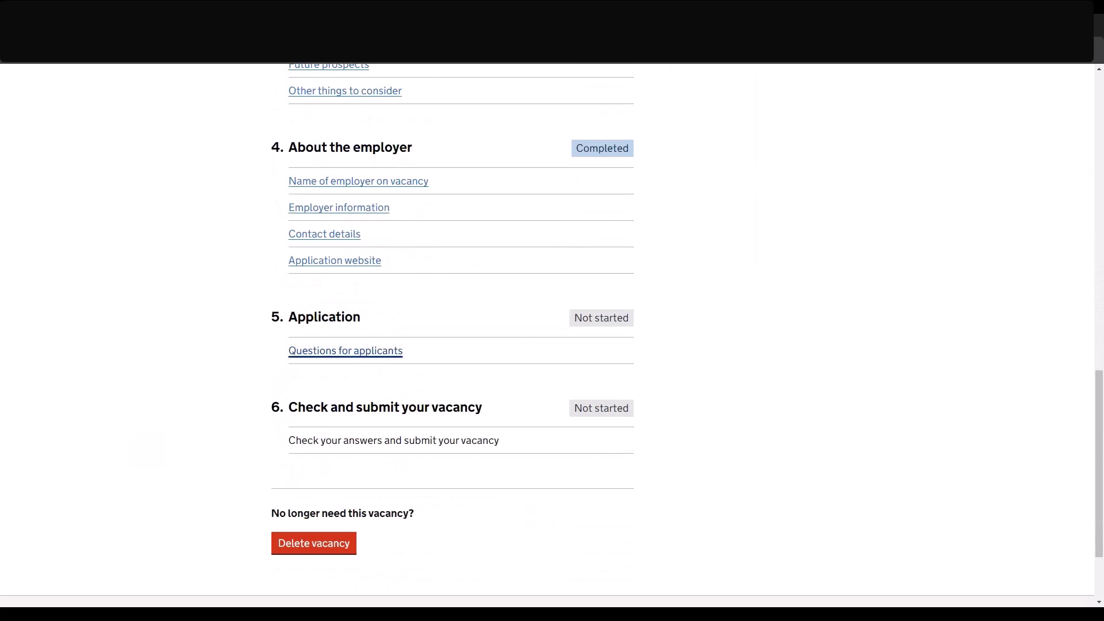
# Save Questions for applicants with both fields blank.
pyautogui.click(370, 352)
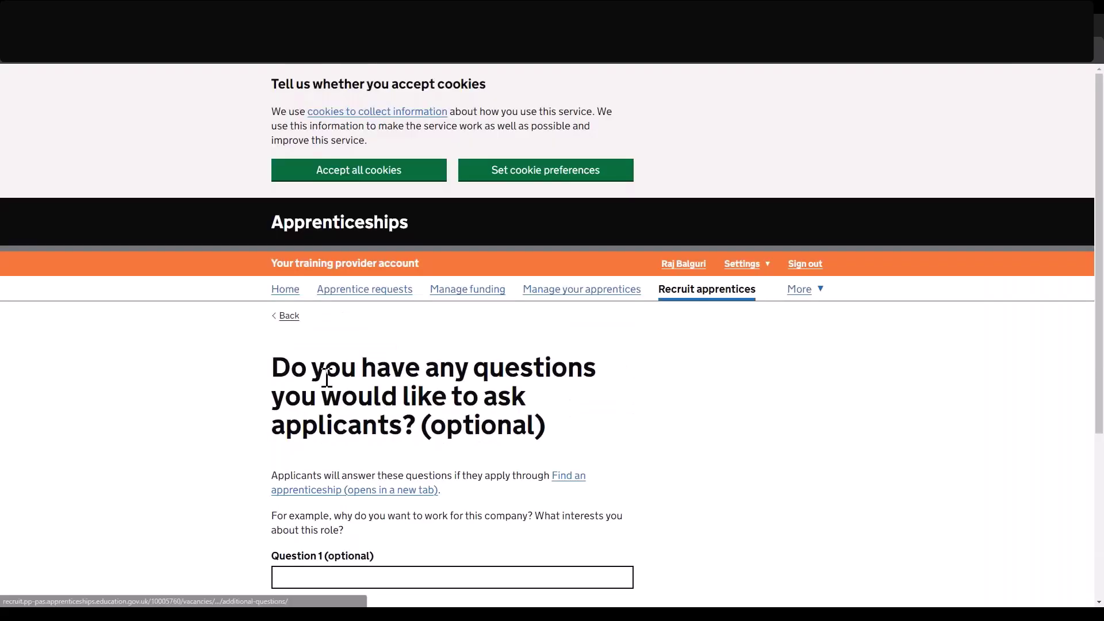
pyautogui.scroll(-3, 37, 390)
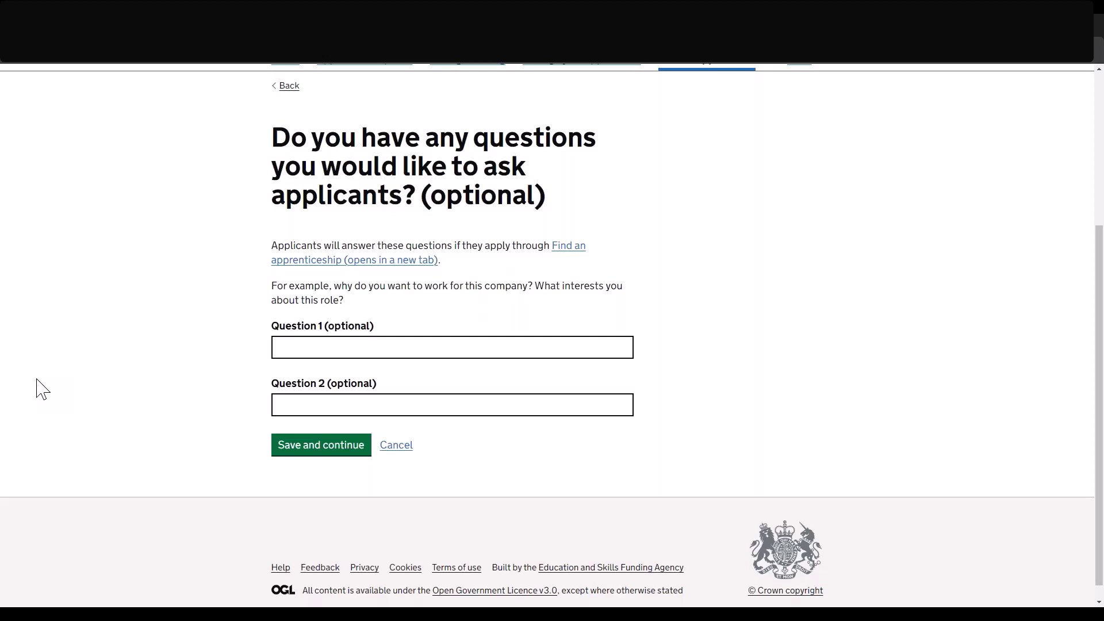
pyautogui.click(314, 451)
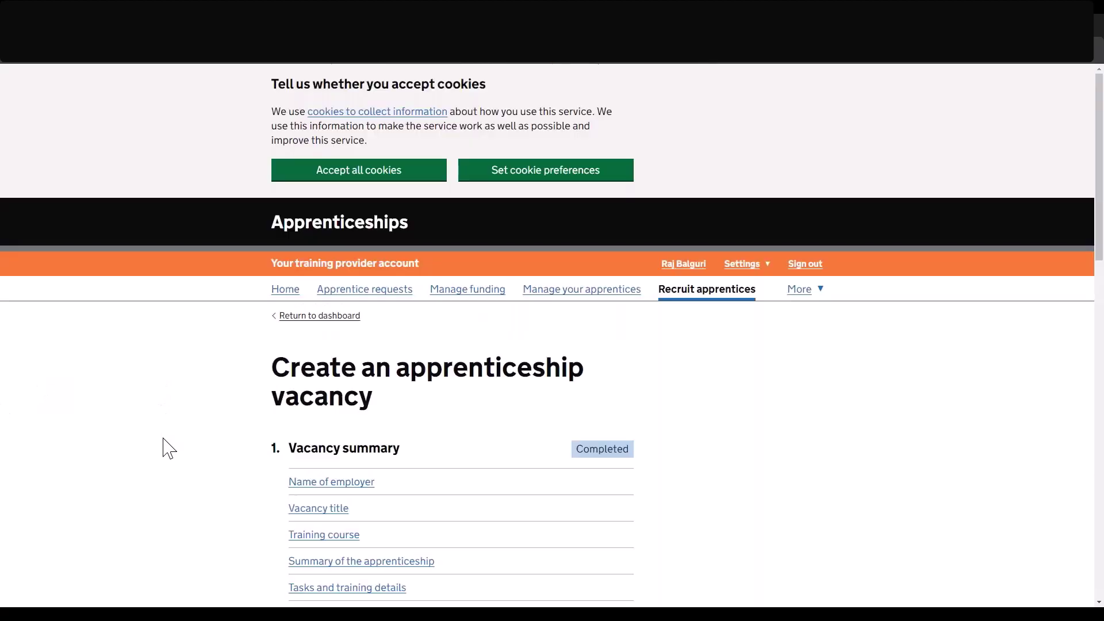
pyautogui.scroll(-6, 169, 448)
pyautogui.scroll(-10, 168, 449)
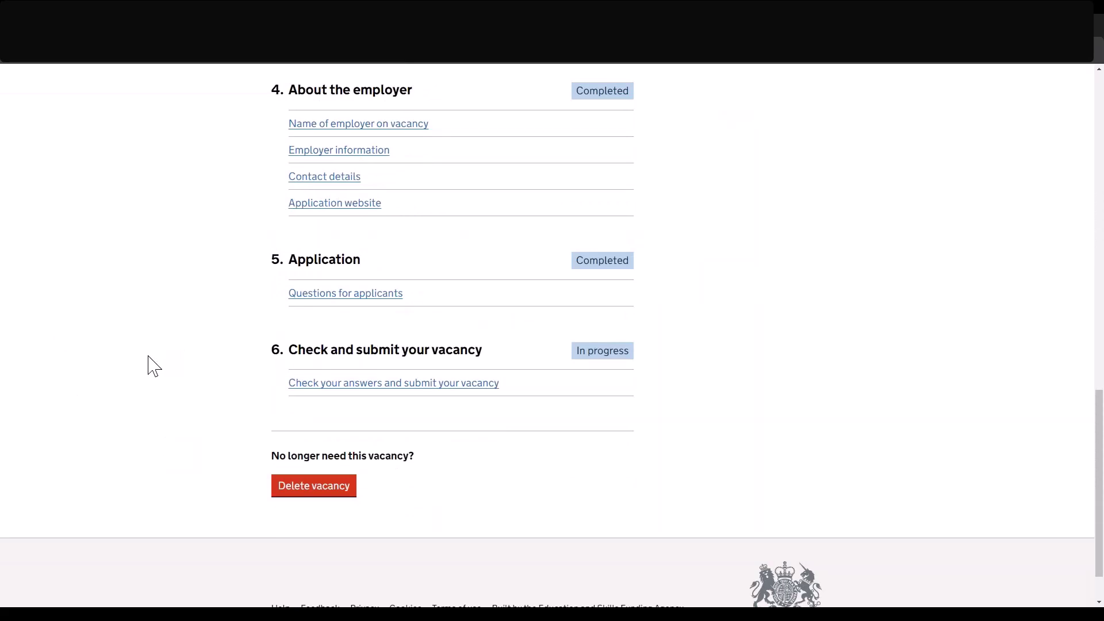
pyautogui.click(371, 384)
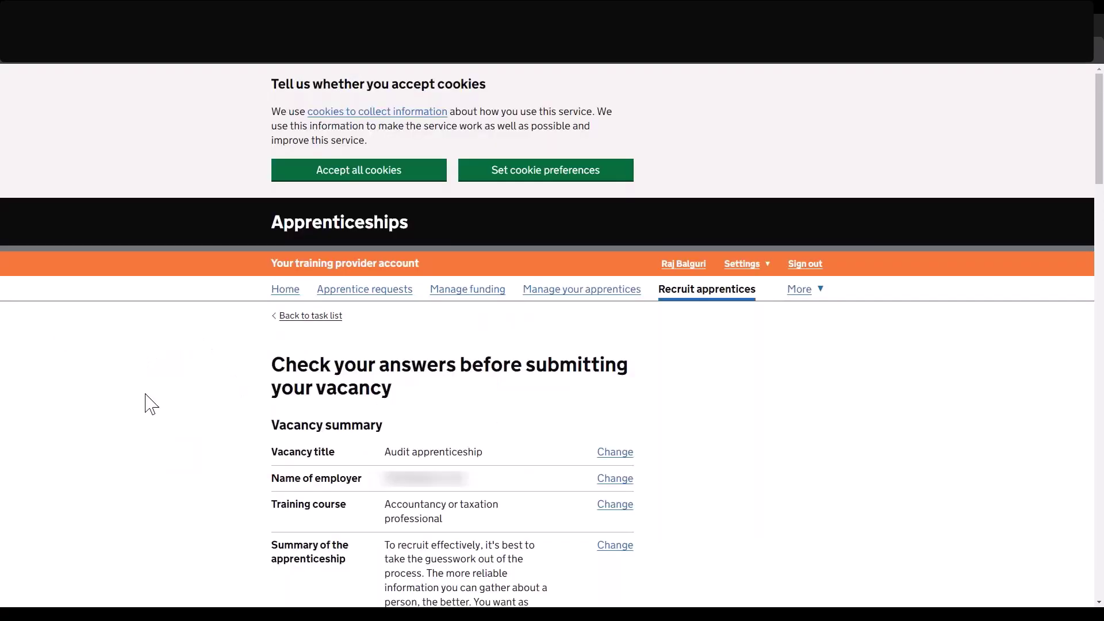
# Scroll through the Audit apprenticeship summary down to the Now submit your vacancy declaration.
pyautogui.scroll(-3, 151, 404)
pyautogui.scroll(-9, 151, 405)
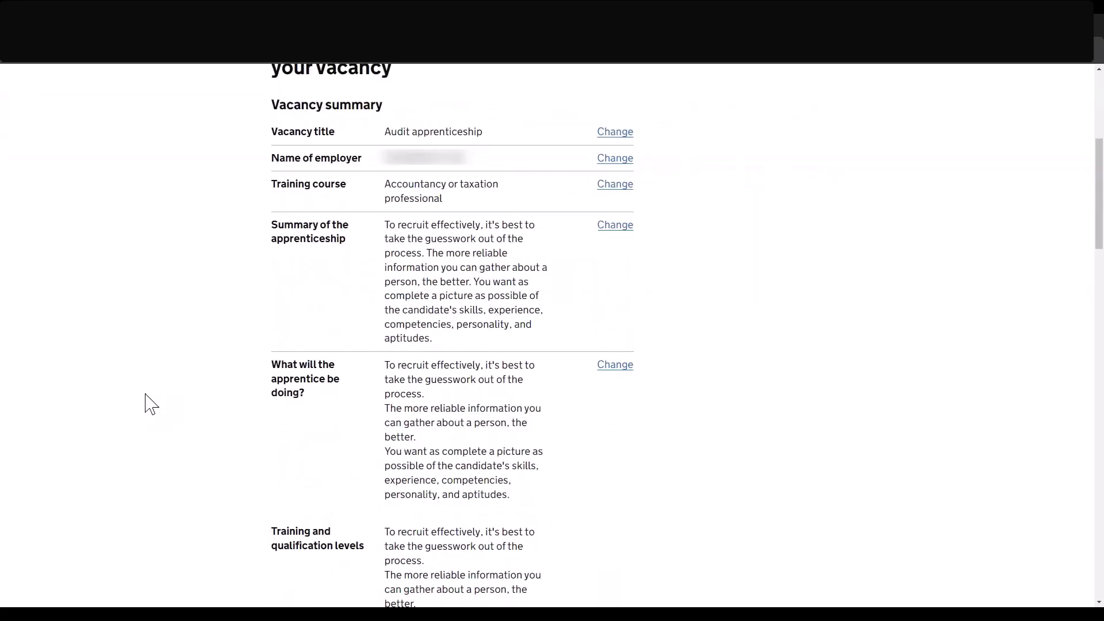
pyautogui.scroll(-4, 151, 404)
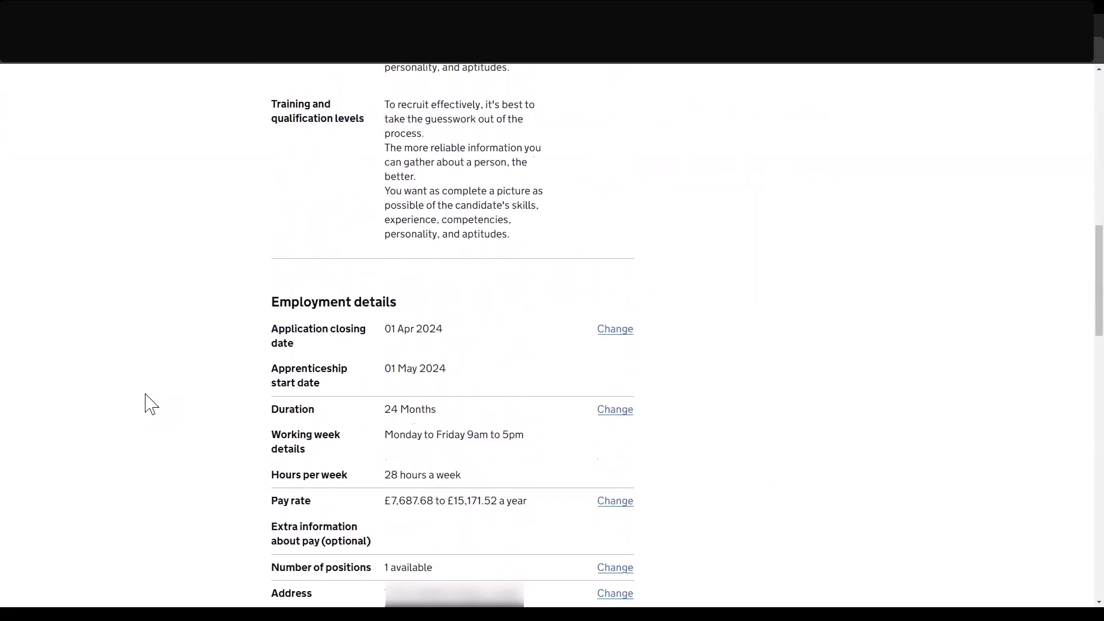
pyautogui.scroll(-2, 152, 404)
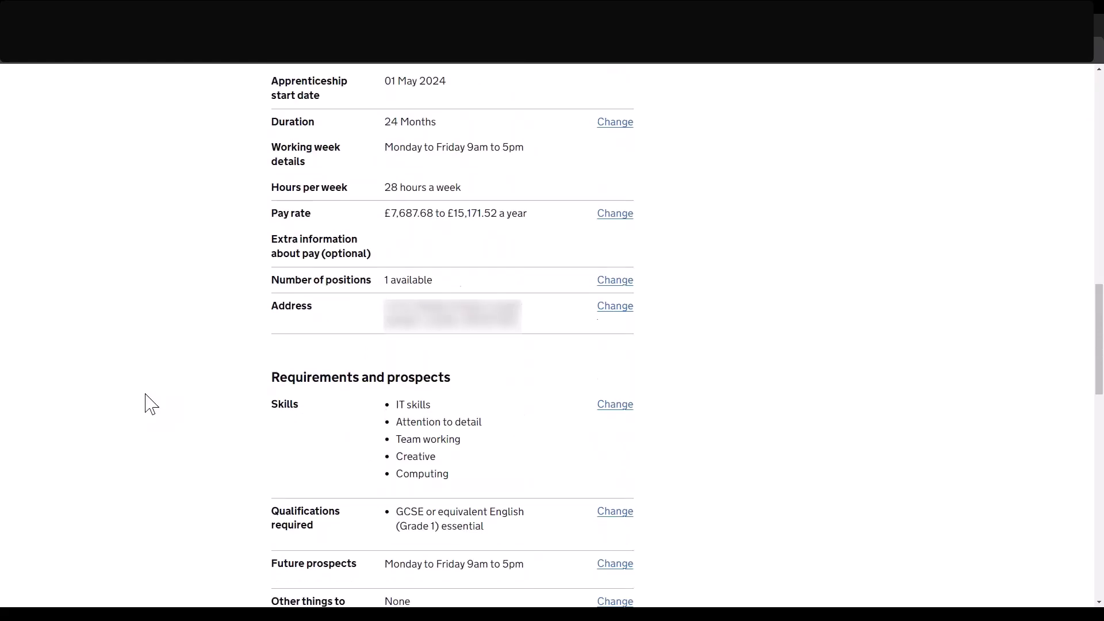
pyautogui.scroll(-4, 152, 404)
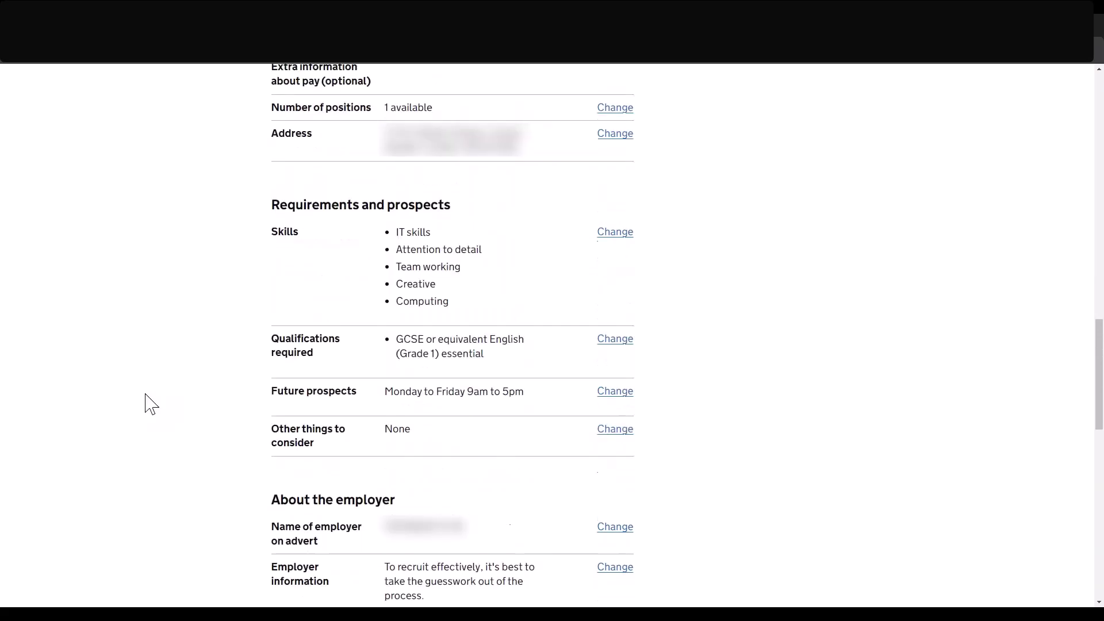
pyautogui.scroll(-1, 151, 404)
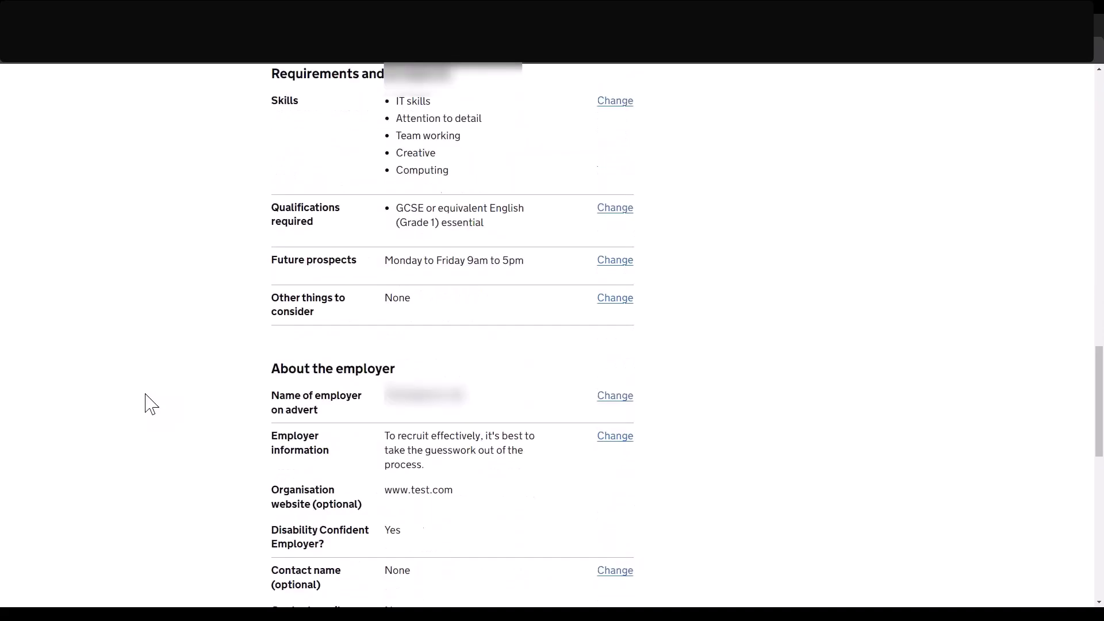
pyautogui.scroll(-5, 151, 404)
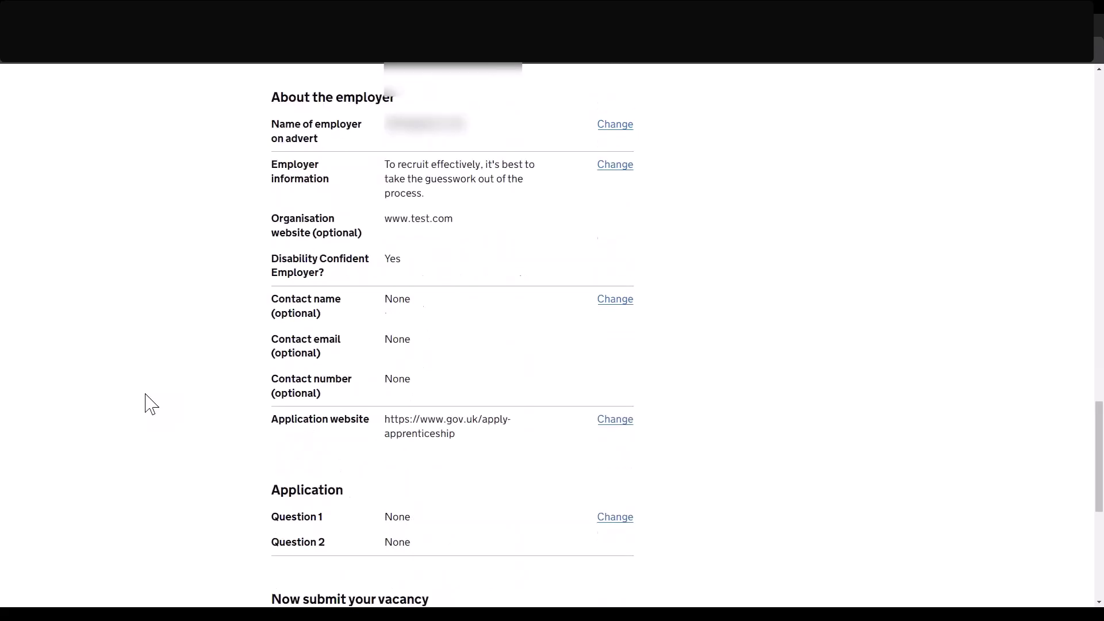
pyautogui.scroll(-4, 151, 404)
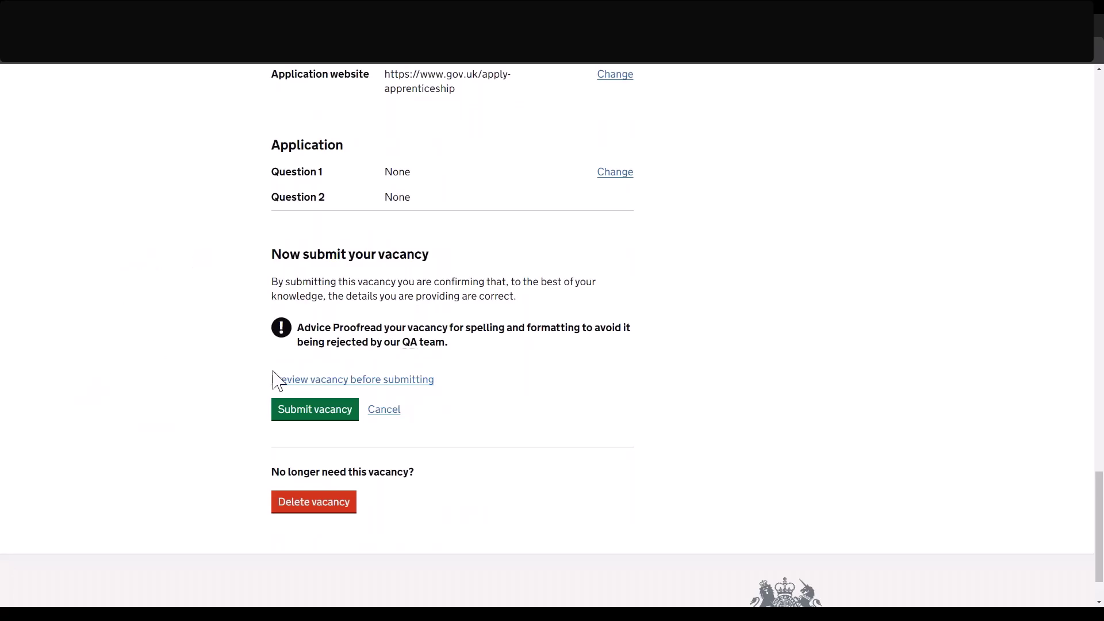
pyautogui.click(381, 385)
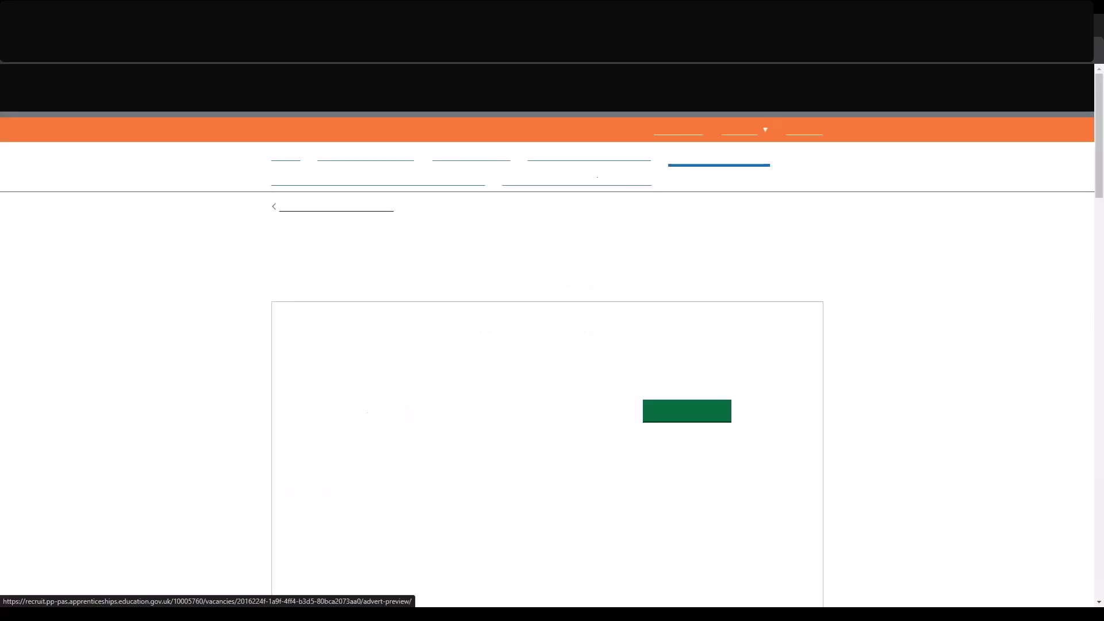
pyautogui.scroll(-1, 380, 387)
pyautogui.scroll(-2, 552, 334)
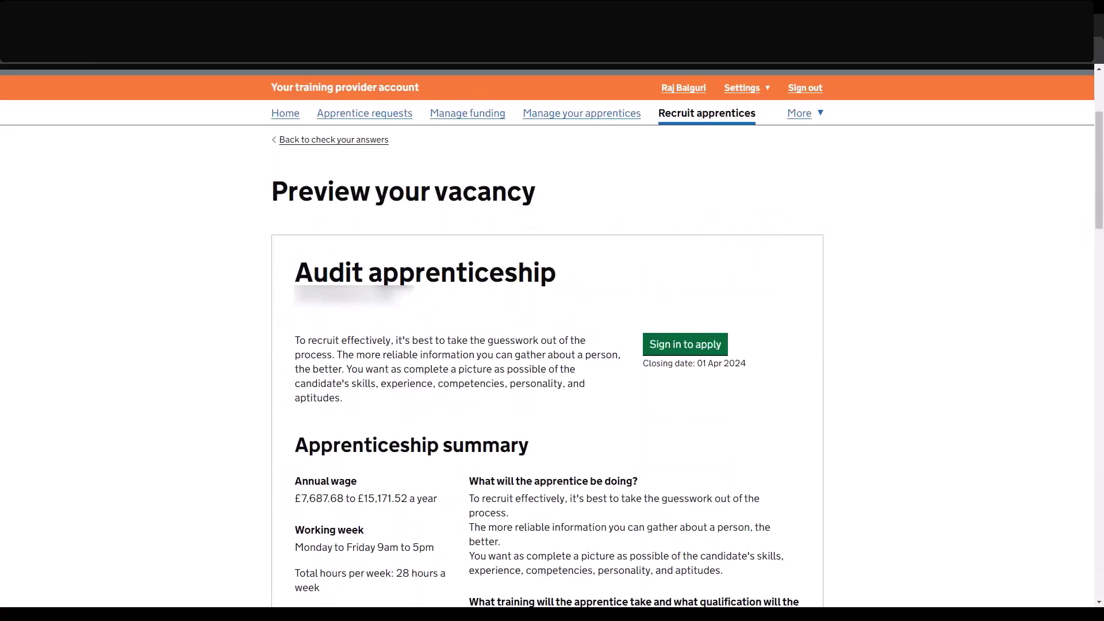
pyautogui.scroll(-1, 552, 333)
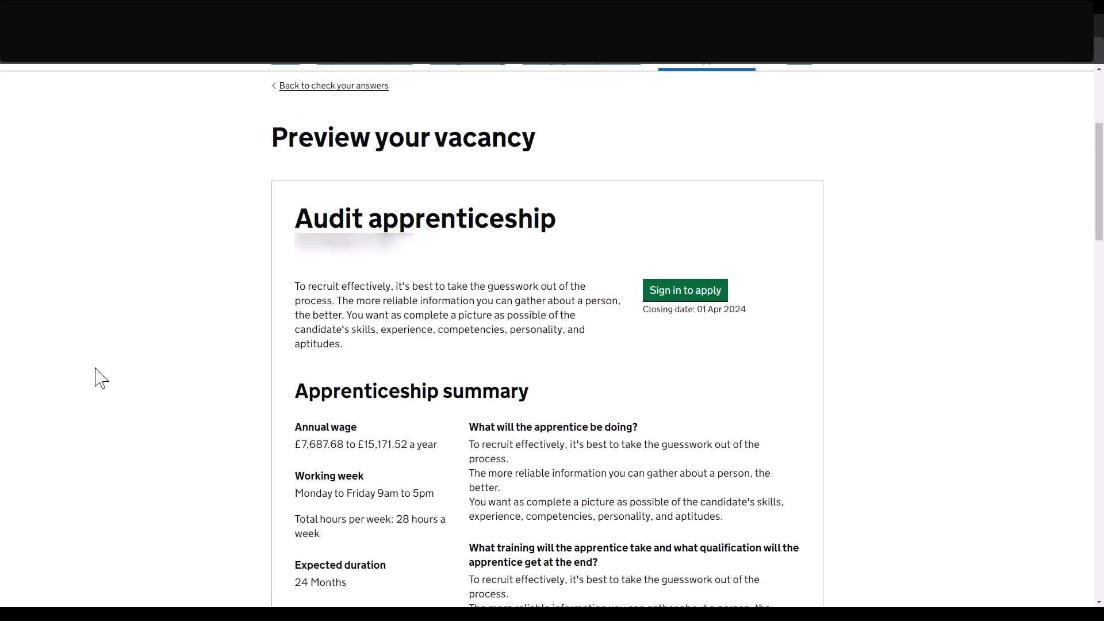
pyautogui.scroll(-1, 101, 378)
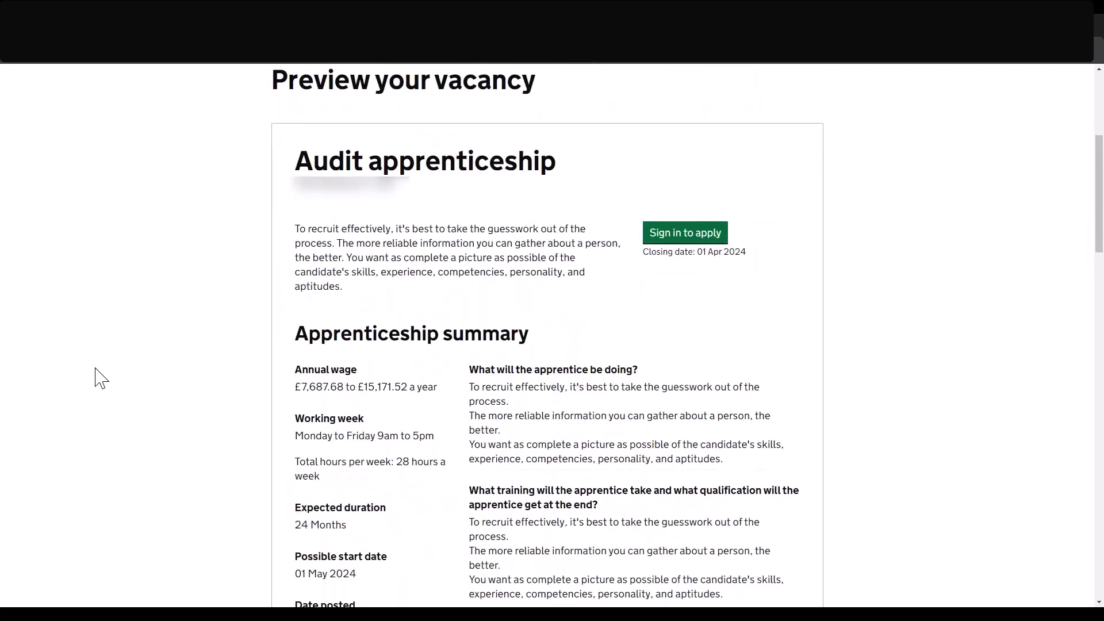
pyautogui.scroll(-1, 101, 378)
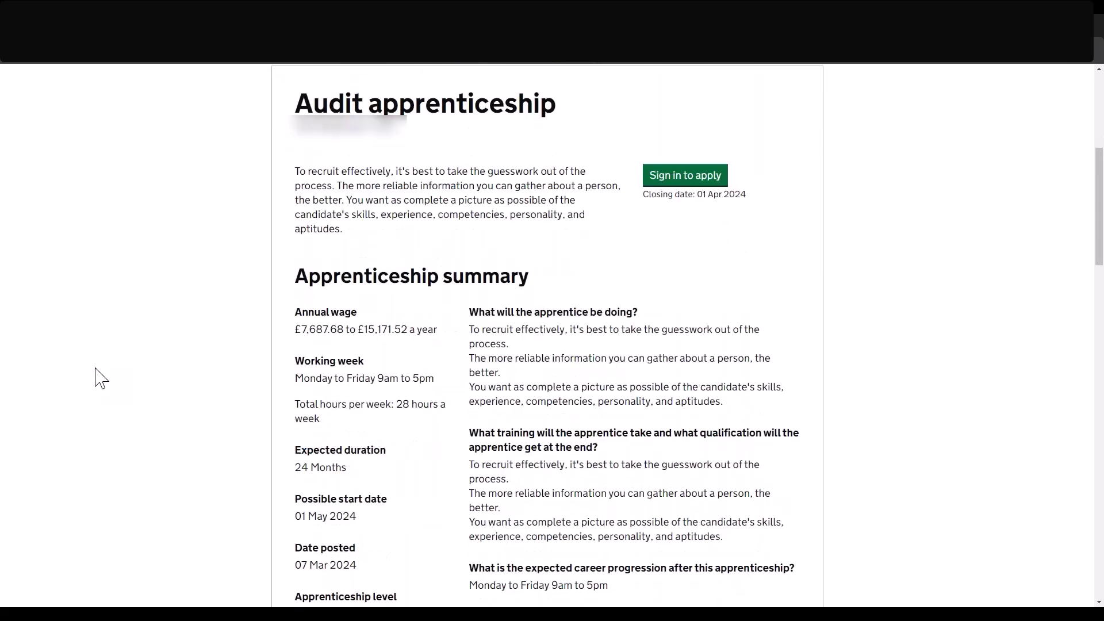
pyautogui.scroll(-5, 100, 378)
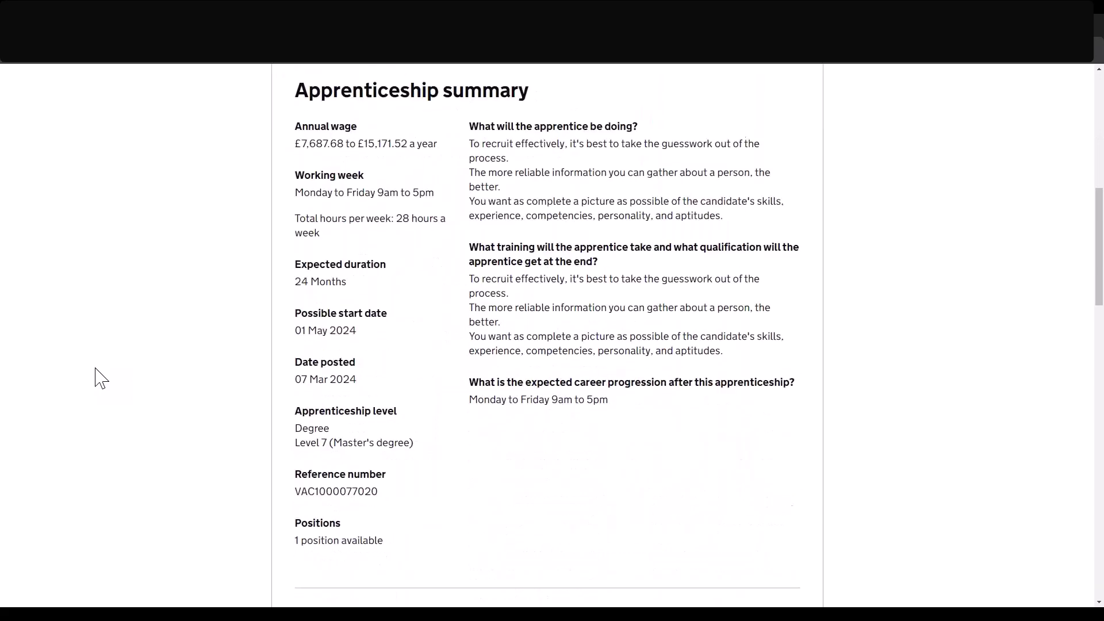
pyautogui.scroll(-6, 101, 377)
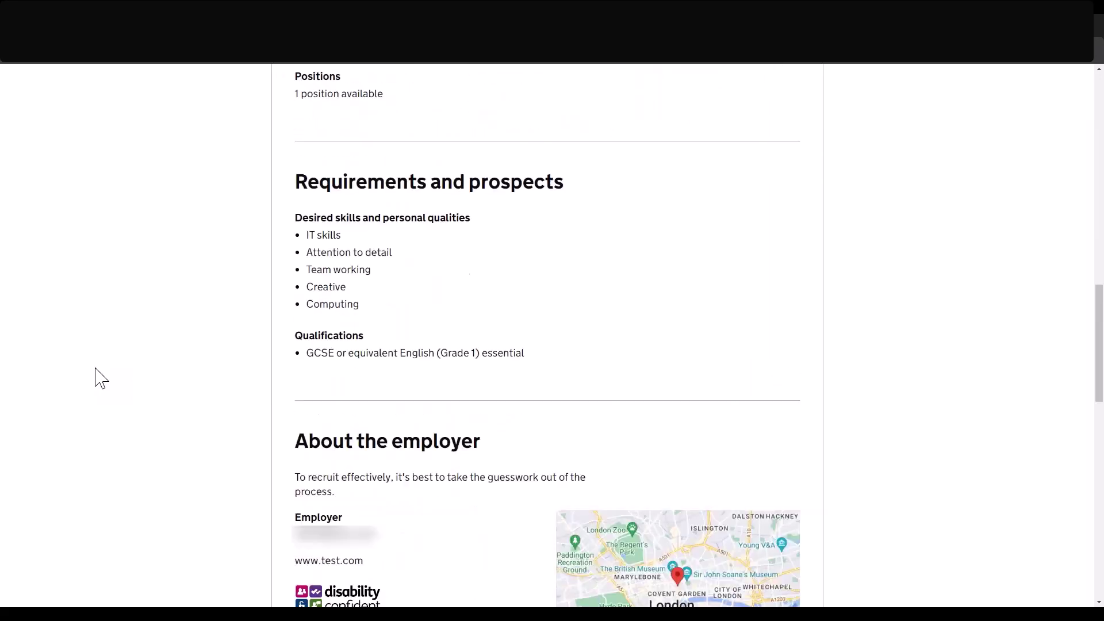
pyautogui.scroll(-12, 101, 378)
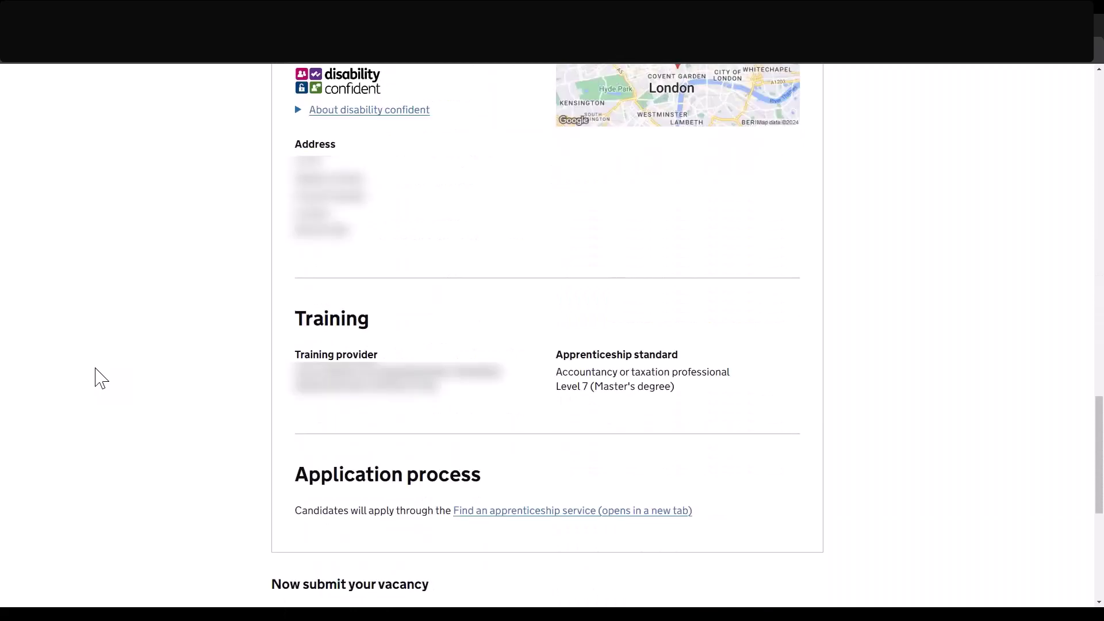
pyautogui.scroll(-2, 100, 378)
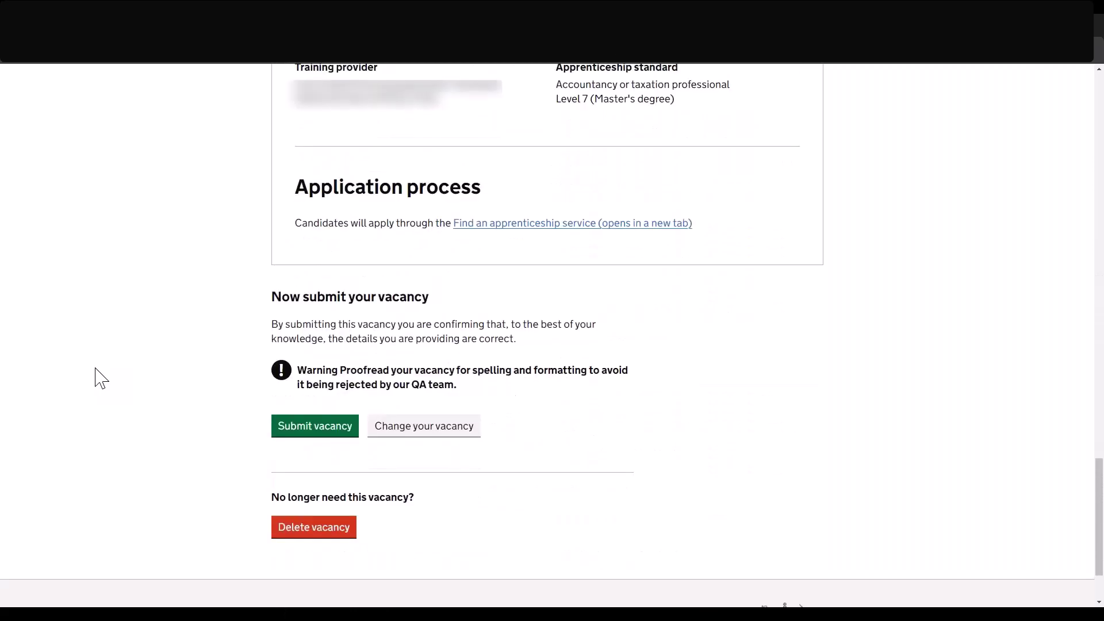
pyautogui.scroll(-2, 101, 378)
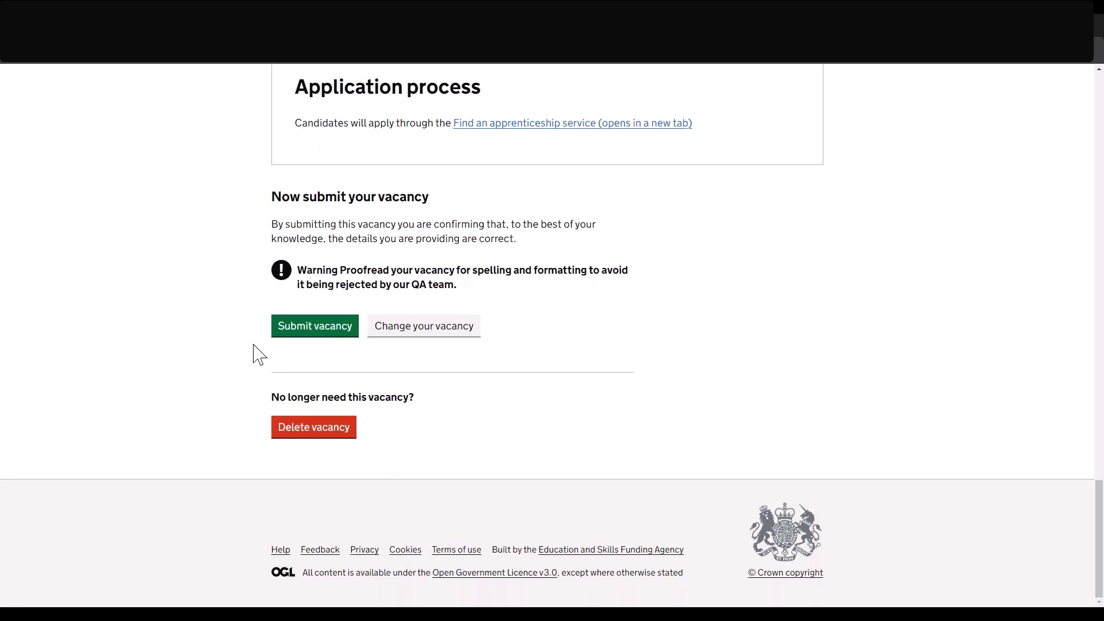
pyautogui.click(287, 331)
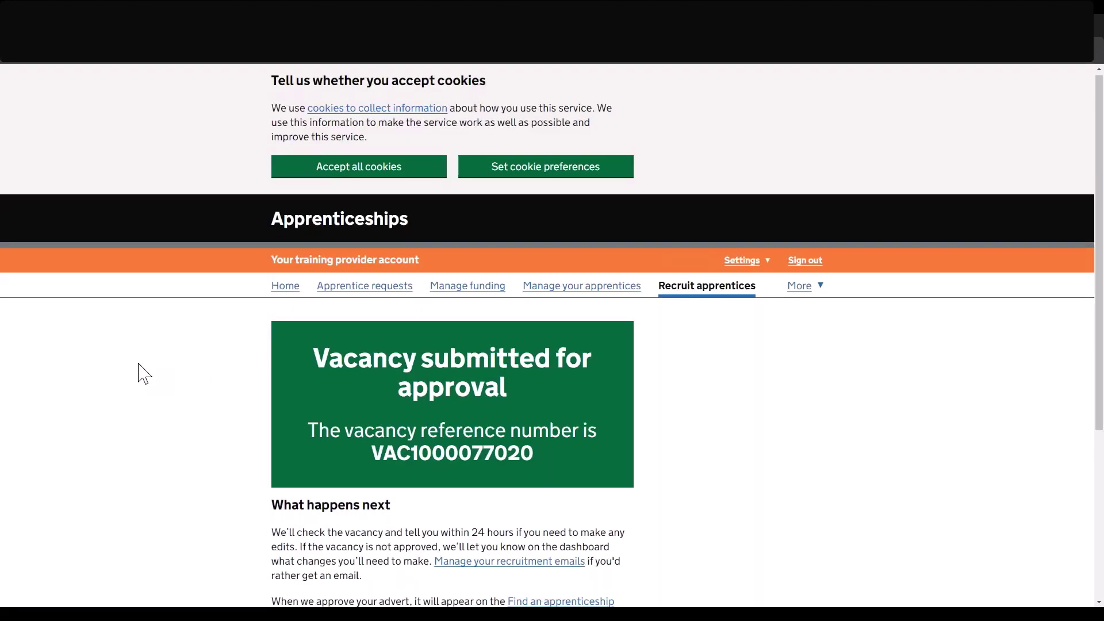
pyautogui.scroll(-2, 144, 374)
pyautogui.scroll(-1, 144, 374)
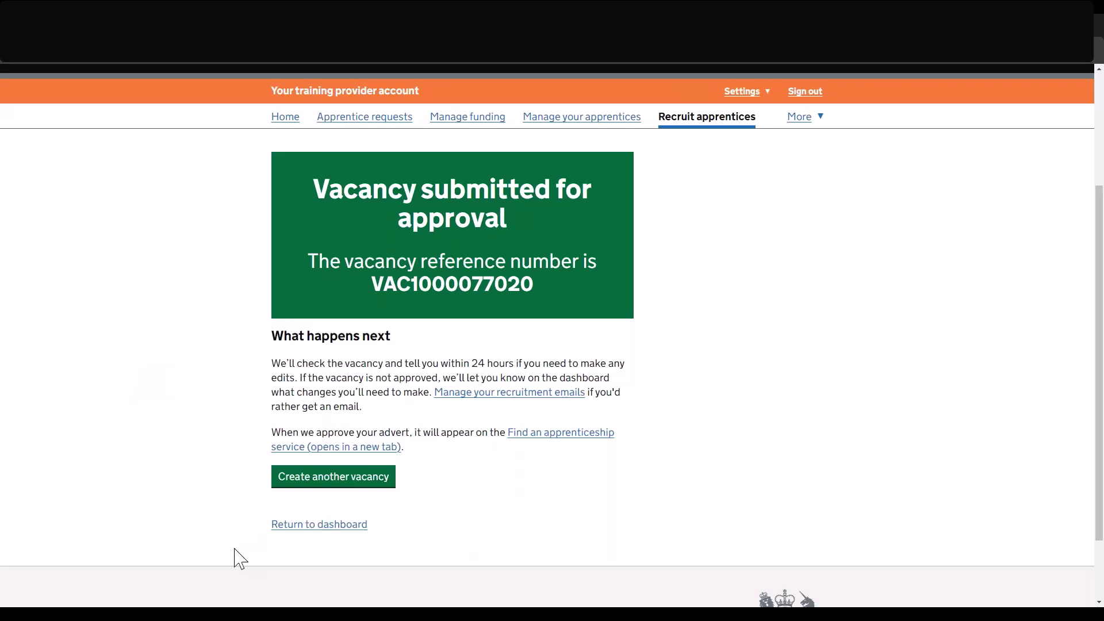
pyautogui.click(307, 523)
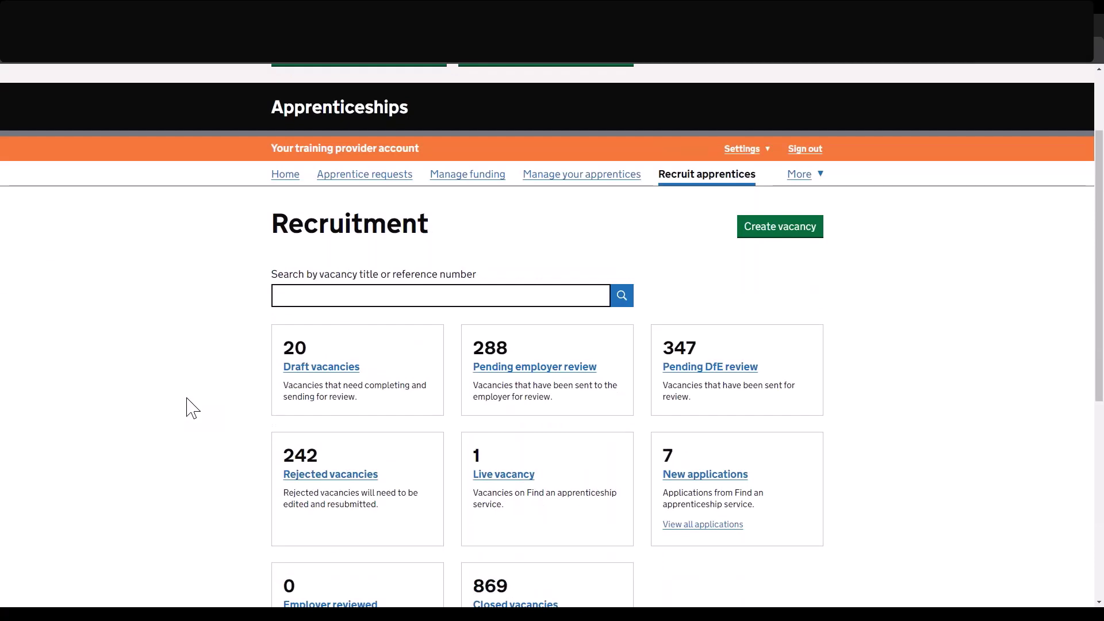
# Review the dashboard counts: 347 pending DfE review, 1 live and 1767 vacancies in total.
pyautogui.scroll(-1, 193, 408)
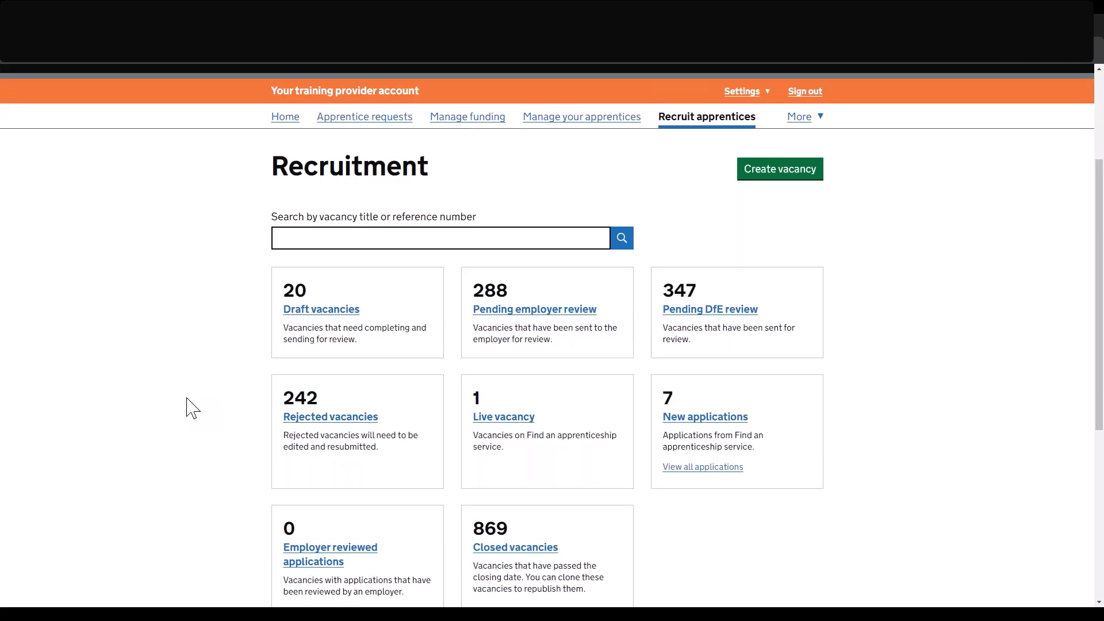
pyautogui.scroll(-1, 192, 409)
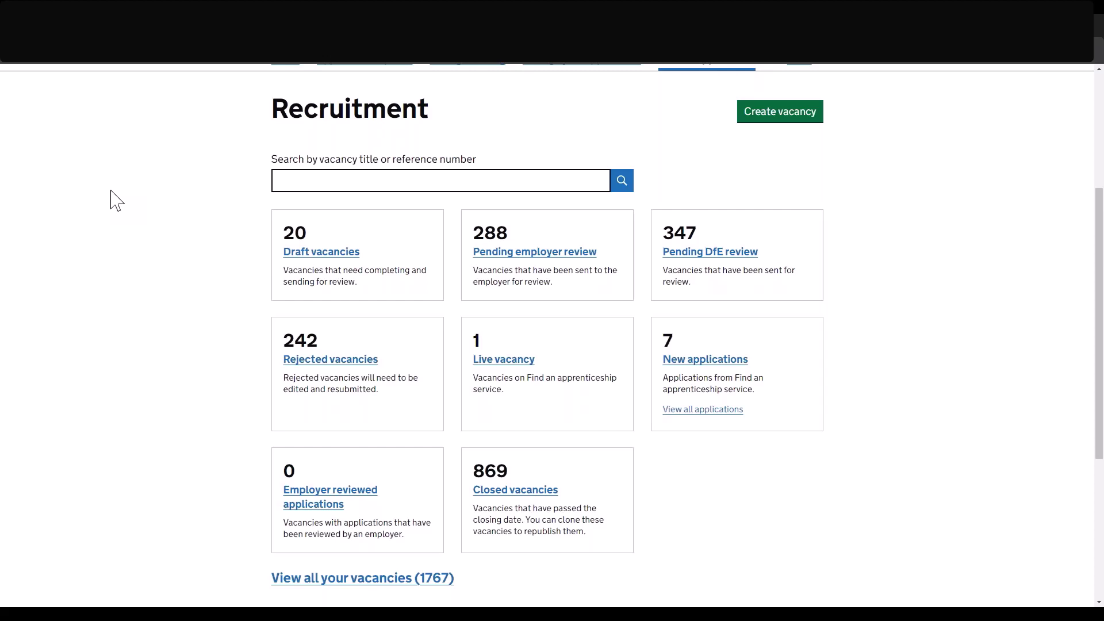
pyautogui.scroll(-2, 115, 200)
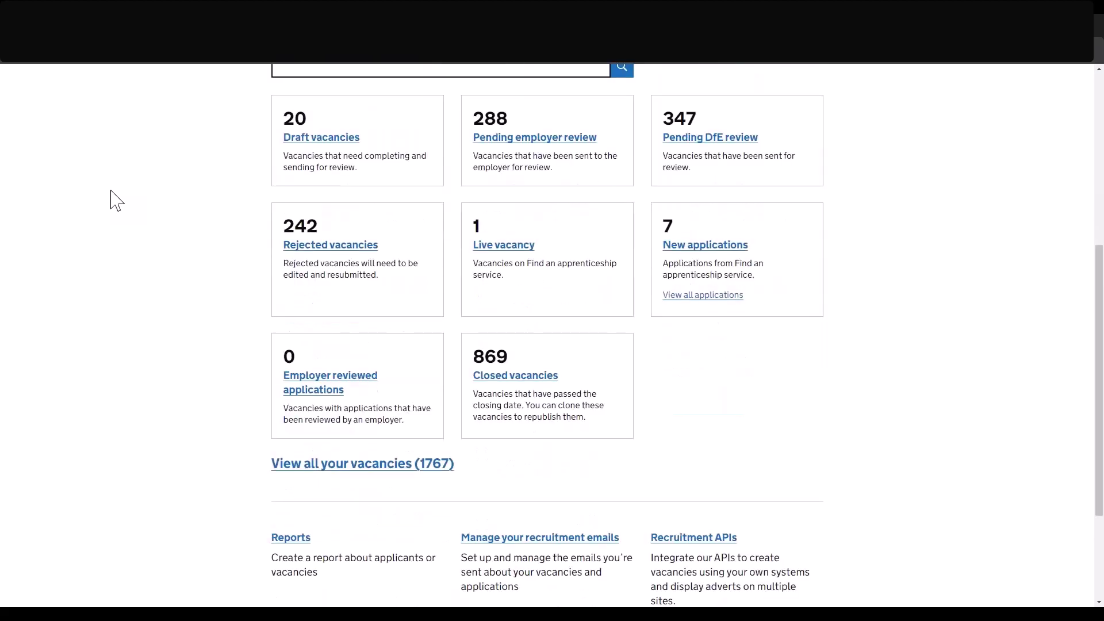
pyautogui.scroll(2, 115, 200)
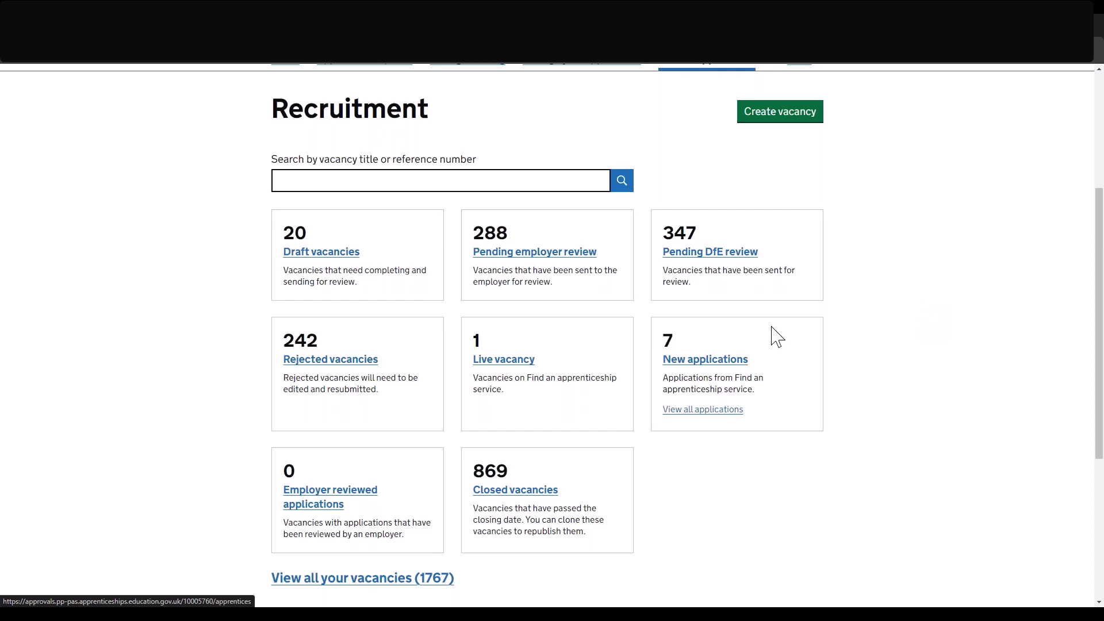
pyautogui.click(726, 359)
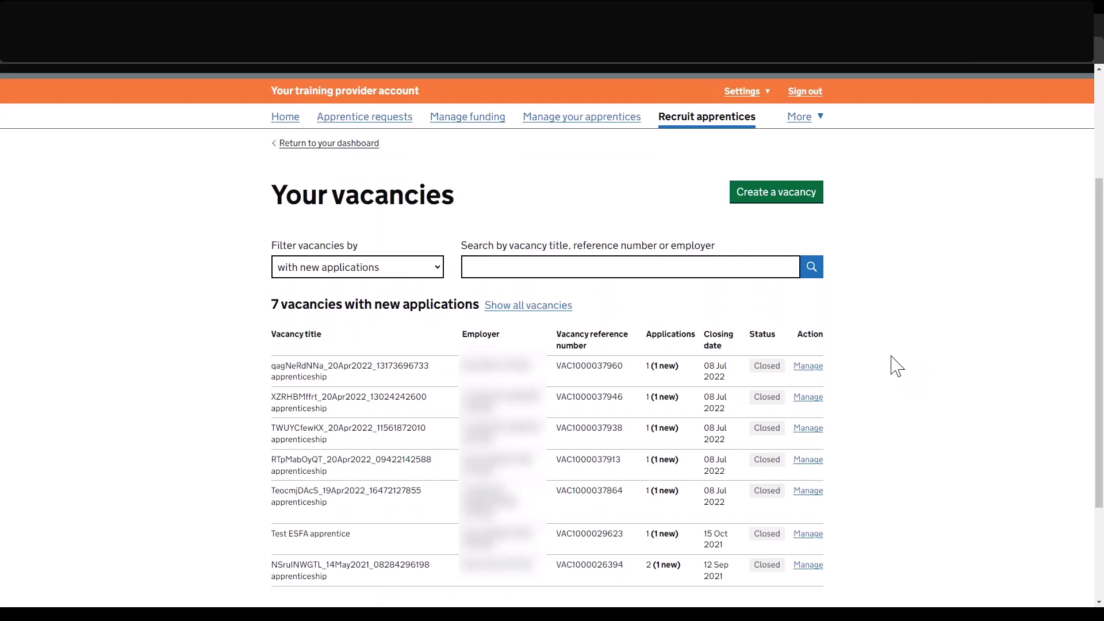
pyautogui.scroll(-1, 851, 350)
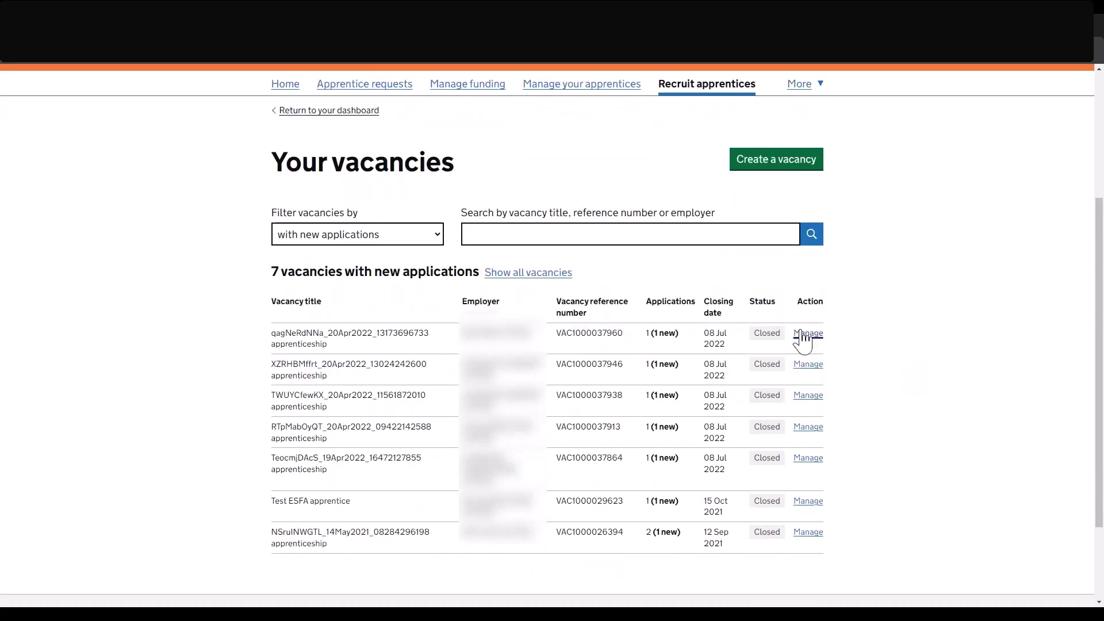
pyautogui.click(806, 334)
pyautogui.scroll(-8, 889, 392)
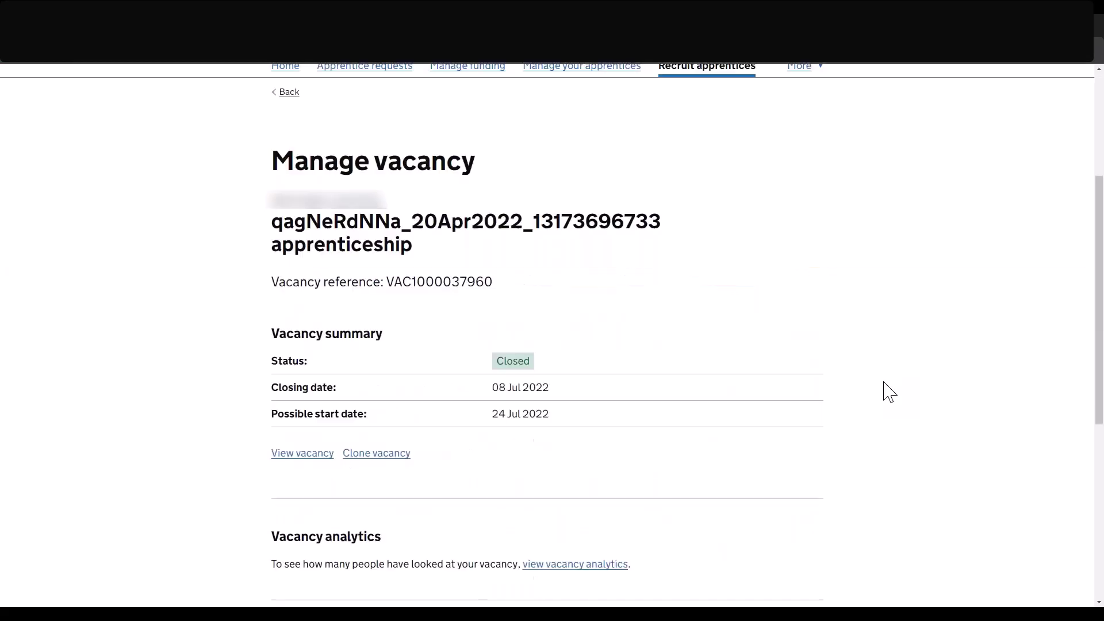
pyautogui.scroll(-3, 889, 393)
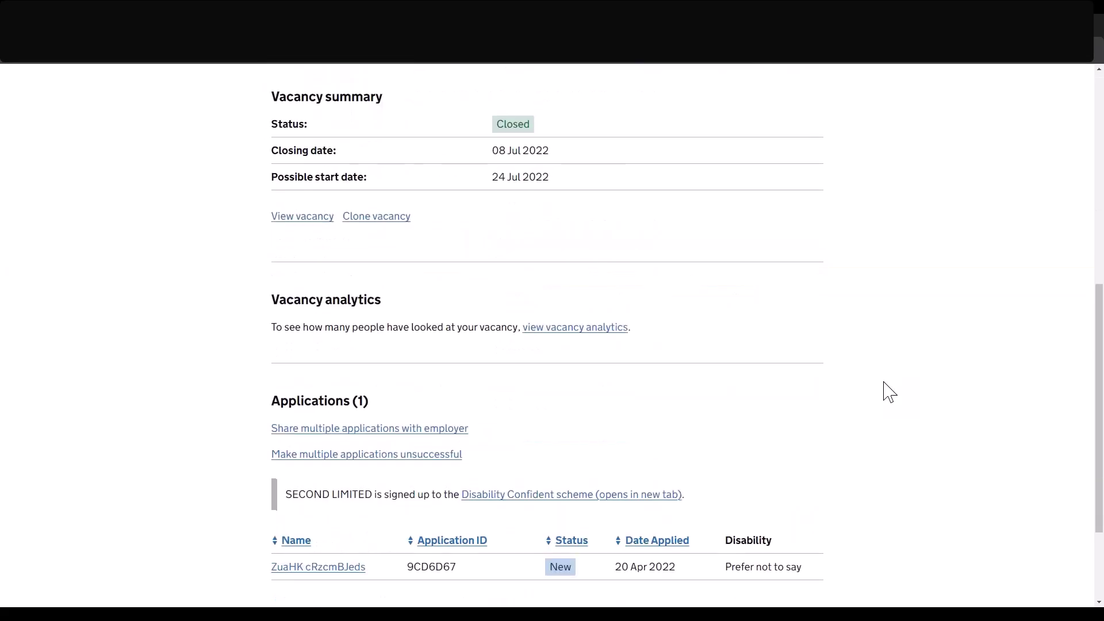
pyautogui.scroll(1, 889, 393)
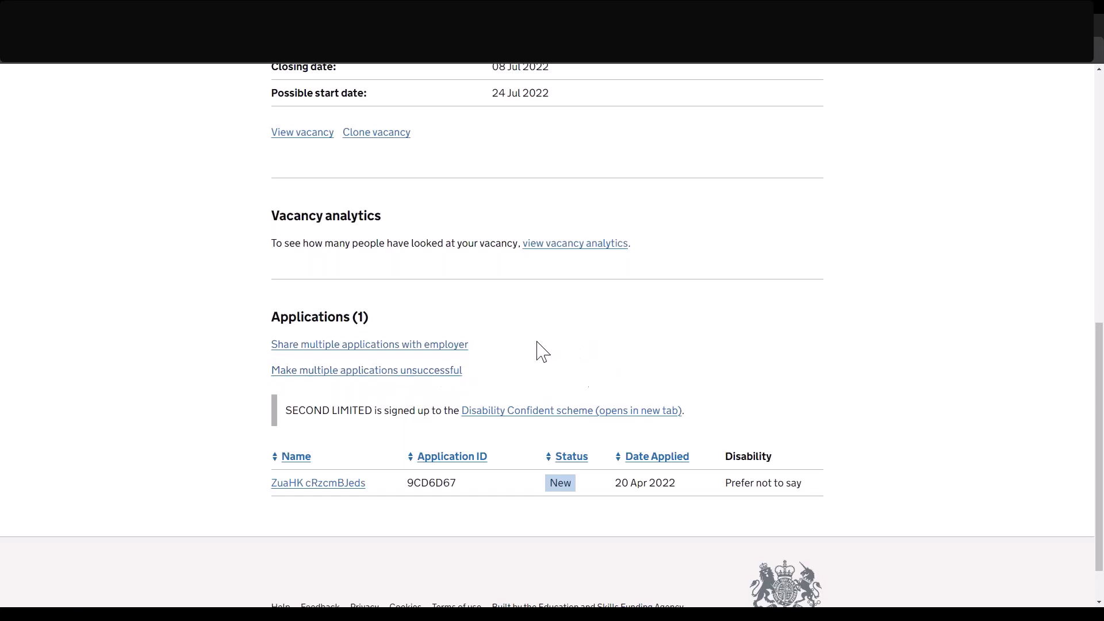
# Select the single new application and share it with the employer, answering Yes.
pyautogui.click(447, 347)
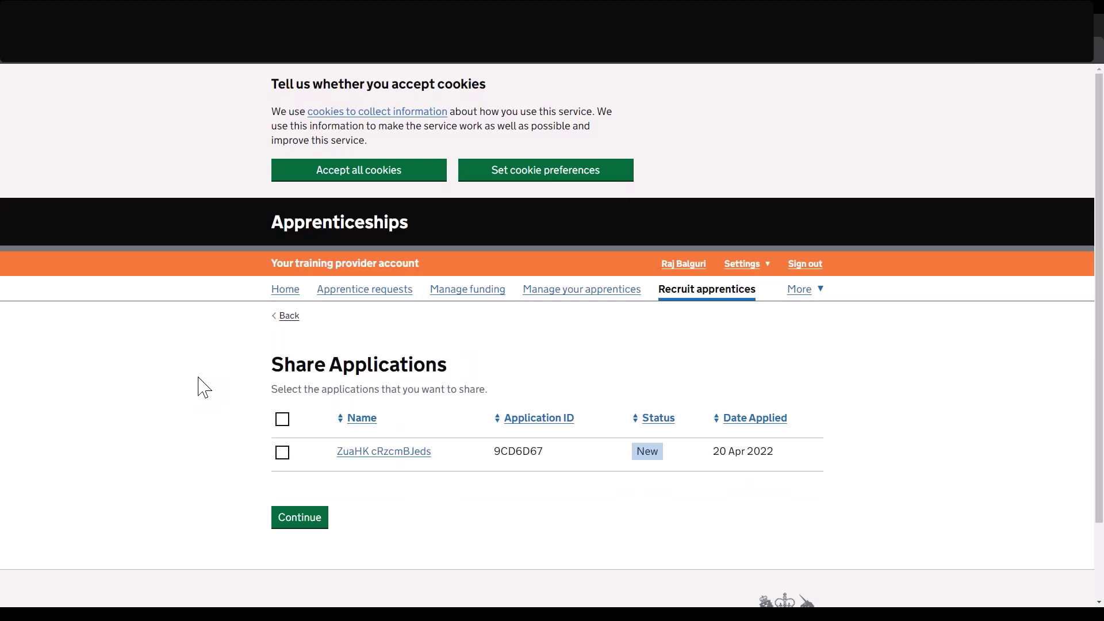
pyautogui.click(282, 452)
pyautogui.click(298, 523)
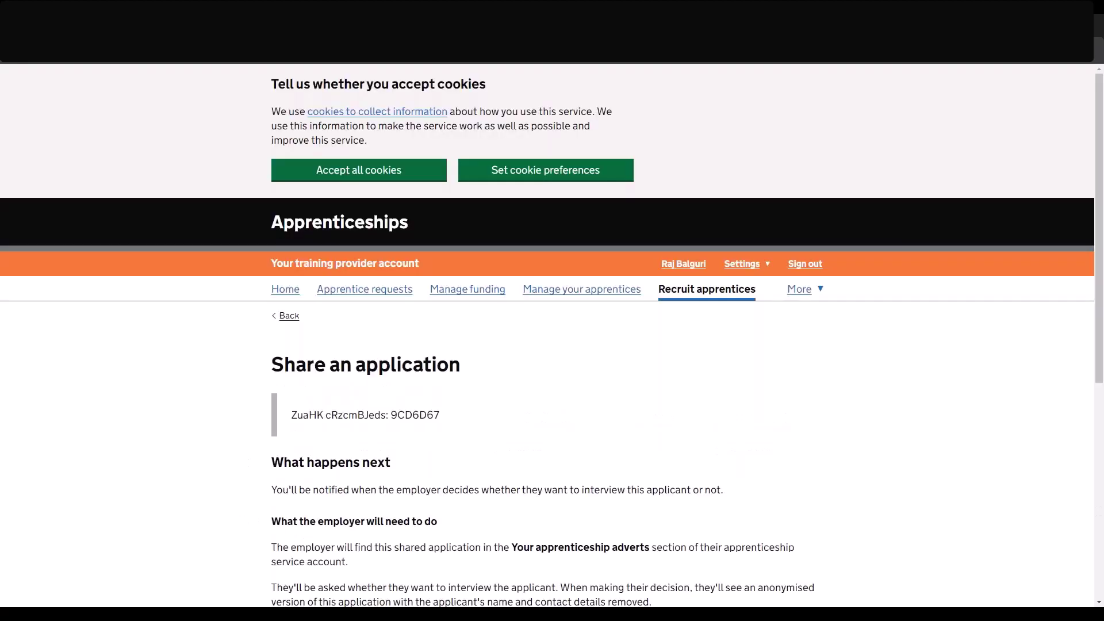
pyautogui.scroll(-6, 552, 333)
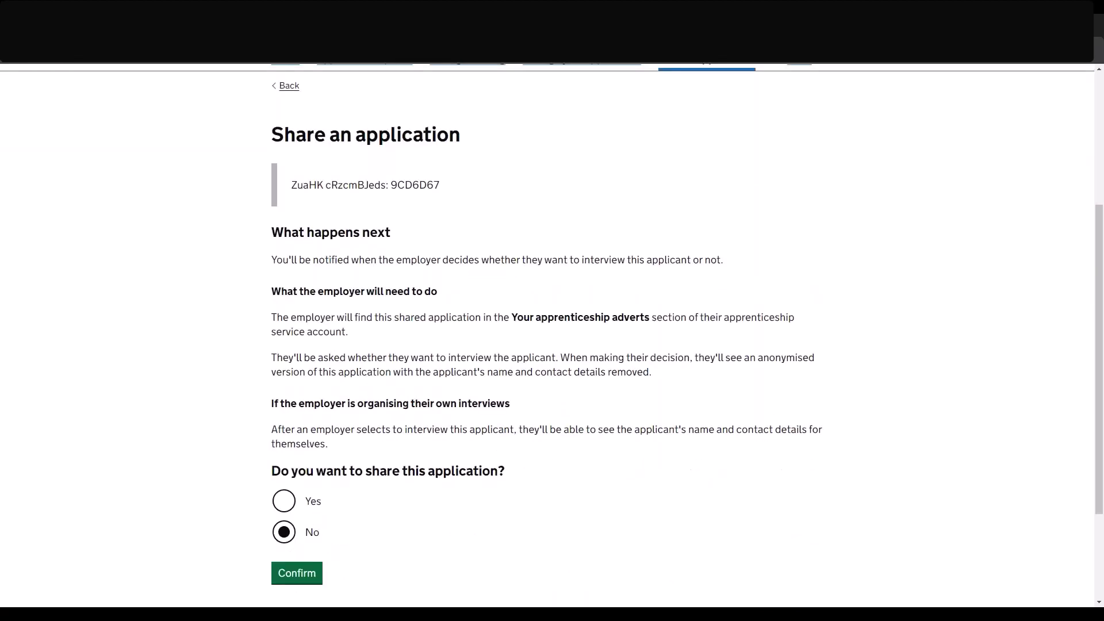
pyautogui.scroll(2, 451, 551)
pyautogui.click(290, 505)
pyautogui.click(298, 577)
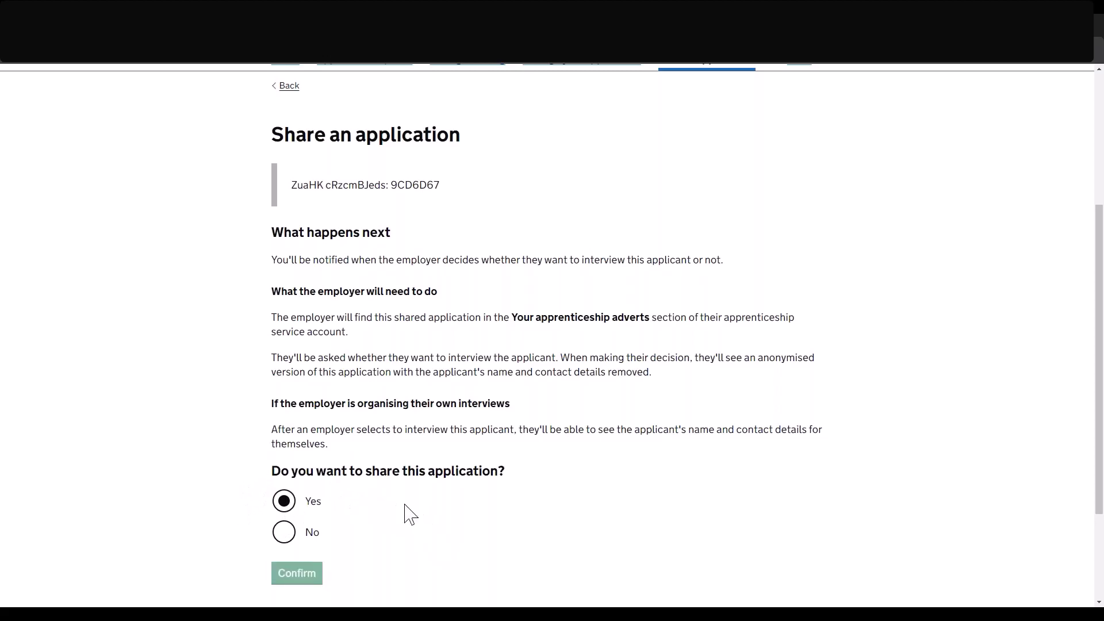
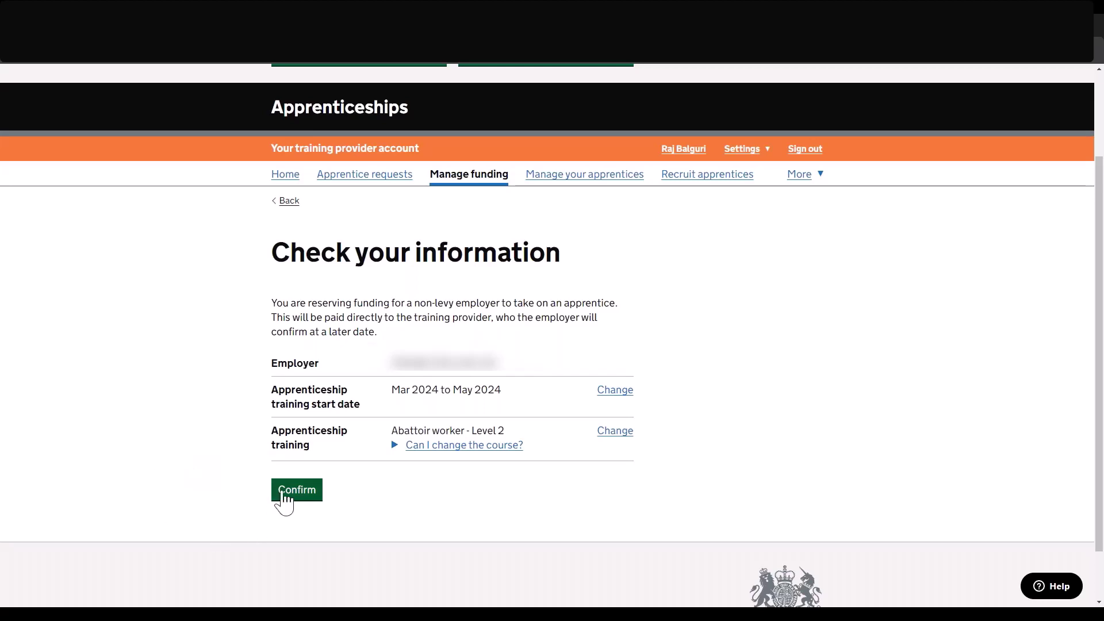
# Confirm the Abattoir worker - Level 2 funding reservation and view the What's next? options.
pyautogui.click(283, 494)
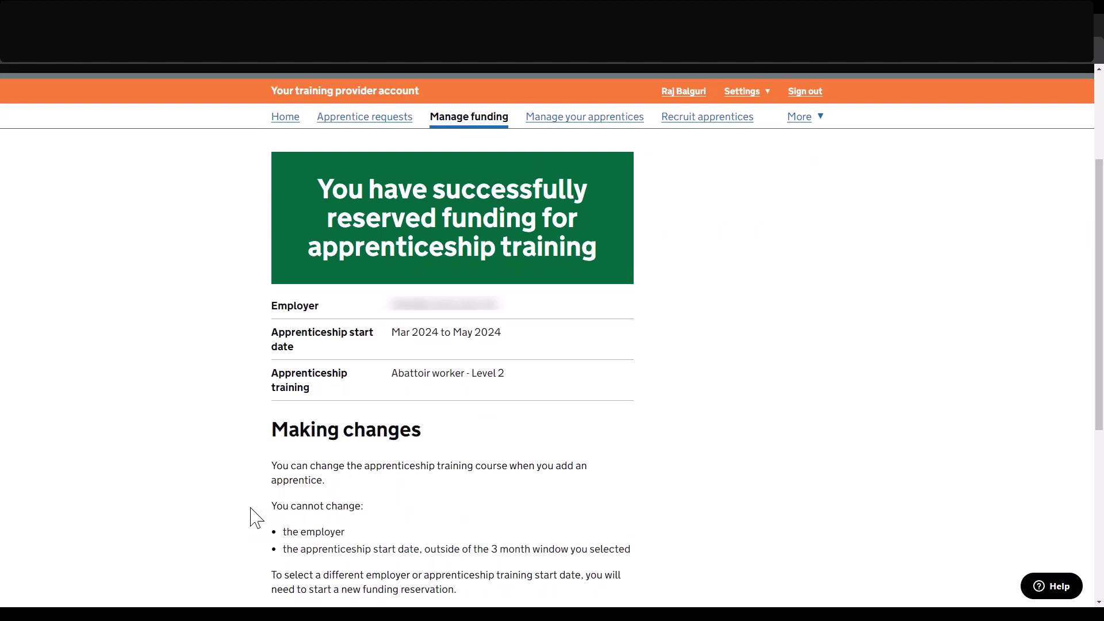
pyautogui.scroll(-4, 253, 518)
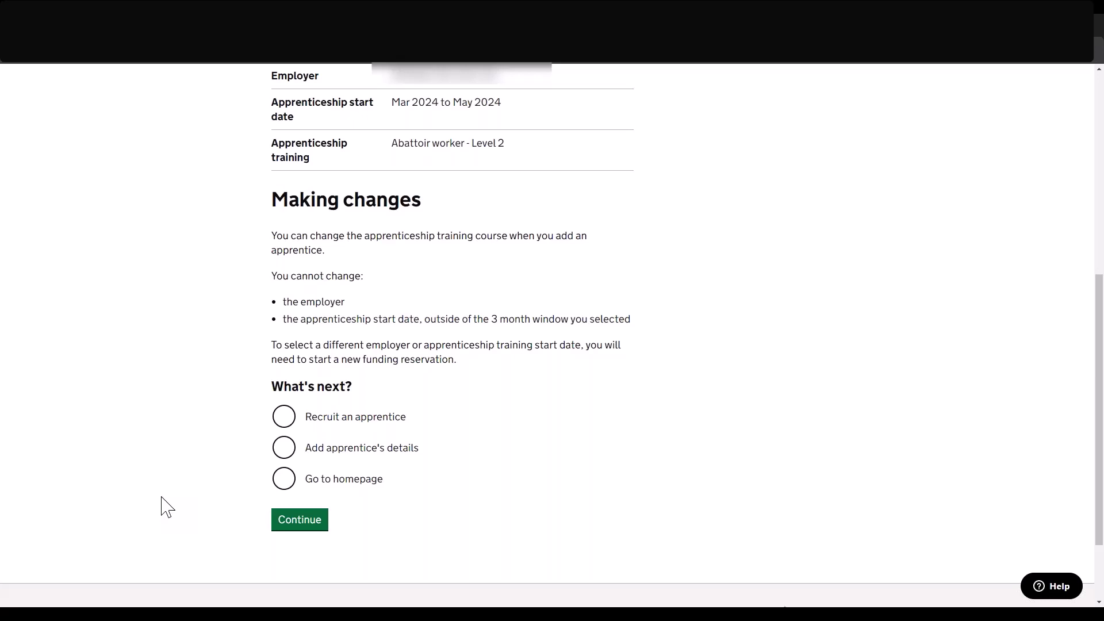
# Choose 'Add apprentice's details' as the next step to reach the Abattoir worker, Level 2 course page.
pyautogui.click(282, 450)
pyautogui.click(300, 520)
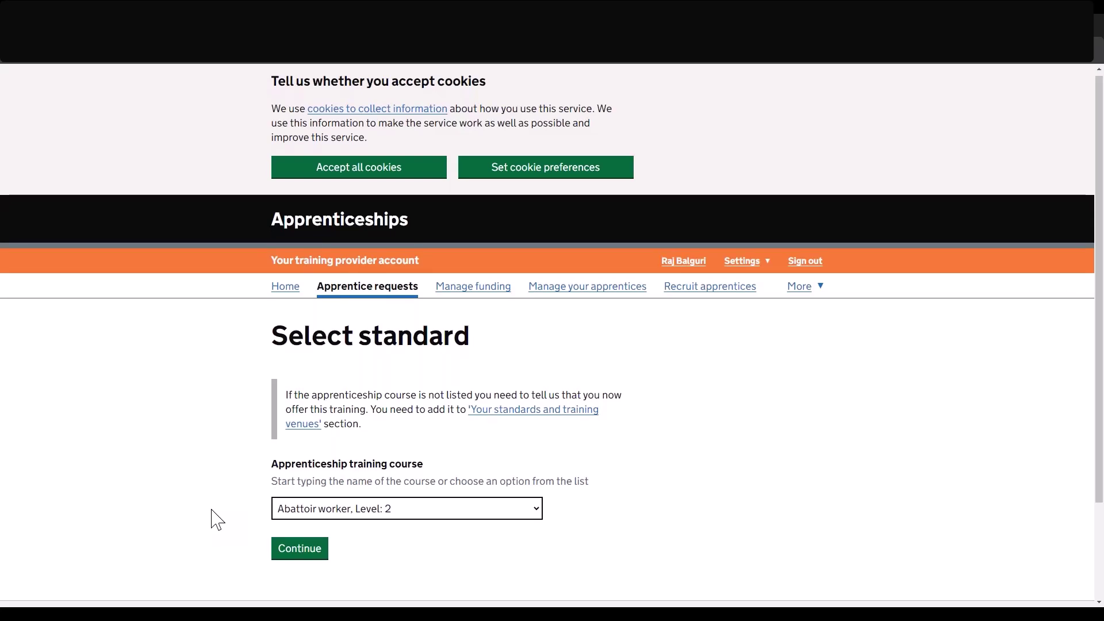
pyautogui.scroll(-1, 217, 520)
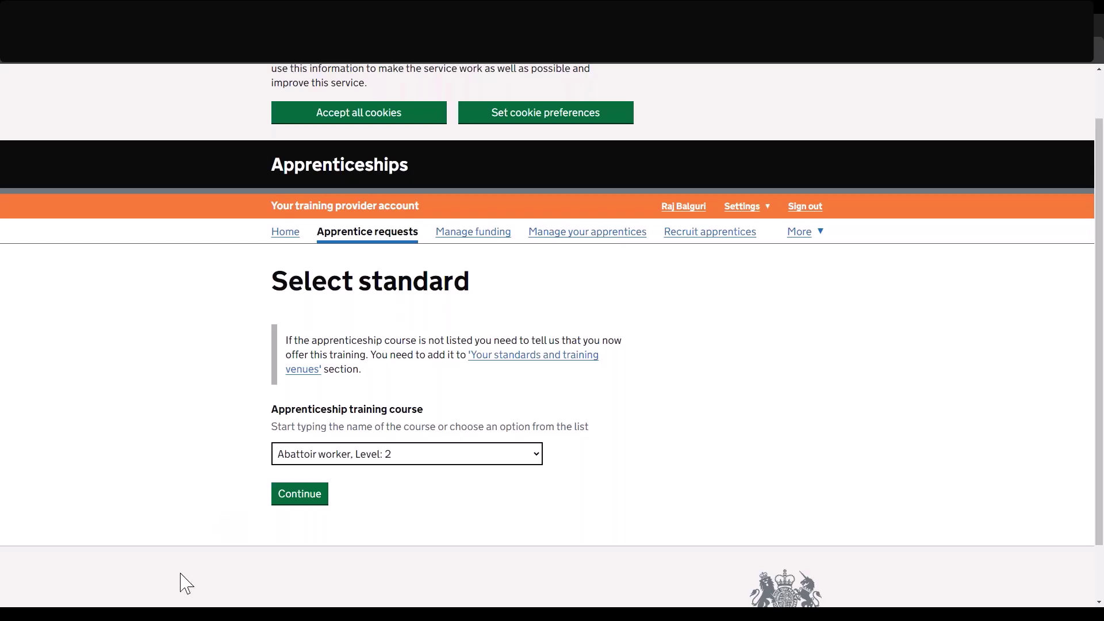
# Continue with the course and enter the apprentice's learner number, first and last name, and email.
pyautogui.click(323, 500)
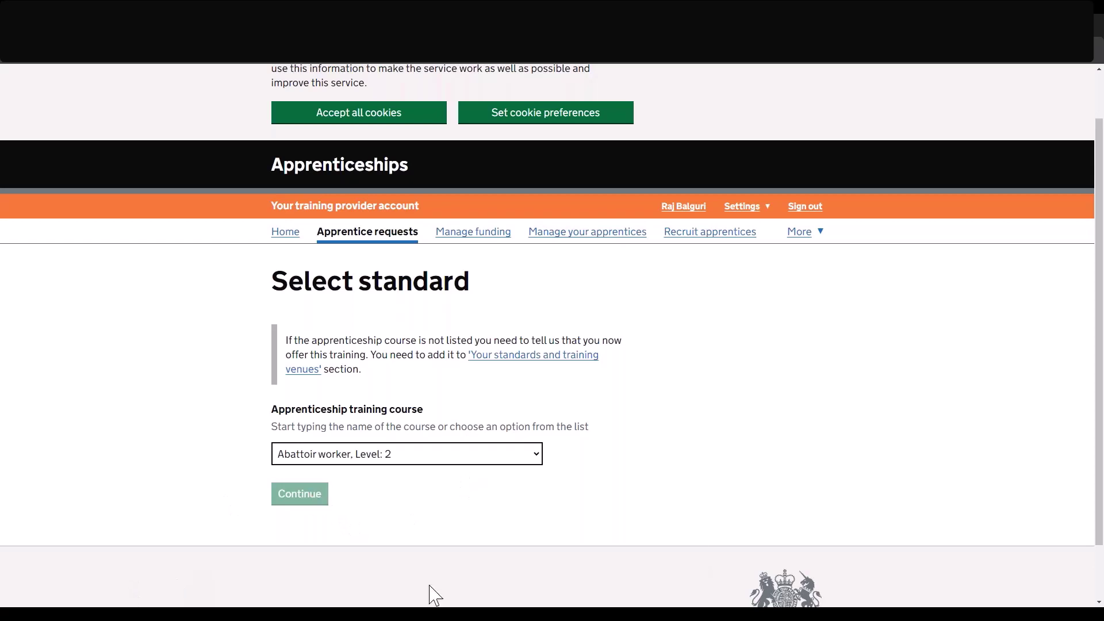
pyautogui.scroll(-3, 320, 376)
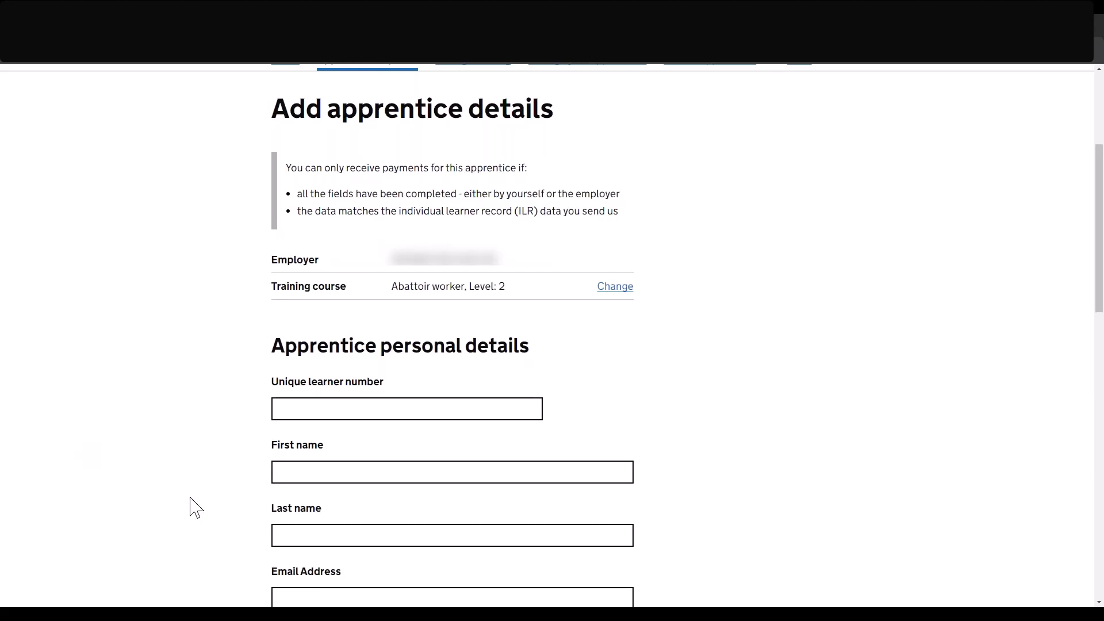
pyautogui.scroll(-1, 193, 506)
pyautogui.click(323, 353)
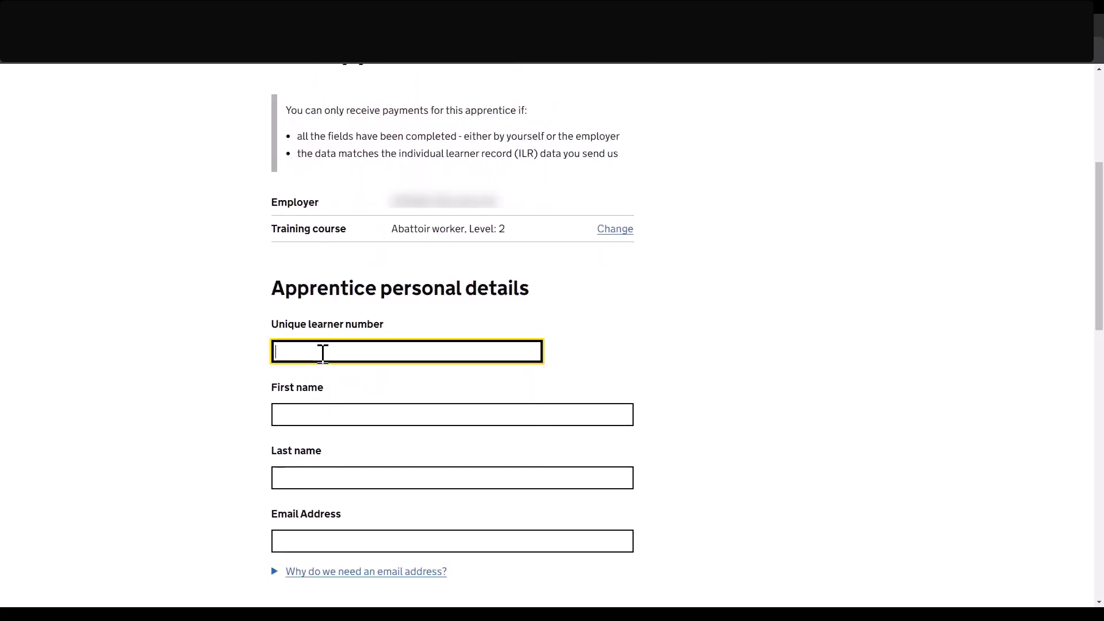
pyautogui.click(356, 379)
pyautogui.click(302, 422)
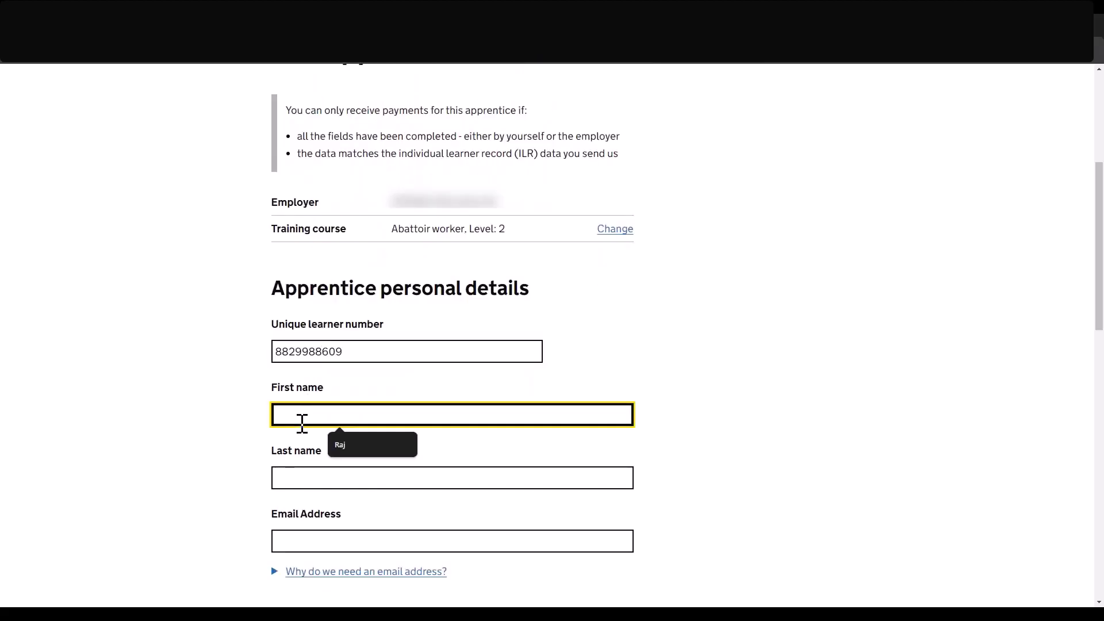
pyautogui.write('Raj')
pyautogui.press('Tab')
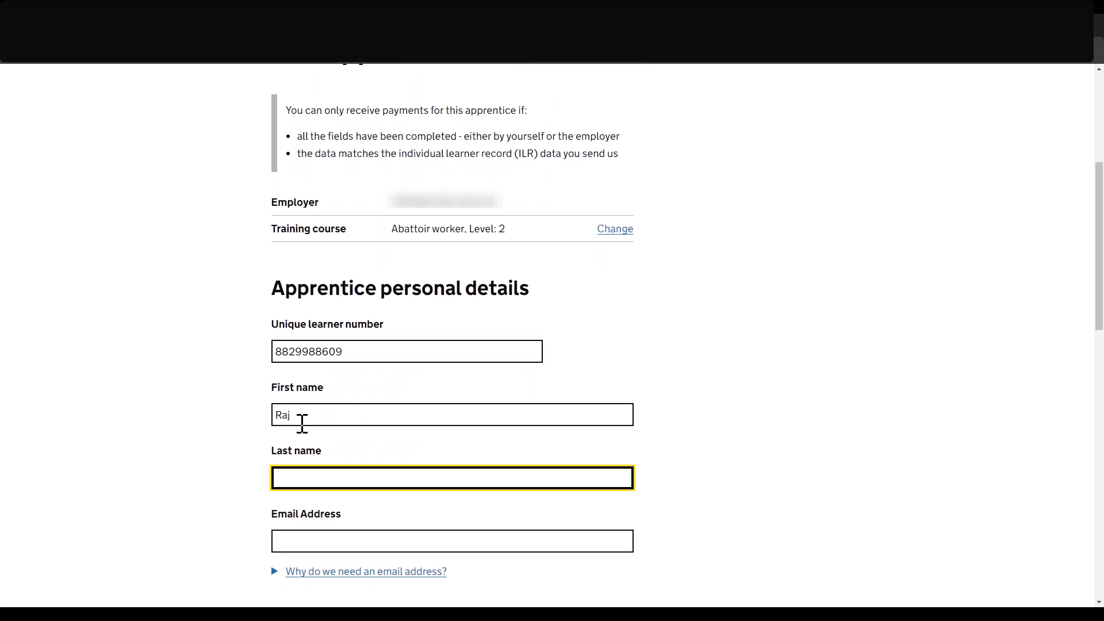
pyautogui.hotkey('ctrl', 'v')
pyautogui.press('Tab')
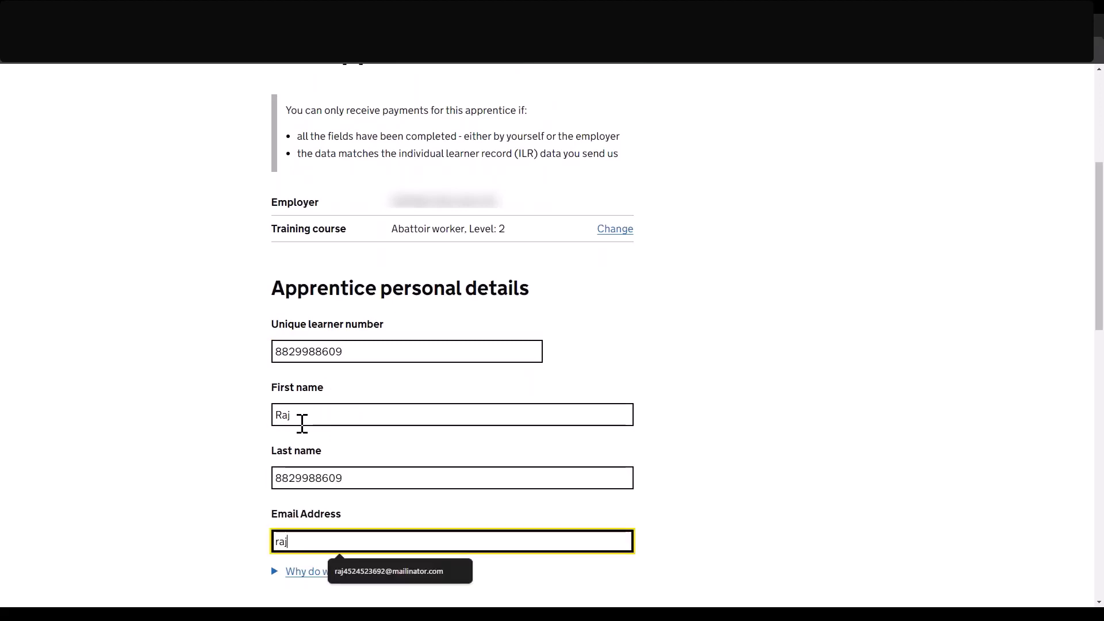
pyautogui.hotkey('ctrl', 'v')
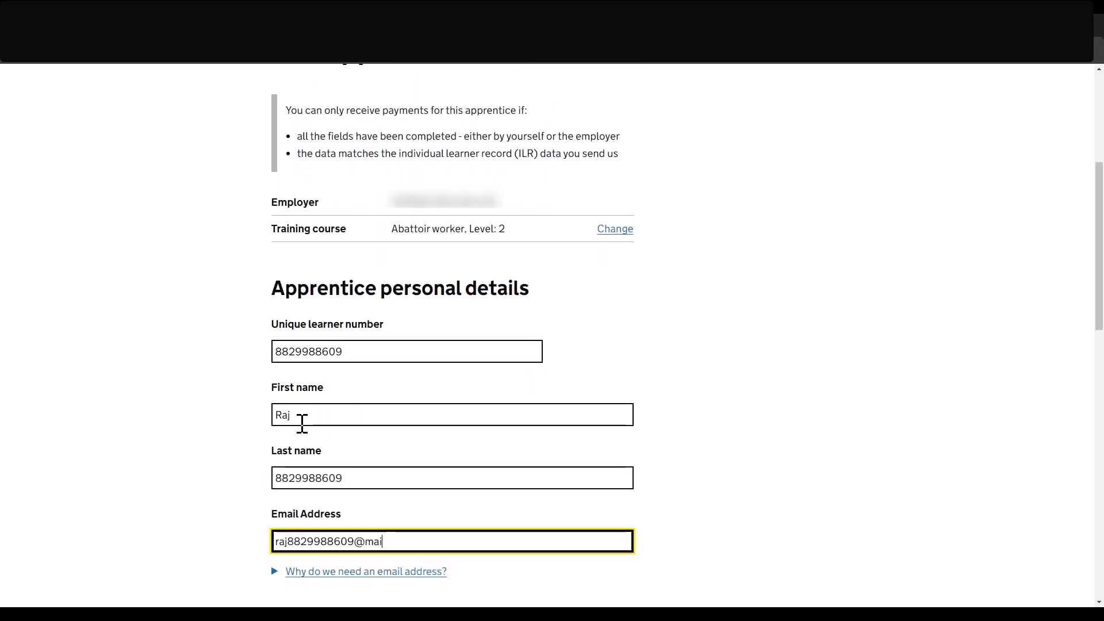
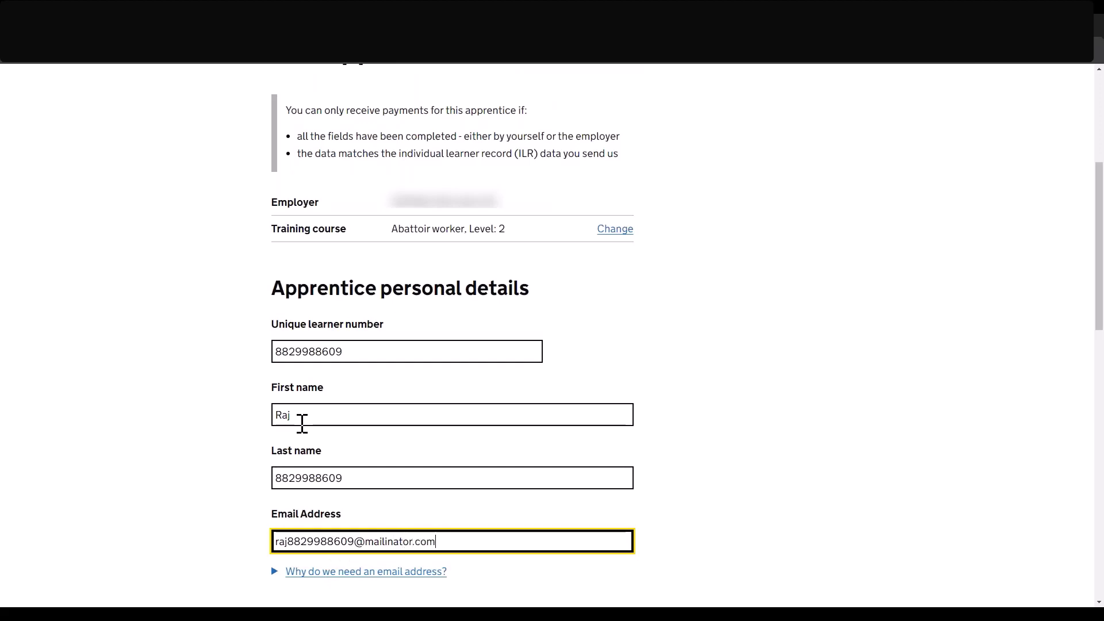
pyautogui.press('Tab')
# Enter the apprentice's date of birth as 1 1 2000.
pyautogui.scroll(-3, 301, 423)
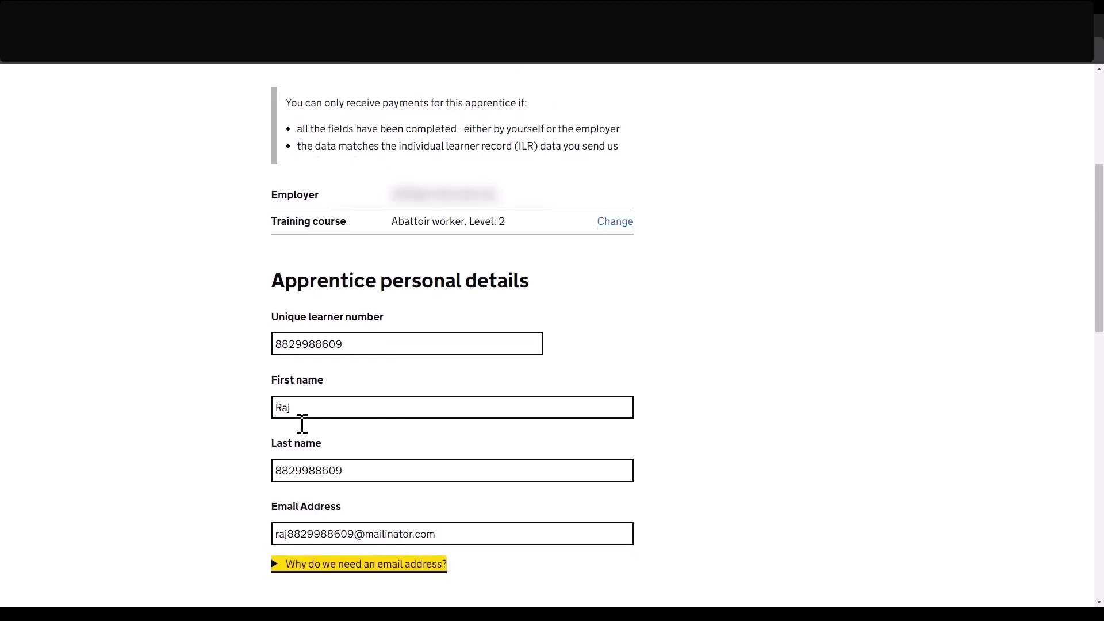
pyautogui.click(276, 515)
pyautogui.write('1')
pyautogui.press('Tab')
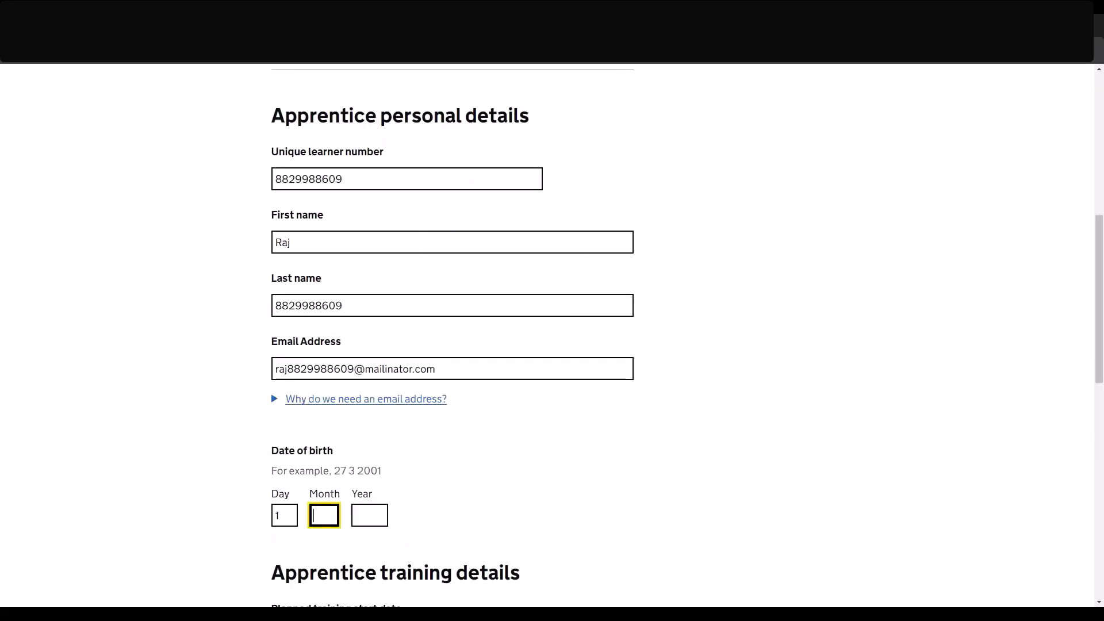
pyautogui.write('1')
pyautogui.press('Tab')
pyautogui.write('2000')
# Set planned training from 3 2024 to 3 2026, price £1000, and paste a reference.
pyautogui.press('Tab')
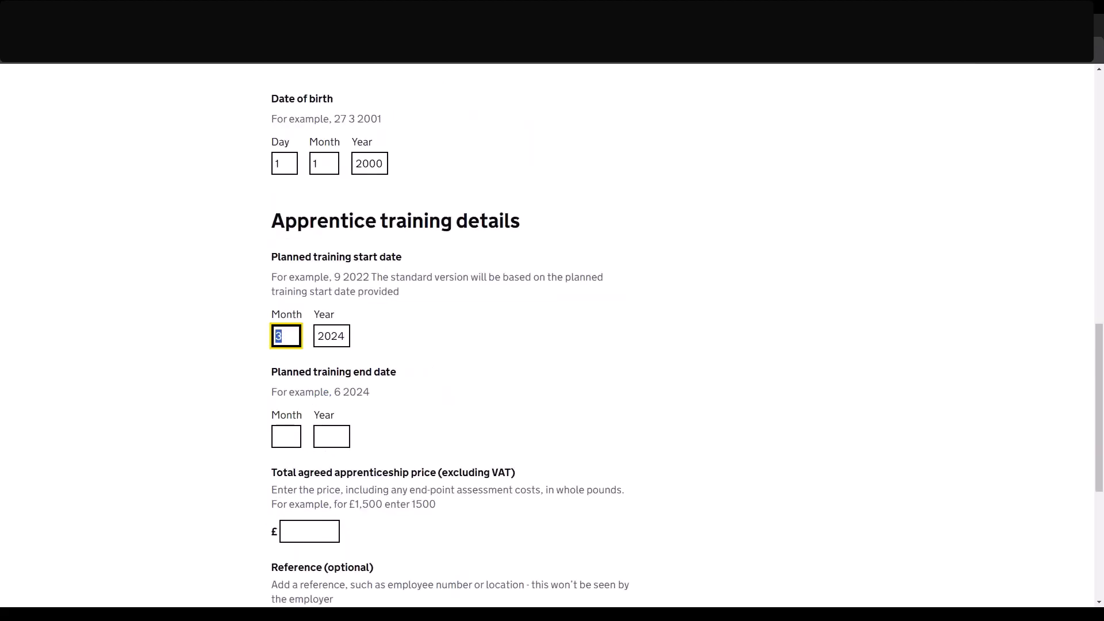
pyautogui.press('Tab')
pyautogui.press('Tab')
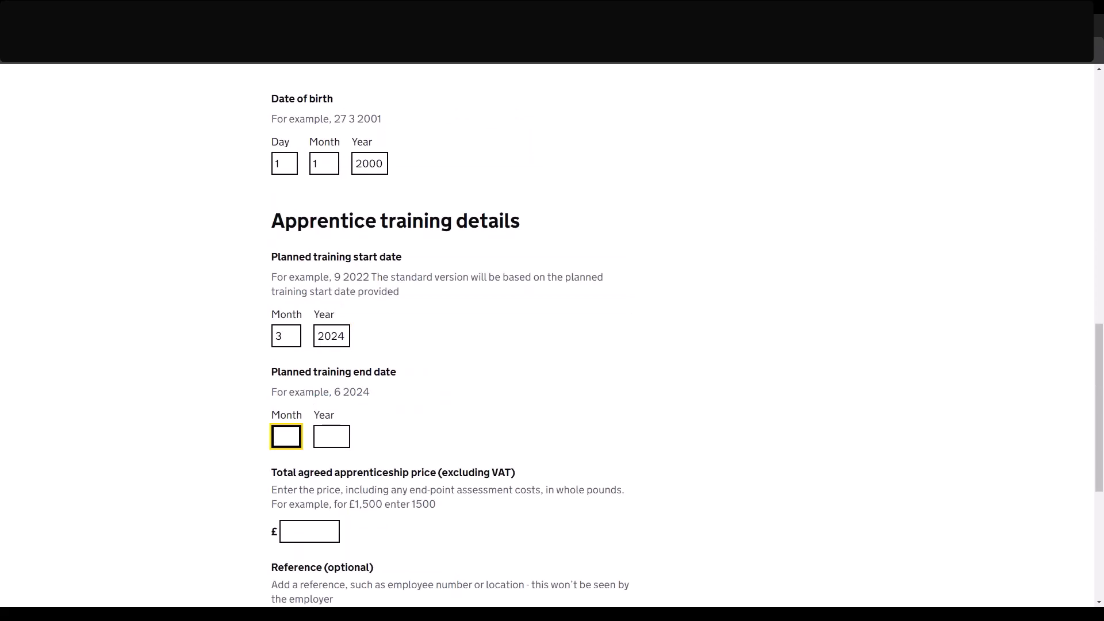
pyautogui.write('3')
pyautogui.press('Tab')
pyautogui.write('2026')
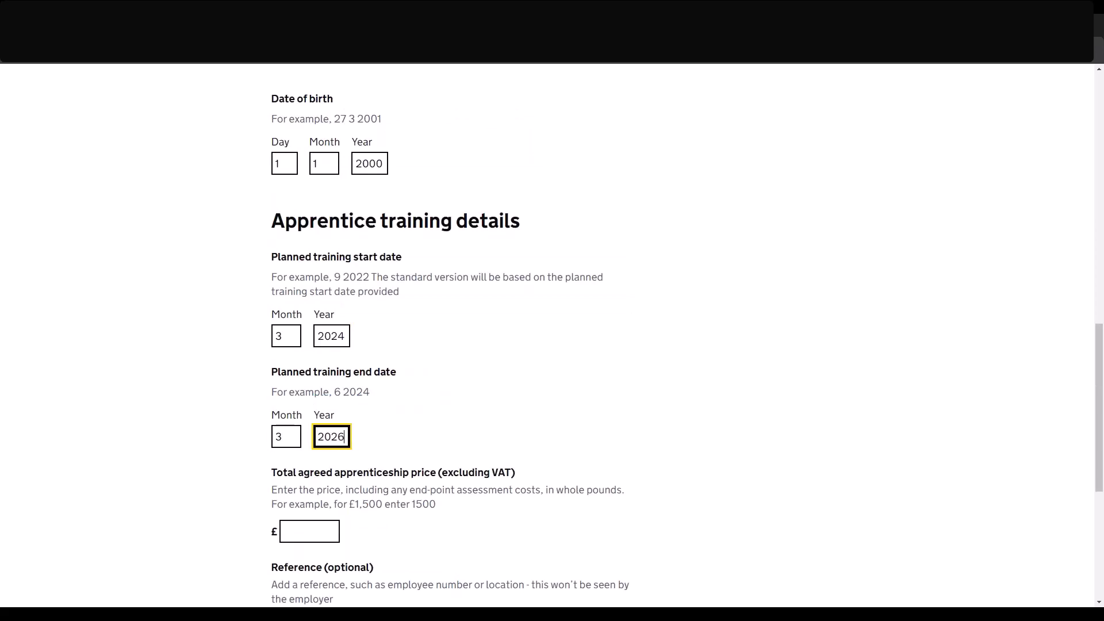
pyautogui.press('Tab')
pyautogui.write('1000')
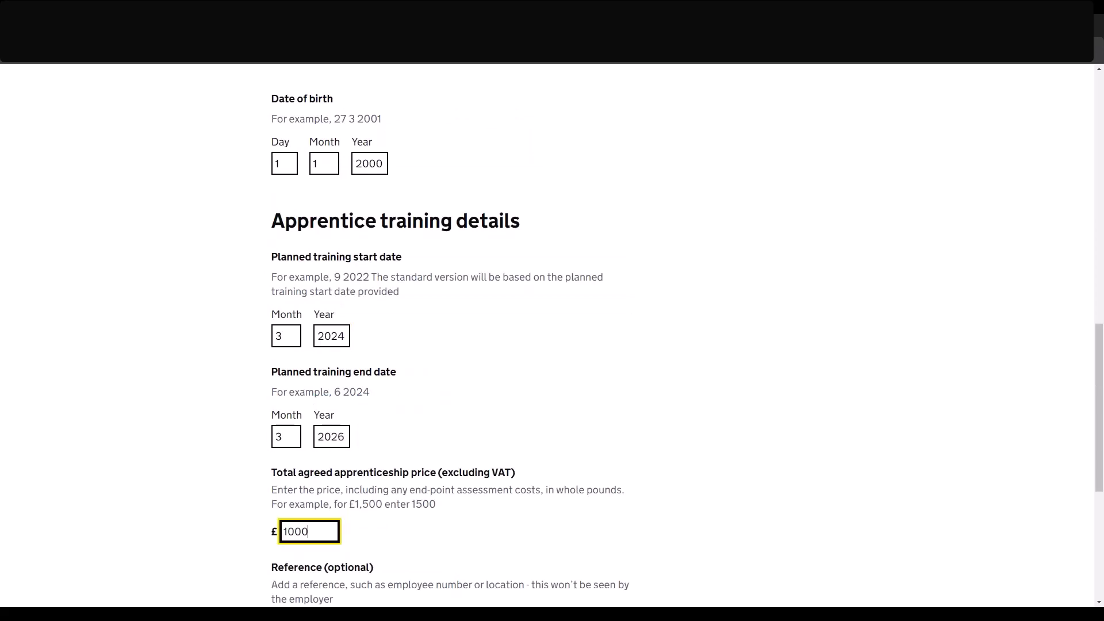
pyautogui.scroll(-3, 492, 568)
pyautogui.click(408, 455)
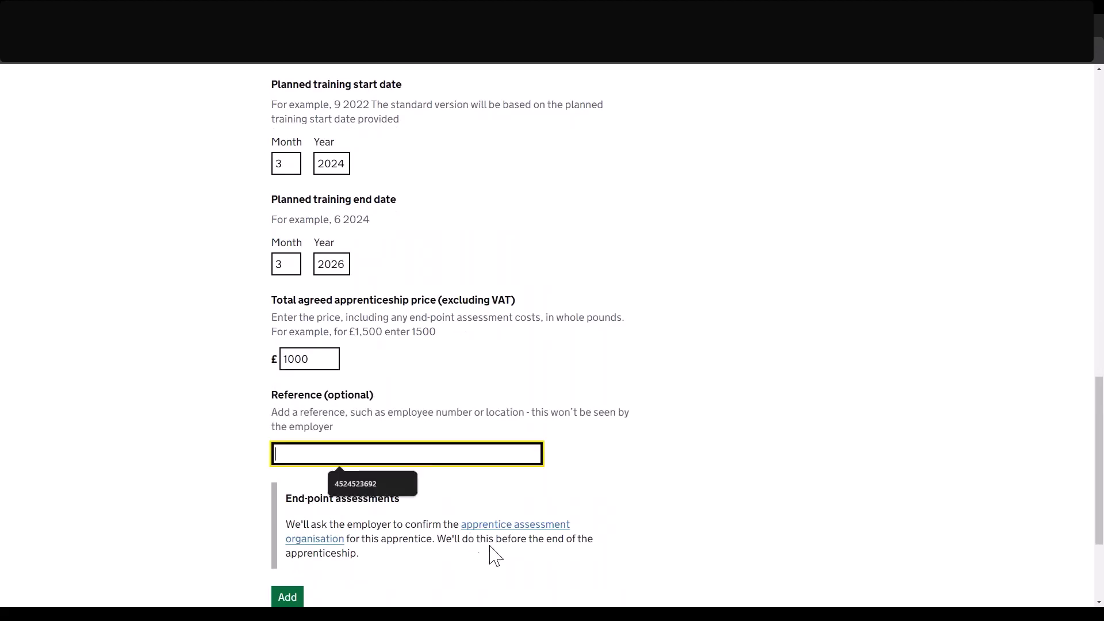
pyautogui.hotkey('ctrl', 'v')
pyautogui.scroll(-3, 419, 522)
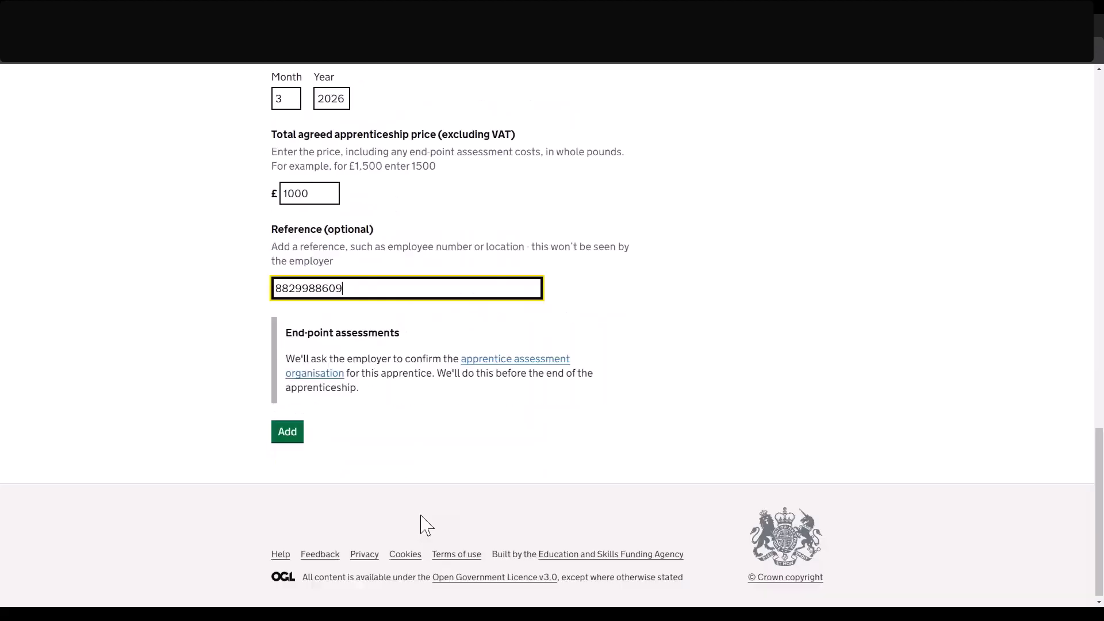
# Add the apprentice and answer Yes to recognition of prior learning.
pyautogui.click(287, 428)
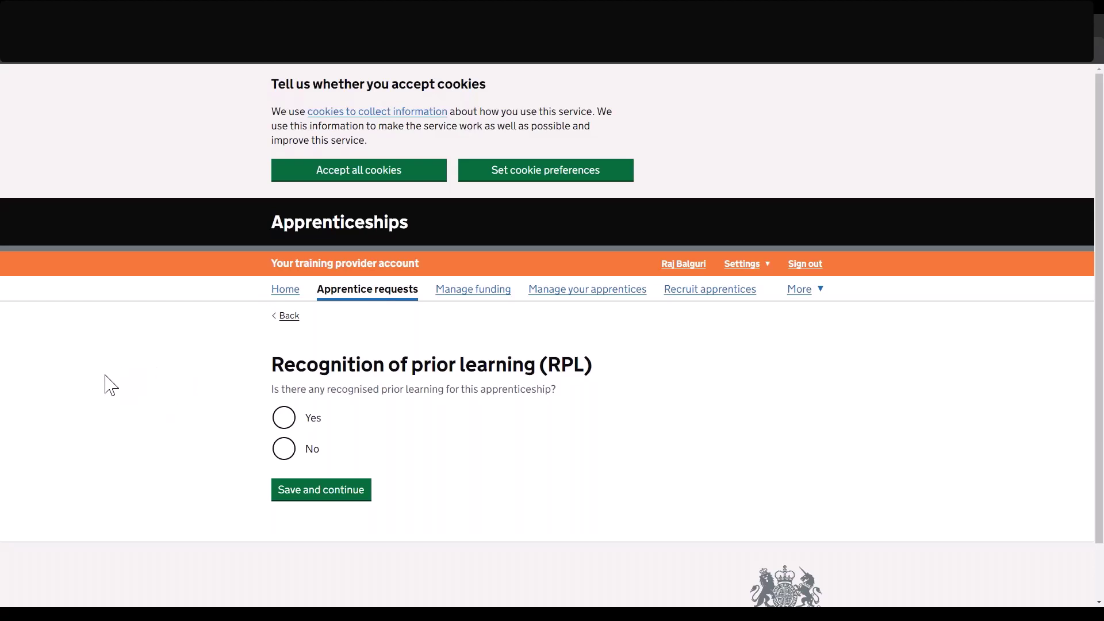
pyautogui.click(283, 417)
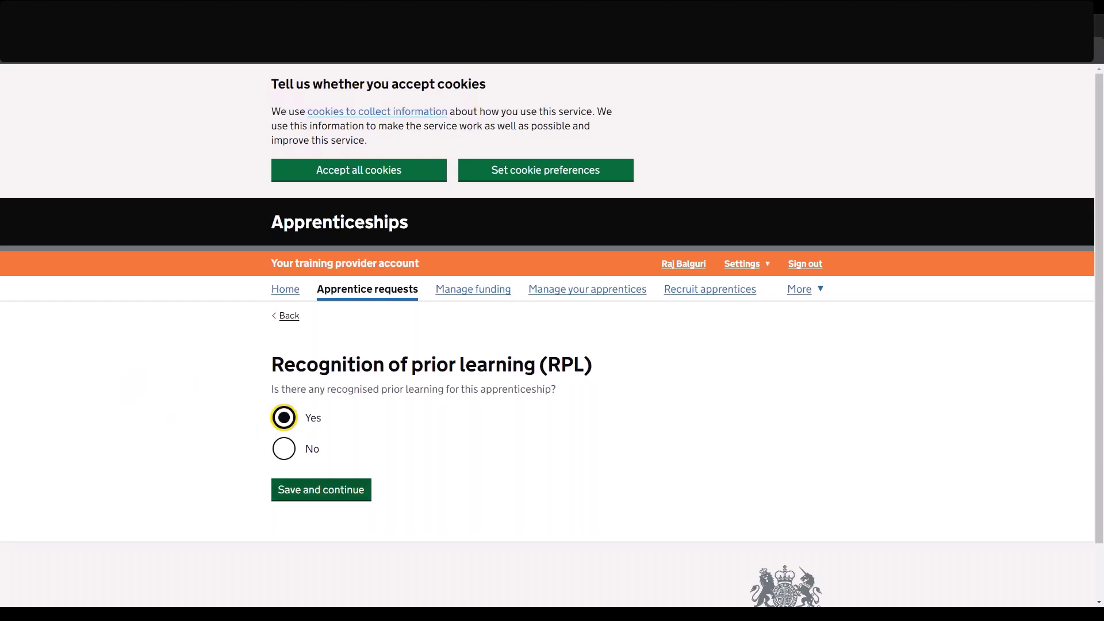
pyautogui.click(320, 490)
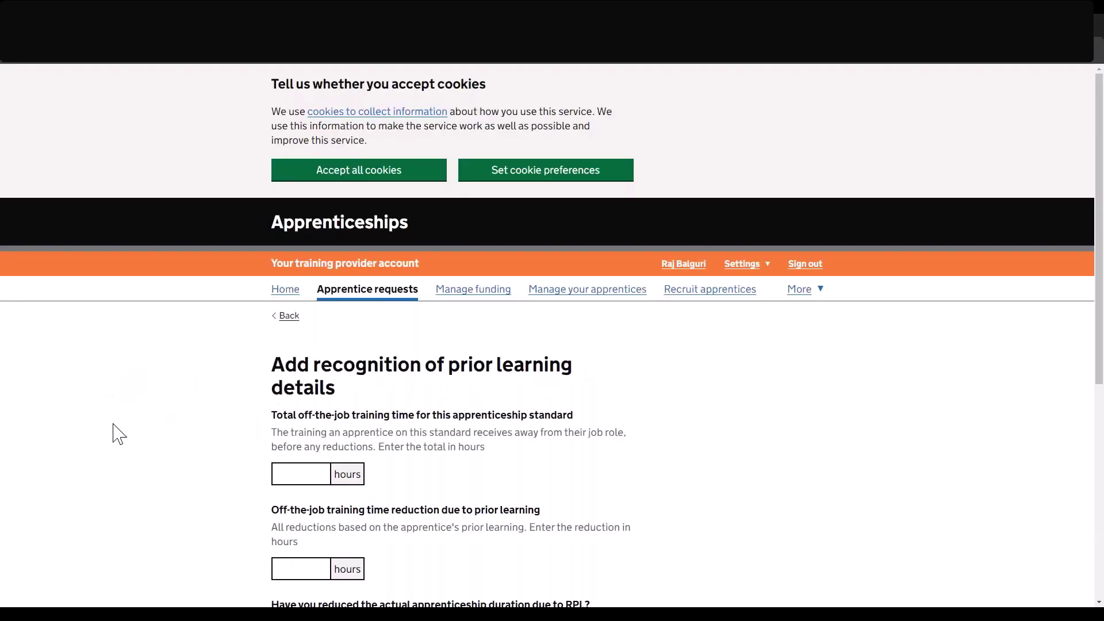
# Enter 2000 training hours, a 50-hour reduction, 5 weeks shorter and a £1500 price reduction, then save.
pyautogui.scroll(-2, 118, 434)
pyautogui.scroll(-2, 118, 434)
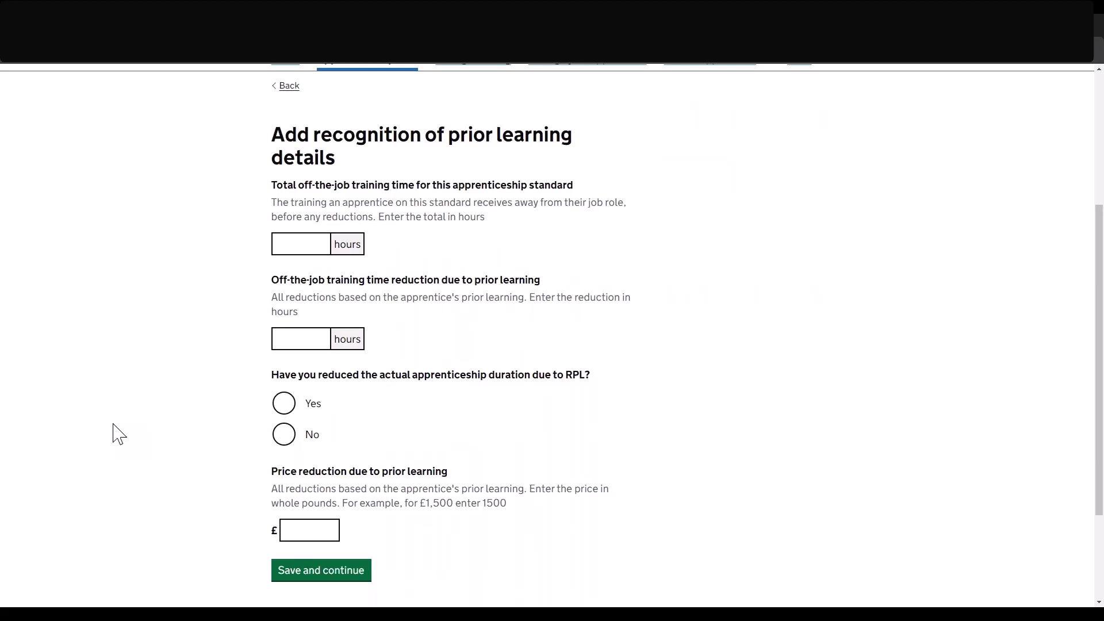
pyautogui.click(295, 246)
pyautogui.write('2000')
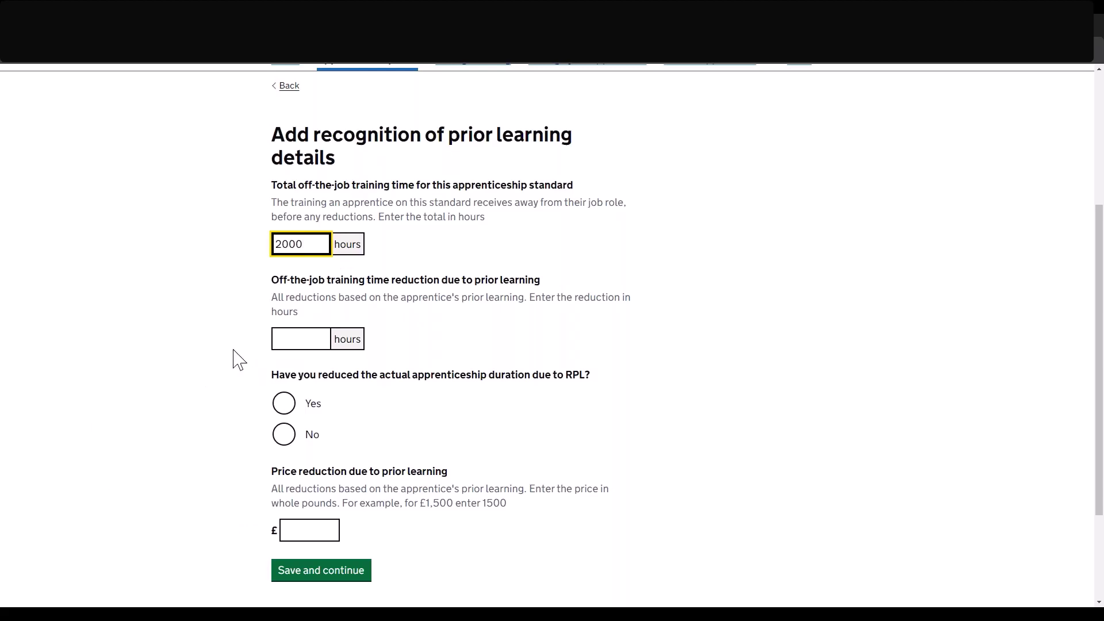
pyautogui.click(278, 339)
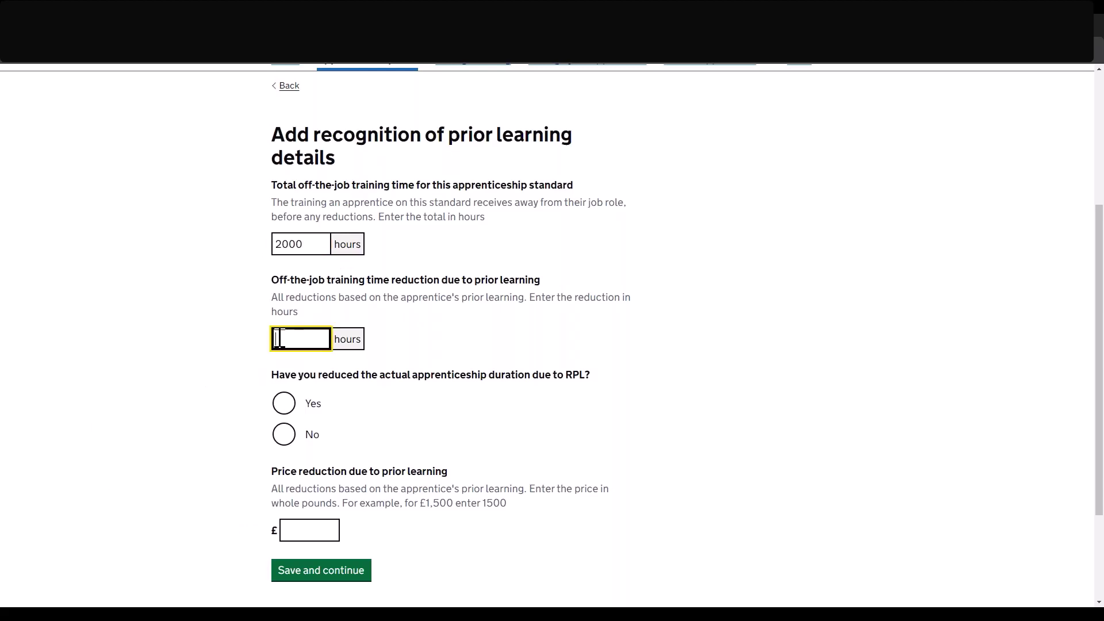
pyautogui.write('50')
pyautogui.click(282, 408)
pyautogui.click(352, 462)
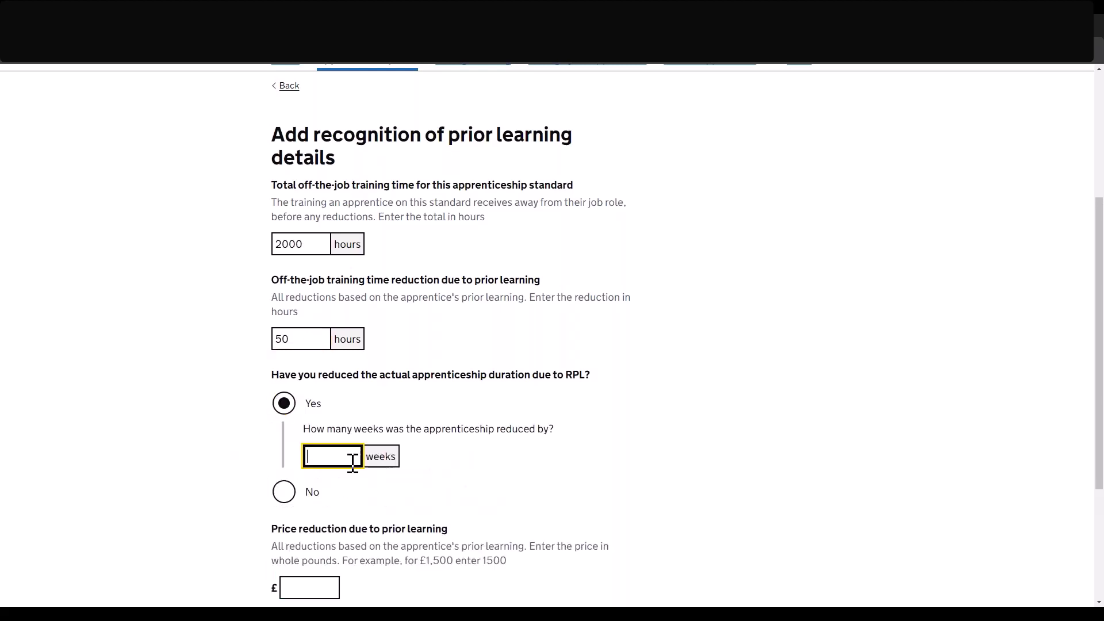
pyautogui.write('5')
pyautogui.scroll(-2, 353, 461)
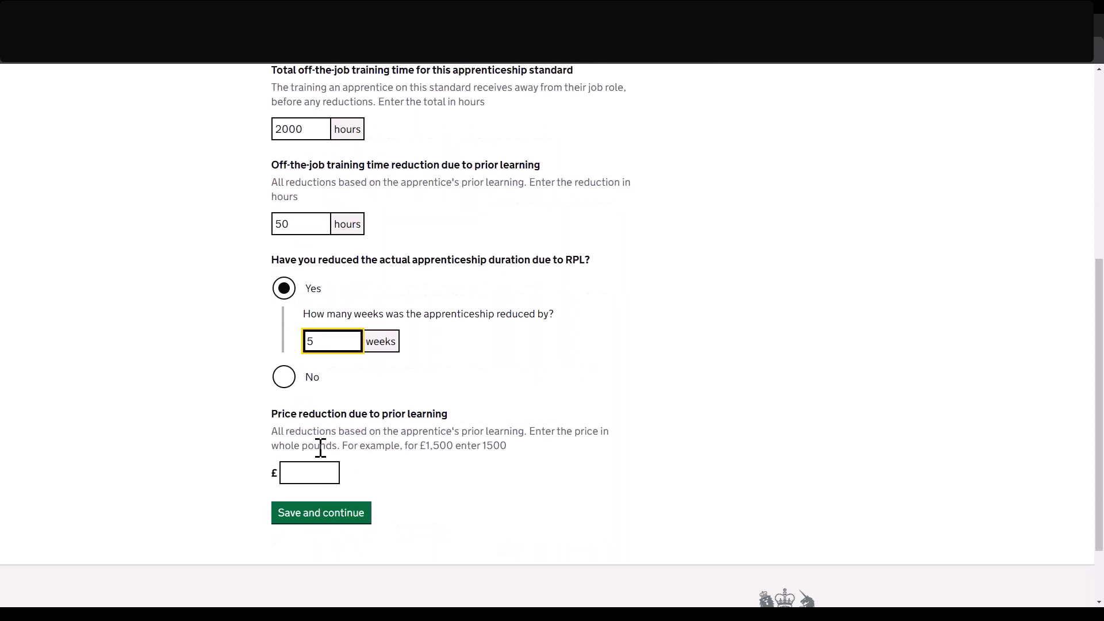
pyautogui.click(309, 473)
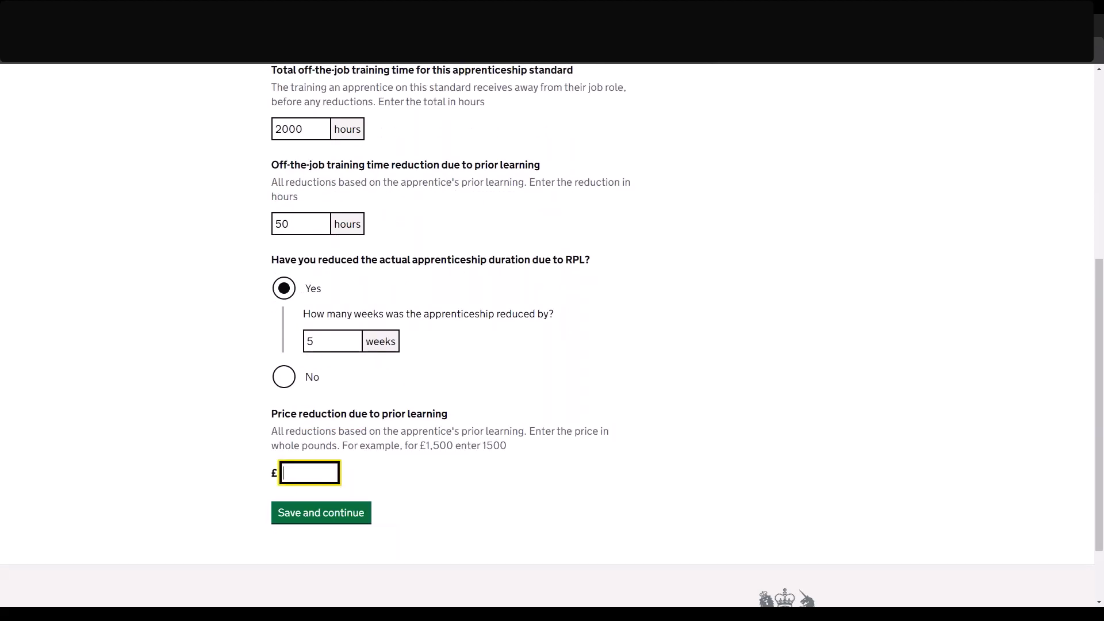
pyautogui.write('1500')
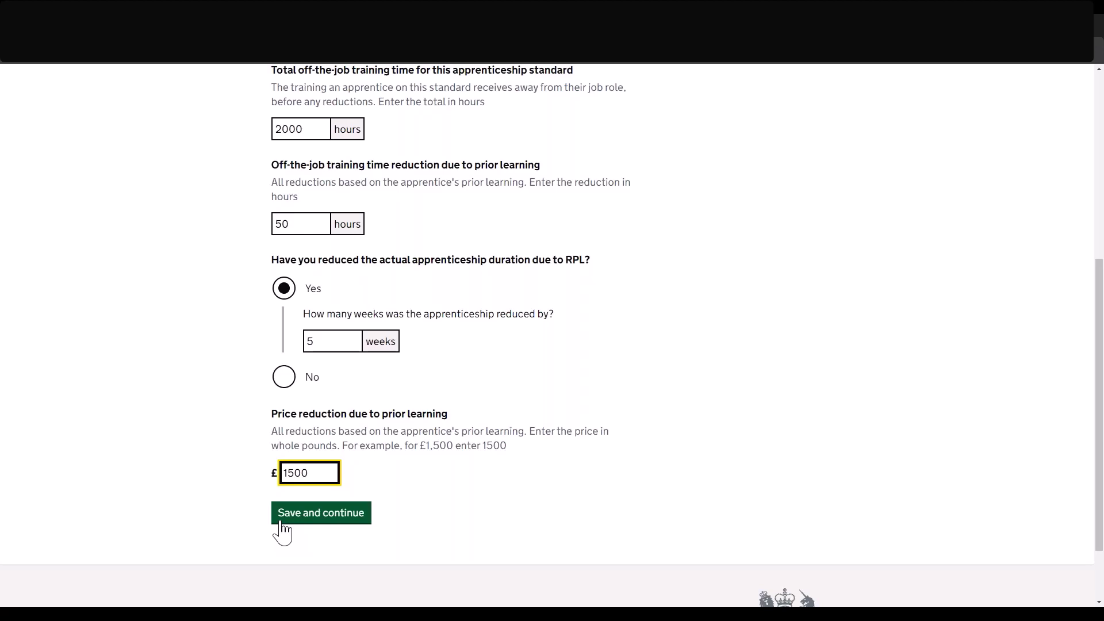
pyautogui.click(281, 521)
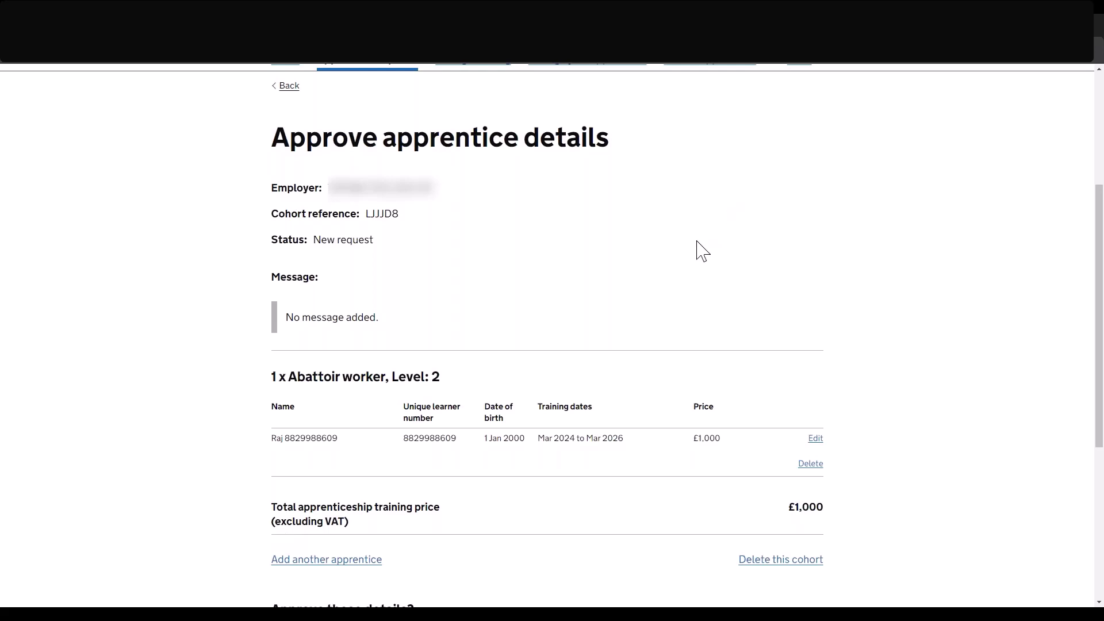
# Scroll through cohort LJJJD8's approval page down to the Approve these details? question.
pyautogui.scroll(-2, 461, 496)
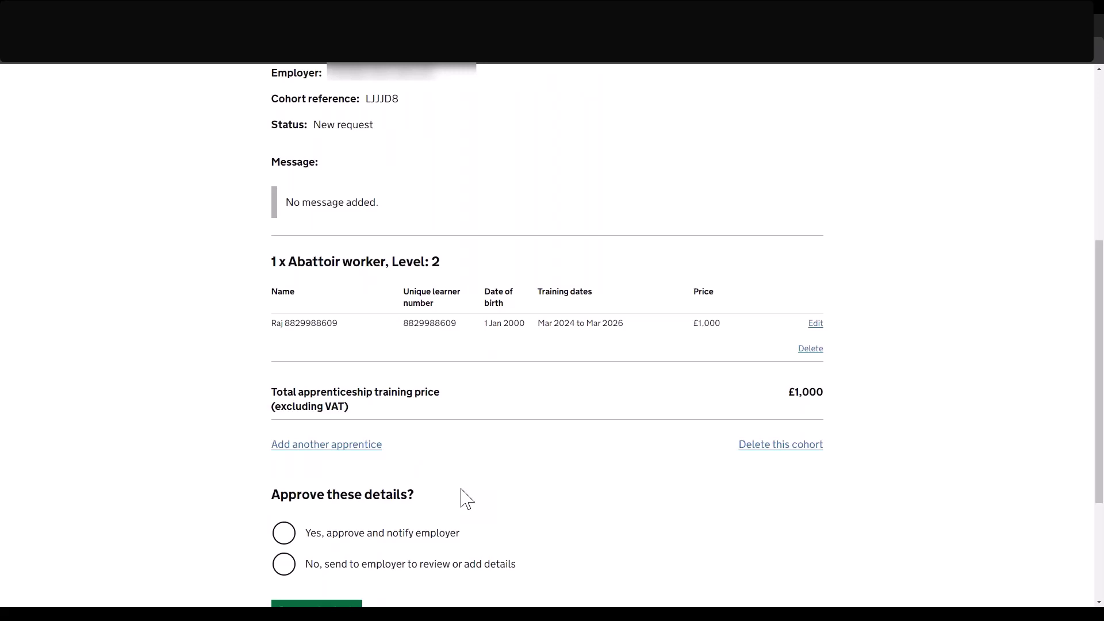
pyautogui.scroll(-1, 460, 488)
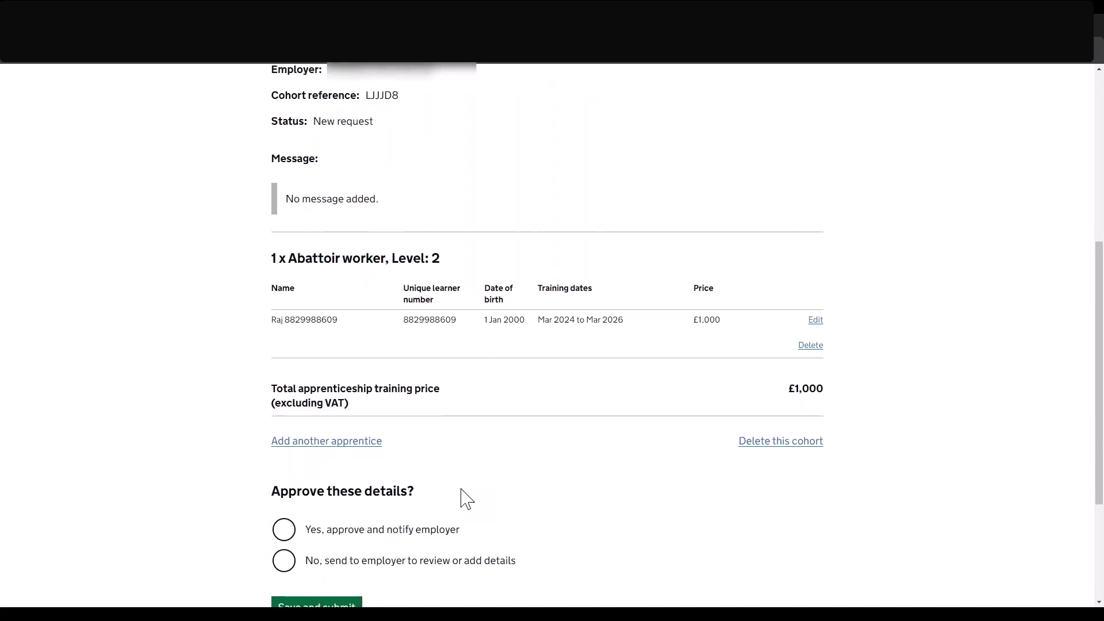
pyautogui.scroll(-1, 465, 498)
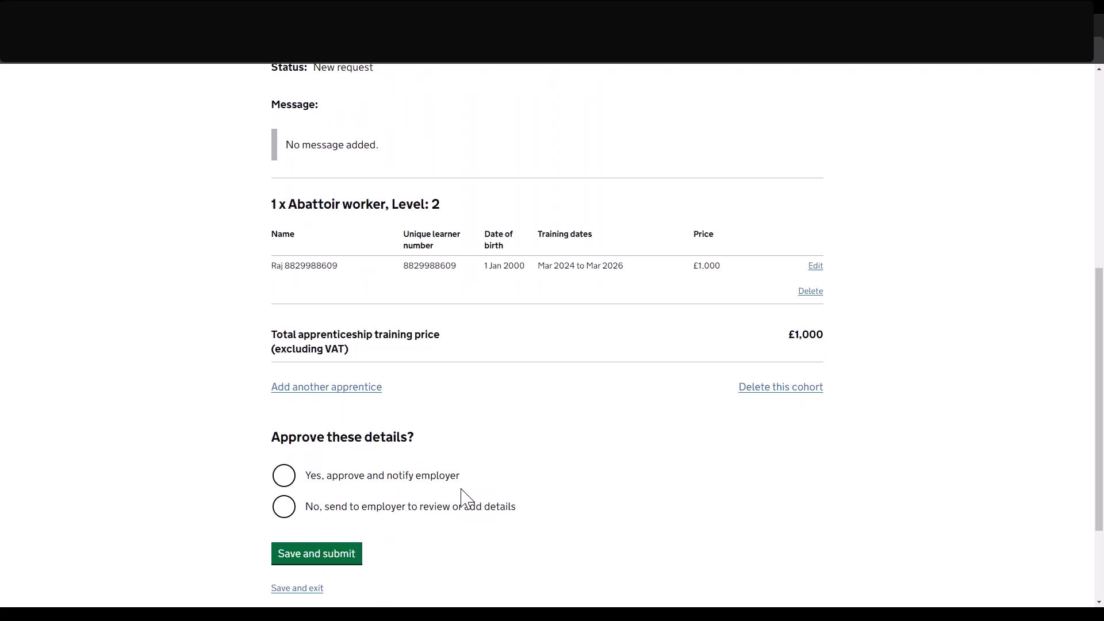
pyautogui.scroll(-1, 466, 498)
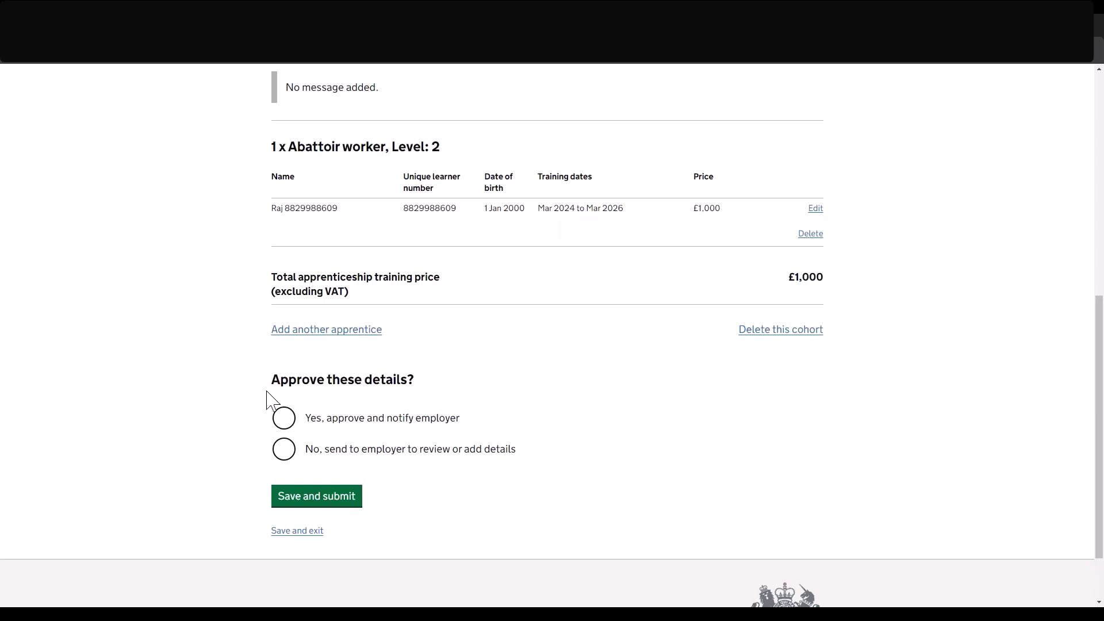
# Choose 'Yes, approve and notify employer' and submit cohort LJJJD8 without a message.
pyautogui.click(284, 419)
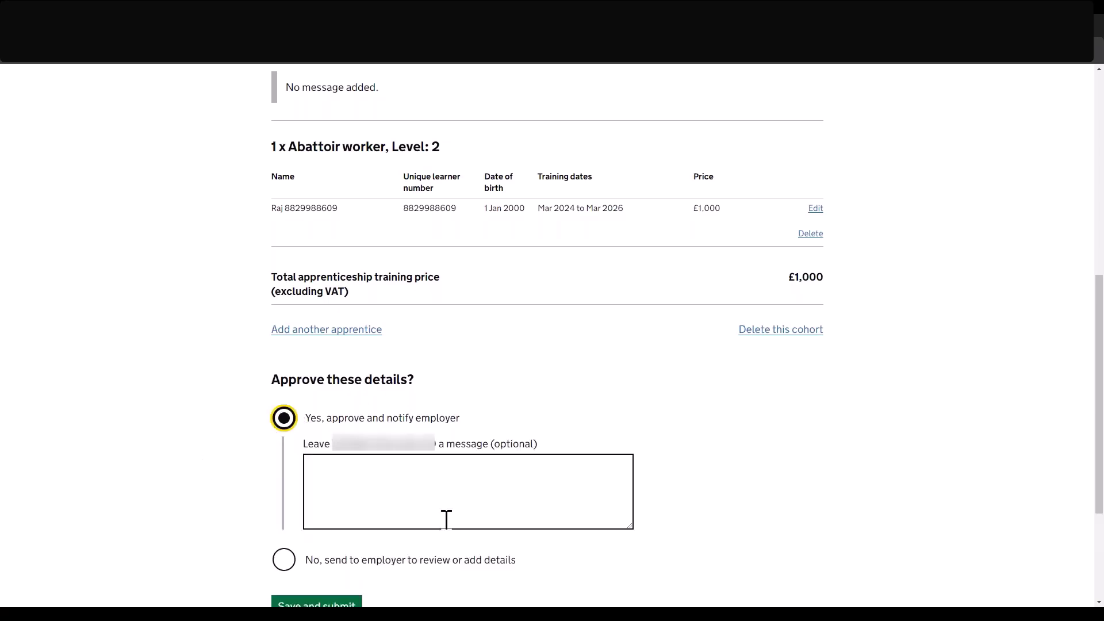
pyautogui.scroll(-2, 446, 517)
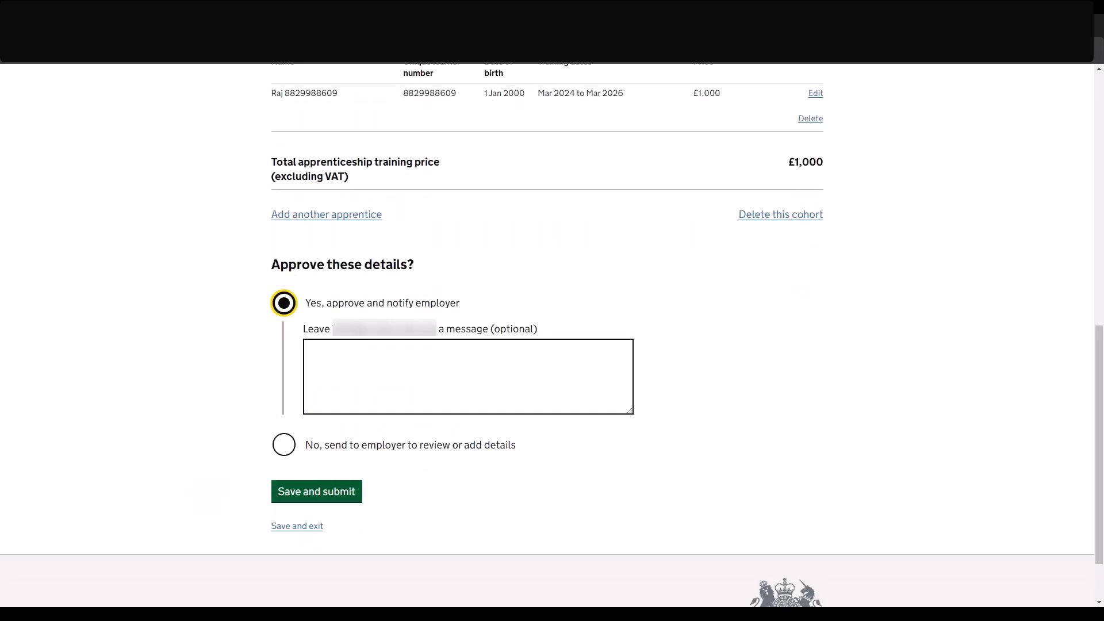
pyautogui.press('Return')
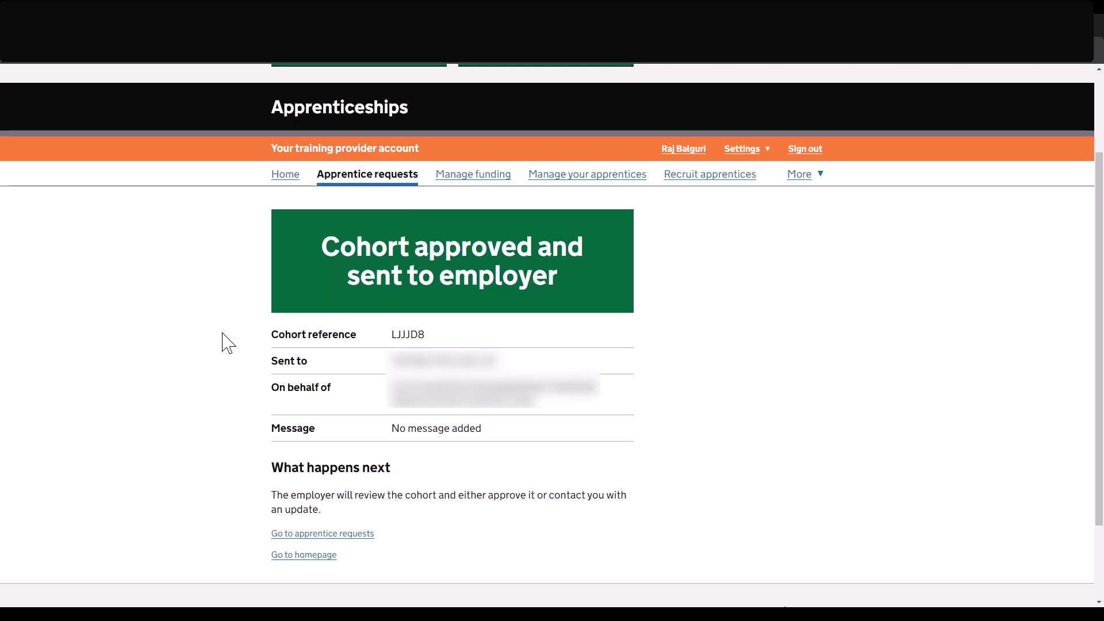
# Go to the homepage, glance at reserving funding for a non-levy employer, then return Home.
pyautogui.click(304, 556)
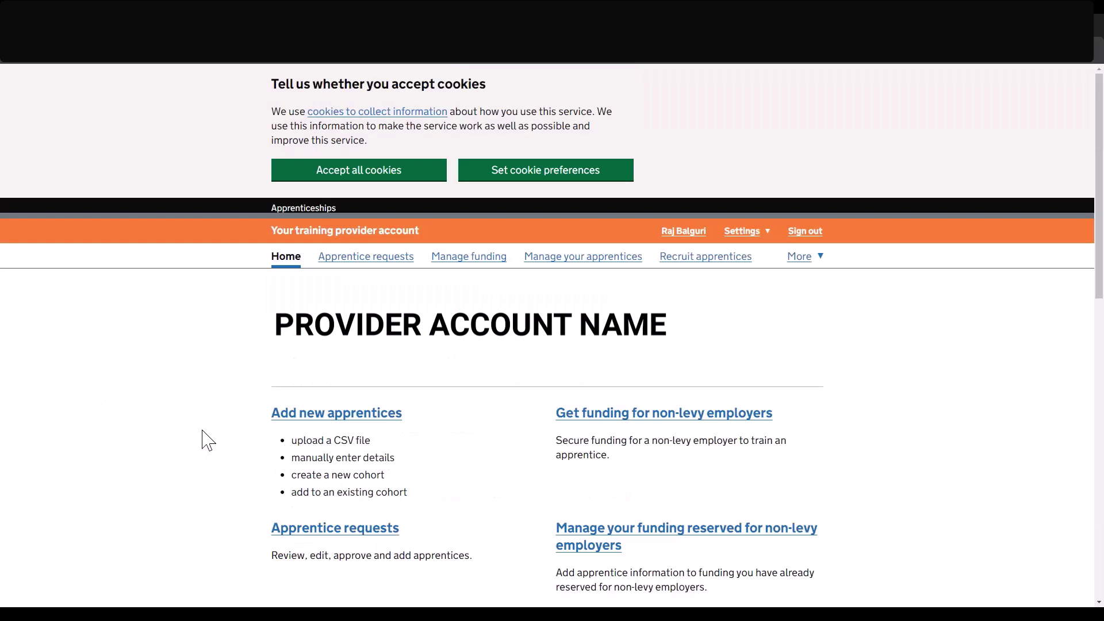
pyautogui.click(654, 418)
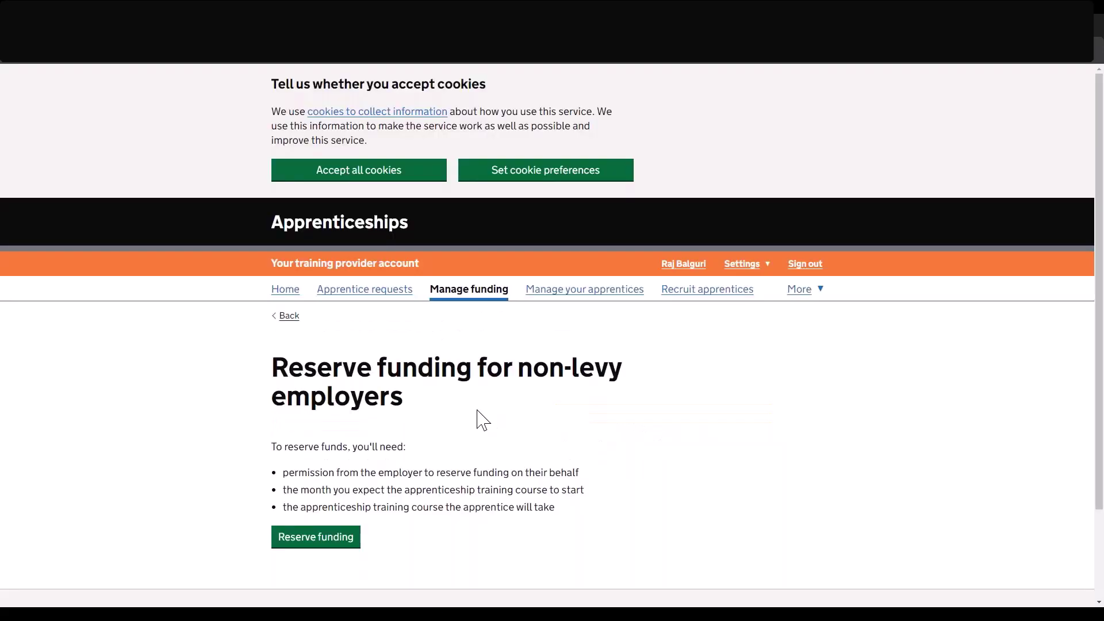
pyautogui.click(326, 540)
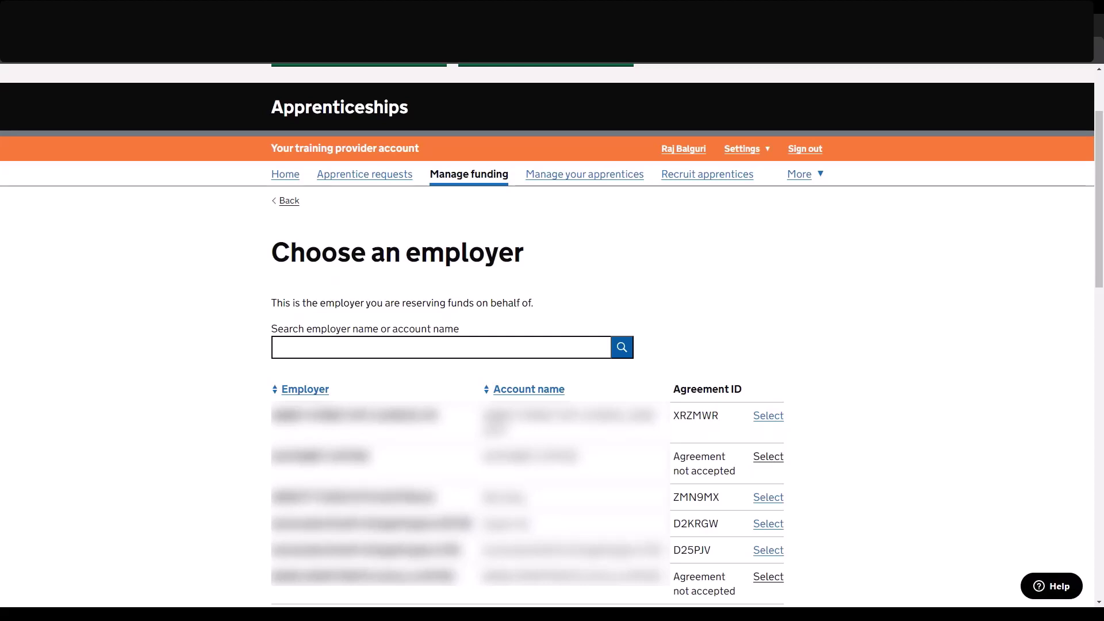
pyautogui.click(290, 179)
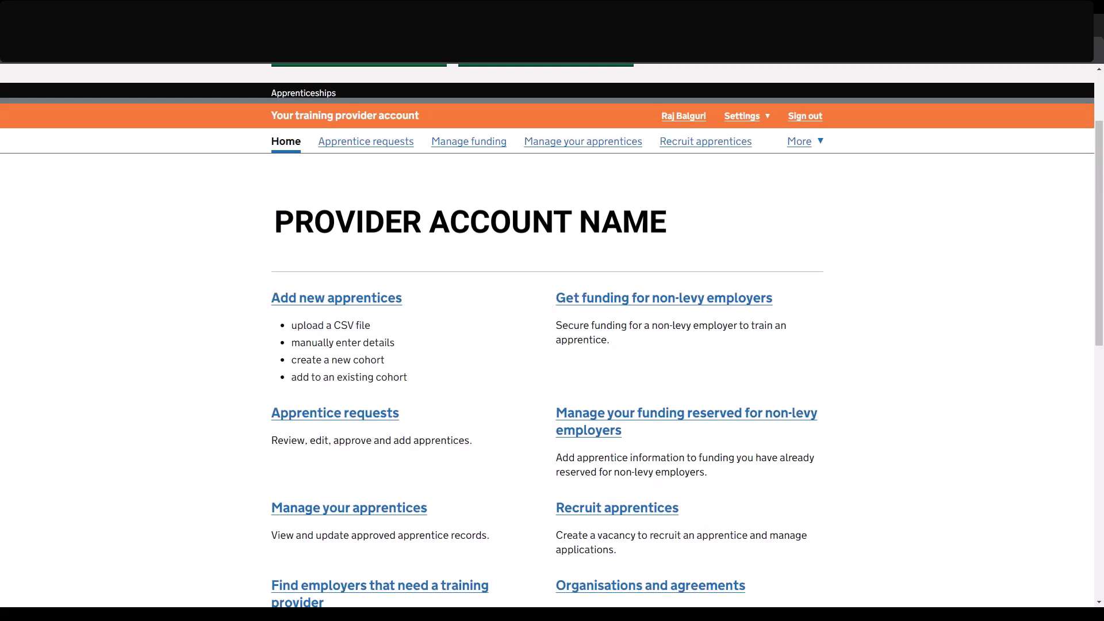
pyautogui.click(675, 422)
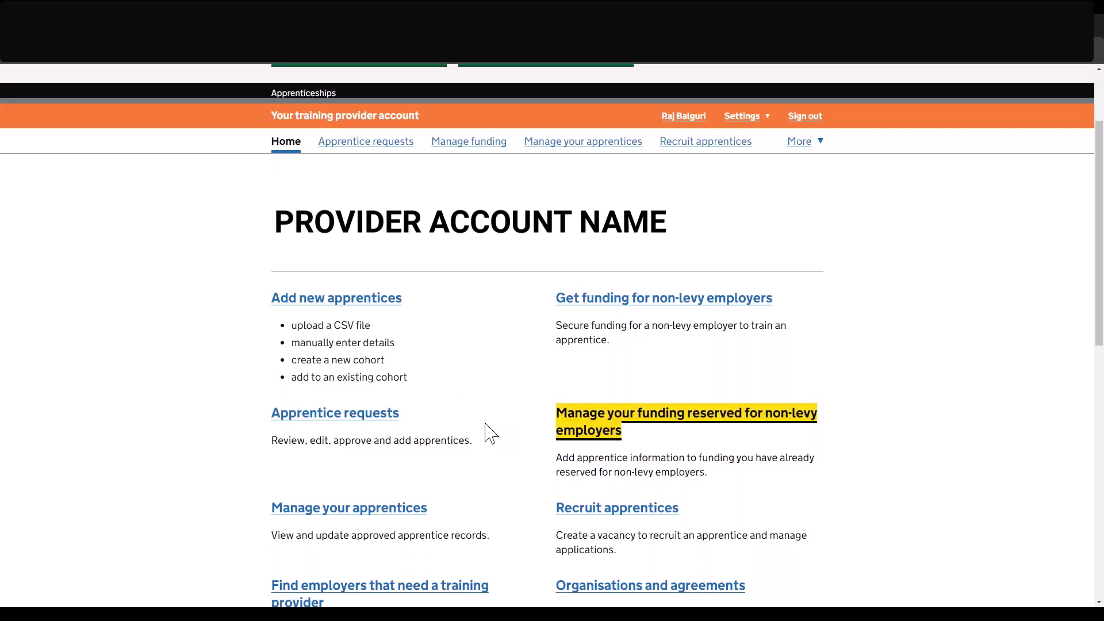
pyautogui.scroll(-4, 488, 432)
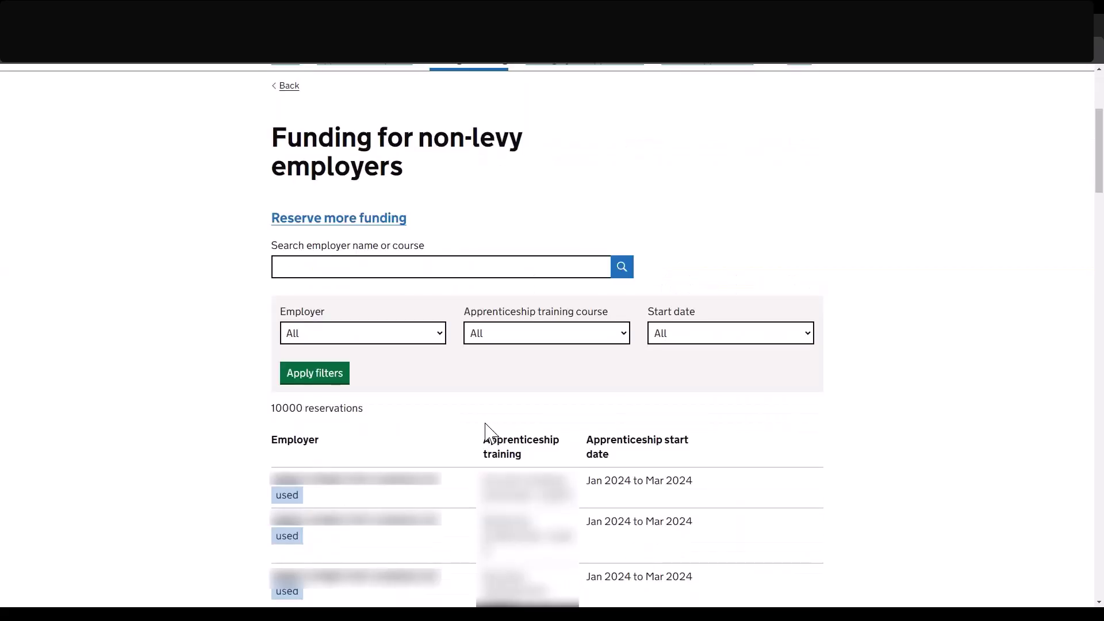
pyautogui.scroll(-1, 488, 432)
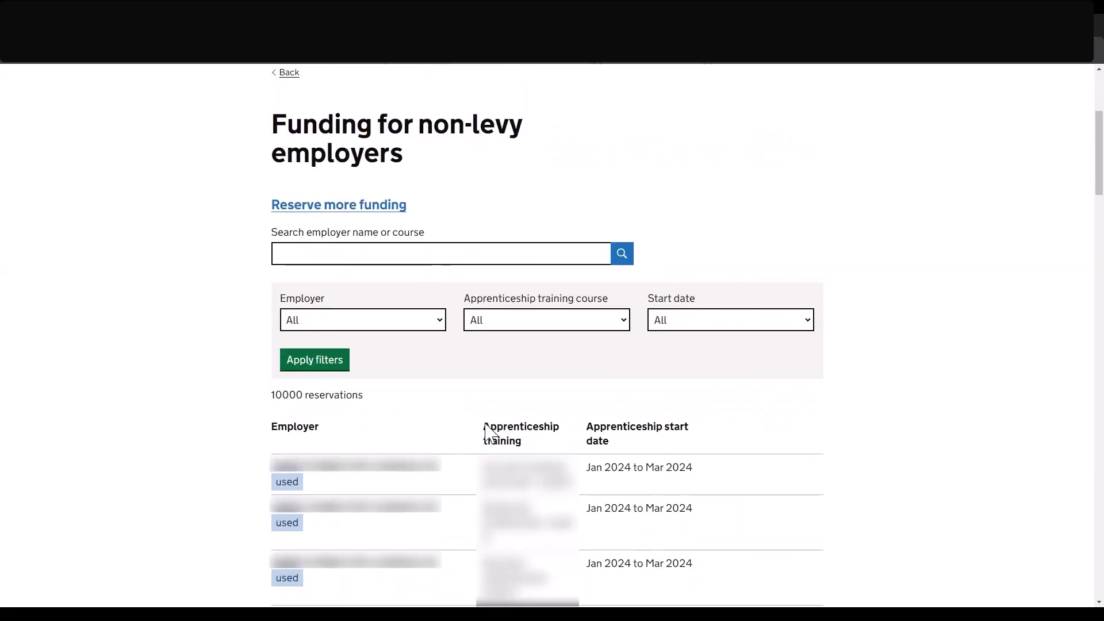
pyautogui.scroll(-1, 487, 432)
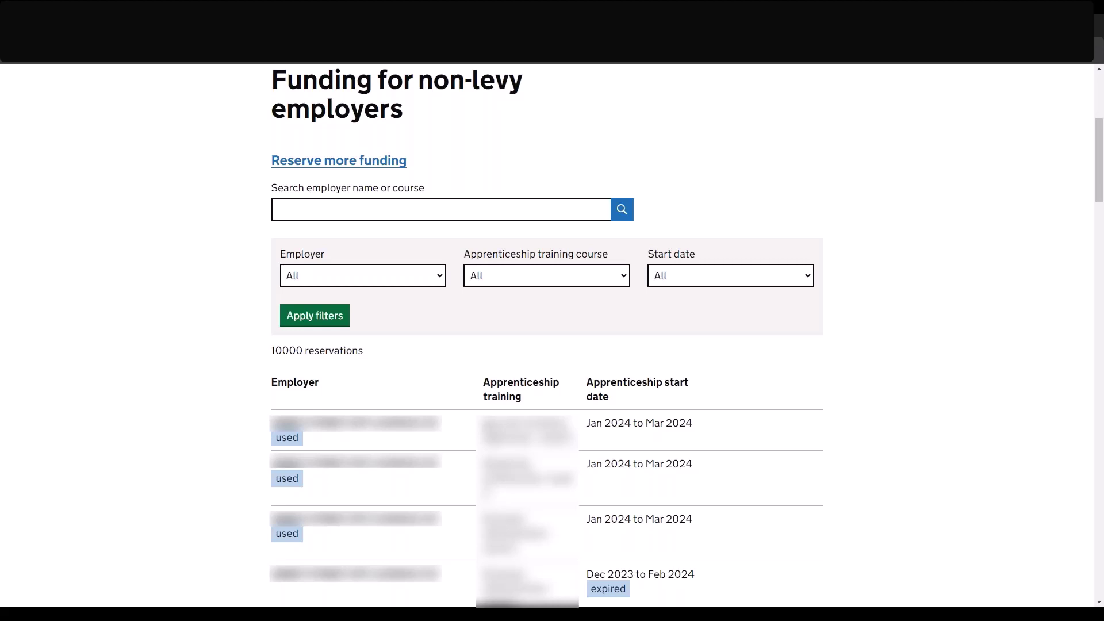
pyautogui.scroll(-1, 546, 334)
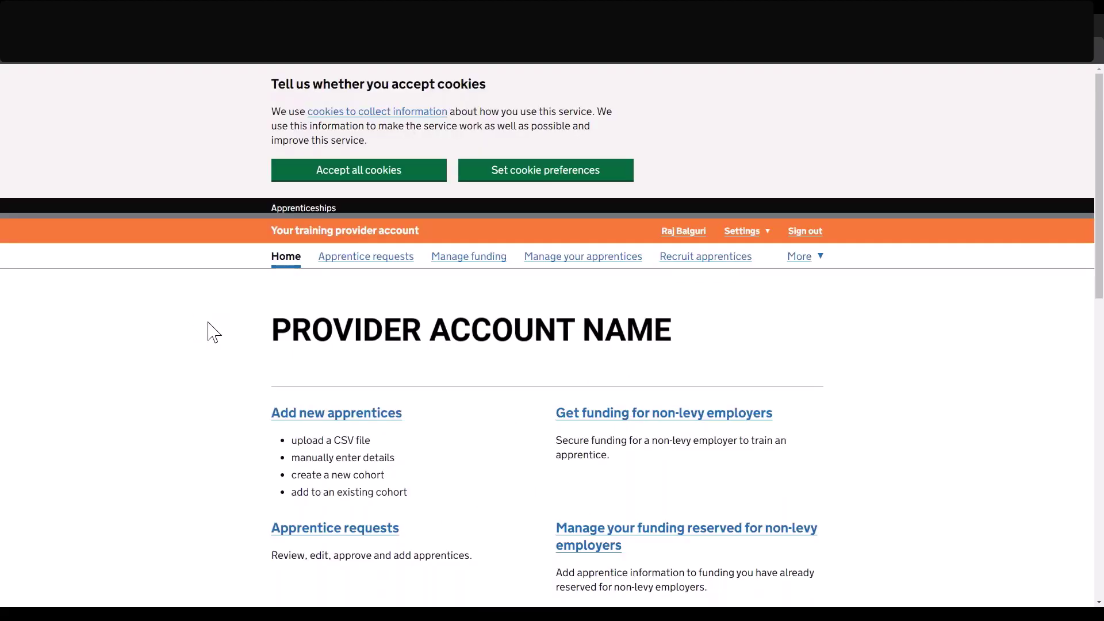
pyautogui.press('Tab')
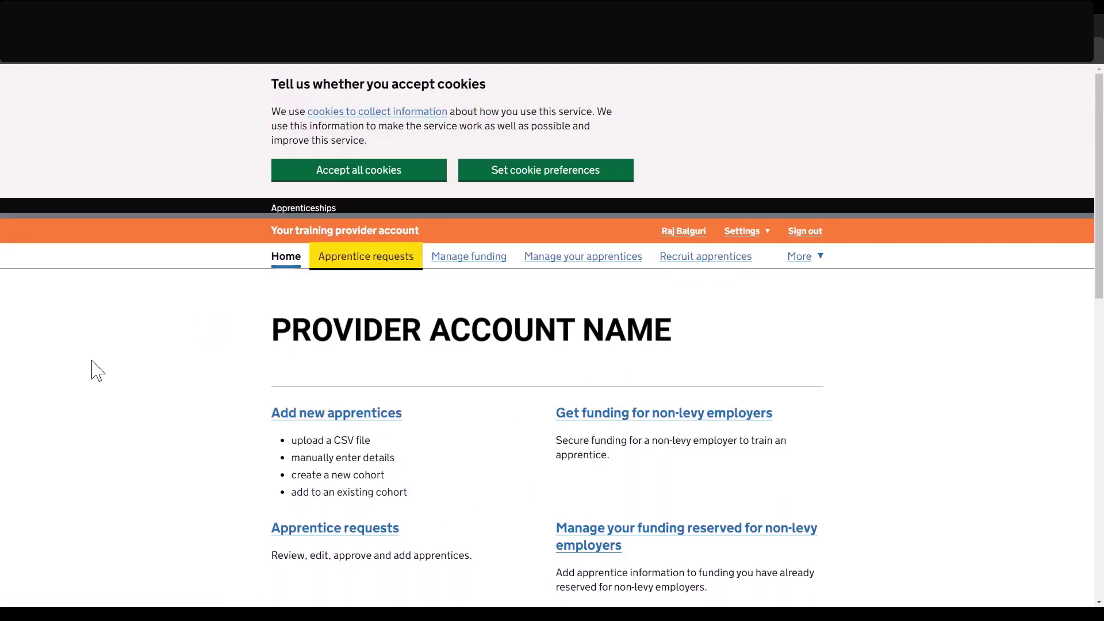
pyautogui.press('Return')
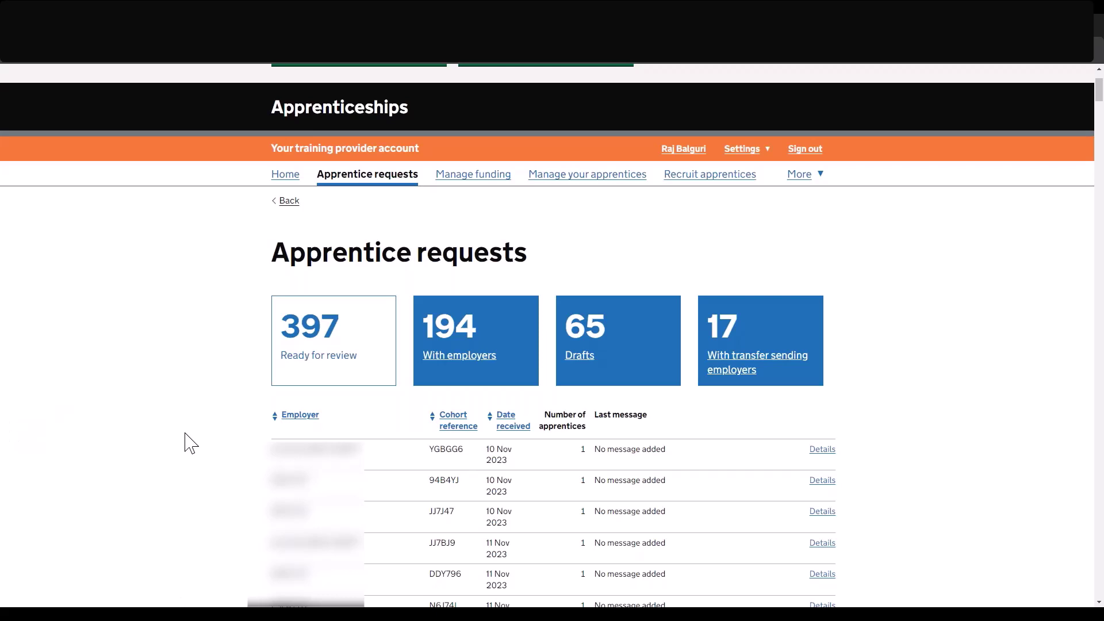
pyautogui.click(281, 176)
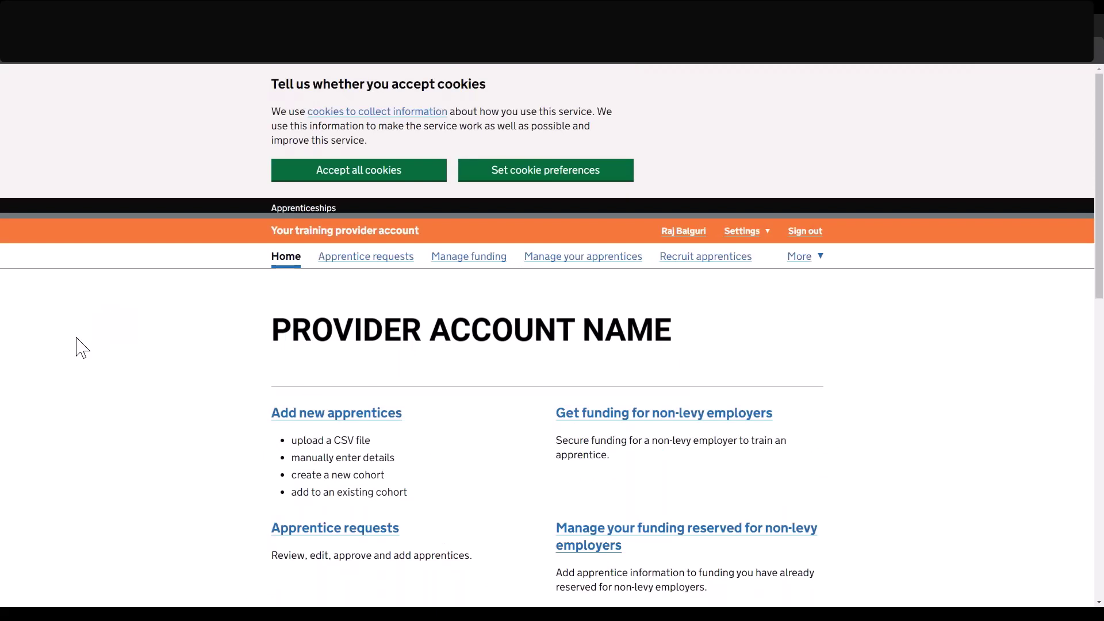
# List the apprentices under Manage your apprentices and open a record marked Changes pending.
pyautogui.click(577, 264)
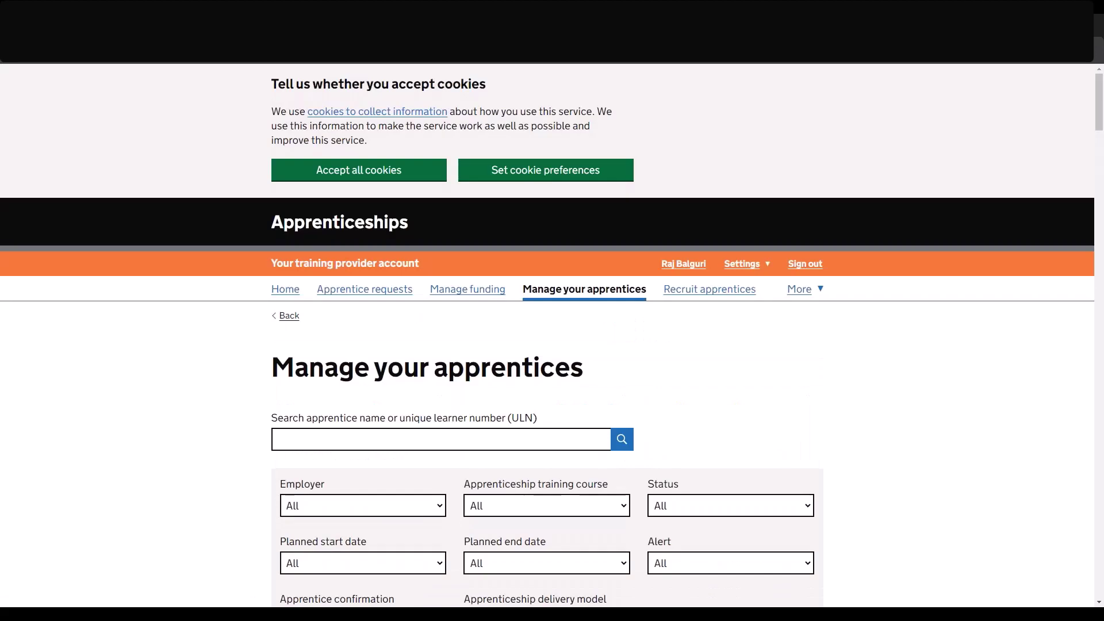
pyautogui.scroll(-2, 384, 468)
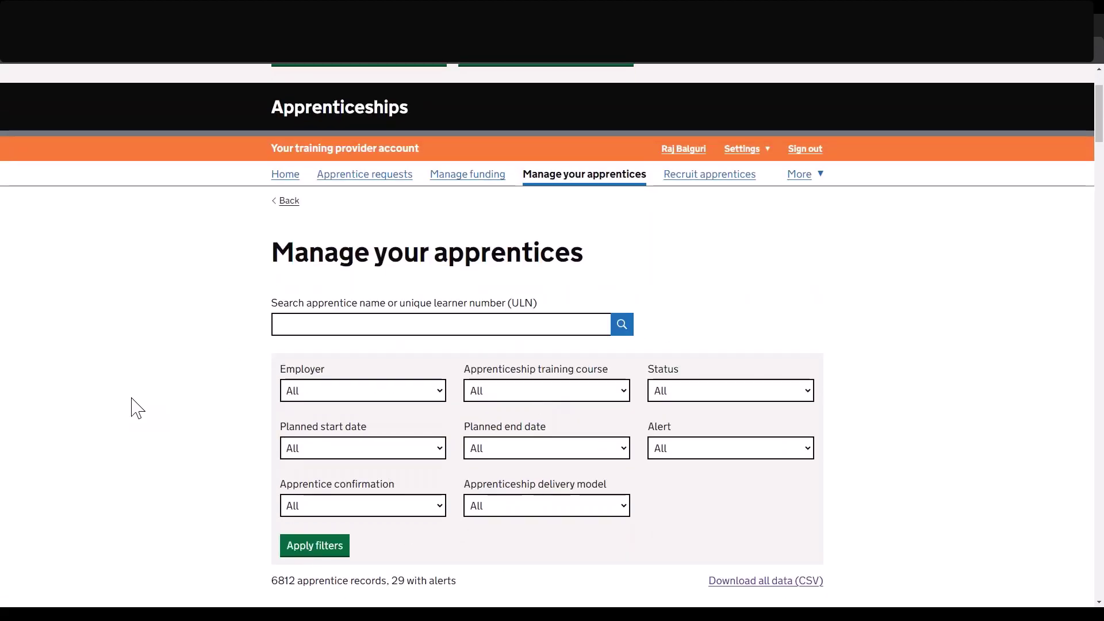
pyautogui.scroll(-10, 137, 408)
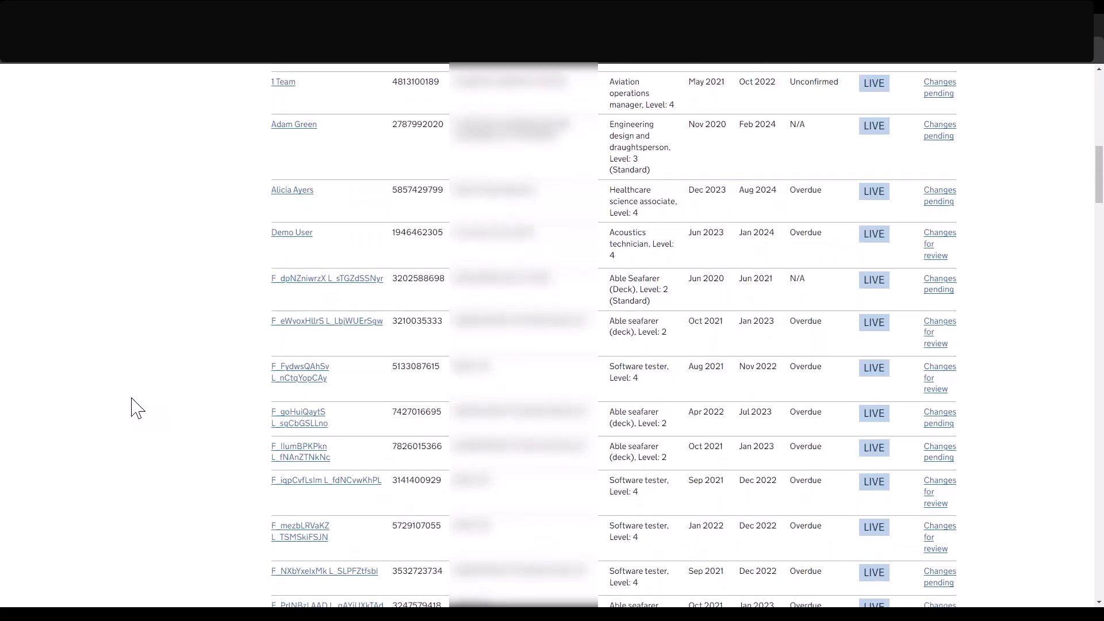
pyautogui.scroll(-2, 137, 408)
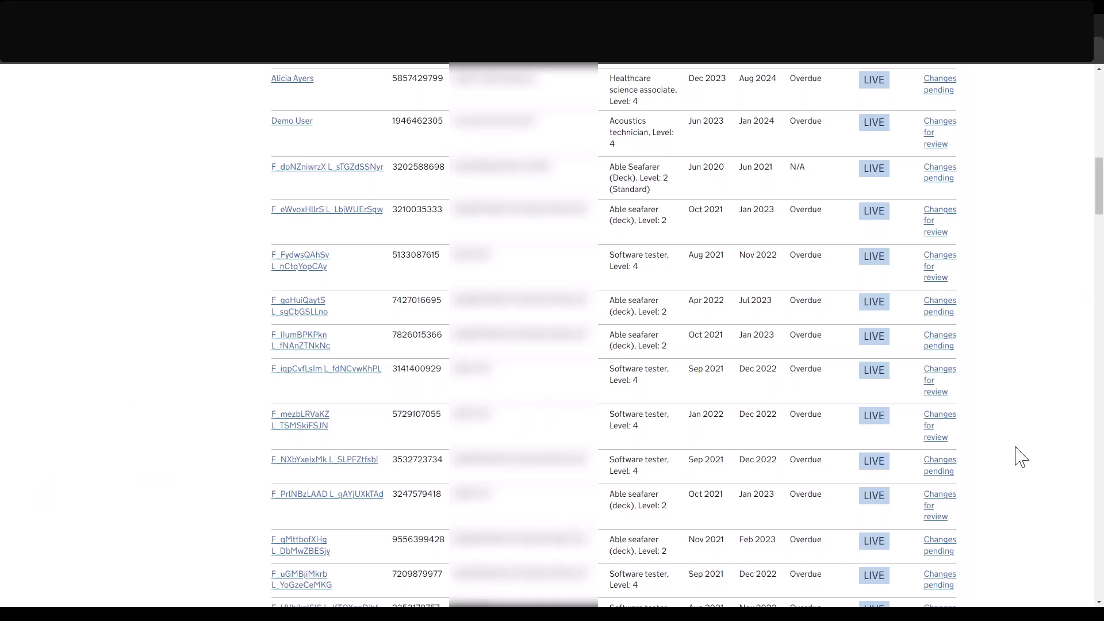
pyautogui.click(939, 469)
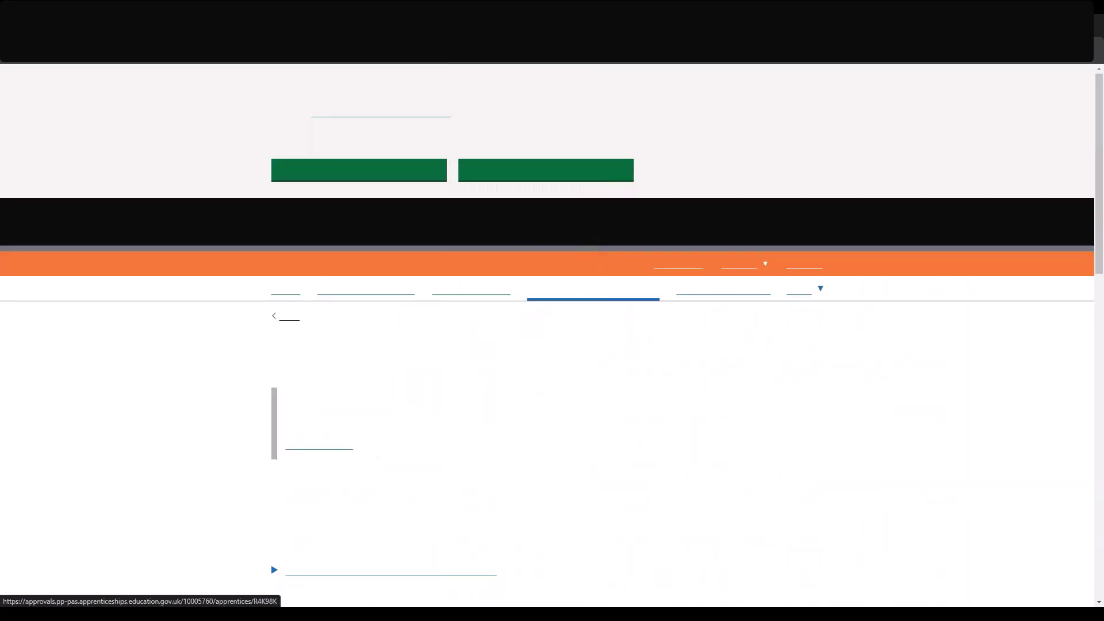
pyautogui.scroll(-3, 552, 333)
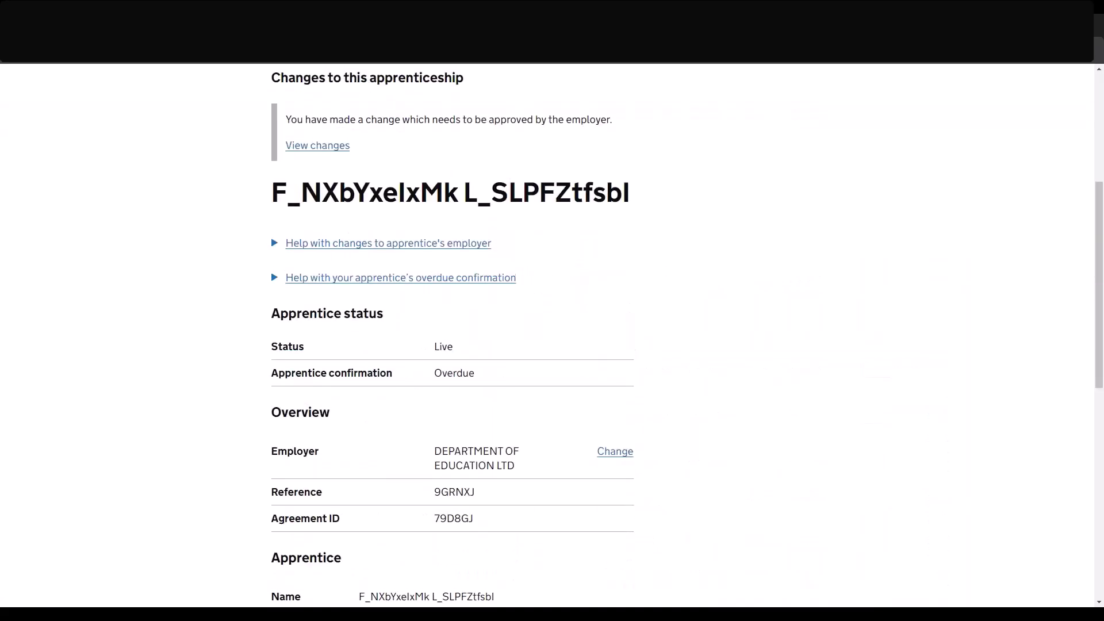
pyautogui.scroll(1, 202, 420)
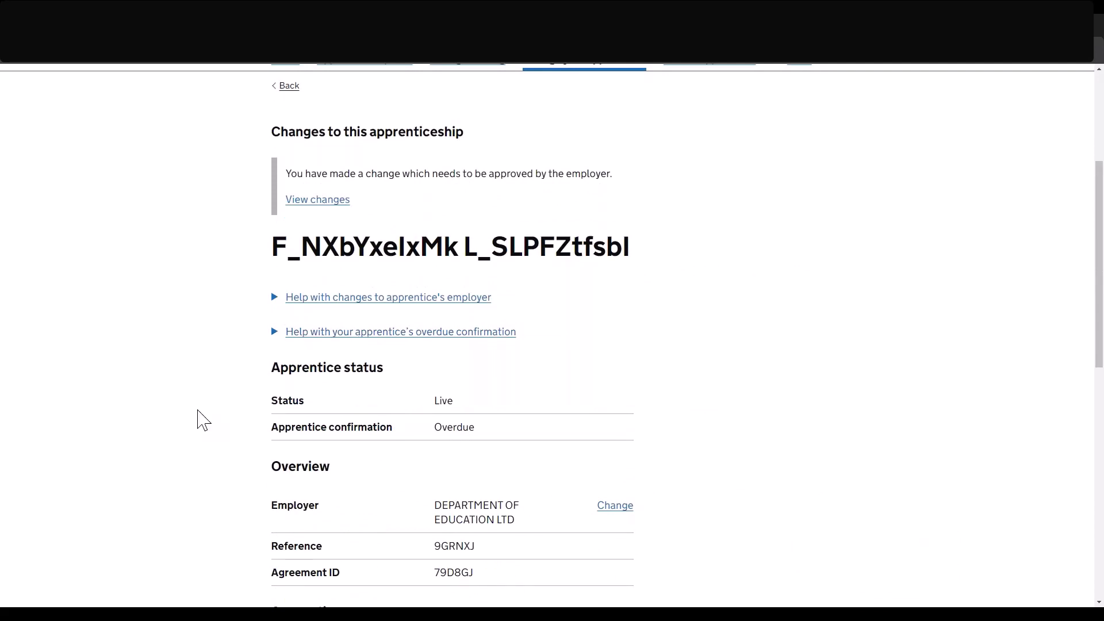
pyautogui.scroll(-2, 202, 420)
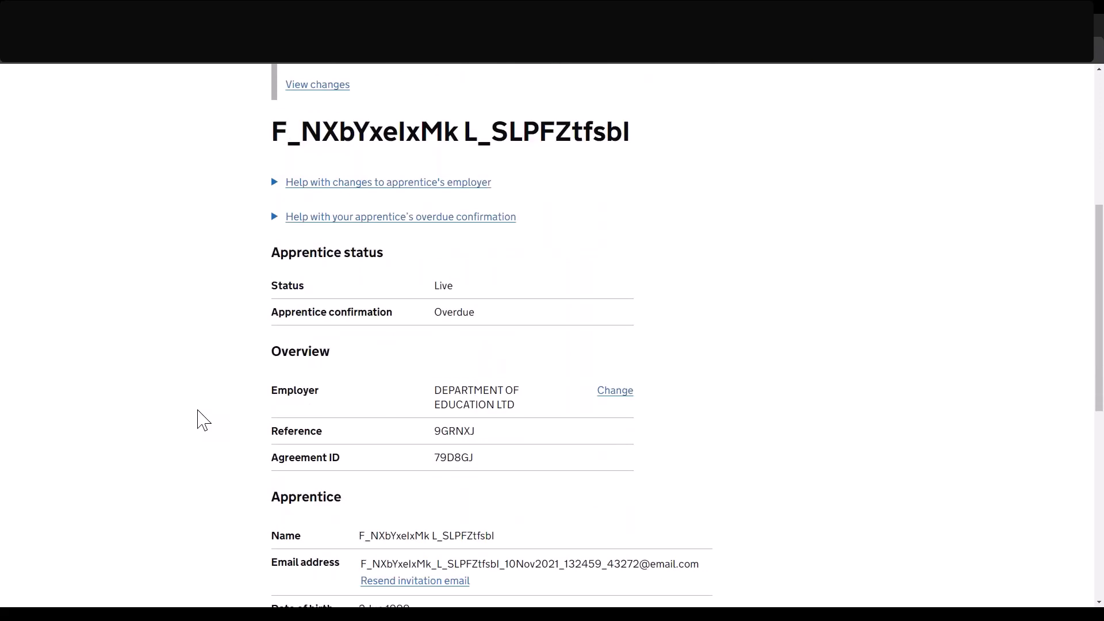
pyautogui.scroll(-1, 203, 420)
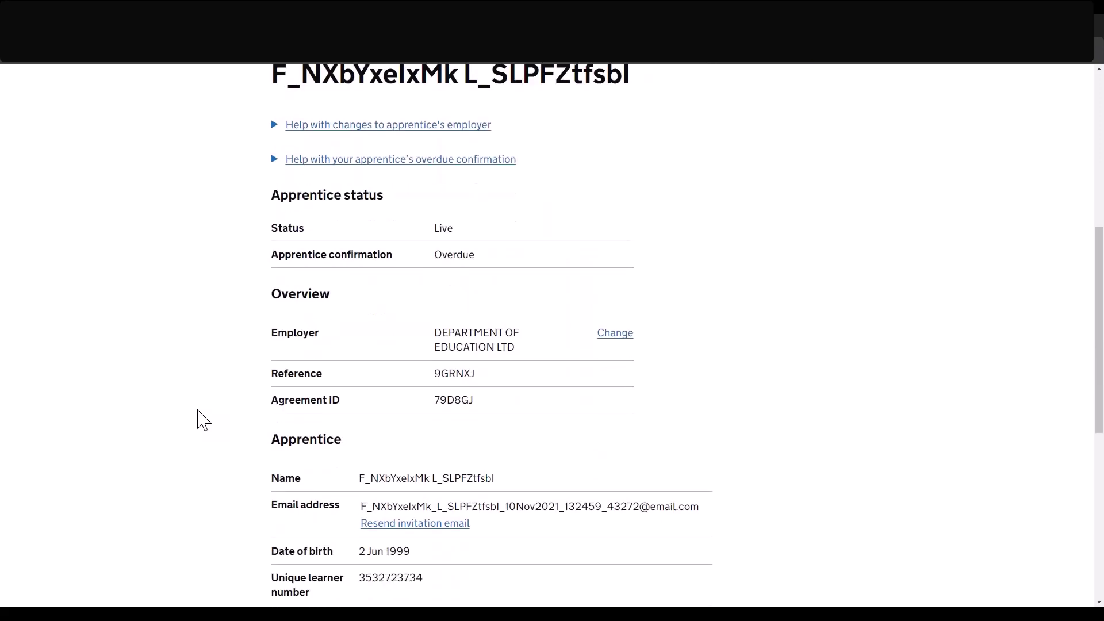
pyautogui.scroll(-2, 202, 419)
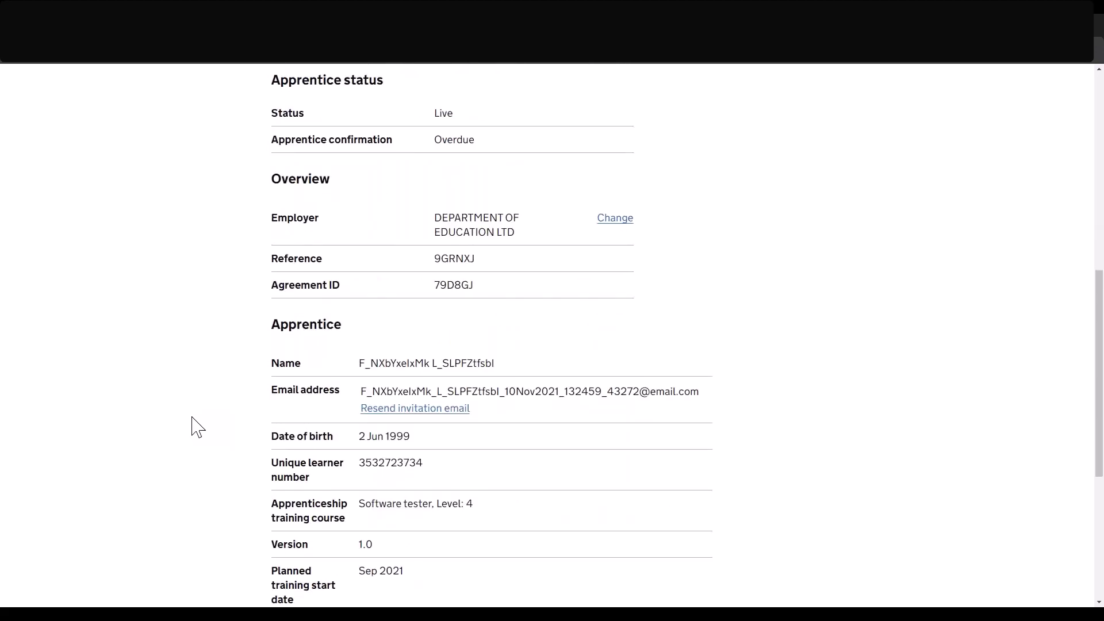
pyautogui.scroll(1, 198, 426)
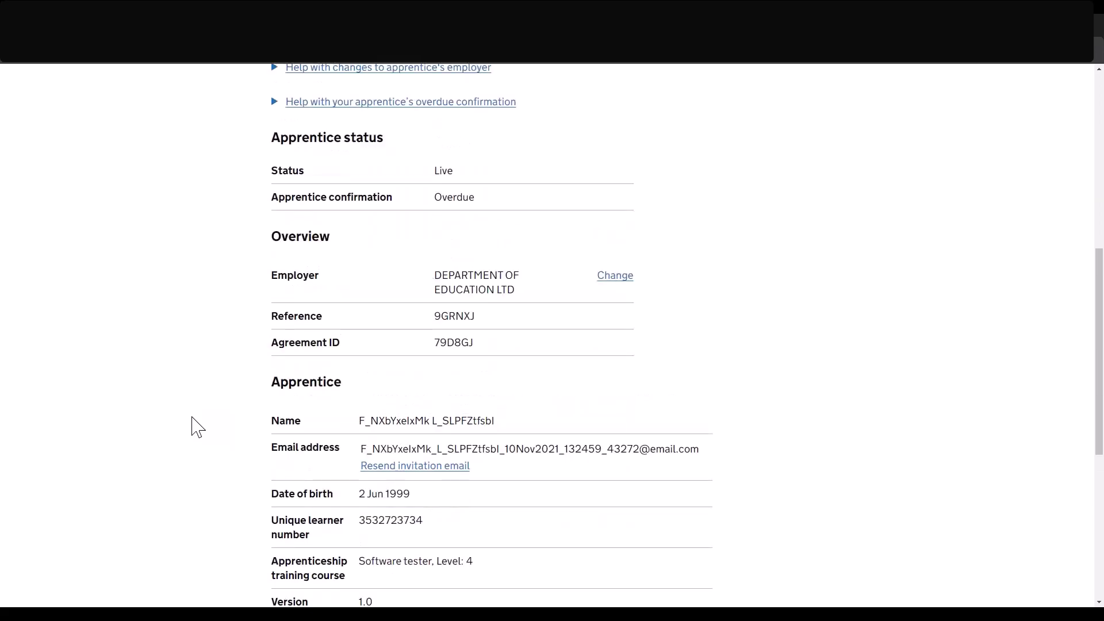
pyautogui.scroll(1, 198, 397)
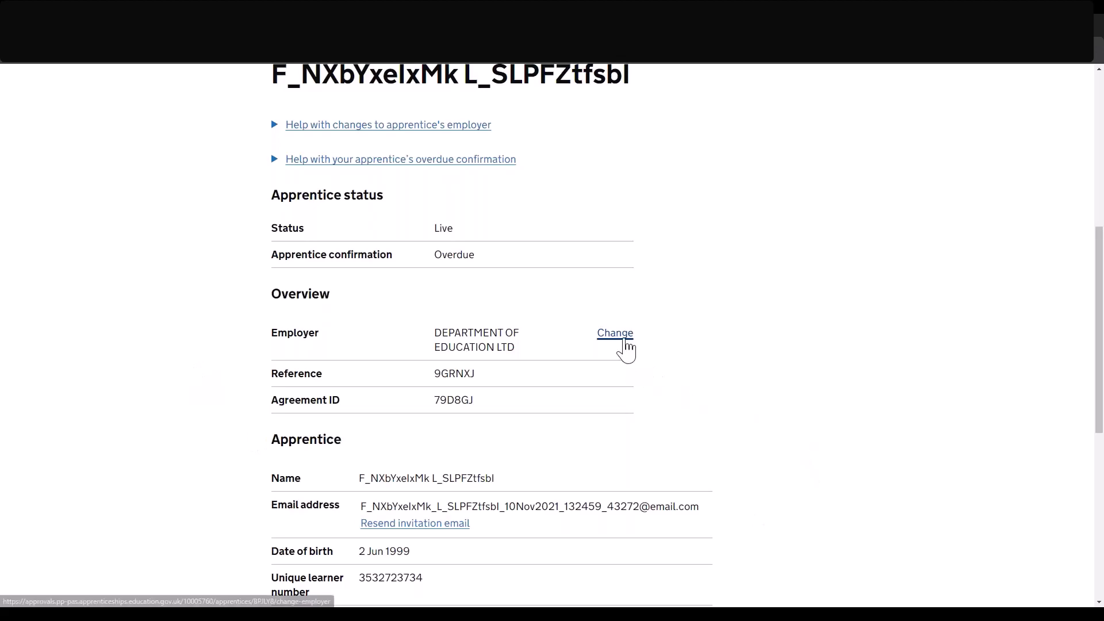
# Start changing the apprentice's employer, review What you'll need, and continue to choosing a new employer.
pyautogui.click(617, 337)
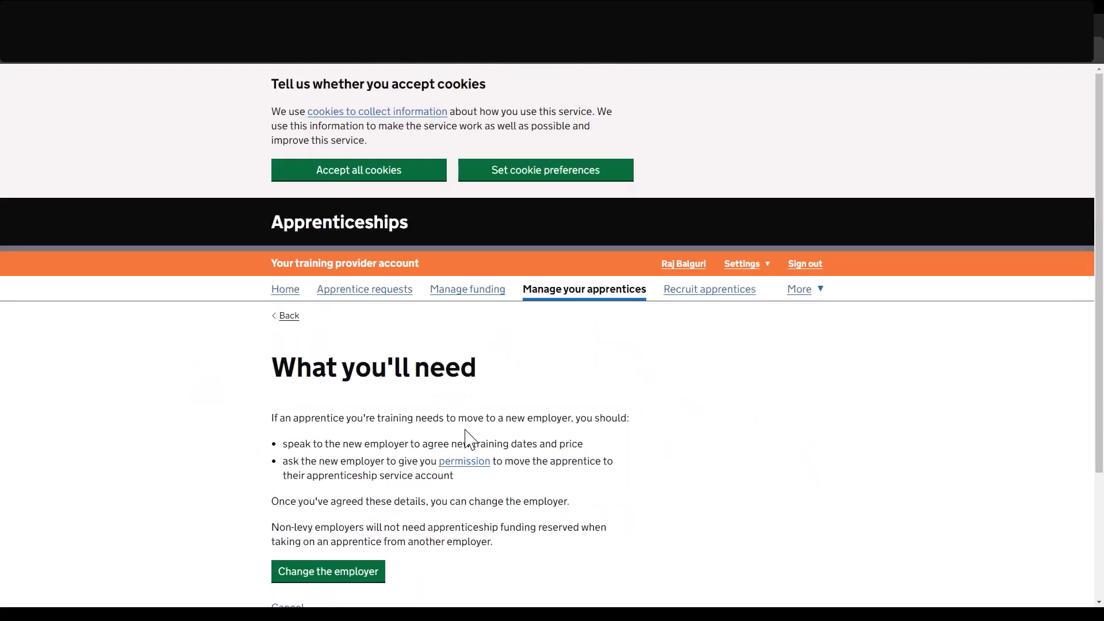
pyautogui.scroll(-1, 468, 441)
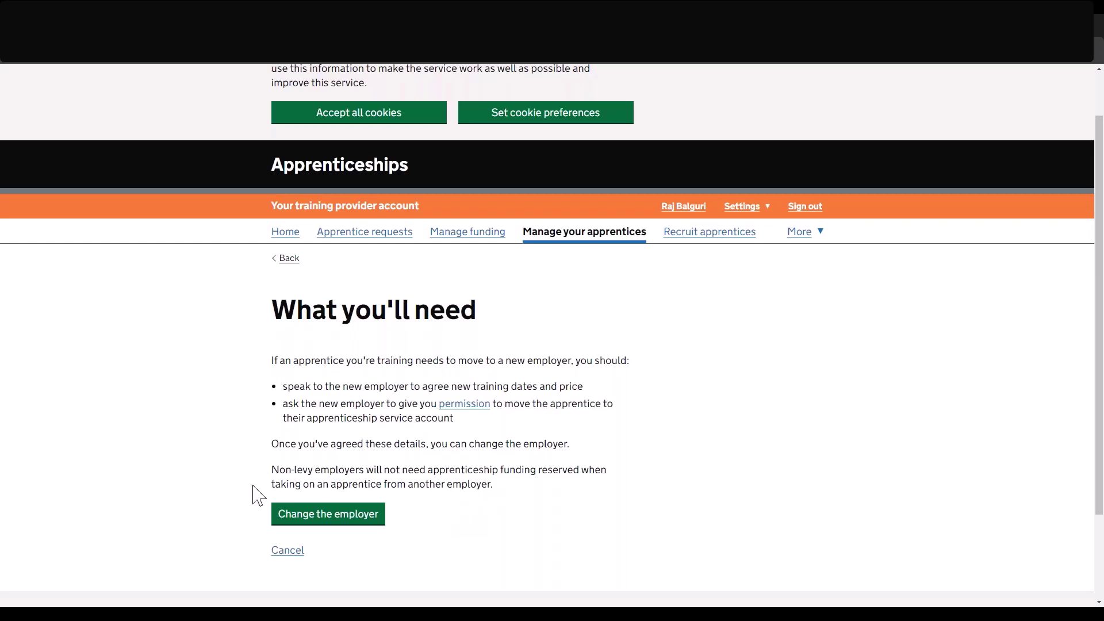
pyautogui.click(348, 515)
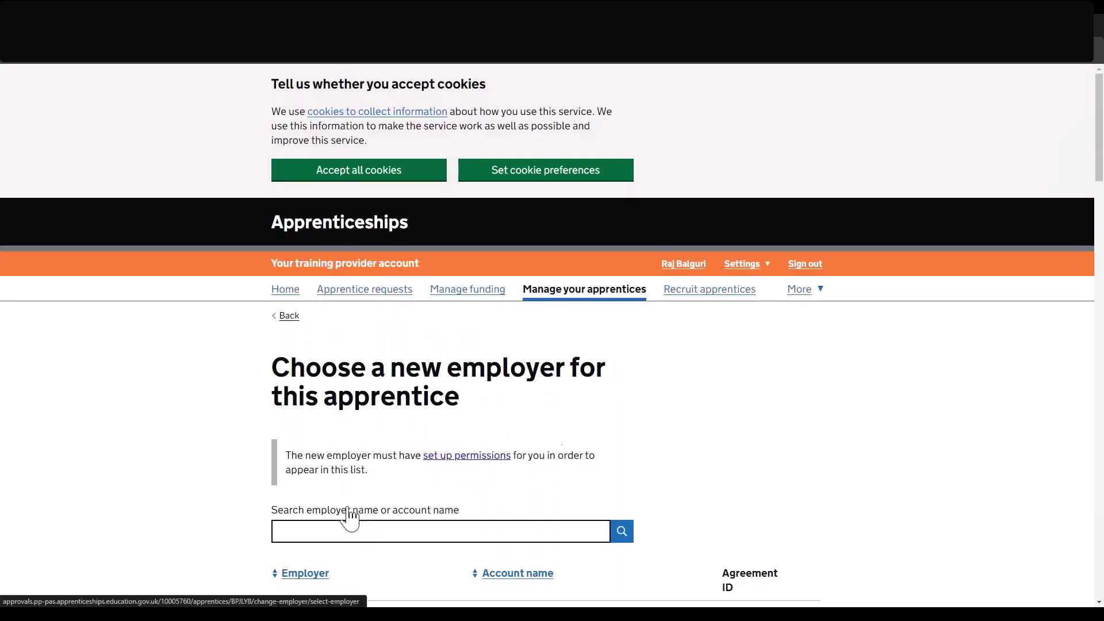
# Select the employer with agreement VR452W and confirm it as the new employer.
pyautogui.scroll(-2, 368, 503)
pyautogui.scroll(-2, 368, 503)
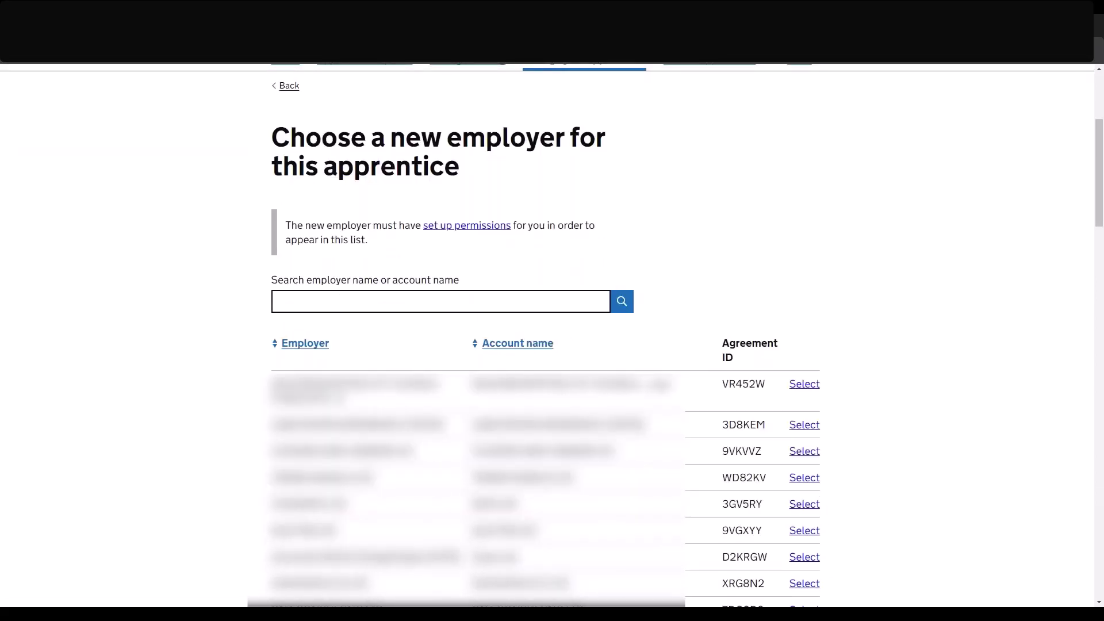
pyautogui.scroll(-2, 552, 334)
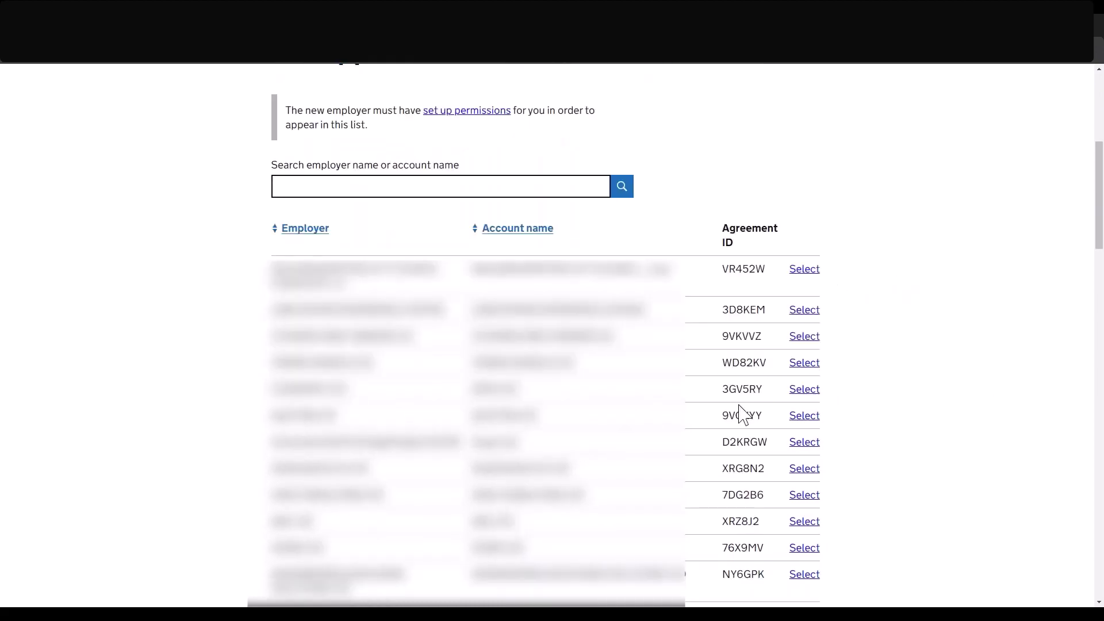
pyautogui.click(803, 269)
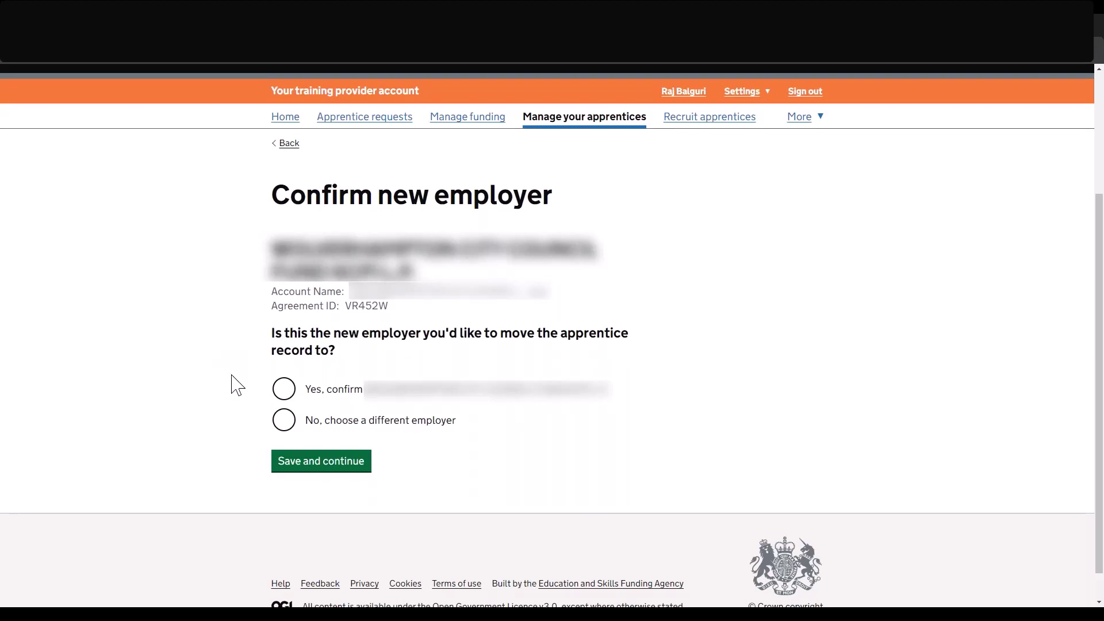
pyautogui.click(281, 389)
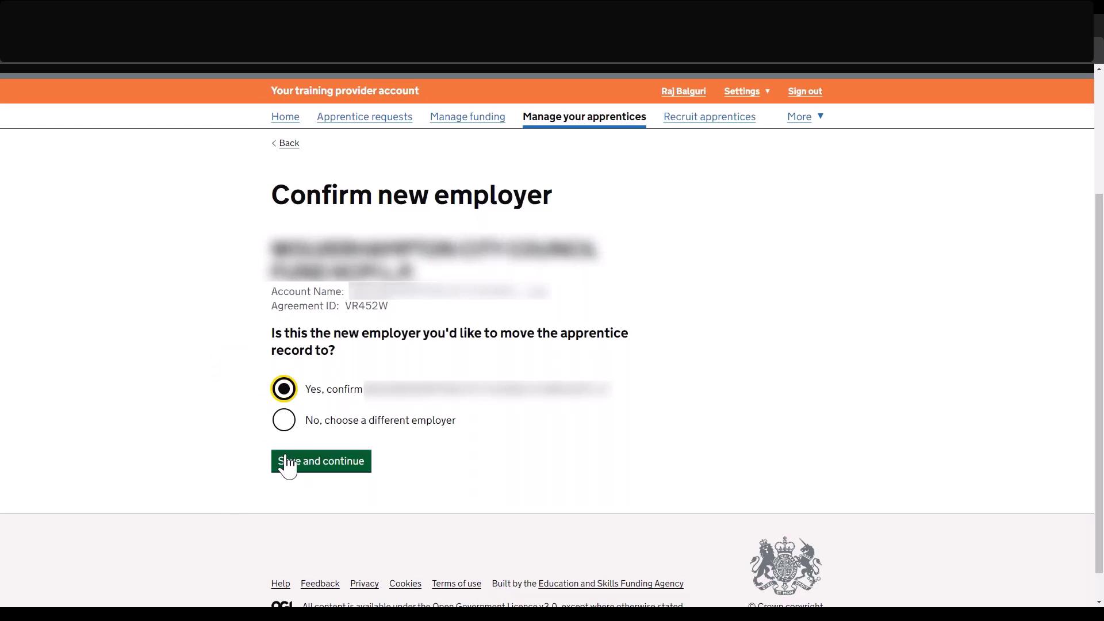
pyautogui.click(286, 463)
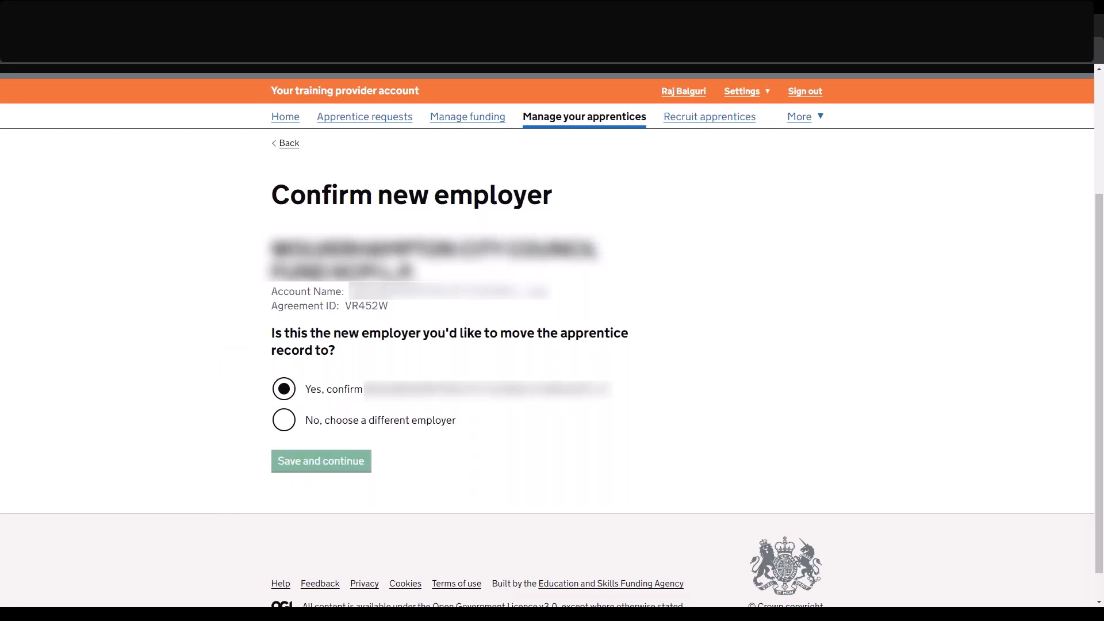
pyautogui.scroll(-2, 287, 434)
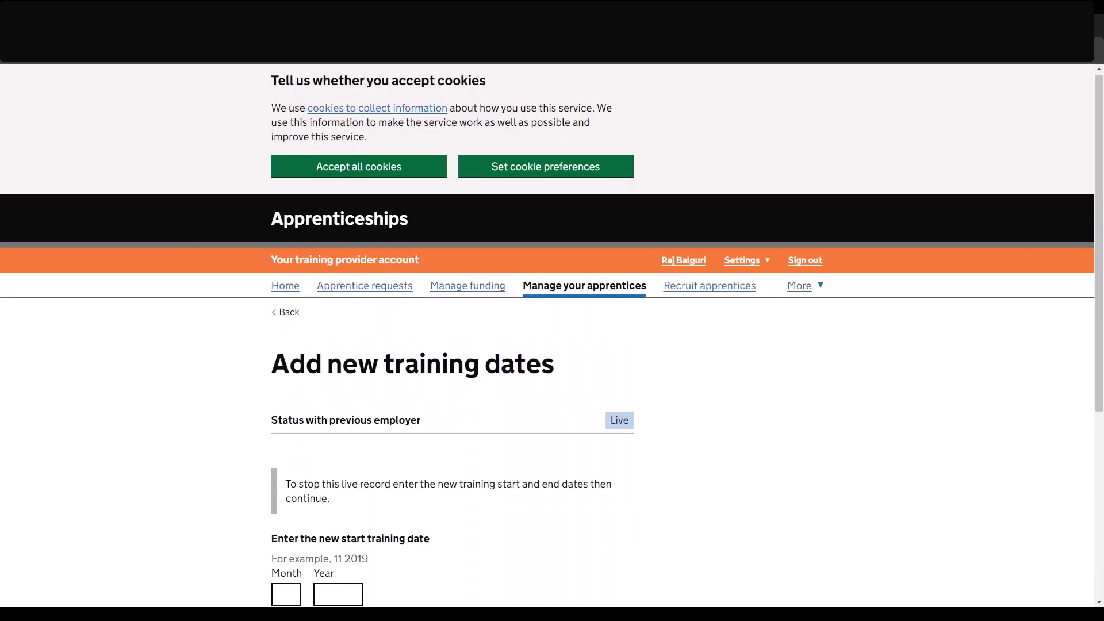
# Enter new training dates: start 3 / 2024 and end 3 / 2026.
pyautogui.scroll(-2, 284, 404)
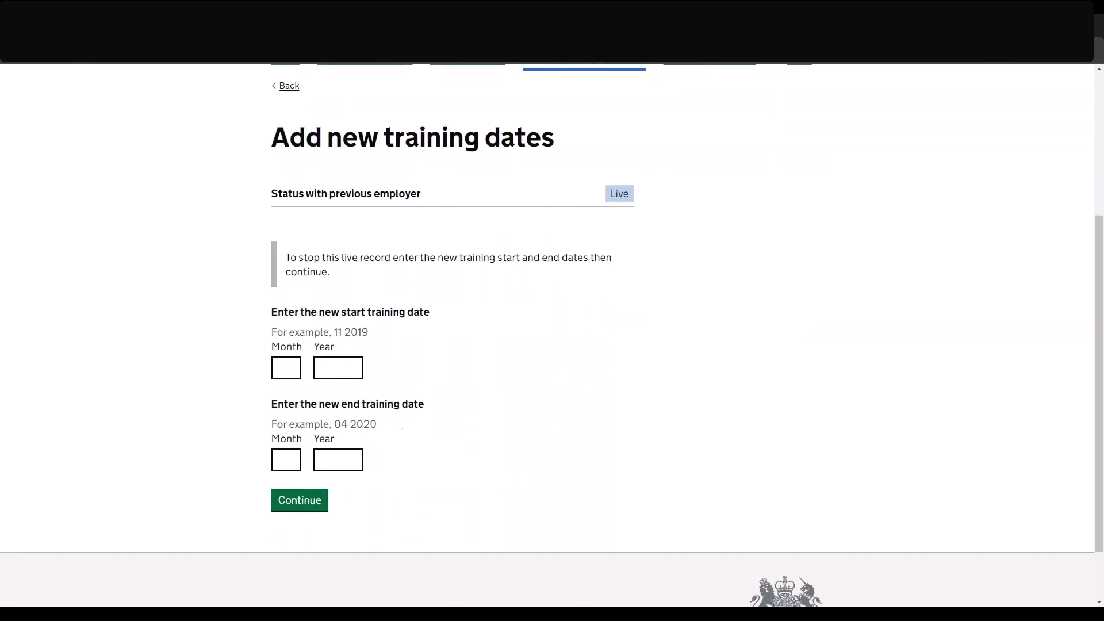
pyautogui.click(287, 368)
pyautogui.write('3')
pyautogui.press('Tab')
pyautogui.write('2024')
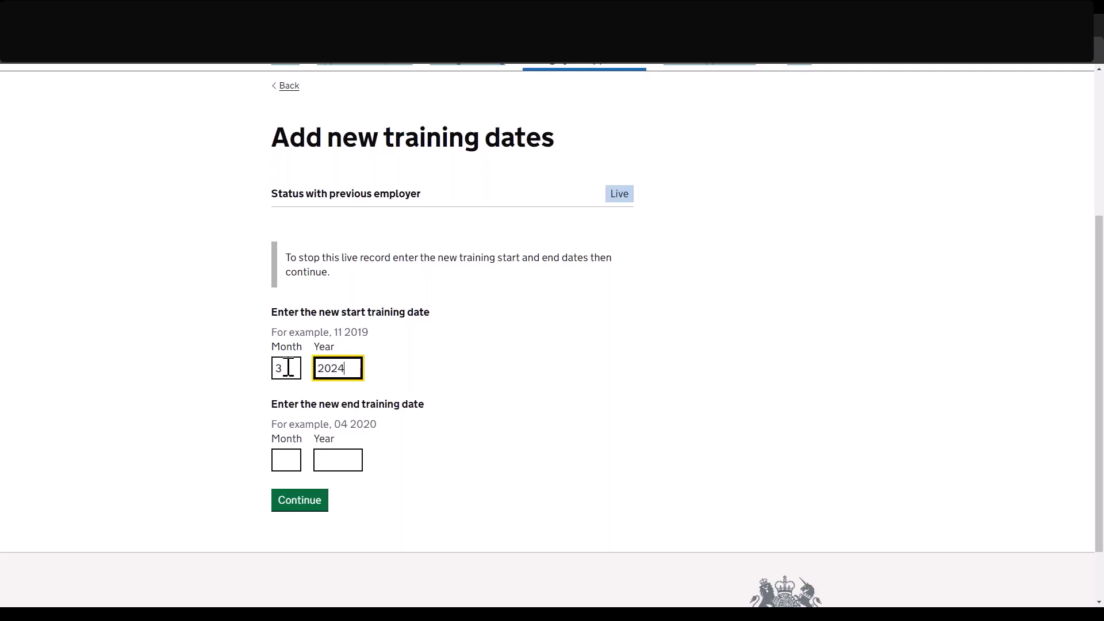
pyautogui.press('Tab')
pyautogui.write('3')
pyautogui.press('Tab')
pyautogui.write('2026')
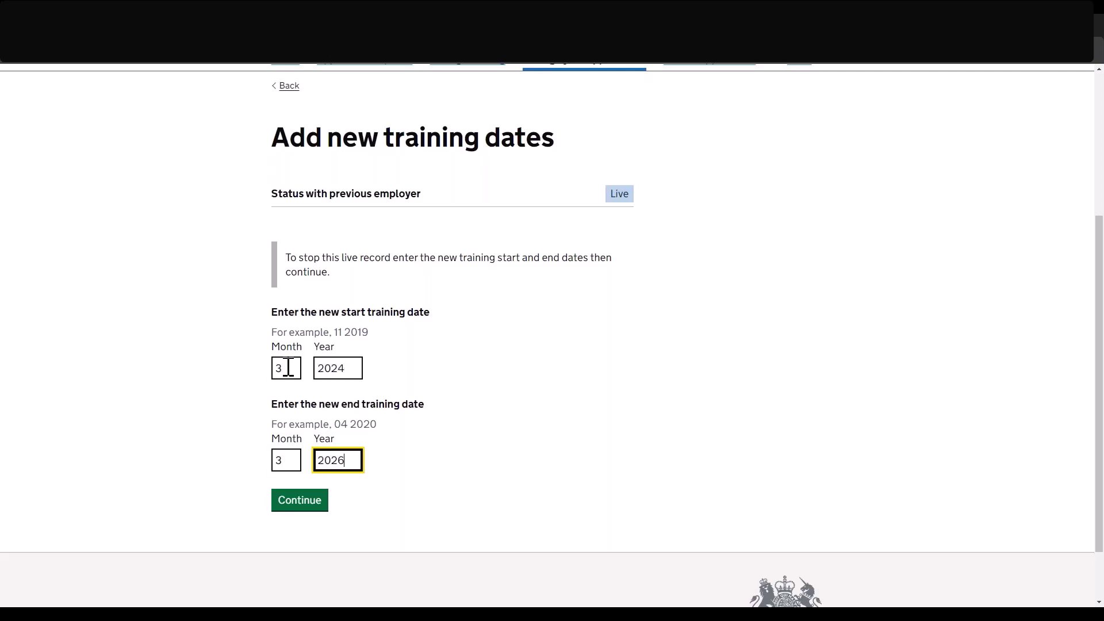
pyautogui.click(305, 504)
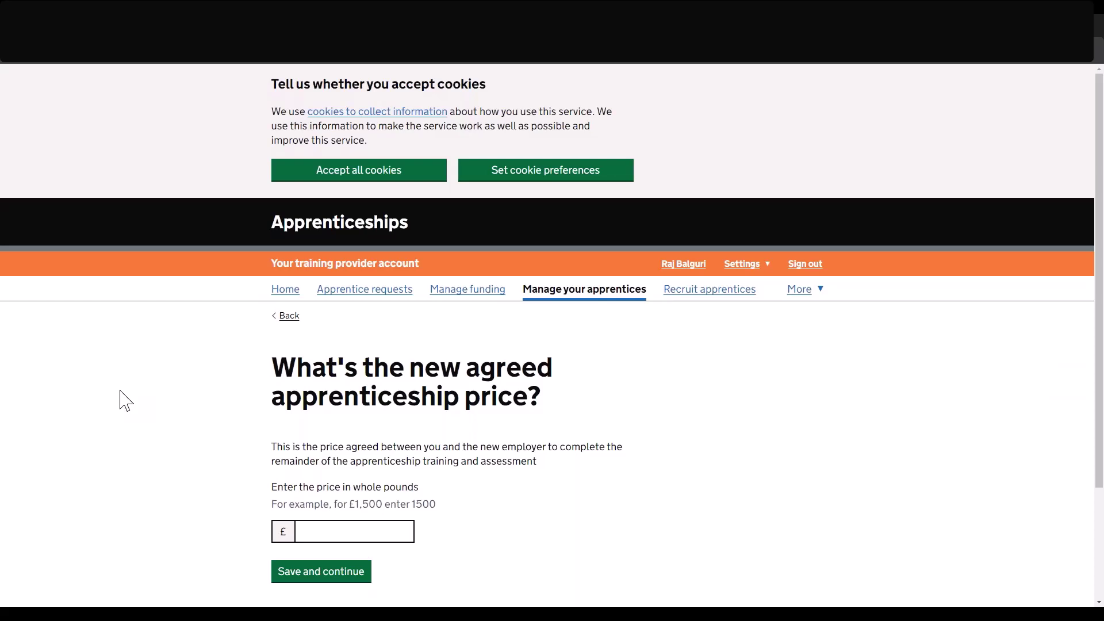
# Enter 2000 as the new agreed apprenticeship price and save it.
pyautogui.scroll(-1, 125, 399)
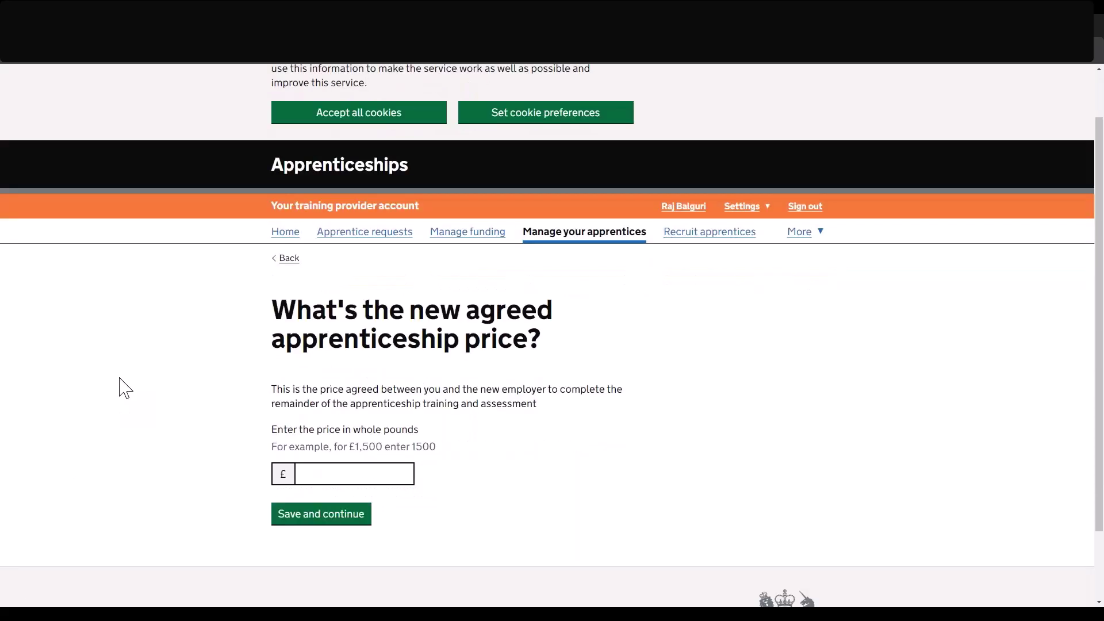
pyautogui.click(364, 475)
pyautogui.write('2000')
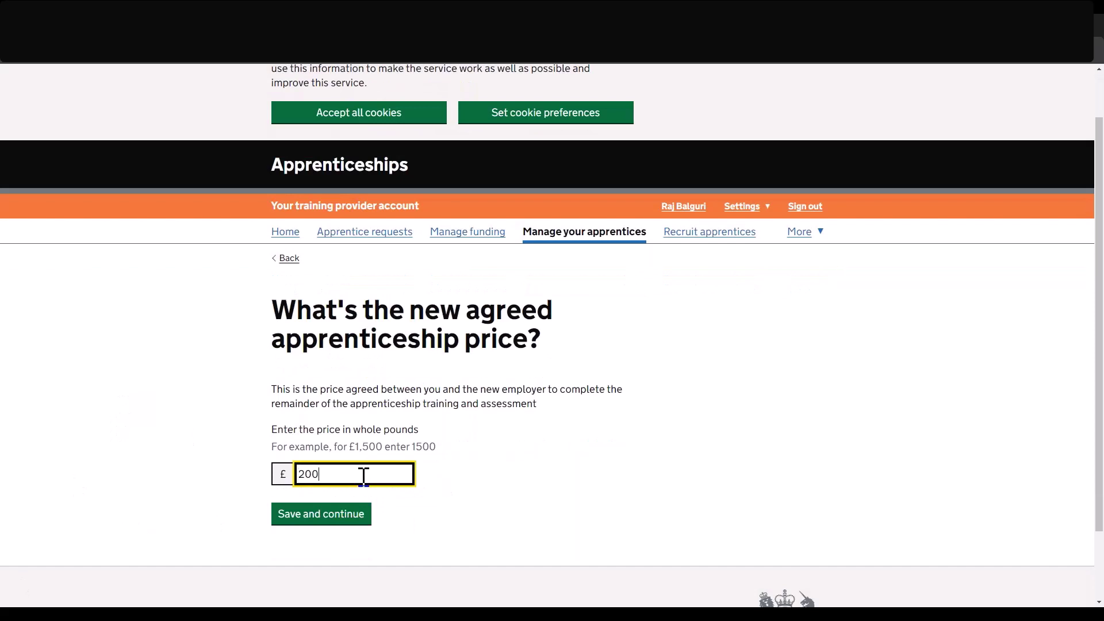
pyautogui.click(309, 513)
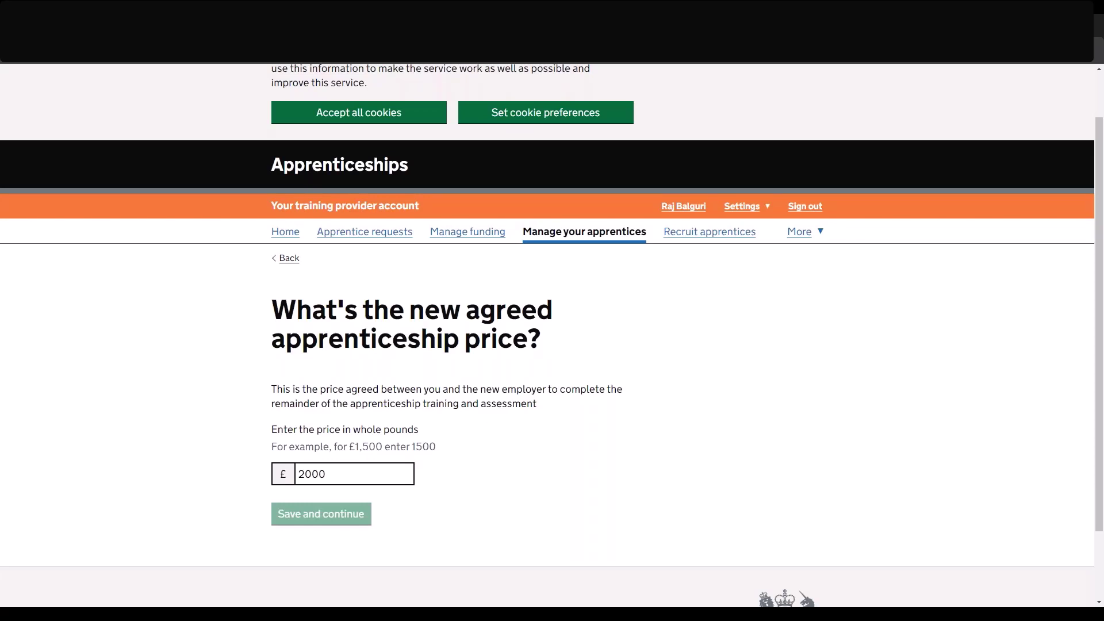
pyautogui.scroll(-2, 287, 480)
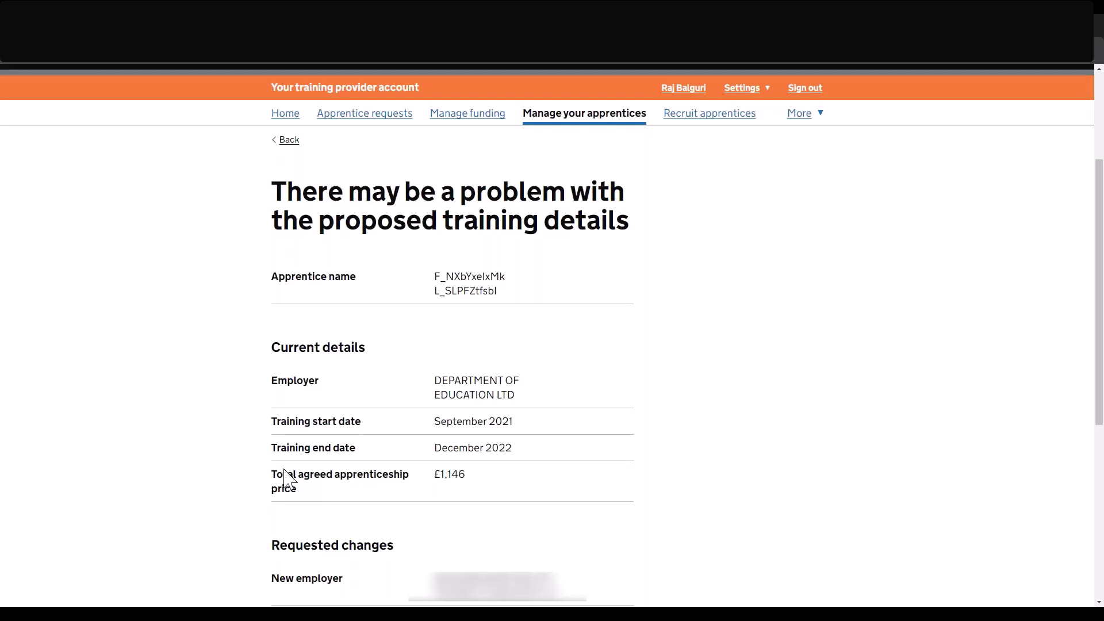
# Tick 'Yes, these details are correct' and send the change-of-employer request.
pyautogui.scroll(-1, 285, 478)
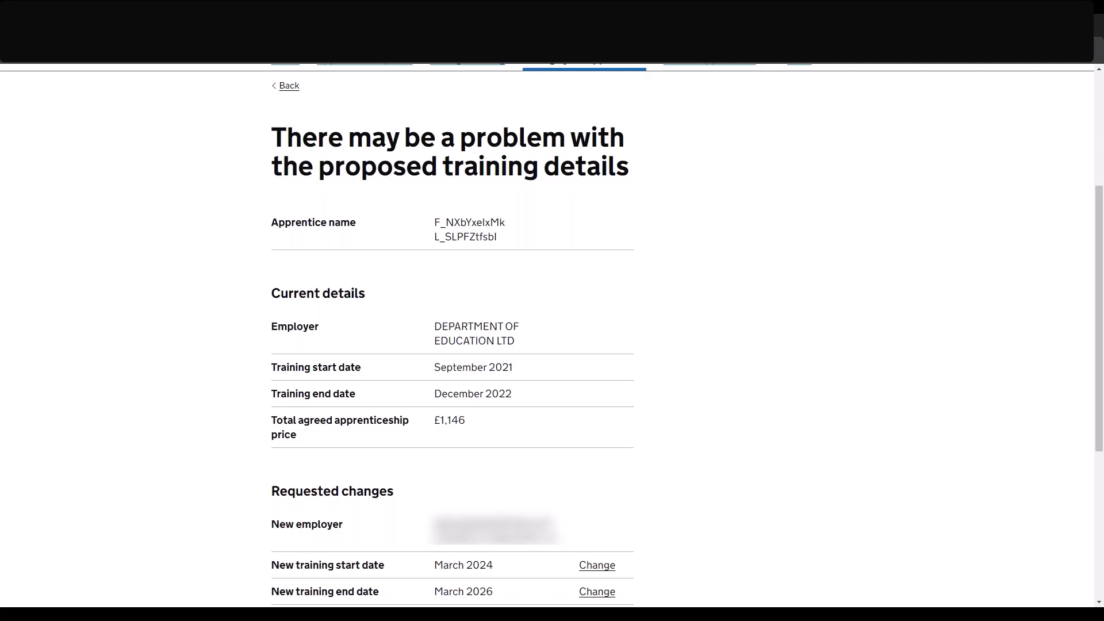
pyautogui.scroll(-5, 543, 427)
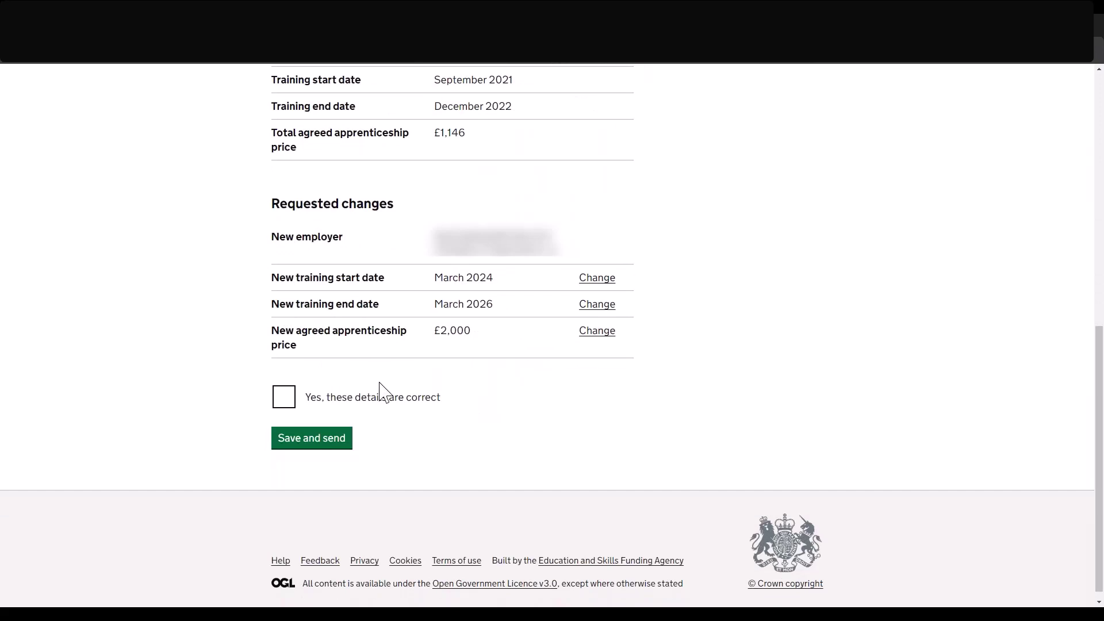
pyautogui.click(285, 404)
pyautogui.click(283, 440)
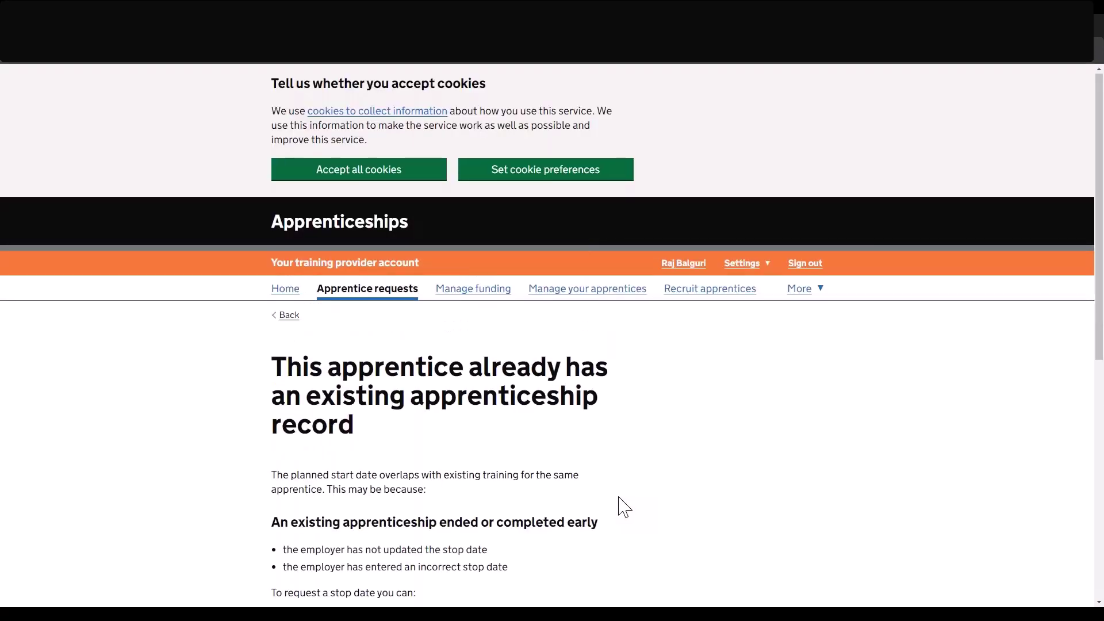
pyautogui.scroll(-2, 625, 507)
pyautogui.scroll(-2, 625, 507)
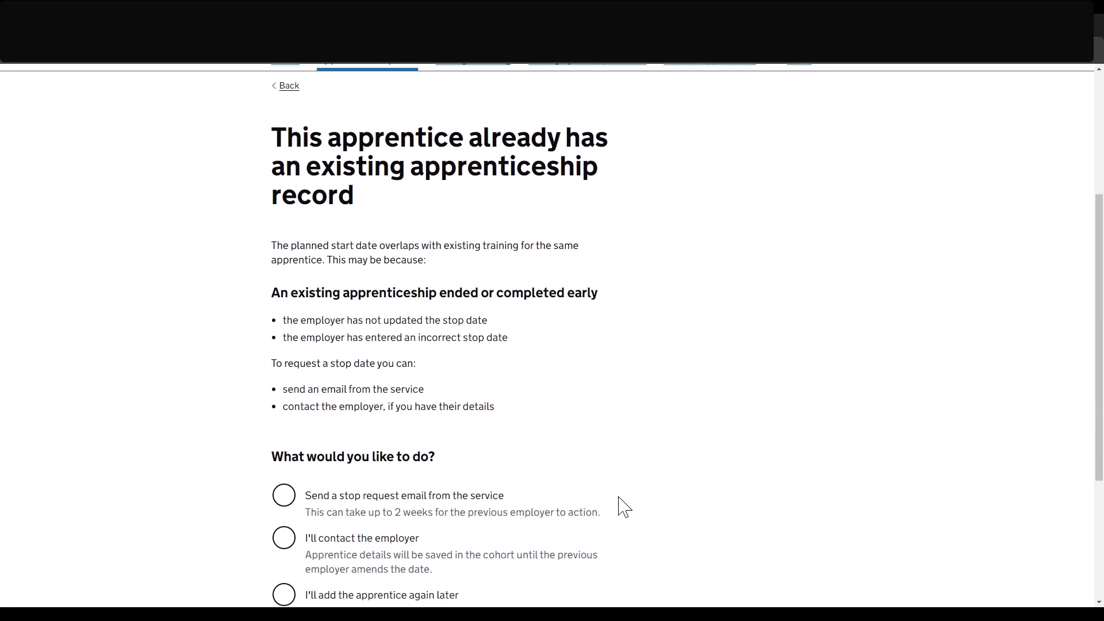
pyautogui.scroll(-1, 625, 507)
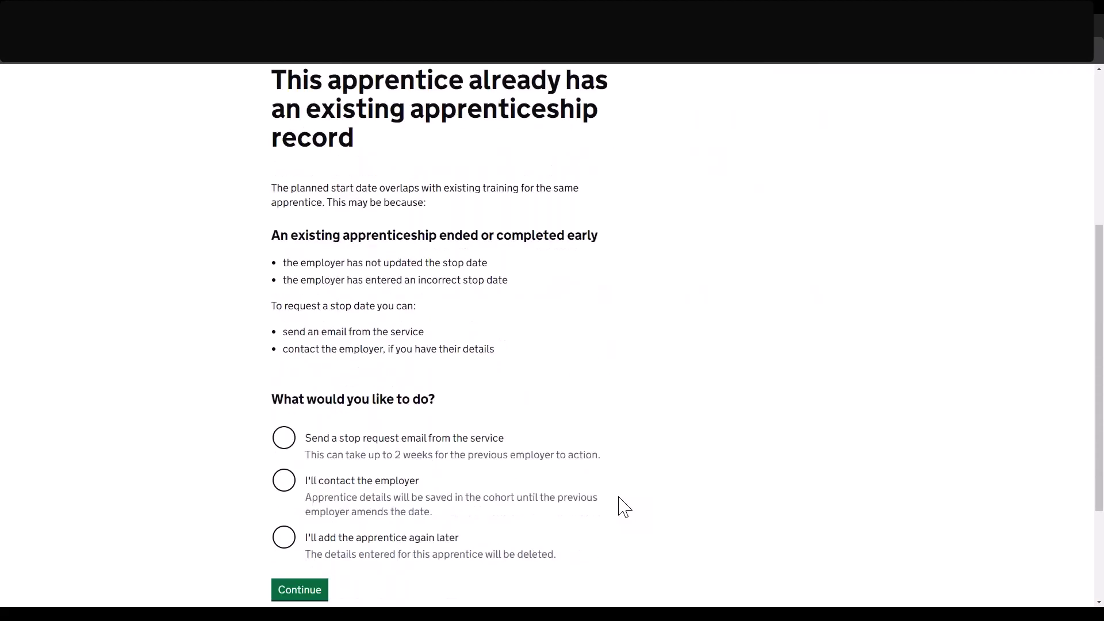
pyautogui.scroll(-1, 625, 507)
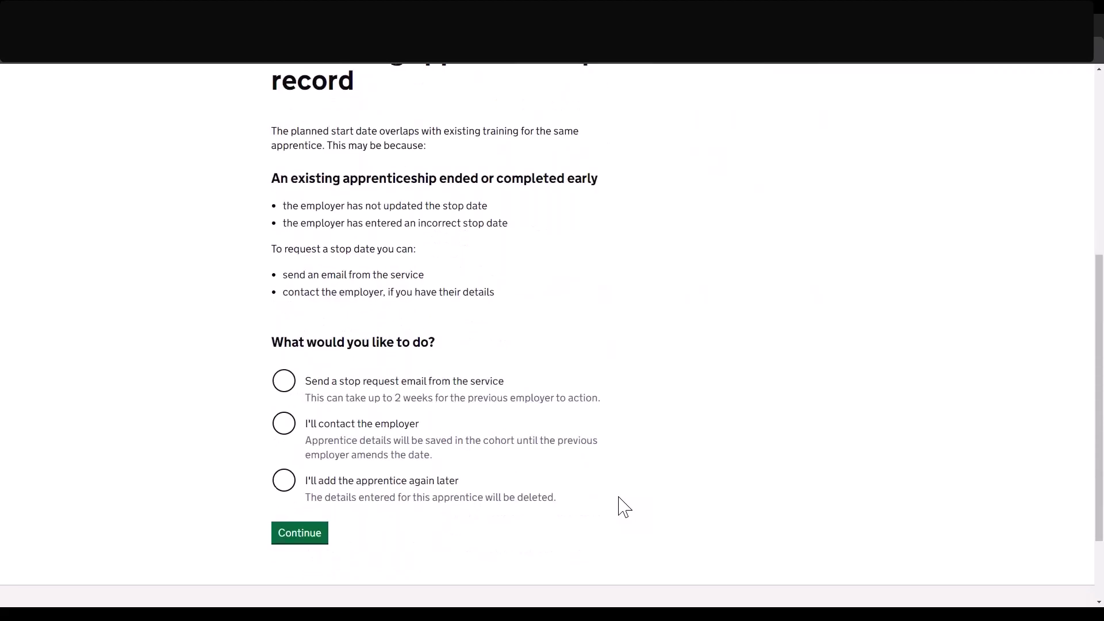
pyautogui.scroll(2, 625, 507)
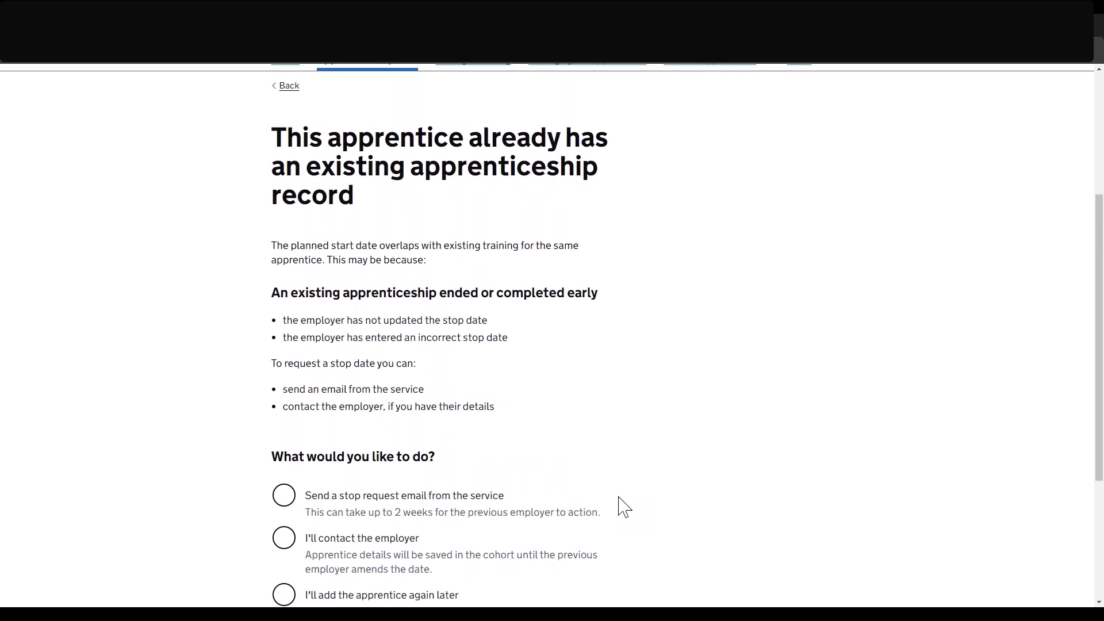
pyautogui.scroll(-1, 625, 507)
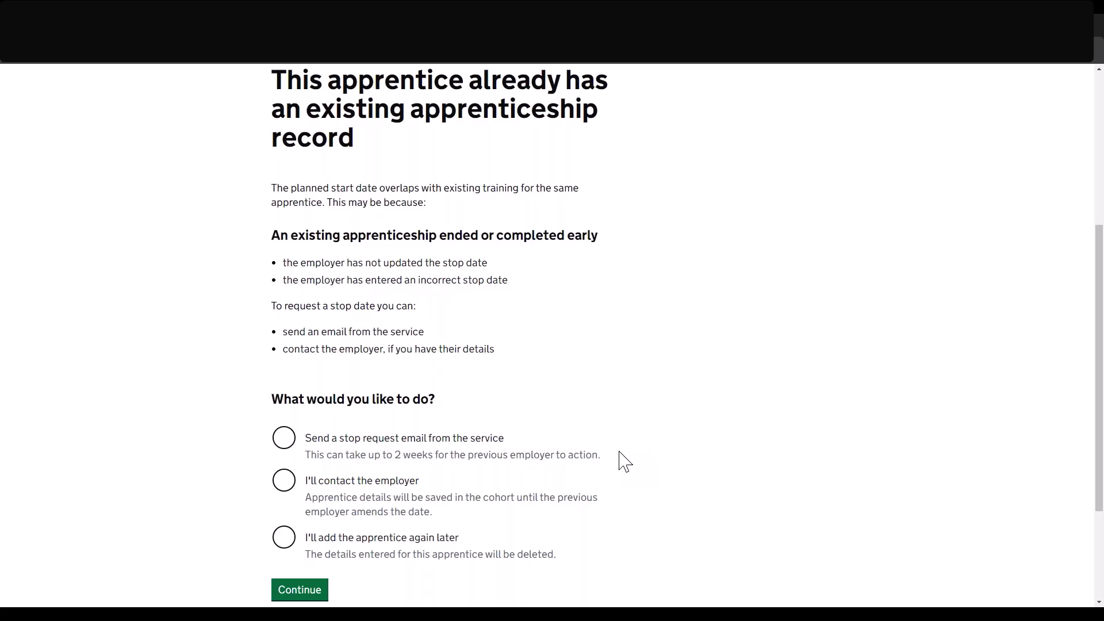
pyautogui.scroll(-1, 618, 459)
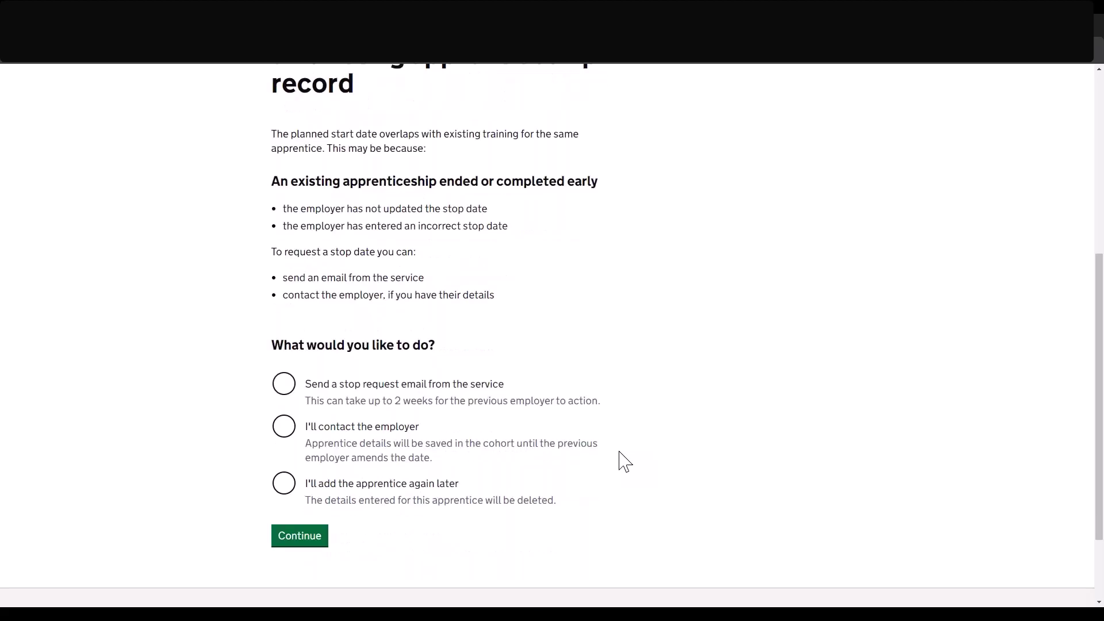
pyautogui.scroll(1, 618, 459)
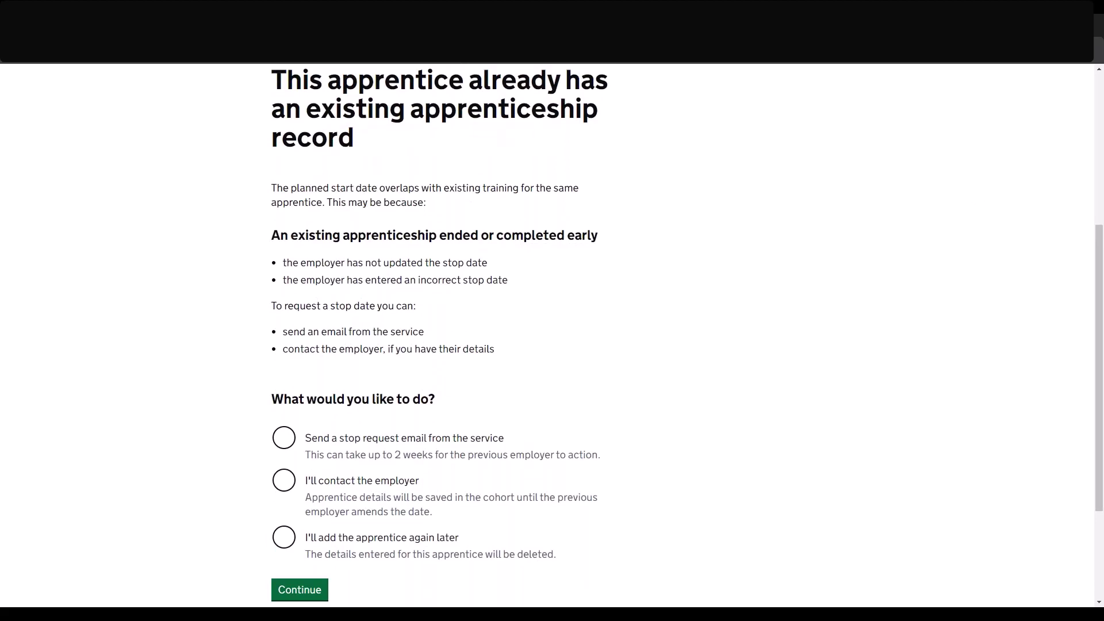
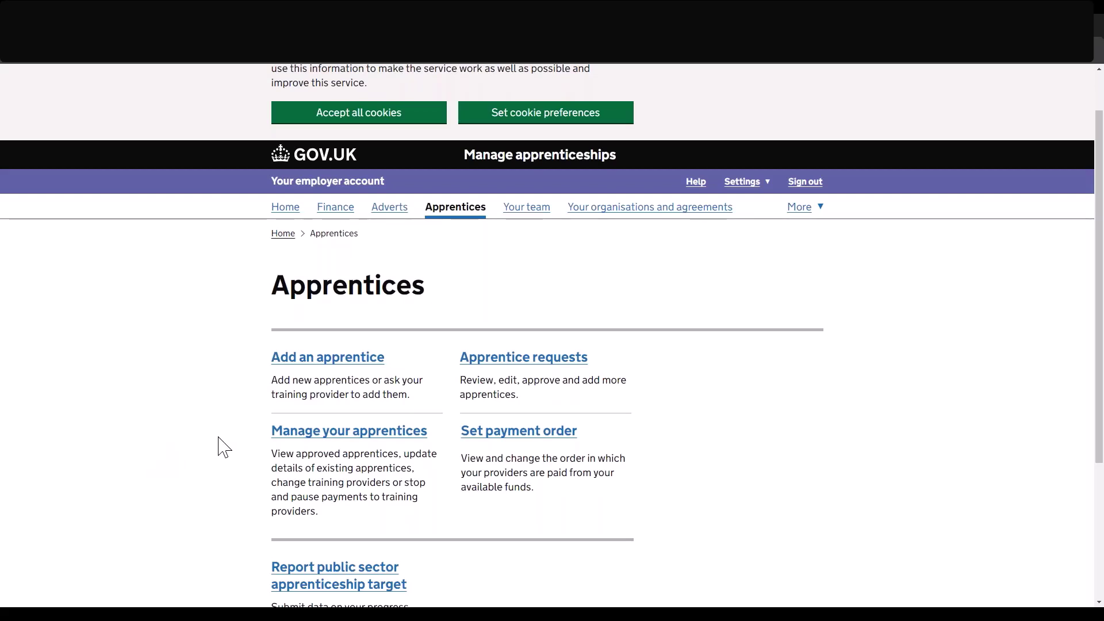
# Open 'Manage your apprentices' and browse all 56 records with their courses, dates and statuses.
pyautogui.click(339, 439)
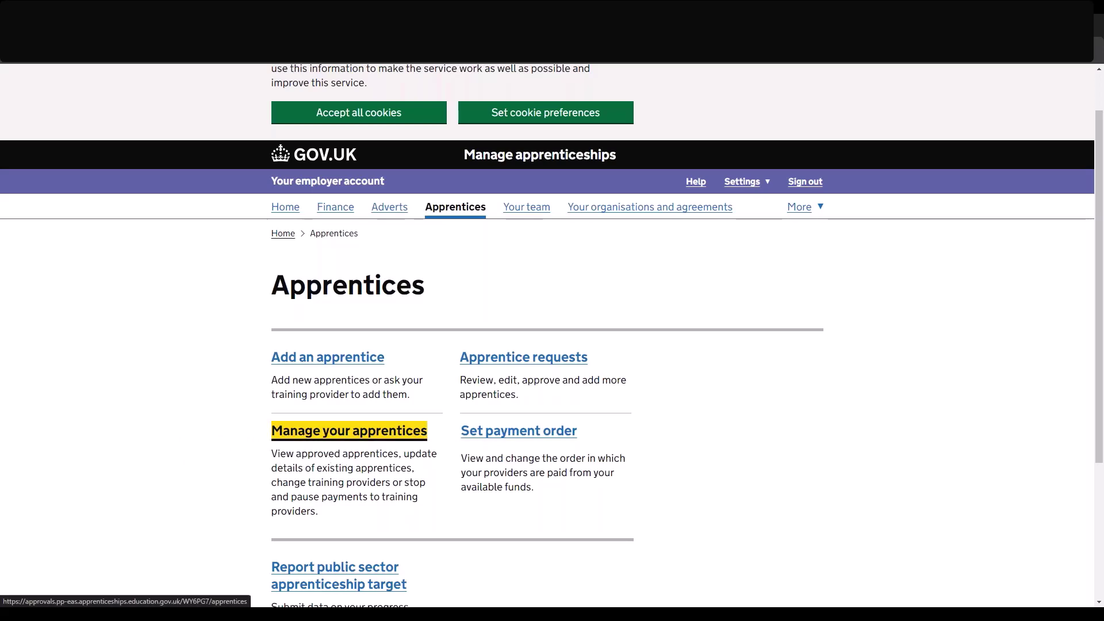
pyautogui.scroll(-5, 219, 473)
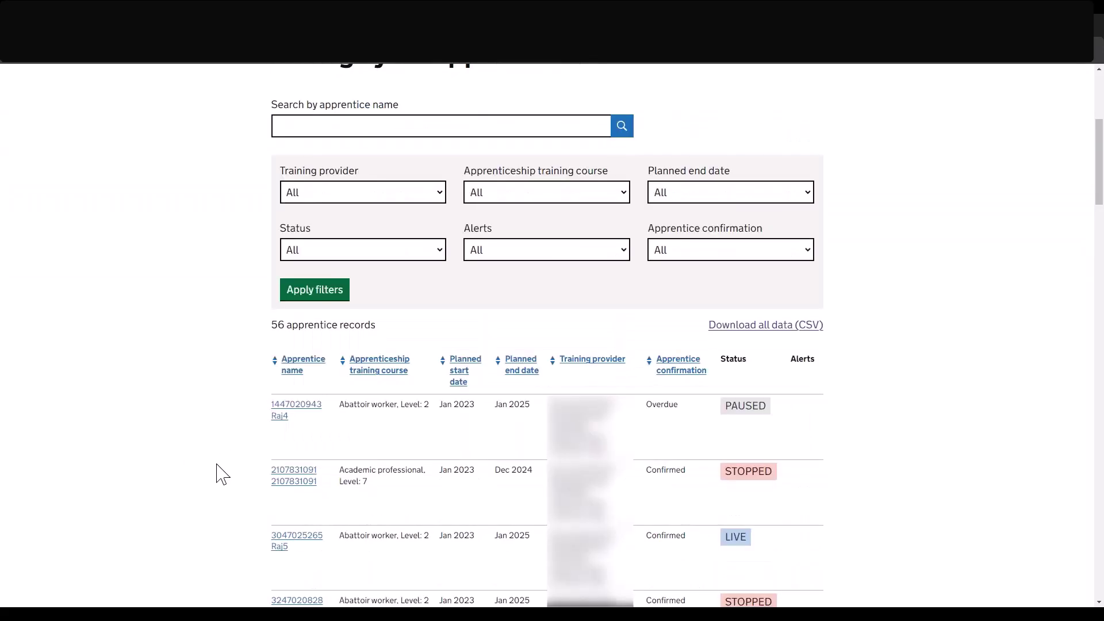
pyautogui.scroll(-3, 219, 473)
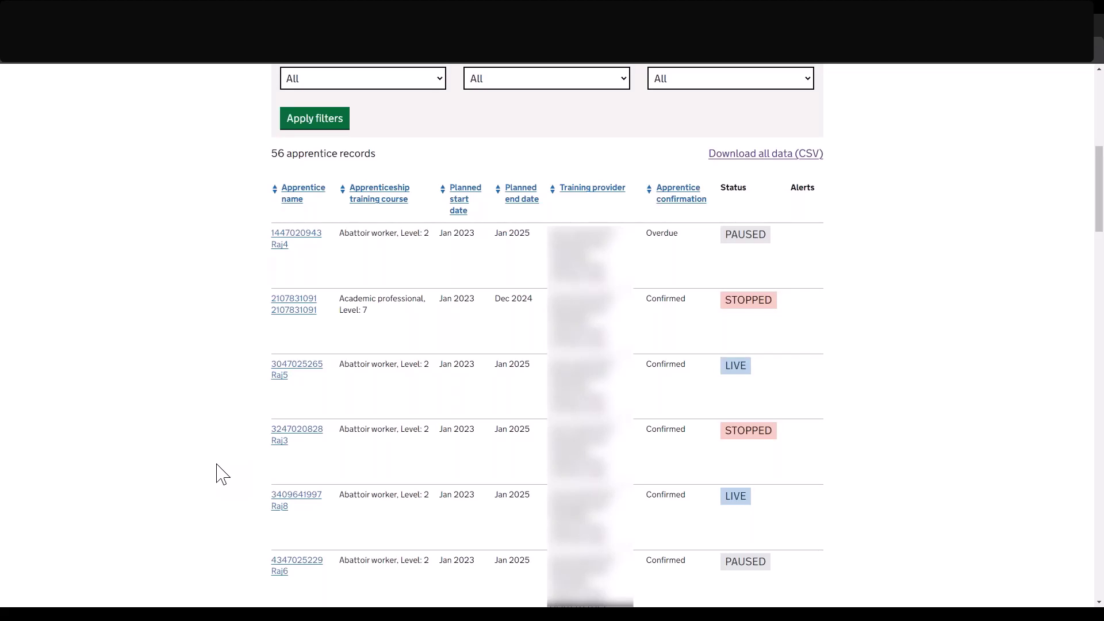
pyautogui.scroll(3, 221, 474)
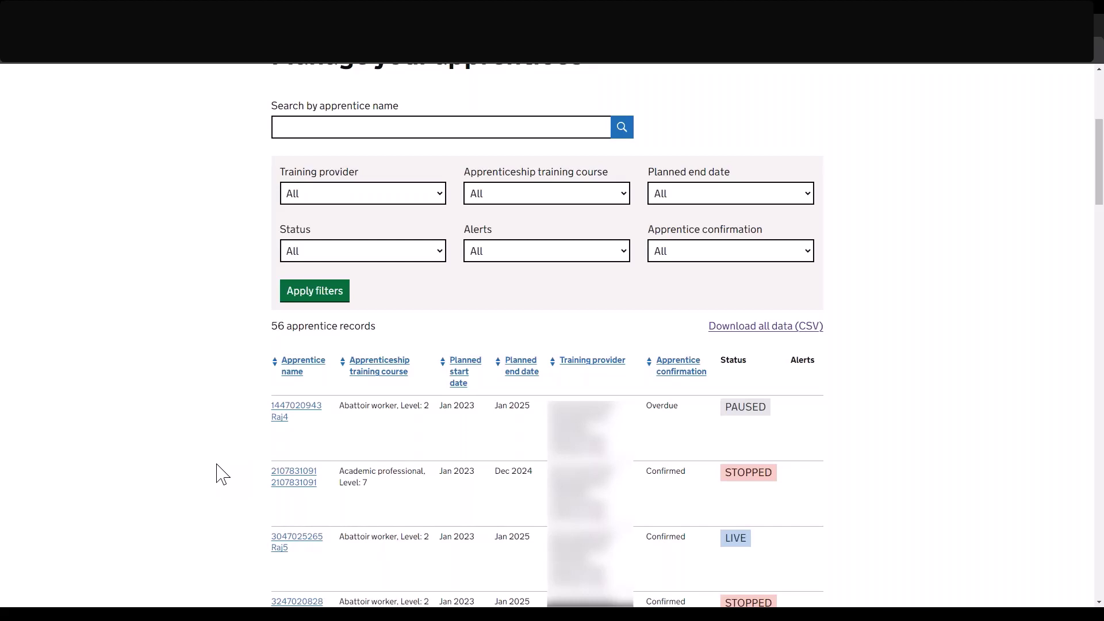
pyautogui.scroll(-4, 221, 474)
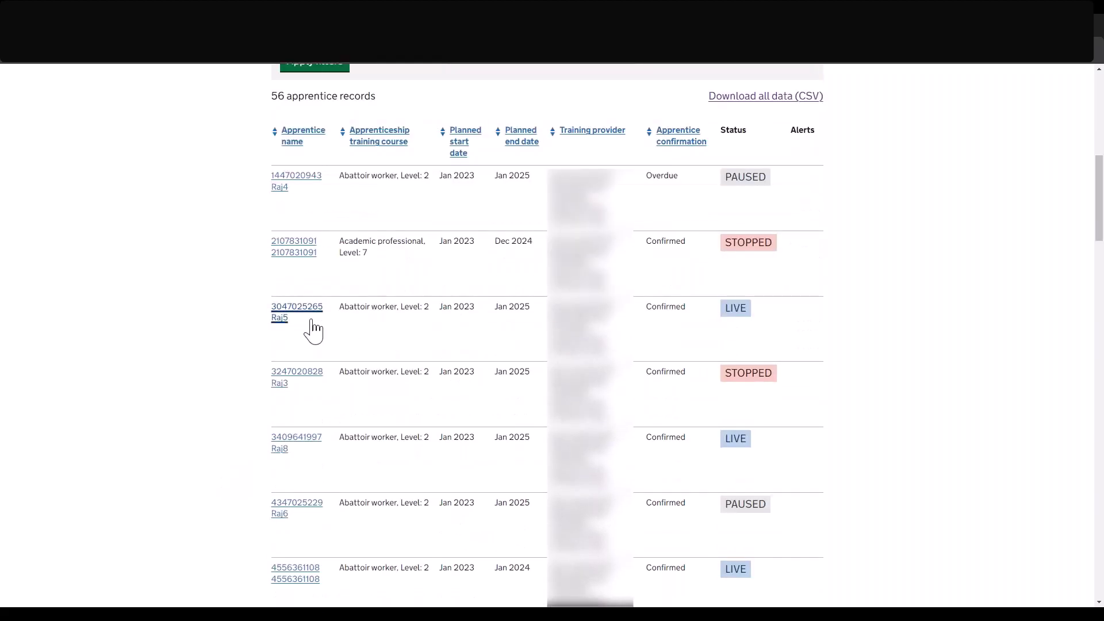
# Open the third apprentice's record, the live Abattoir worker in cohort DDGYW8.
pyautogui.click(311, 321)
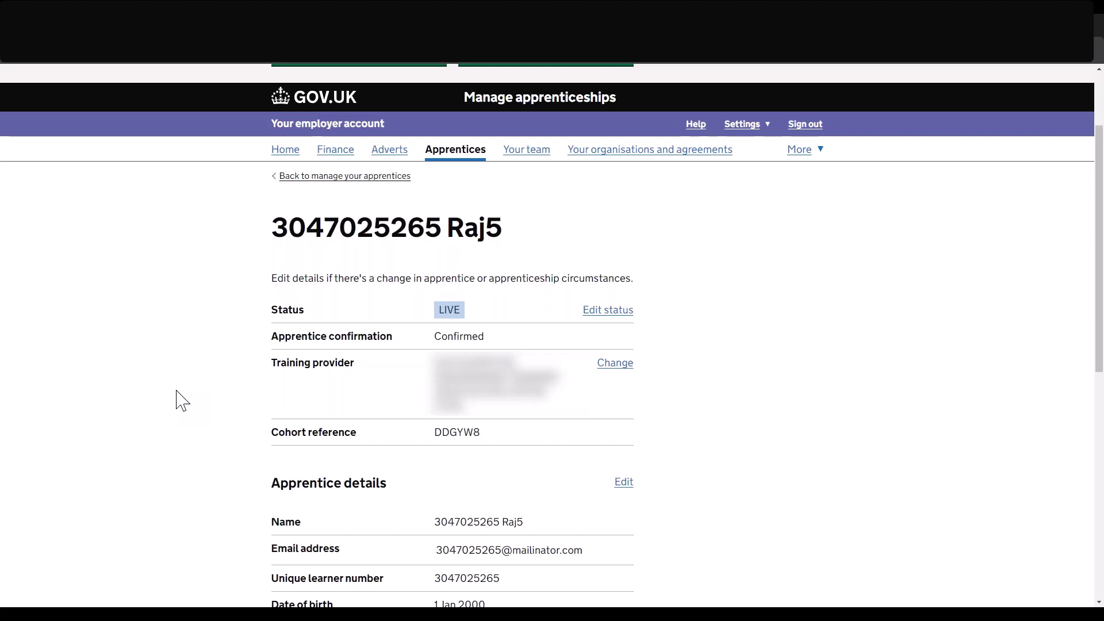
pyautogui.scroll(-1, 182, 401)
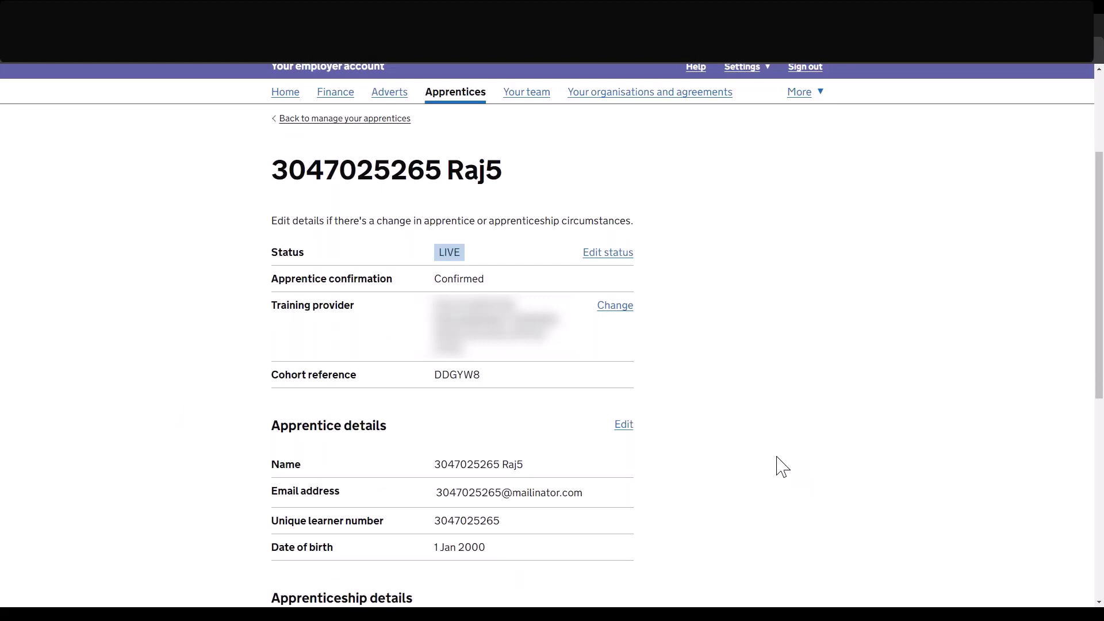
pyautogui.click(608, 253)
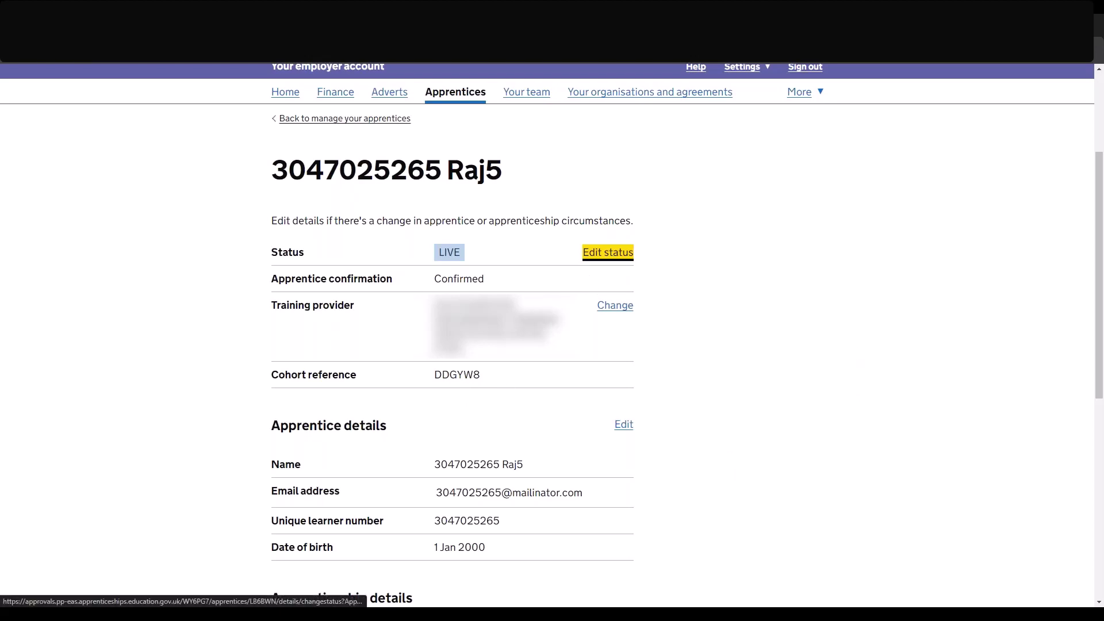
# Pause the Abattoir worker apprenticeship from 7 Mar 2024, answering Yes to confirm the pause.
pyautogui.click(607, 252)
pyautogui.scroll(-2, 521, 413)
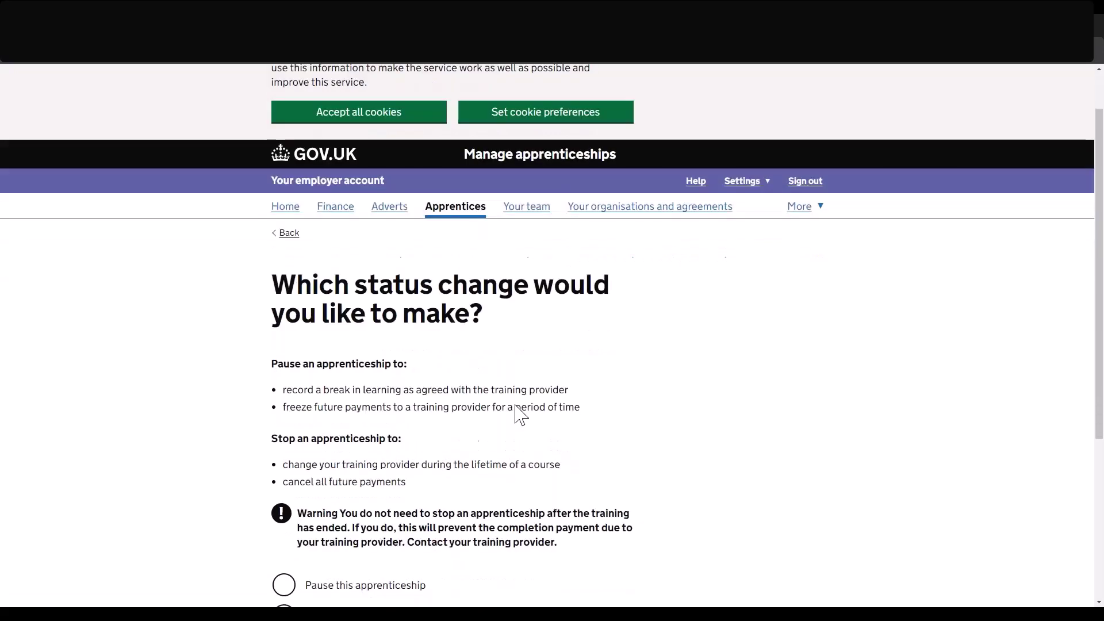
pyautogui.scroll(-1, 520, 414)
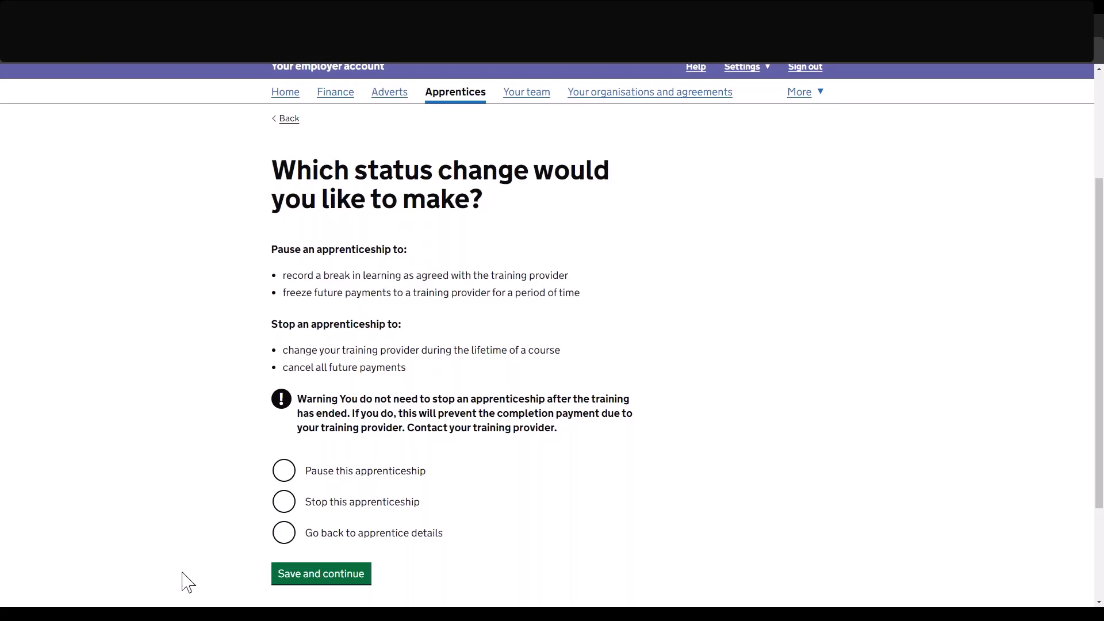
pyautogui.click(284, 472)
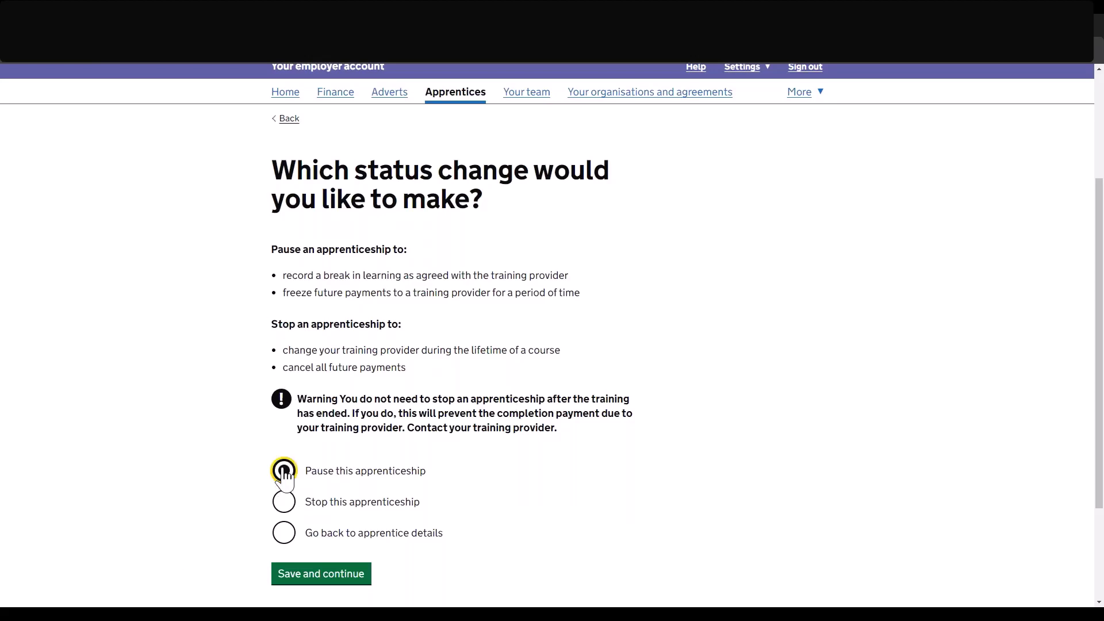
pyautogui.click(334, 578)
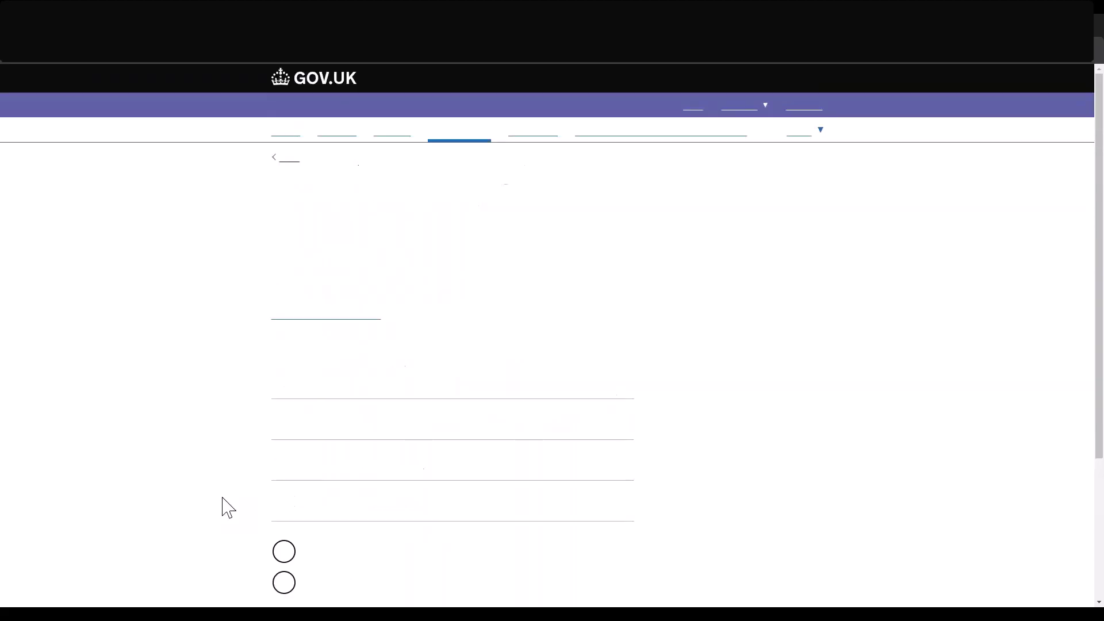
pyautogui.scroll(-4, 227, 507)
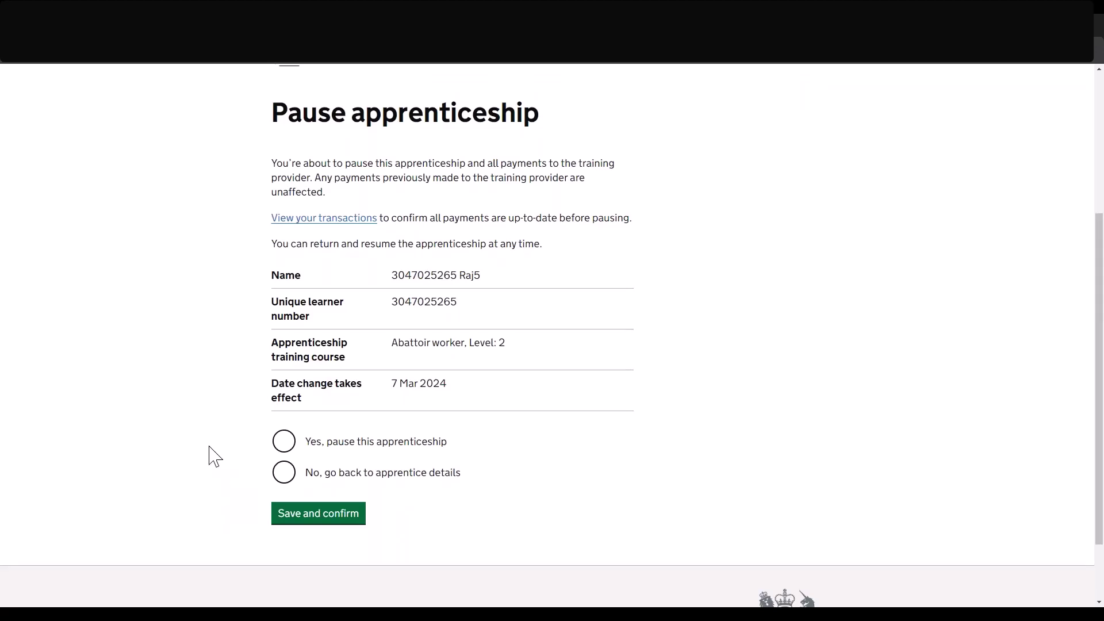
pyautogui.scroll(1, 213, 456)
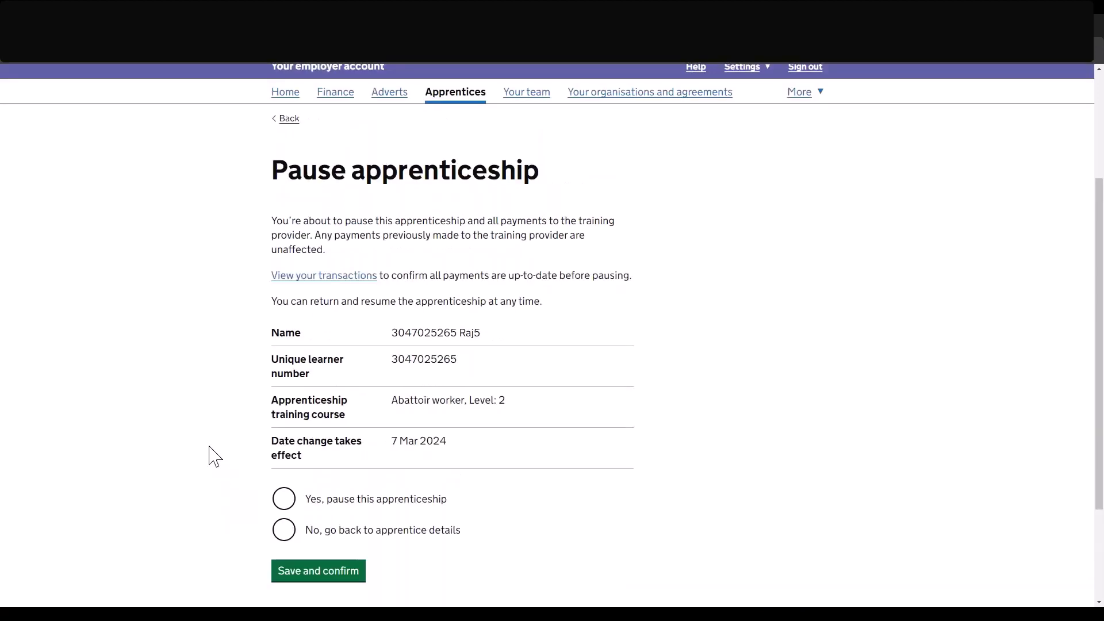
pyautogui.click(282, 499)
pyautogui.click(316, 570)
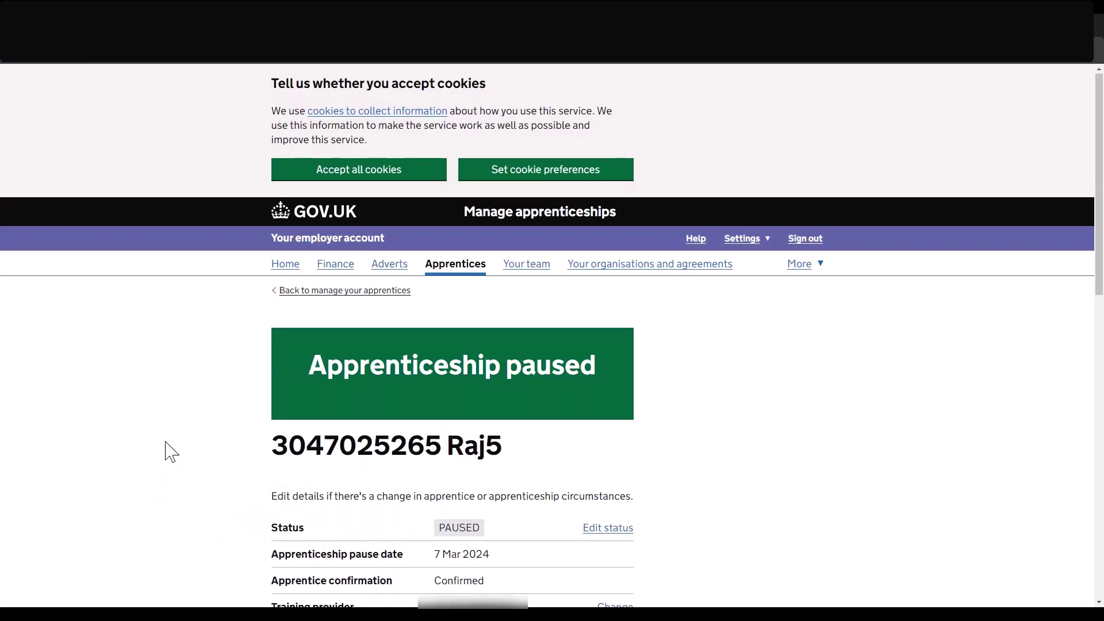
pyautogui.scroll(-2, 171, 452)
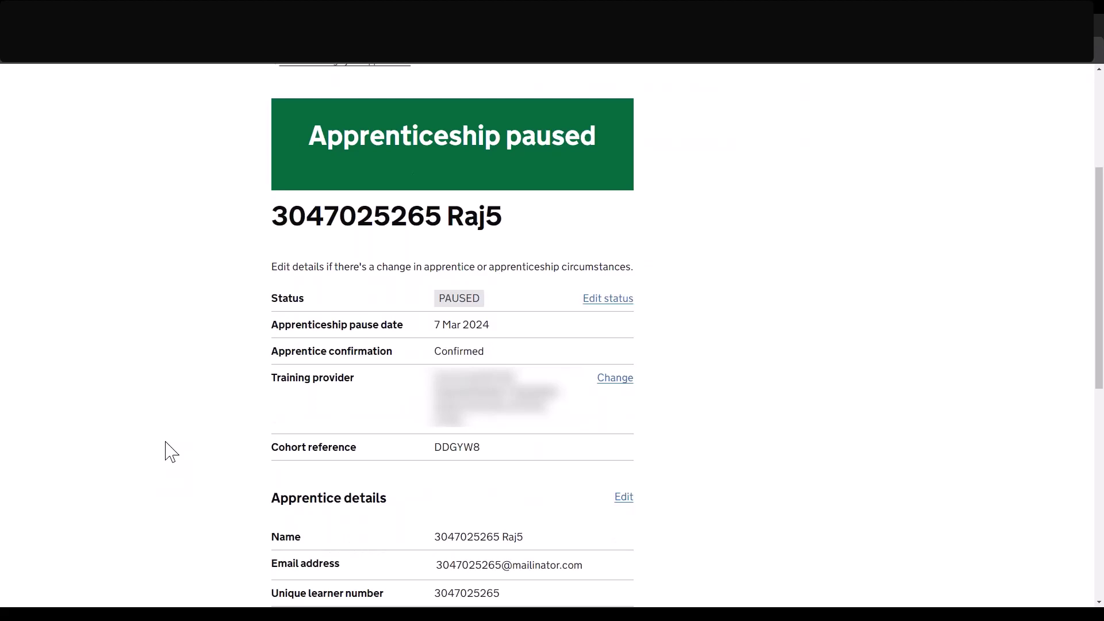
pyautogui.scroll(1, 171, 451)
pyautogui.scroll(-2, 170, 452)
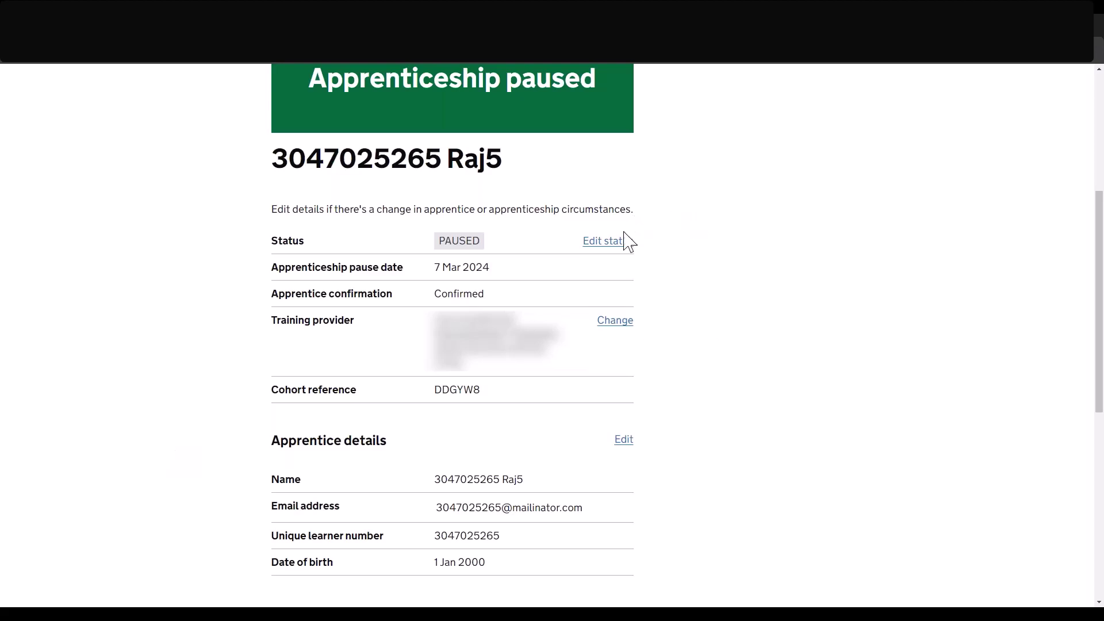
# Resume the paused apprenticeship, confirm with Yes, and check its status is back to LIVE.
pyautogui.click(621, 241)
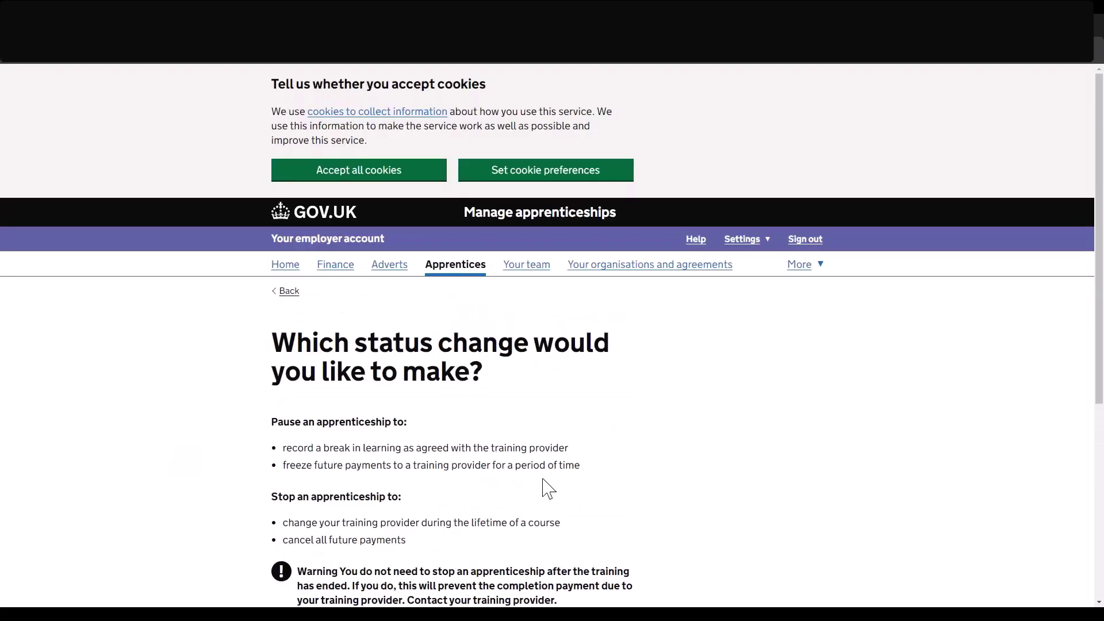
pyautogui.scroll(-4, 546, 487)
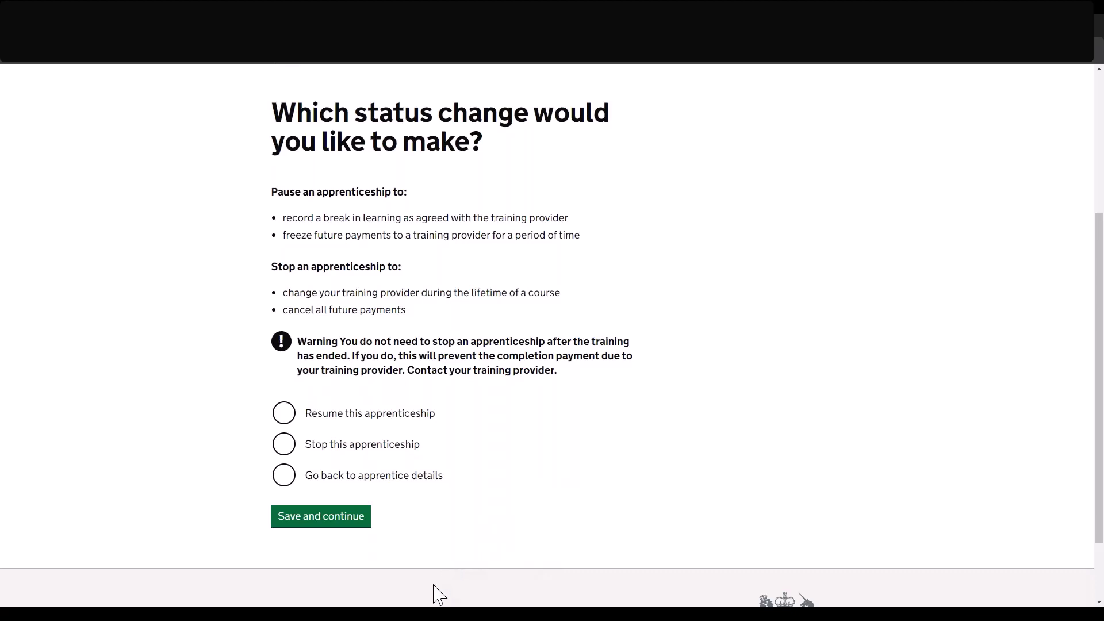
pyautogui.click(286, 418)
pyautogui.click(348, 521)
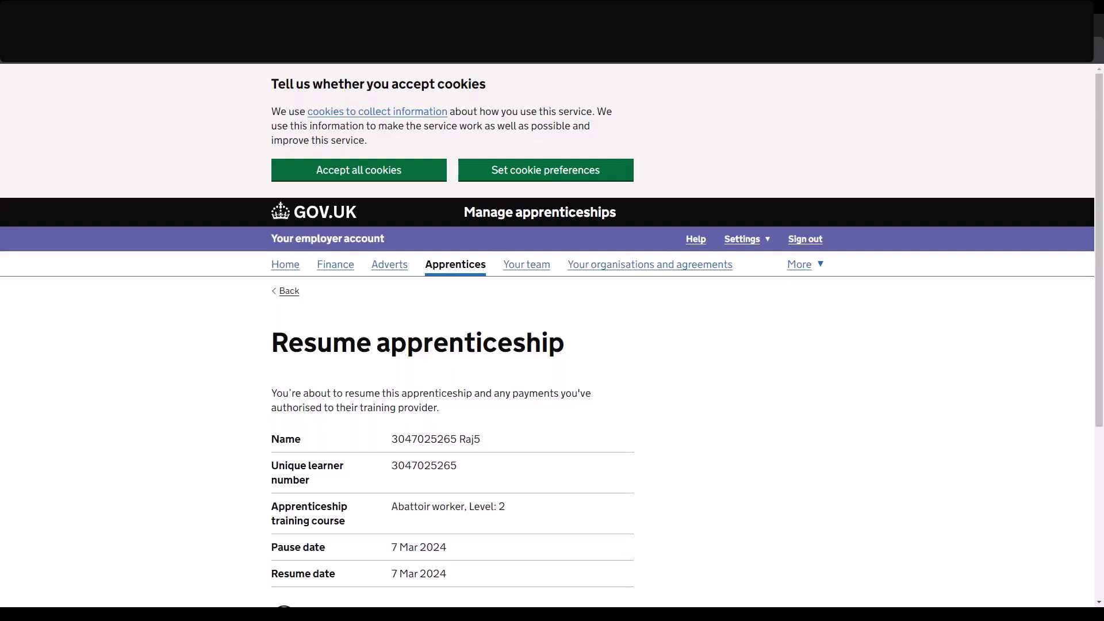
pyautogui.scroll(-2, 266, 500)
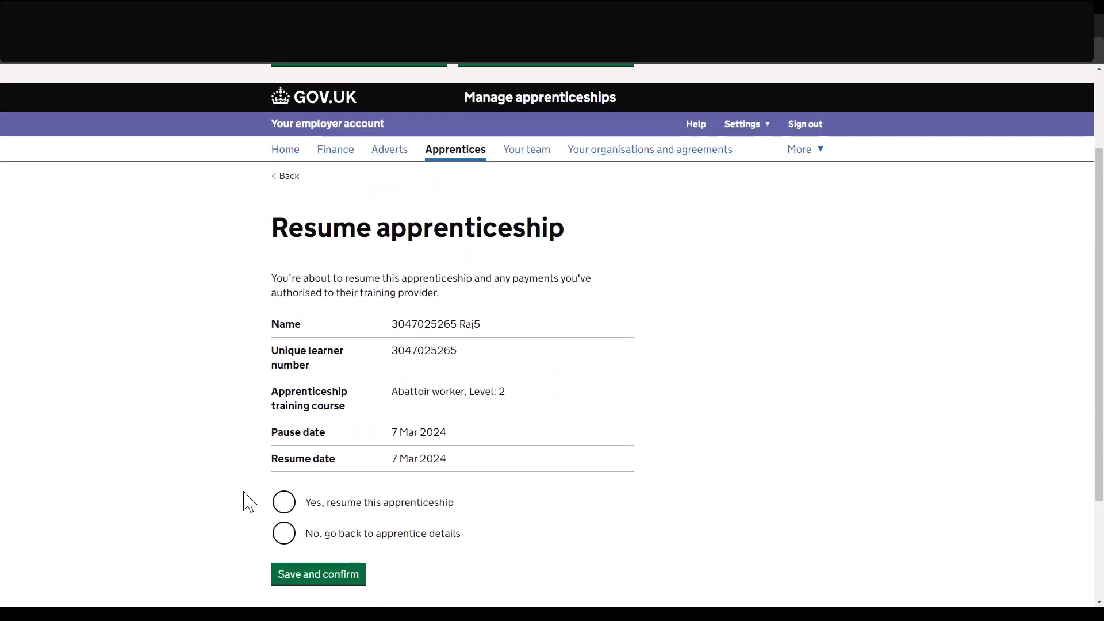
pyautogui.click(284, 503)
pyautogui.click(316, 578)
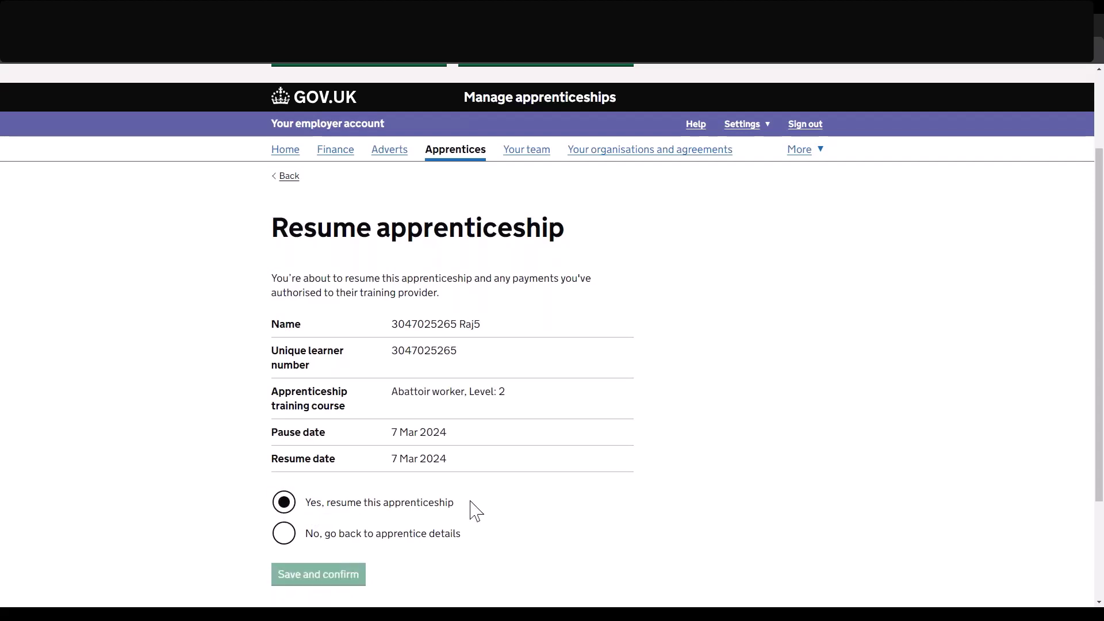
pyautogui.scroll(-3, 477, 511)
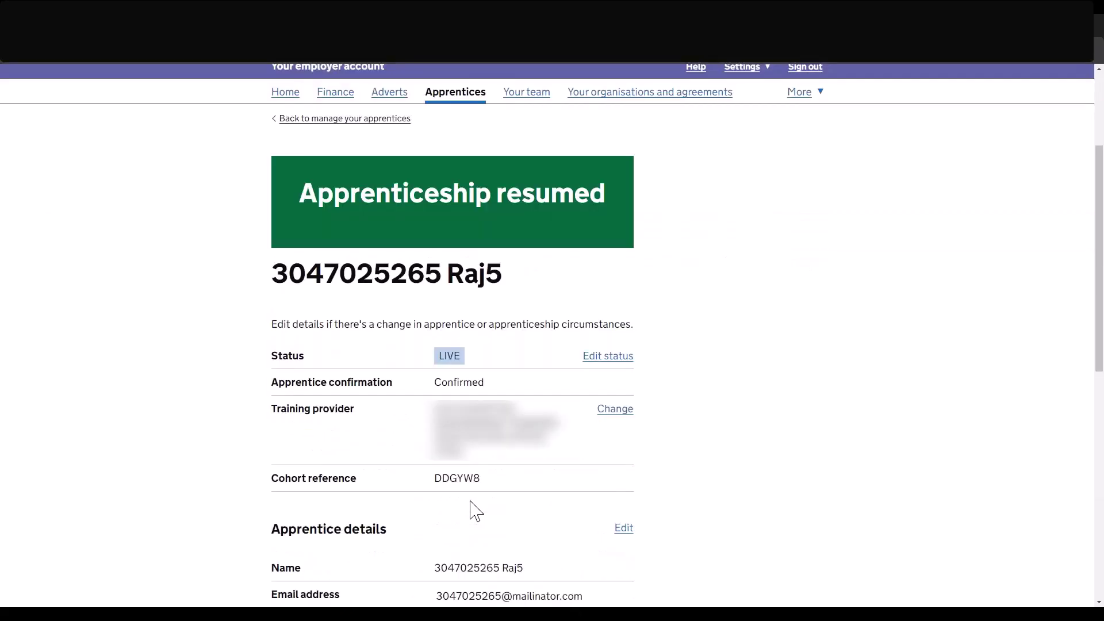
pyautogui.scroll(-1, 476, 510)
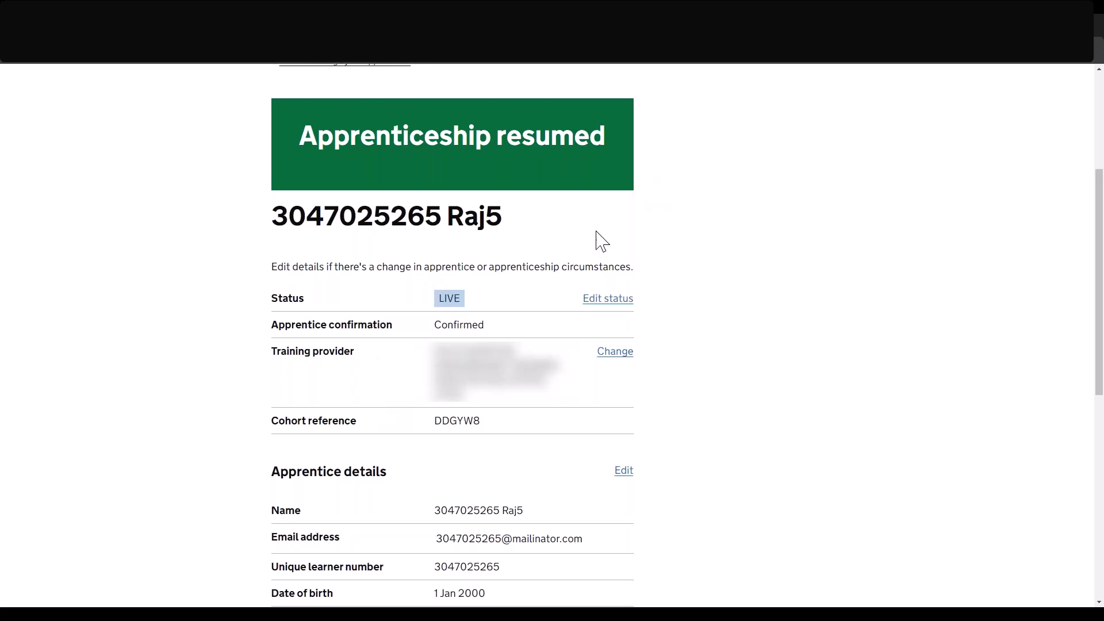
# Choose 'Stop this apprenticeship' as the new status to reach the six stop-reason options.
pyautogui.click(623, 309)
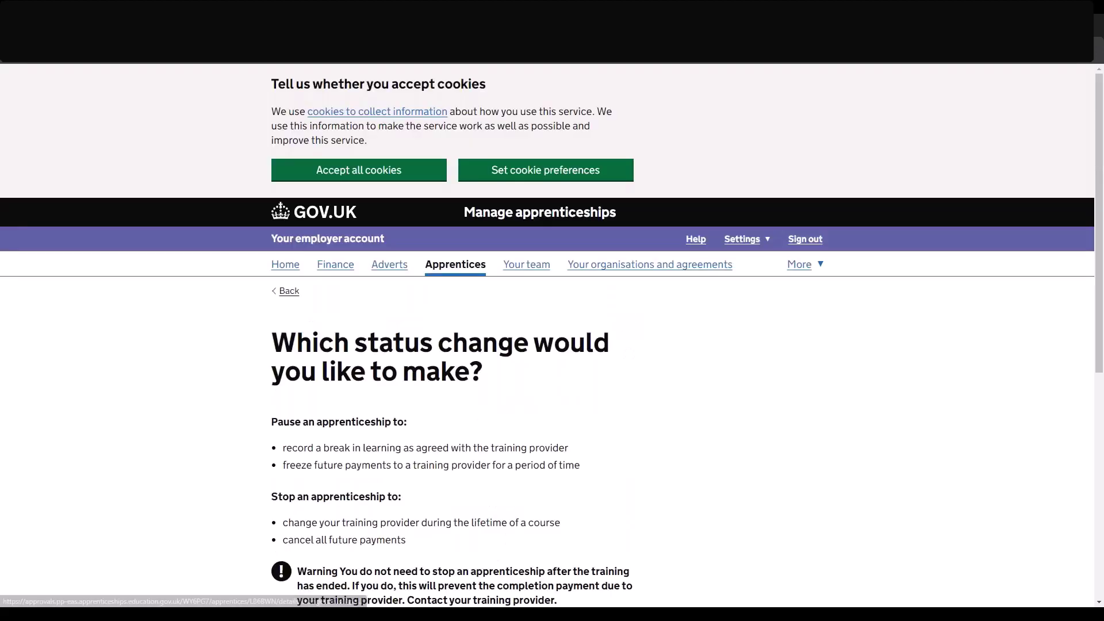
pyautogui.scroll(-3, 619, 316)
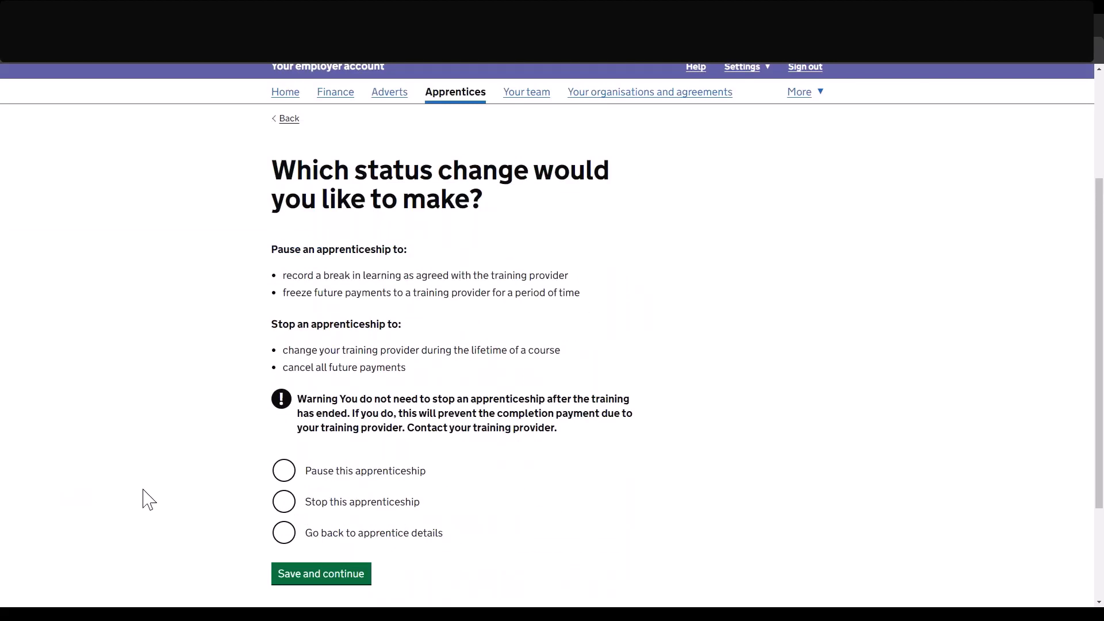
pyautogui.click(286, 504)
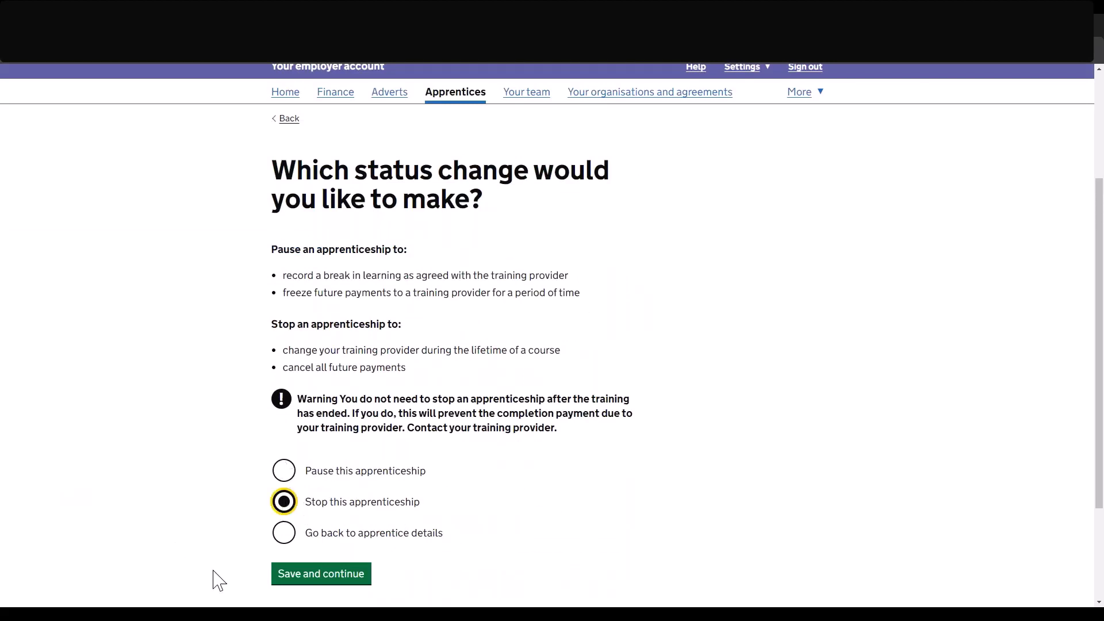
pyautogui.click(327, 575)
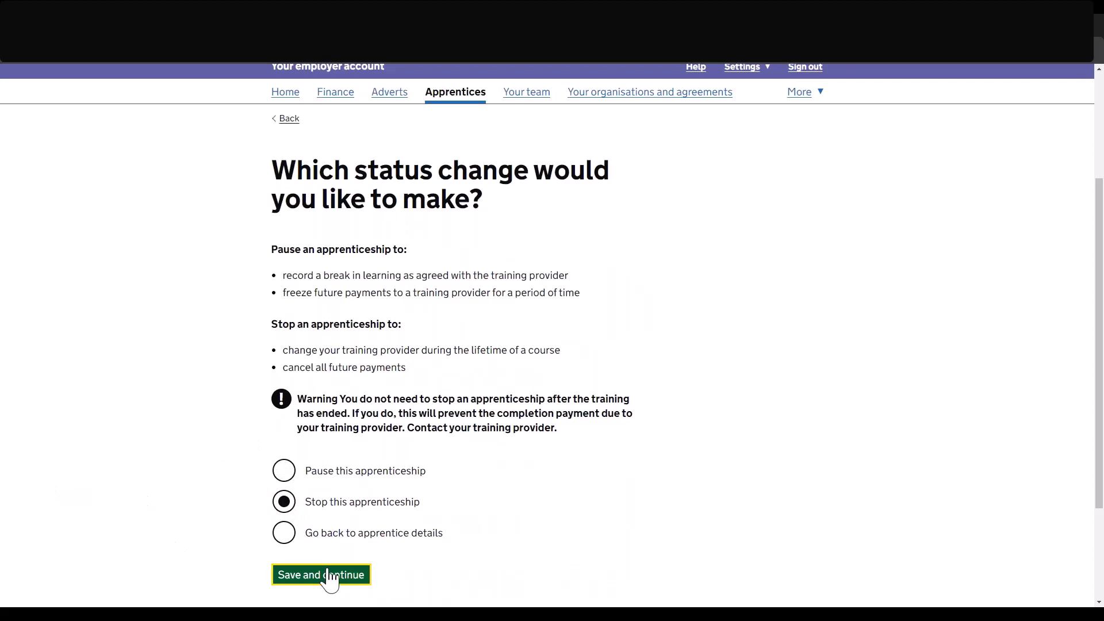
pyautogui.scroll(-2, 457, 500)
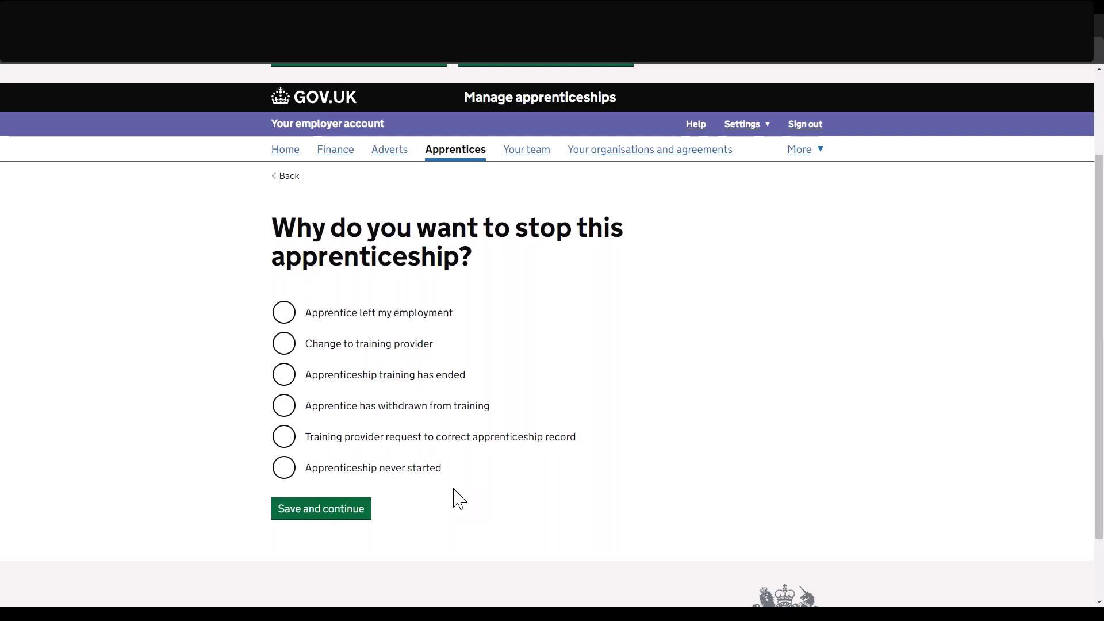
# Give 'Apprentice left my employment' as the stop reason and 2 / 2024 as the stop date.
pyautogui.click(272, 315)
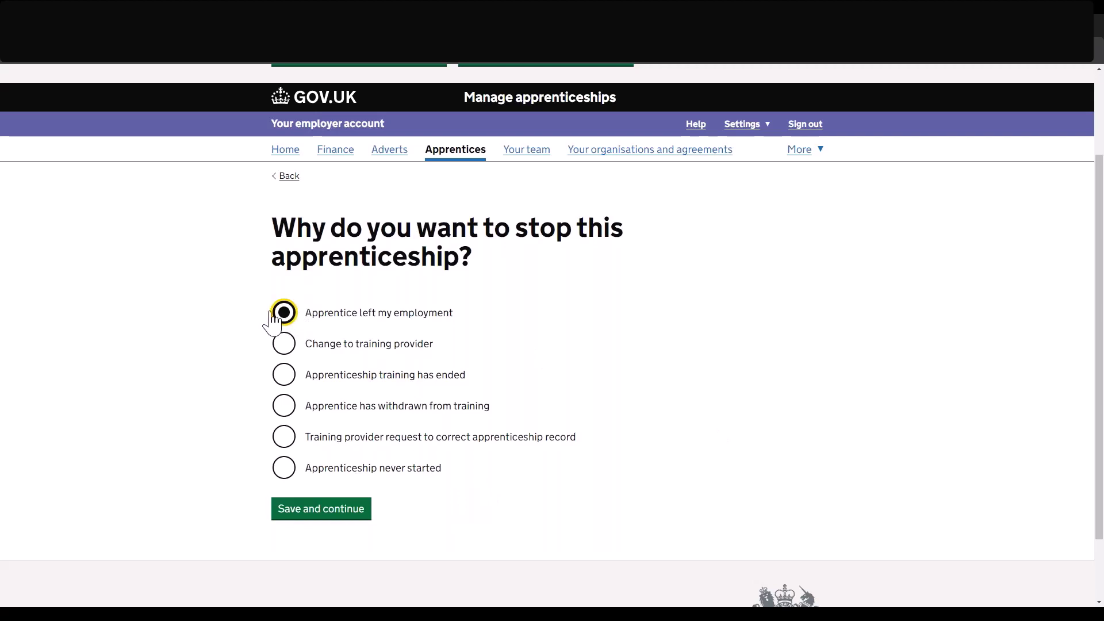
pyautogui.click(314, 513)
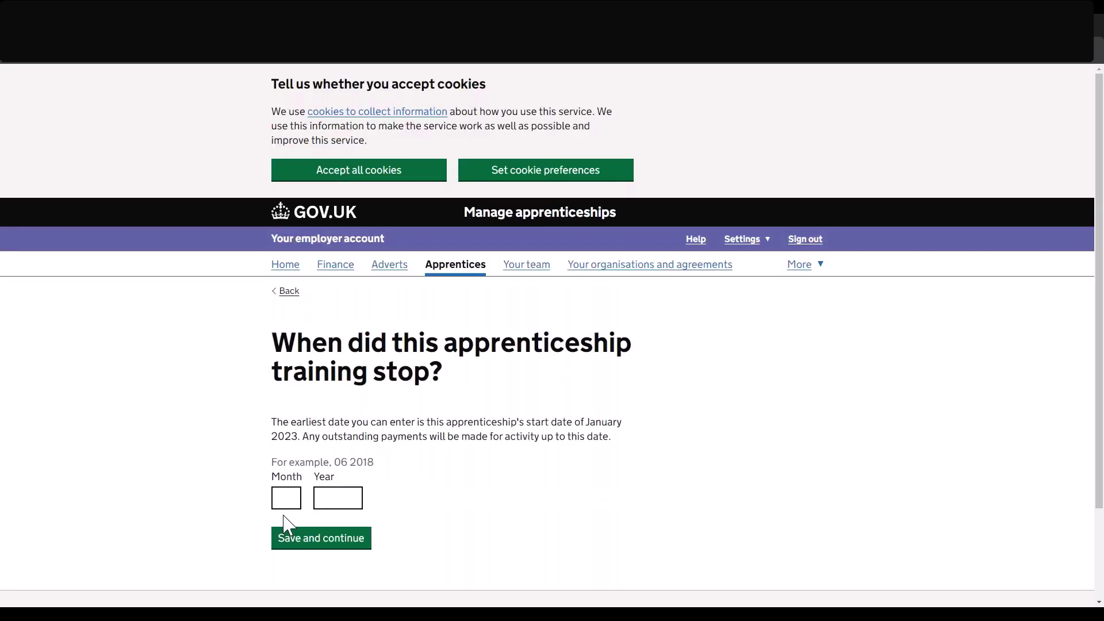
pyautogui.click(285, 499)
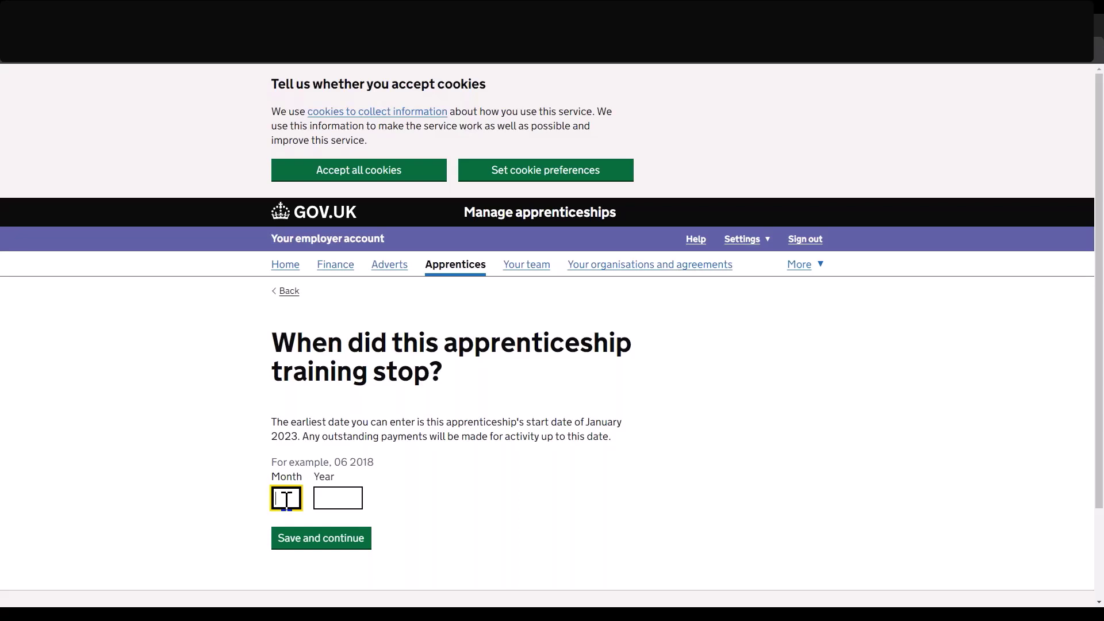
pyautogui.write('2')
pyautogui.press('Tab')
pyautogui.write('2024')
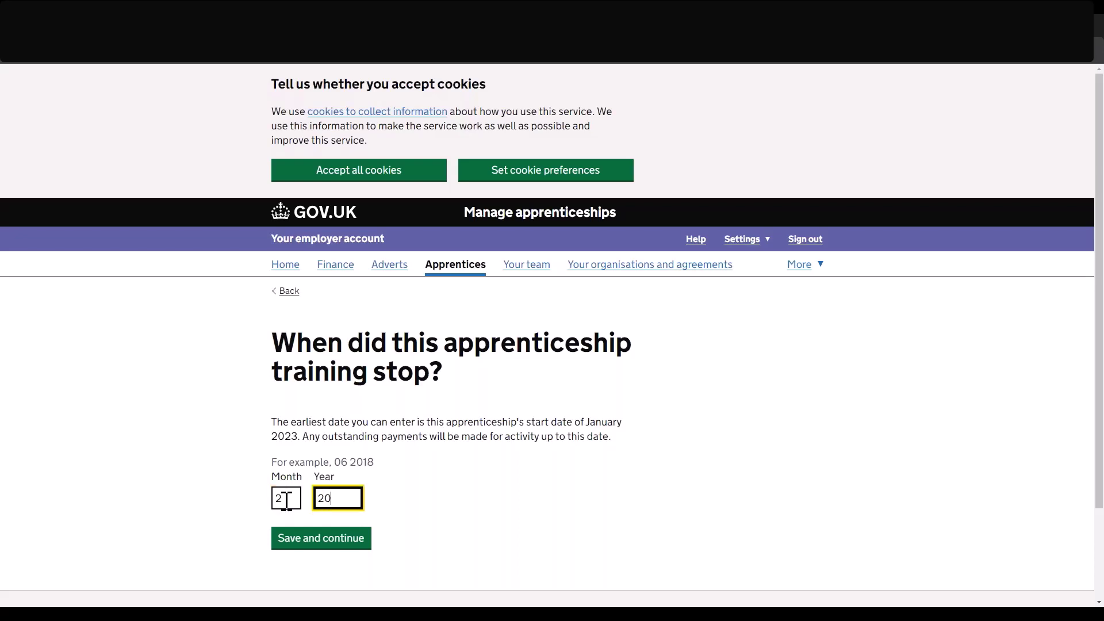
pyautogui.click(340, 537)
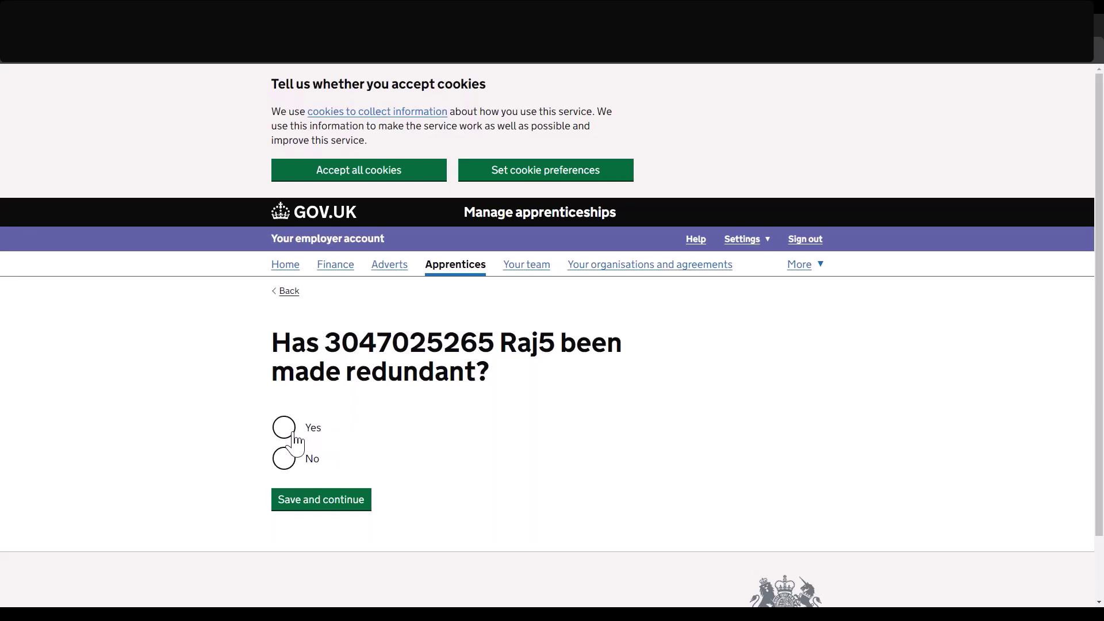
# Answer No to redundancy and confirm 'Yes, stop this apprenticeship' so the status reads STOPPED.
pyautogui.click(284, 463)
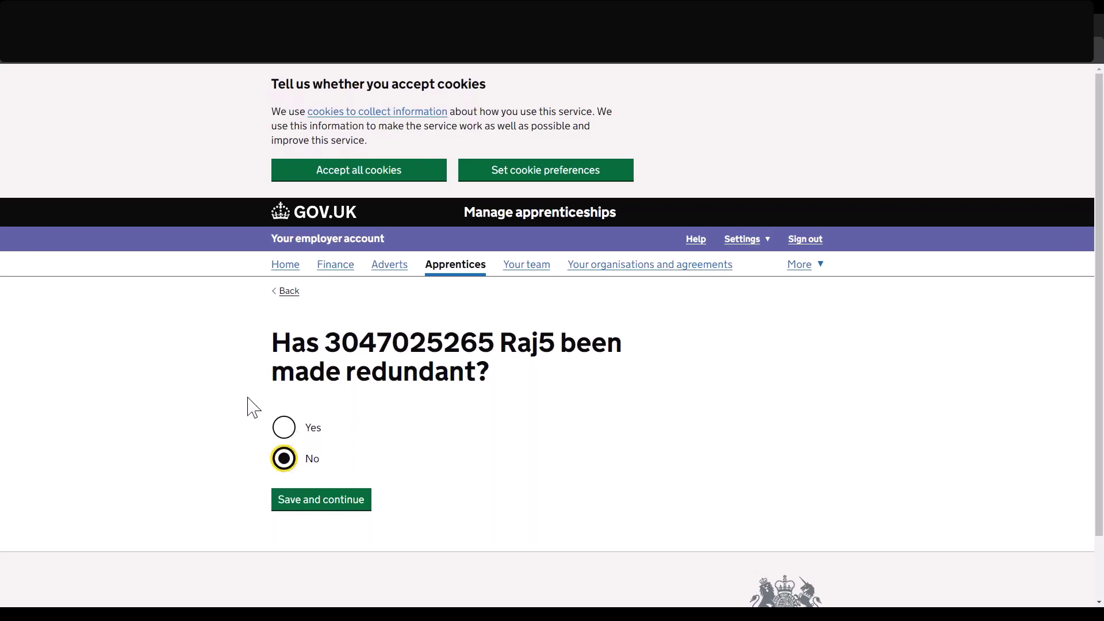
pyautogui.click(314, 501)
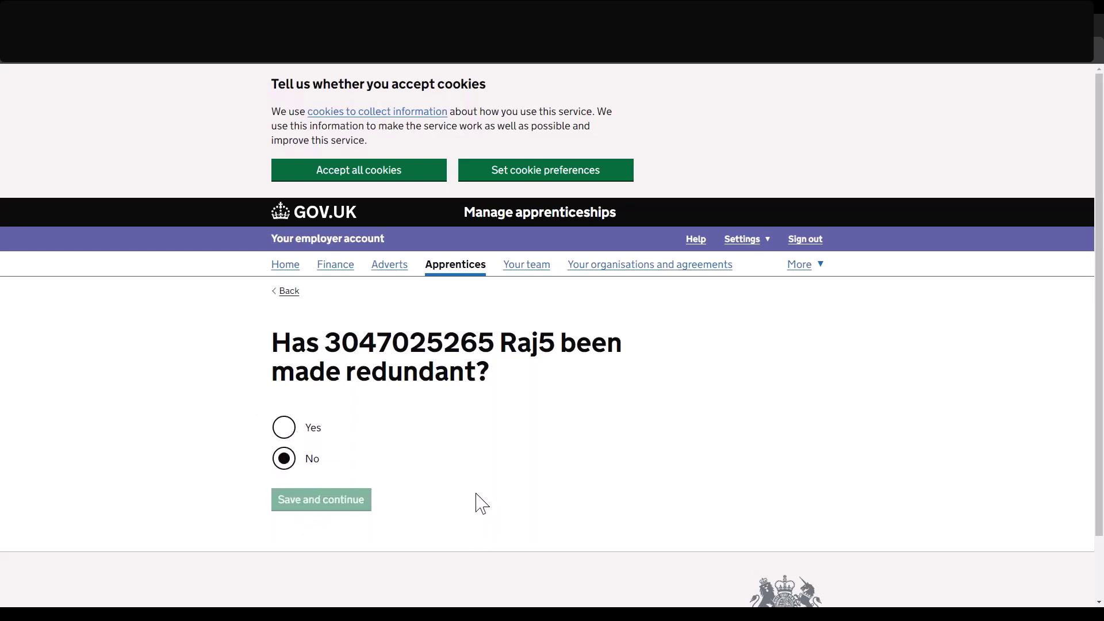
pyautogui.scroll(-2, 482, 504)
pyautogui.scroll(-2, 481, 503)
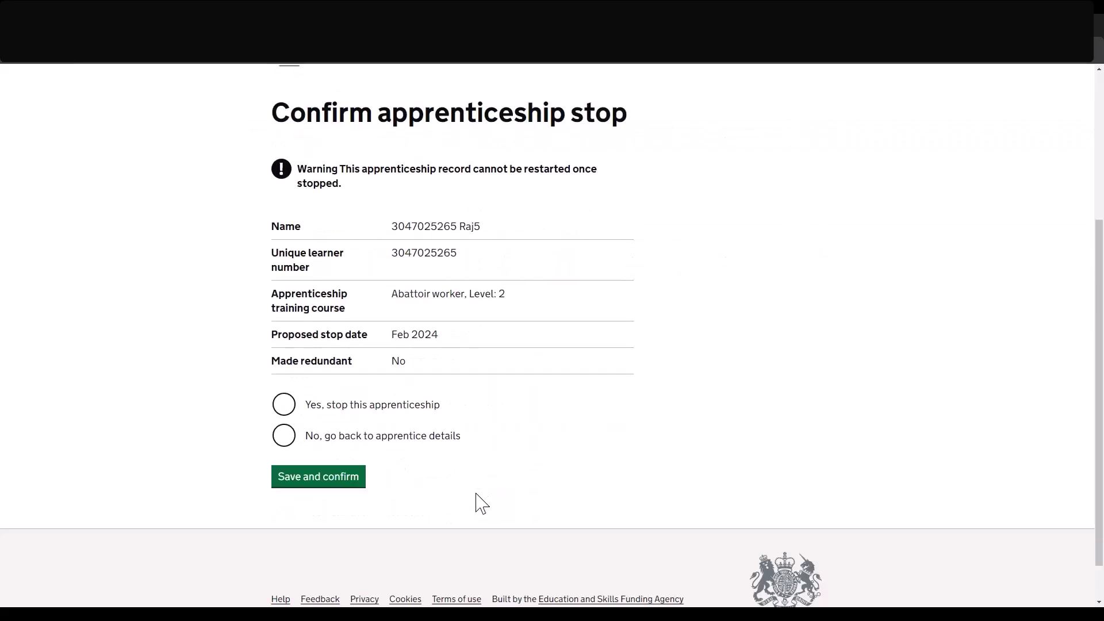
pyautogui.scroll(1, 482, 503)
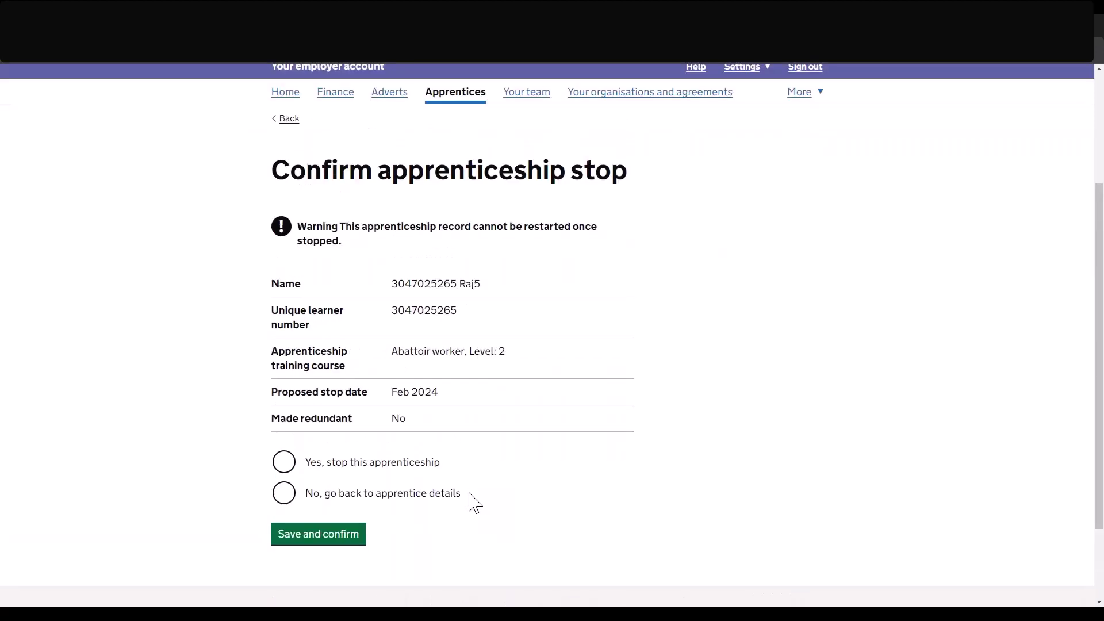
pyautogui.click(286, 465)
pyautogui.click(319, 537)
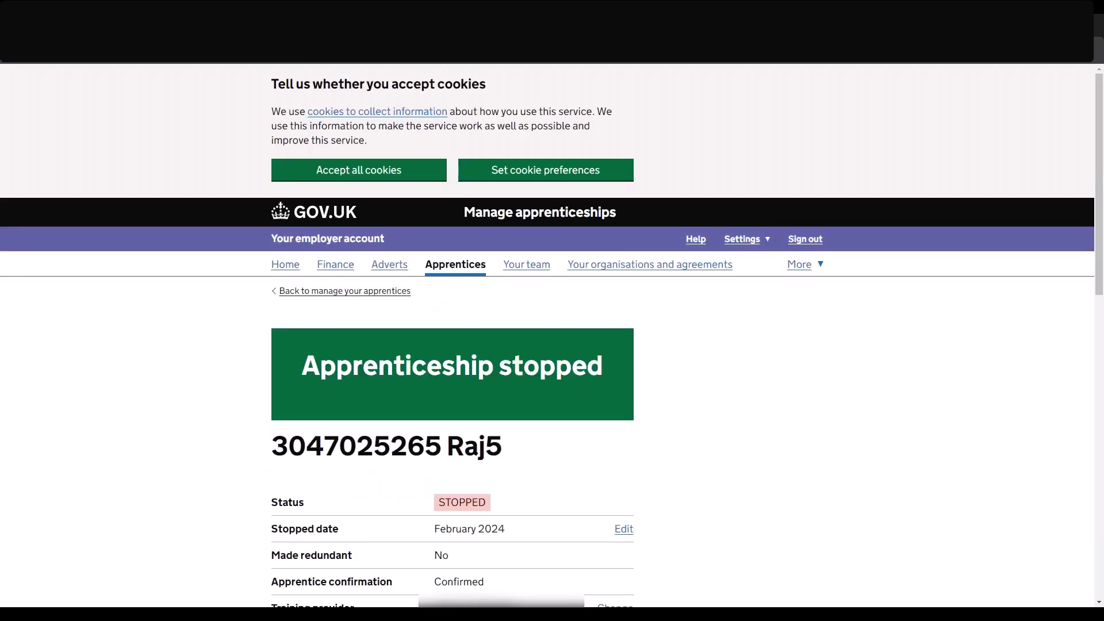
pyautogui.scroll(-2, 552, 334)
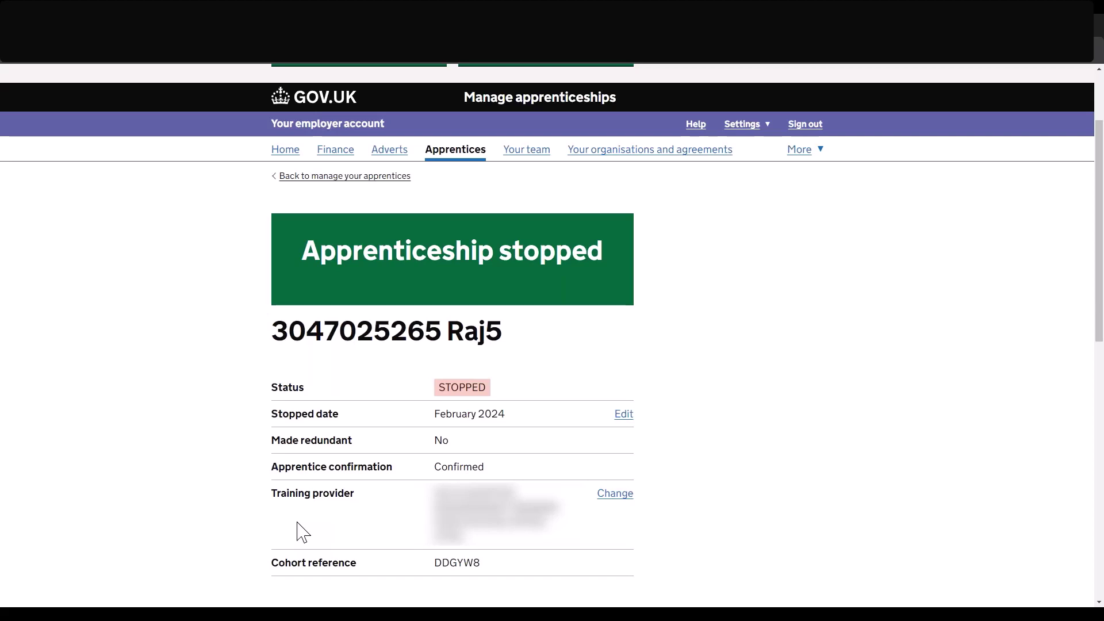
pyautogui.scroll(-2, 303, 532)
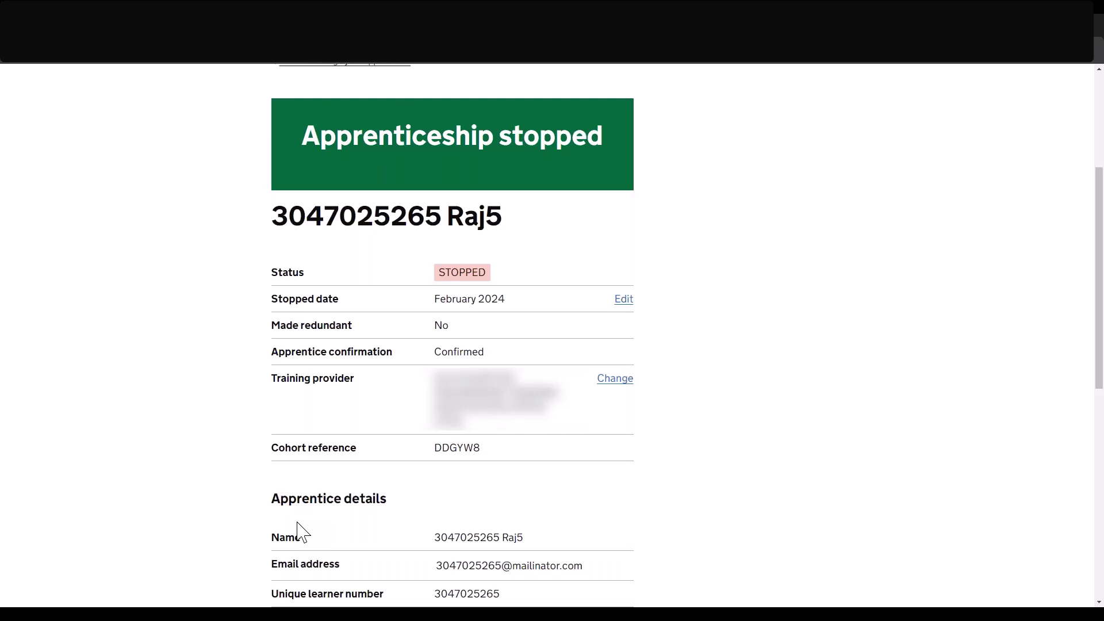
pyautogui.scroll(2, 581, 289)
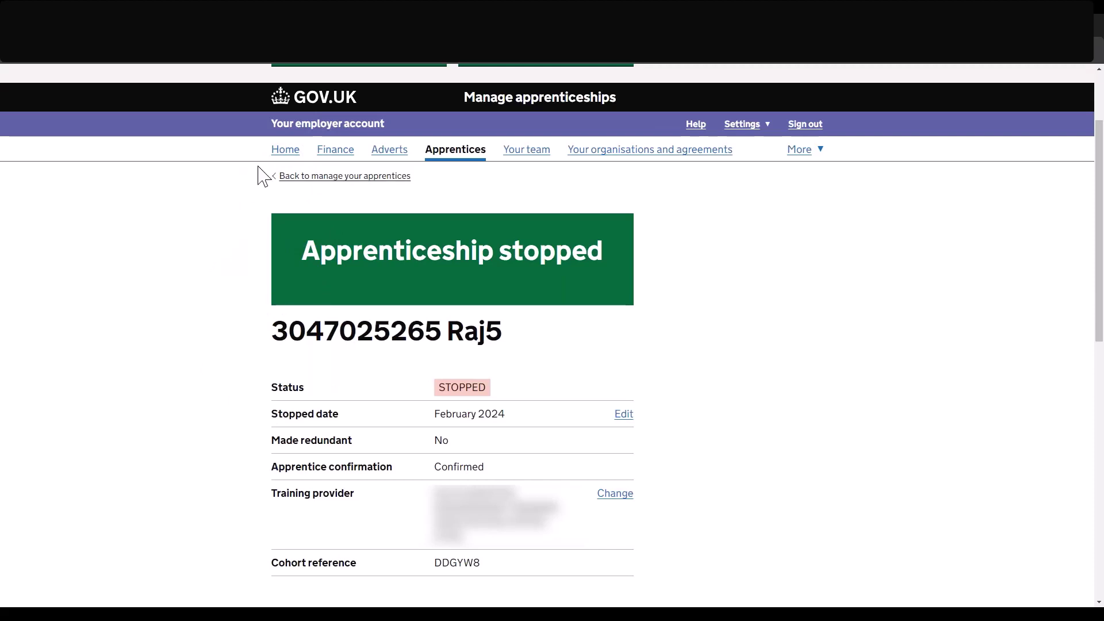
# Go to the account Home and open Finance, showing £472,953 current funds.
pyautogui.click(282, 150)
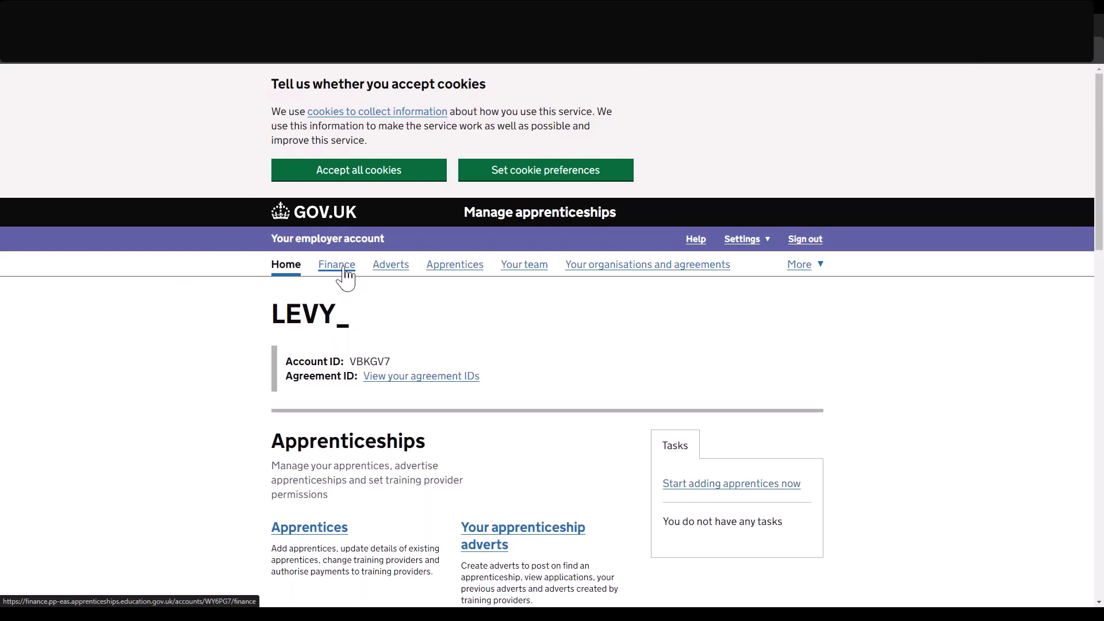
pyautogui.click(345, 268)
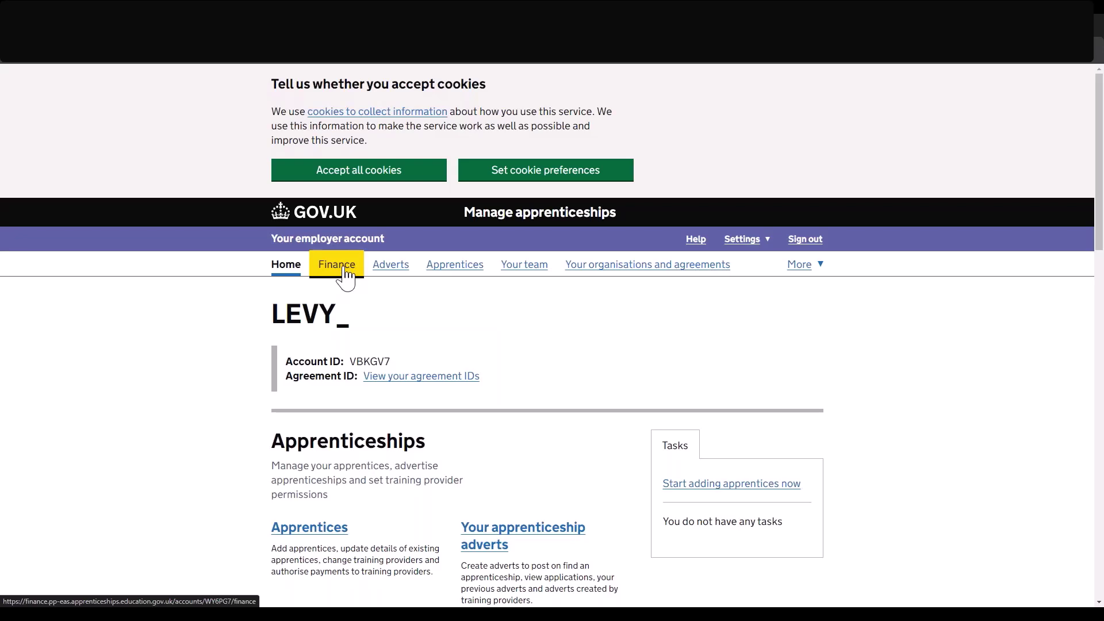
pyautogui.scroll(-3, 161, 342)
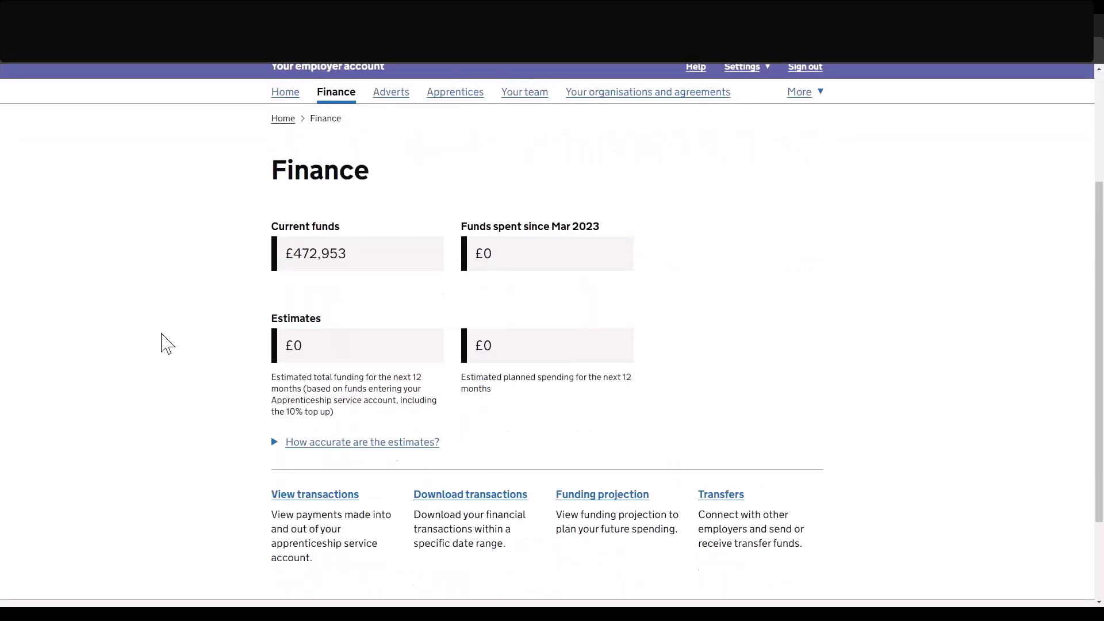